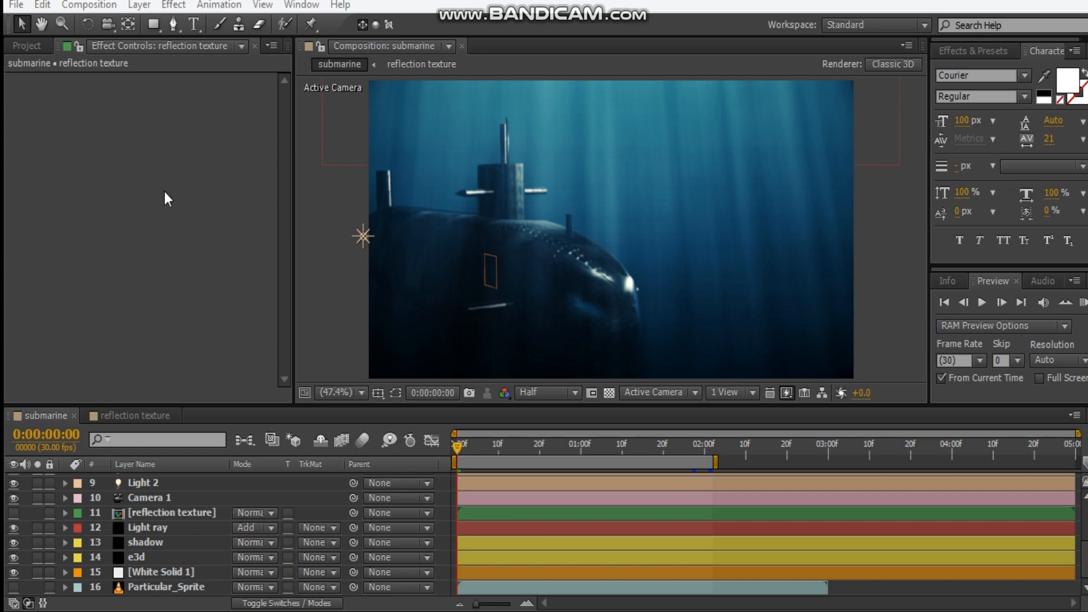
Create a new composition named Submarine at 1280 x 720 px
click(27, 45)
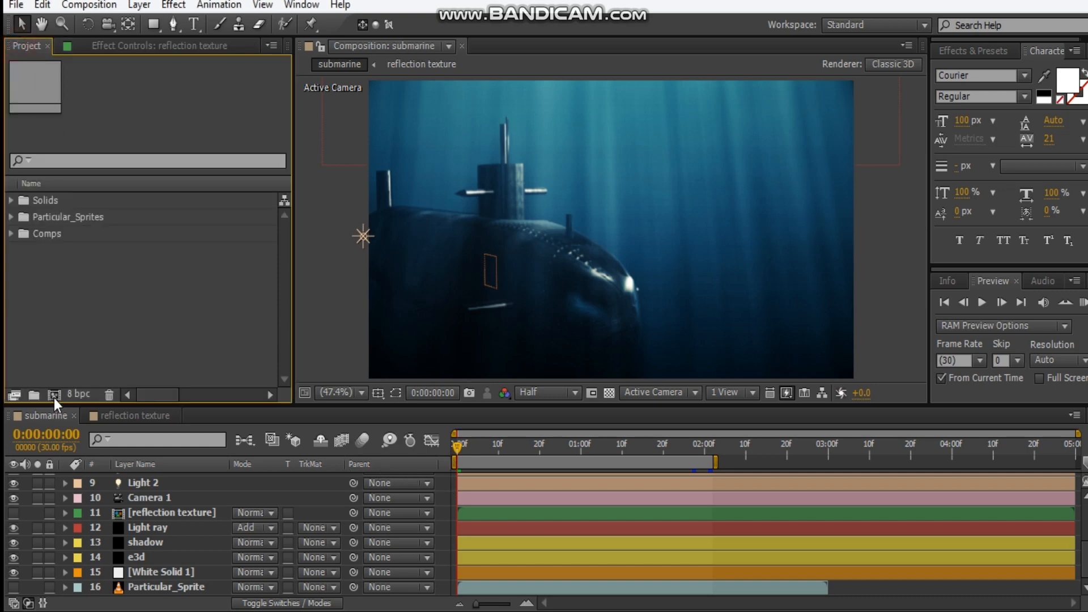
click(54, 395)
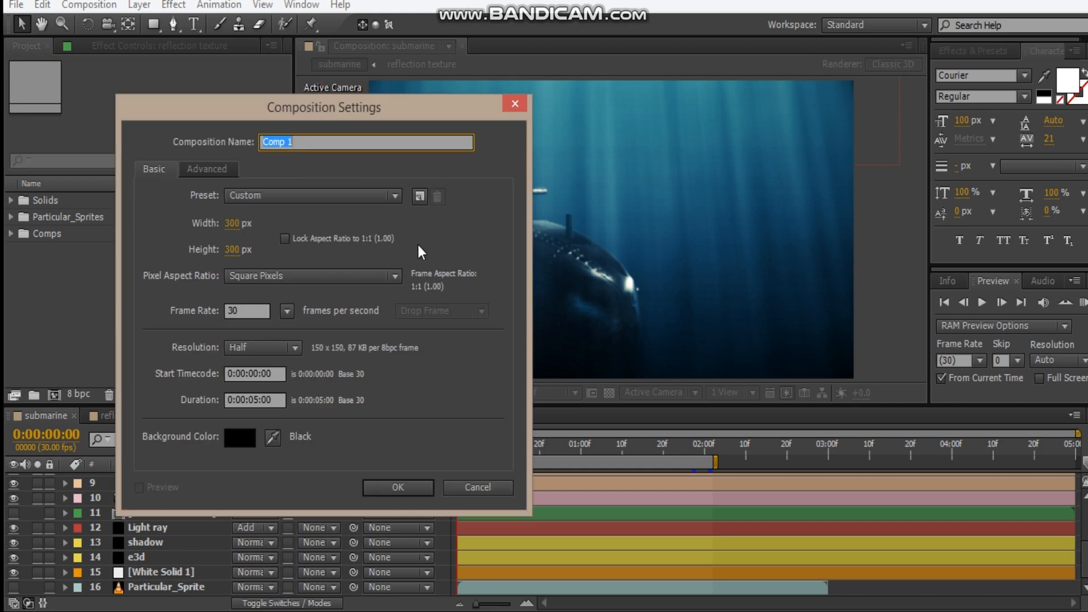
click(231, 224)
text(1)
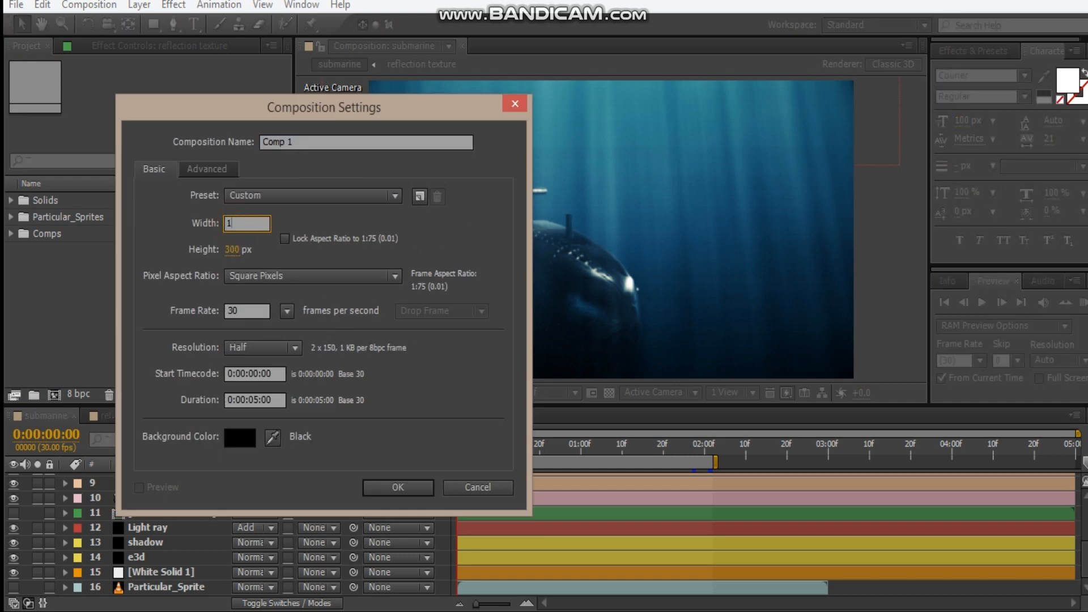
text(280)
key(Tab)
text(720)
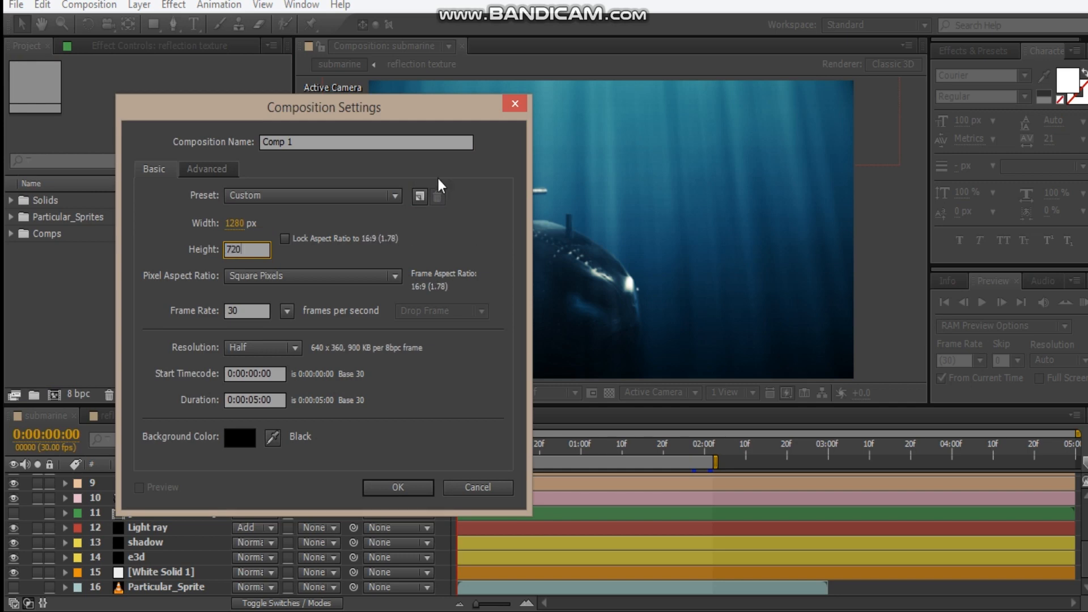
click(356, 140)
text(A)
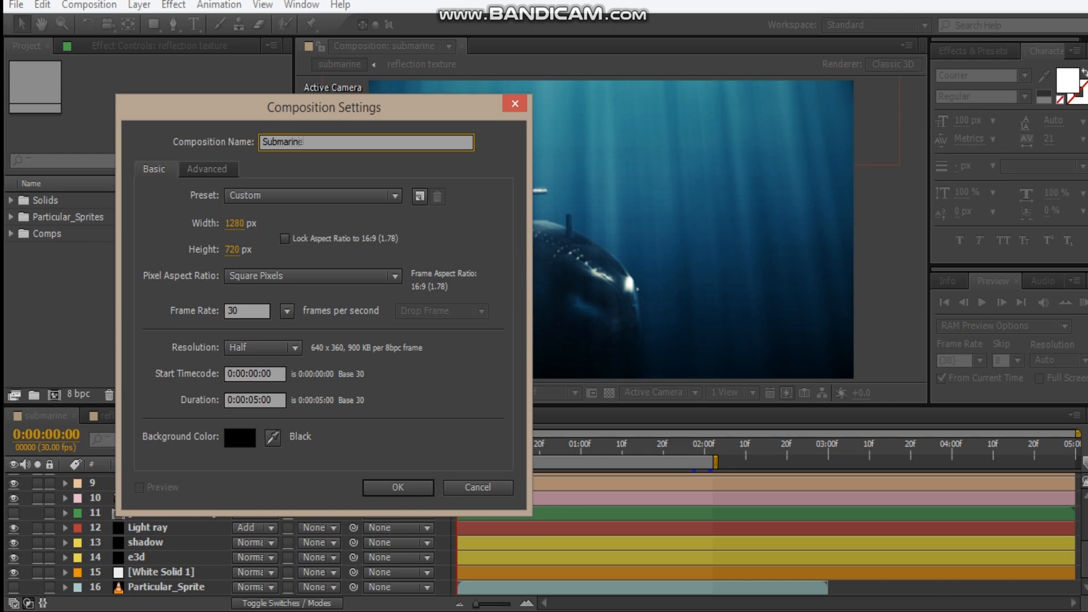
key(Return)
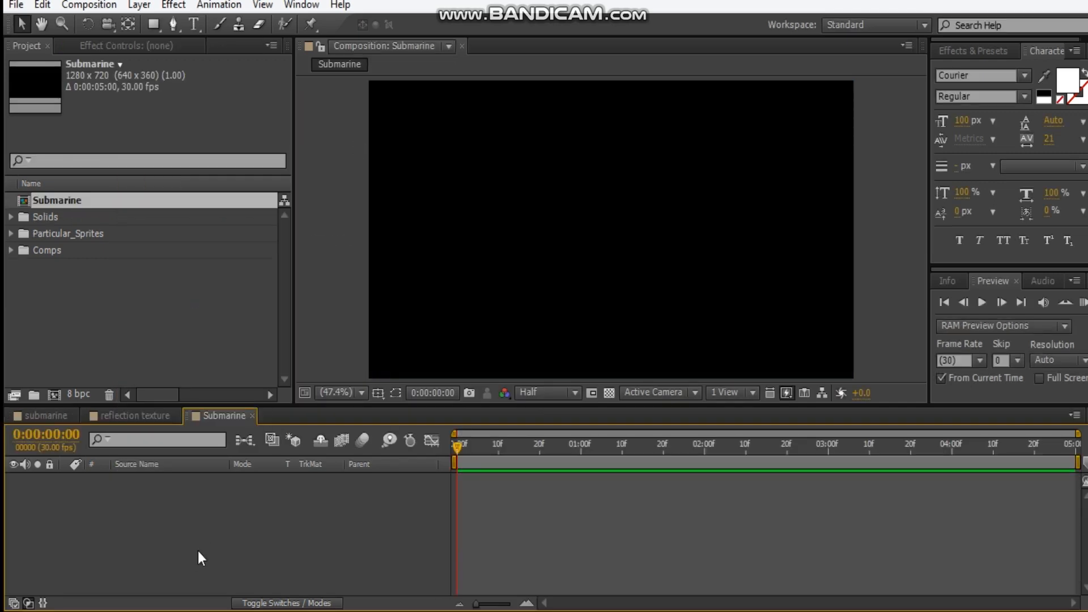
Add a white full-frame solid named BG to the Submarine composition
key(ctrl+y)
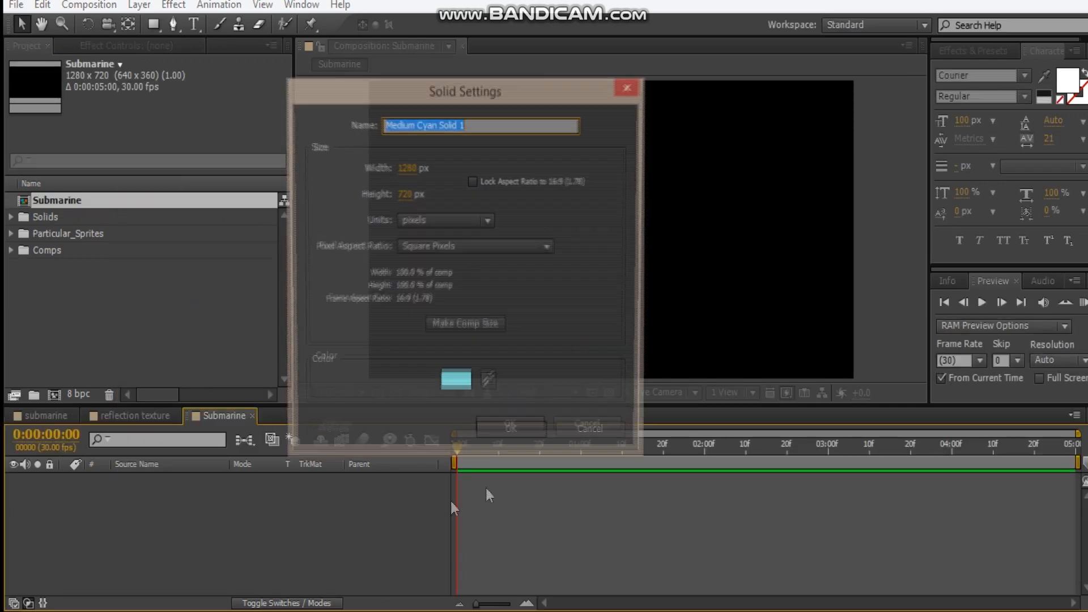
click(458, 390)
drag(160, 255, 31, 173)
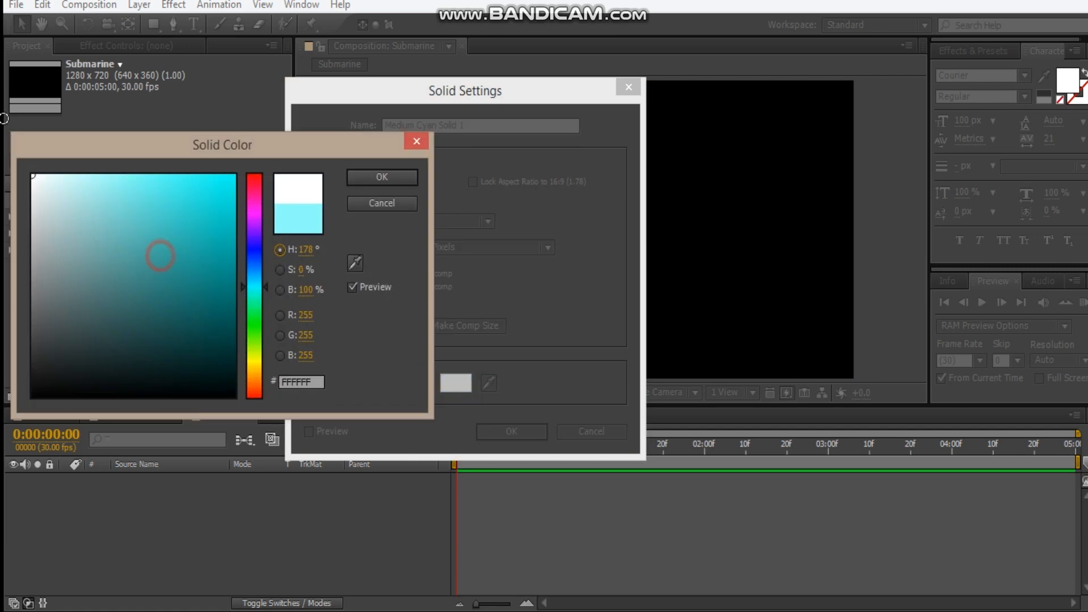
click(367, 178)
text(BG)
key(Return)
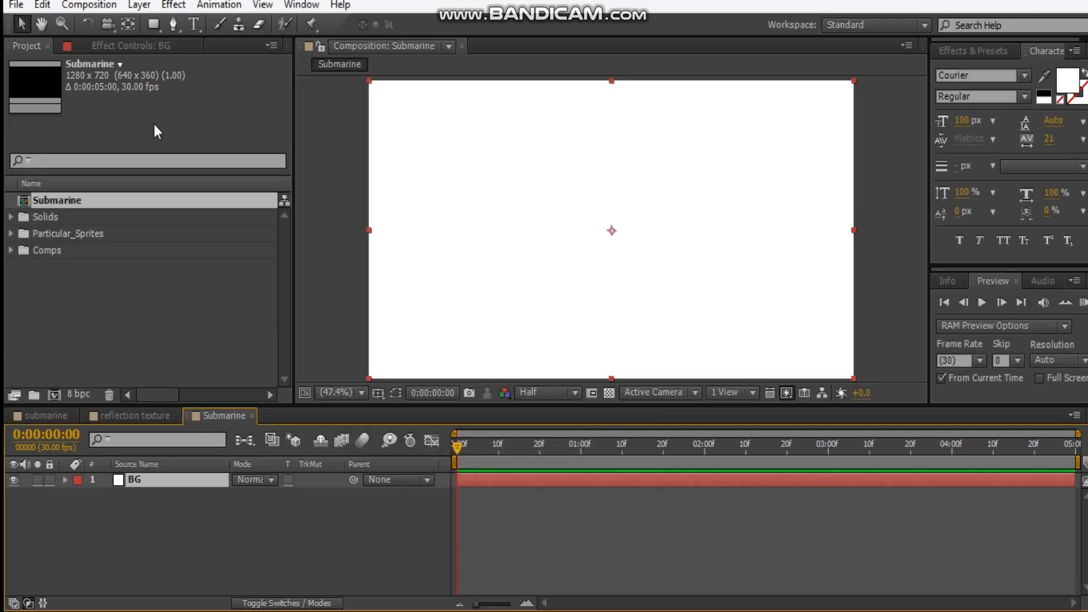
Apply the Ramp effect to the BG solid
click(138, 47)
right_click(85, 213)
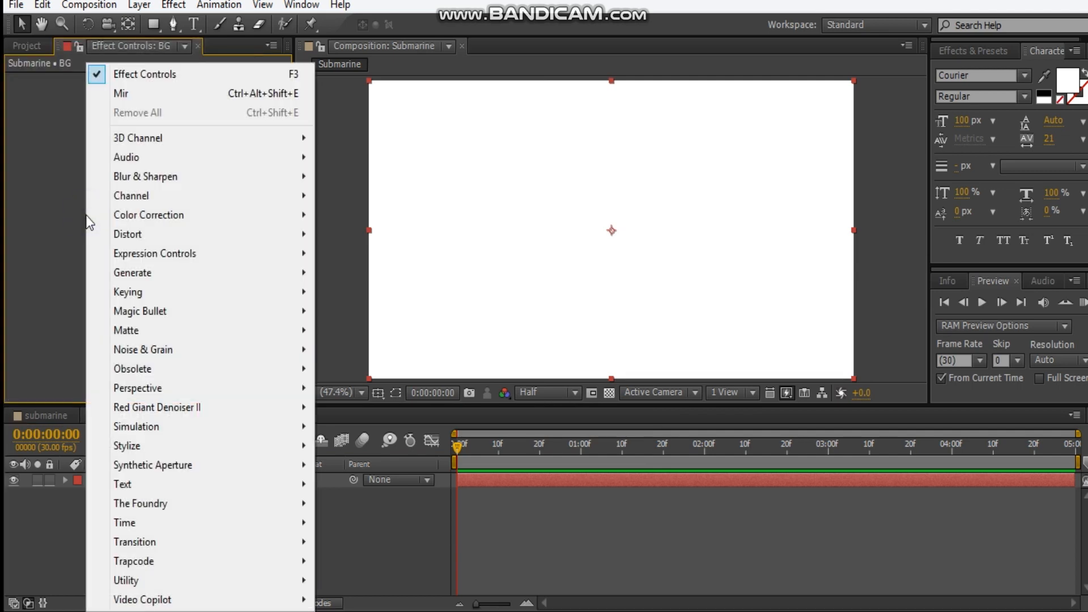
mouse_move(136, 275)
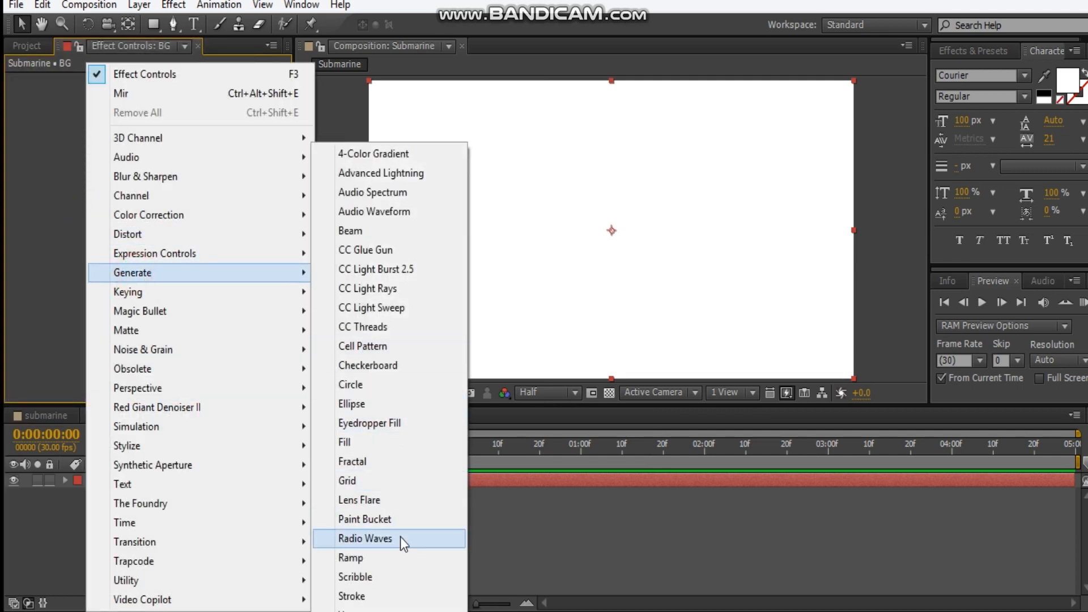
click(392, 555)
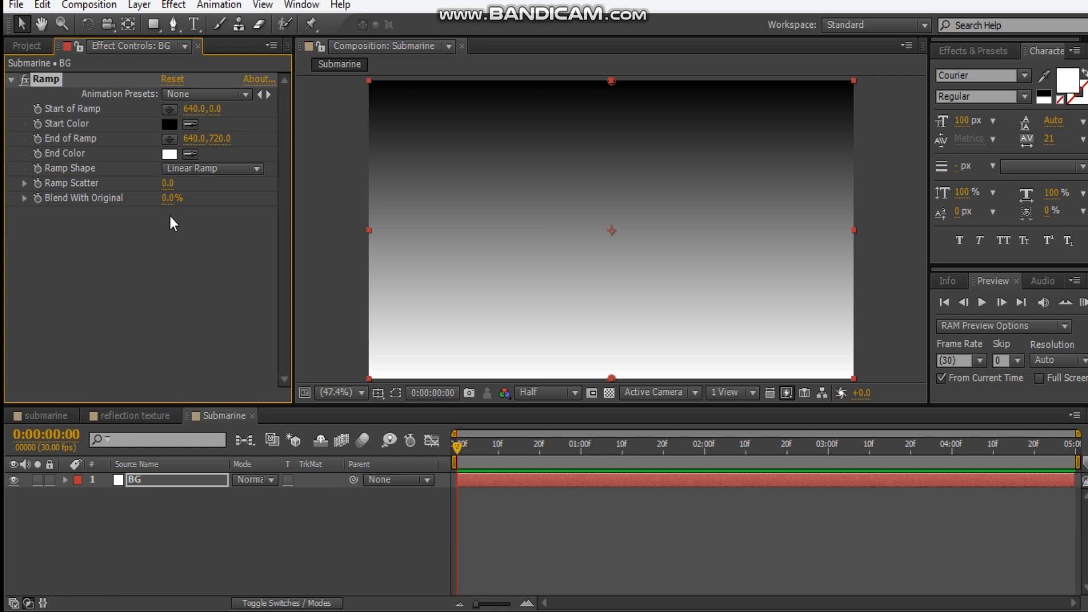
Set the Ramp's start color on BG to teal with RGB values 44, 101, 103
click(169, 123)
click(300, 315)
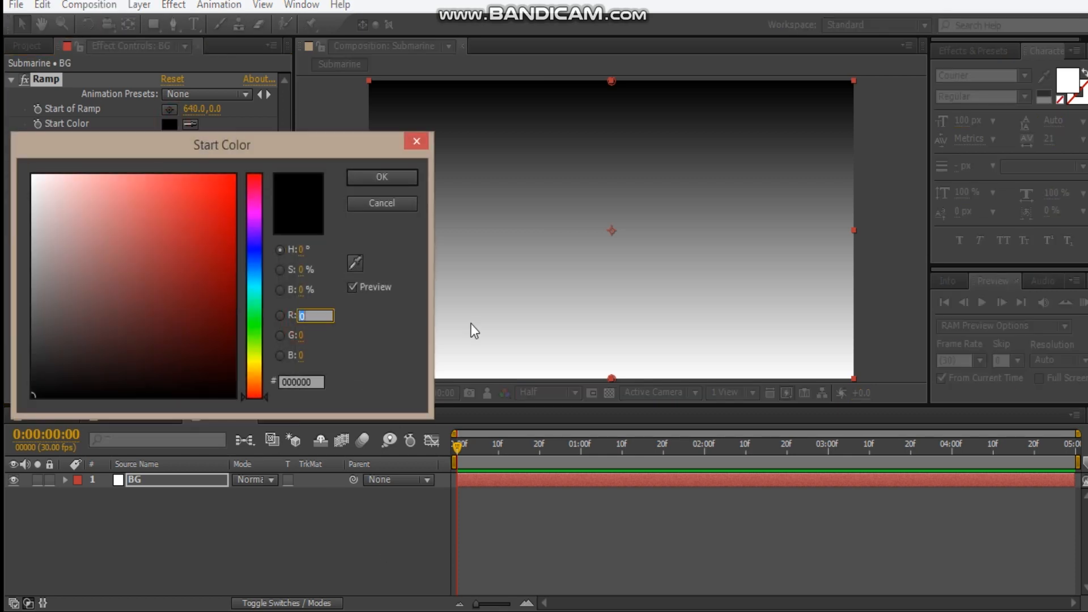
text(44)
key(Tab)
text(1)
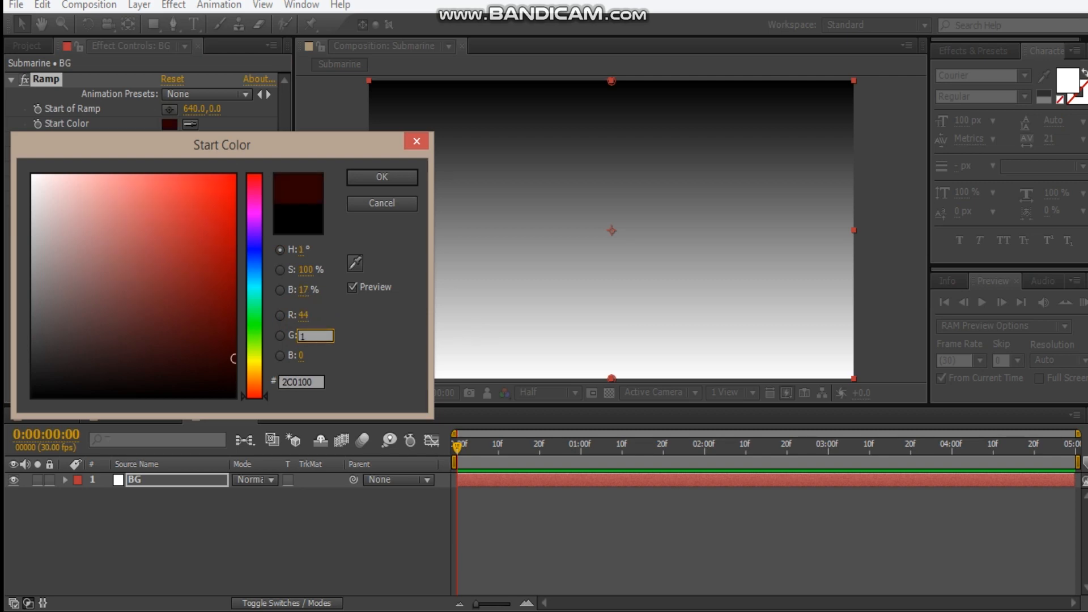
text(01)
key(Tab)
text(103)
key(Return)
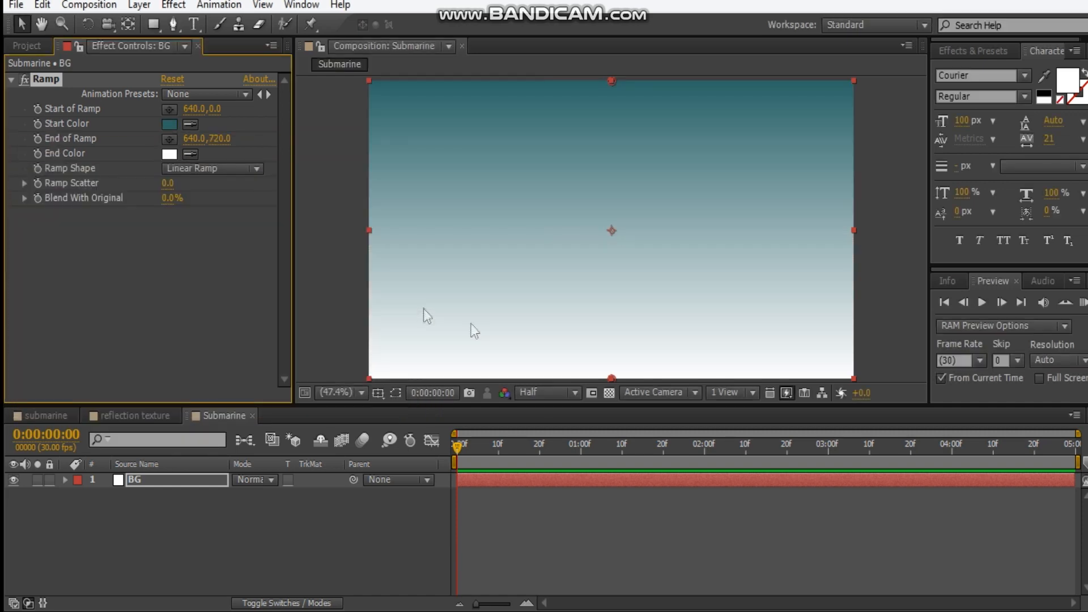
Set the Ramp's end color on BG to dark blue with RGB values 2, 26, 45
click(169, 154)
click(306, 316)
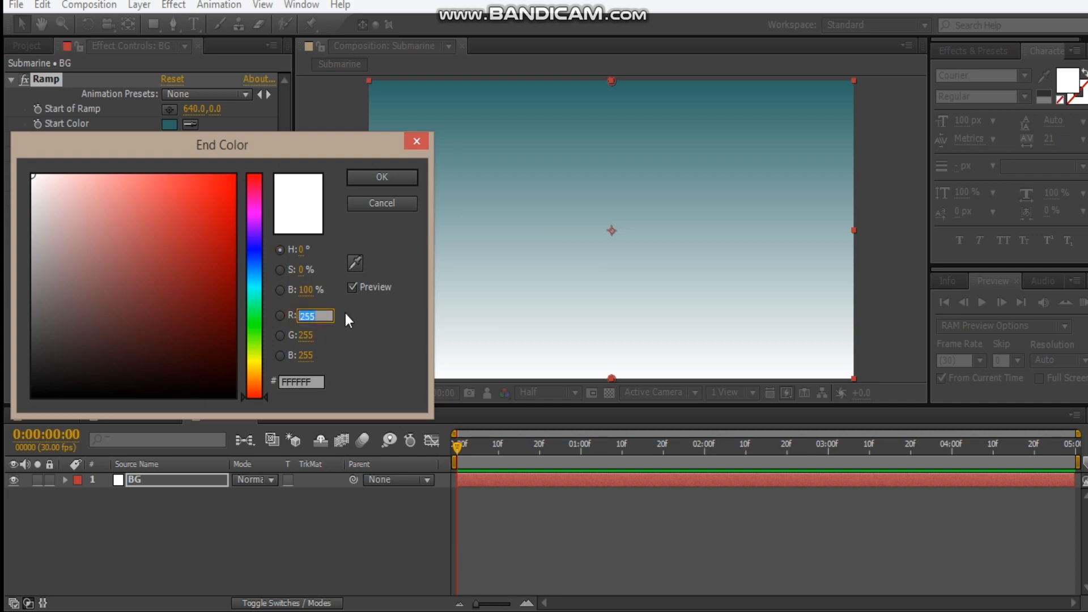
text(2)
key(Tab)
text(26)
key(Tab)
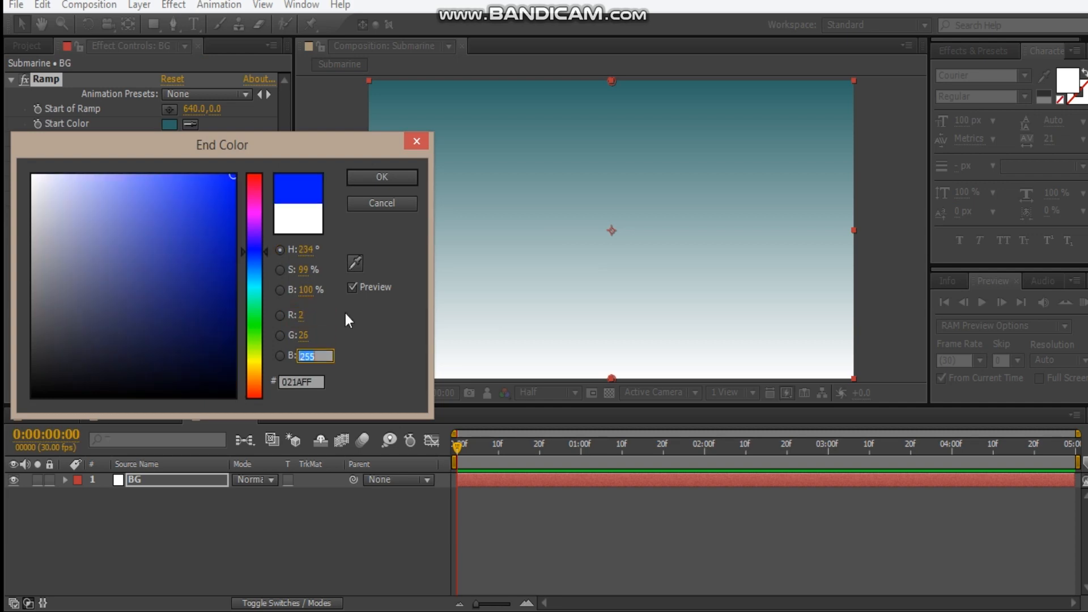
text(45)
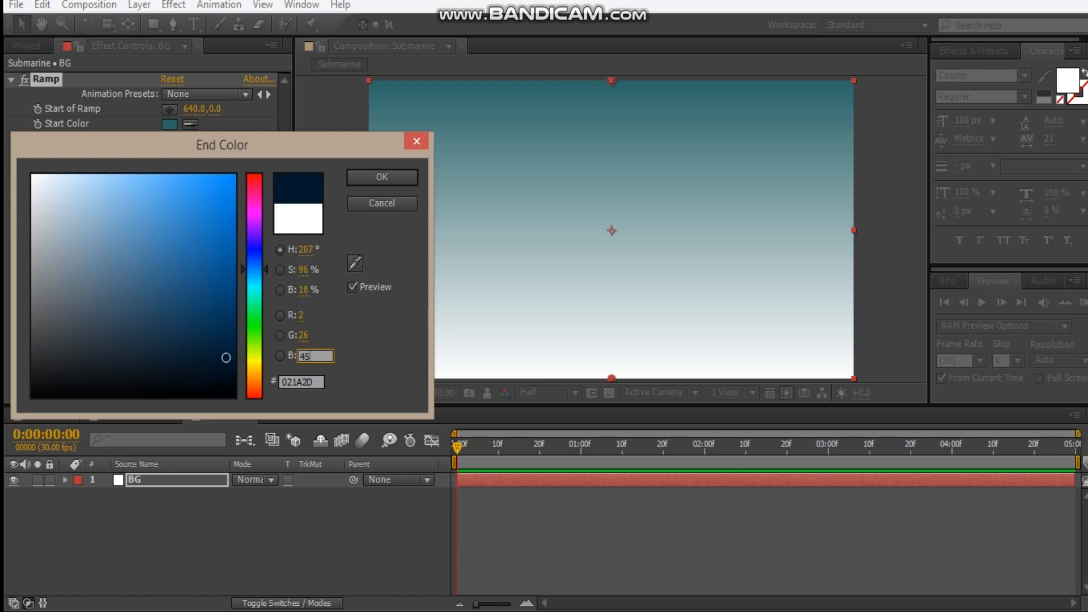
key(Return)
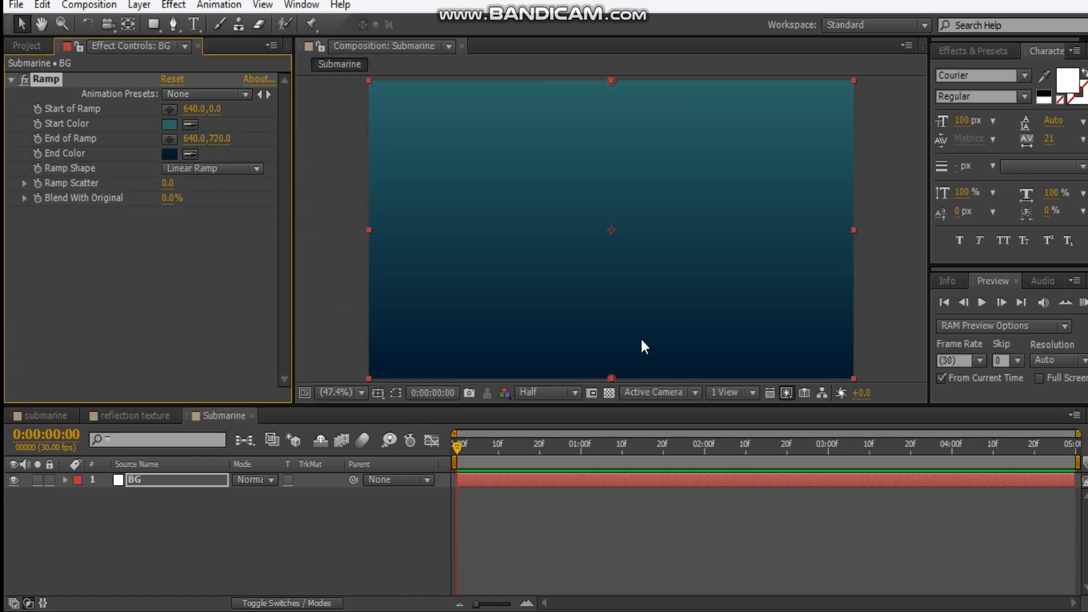
click(335, 317)
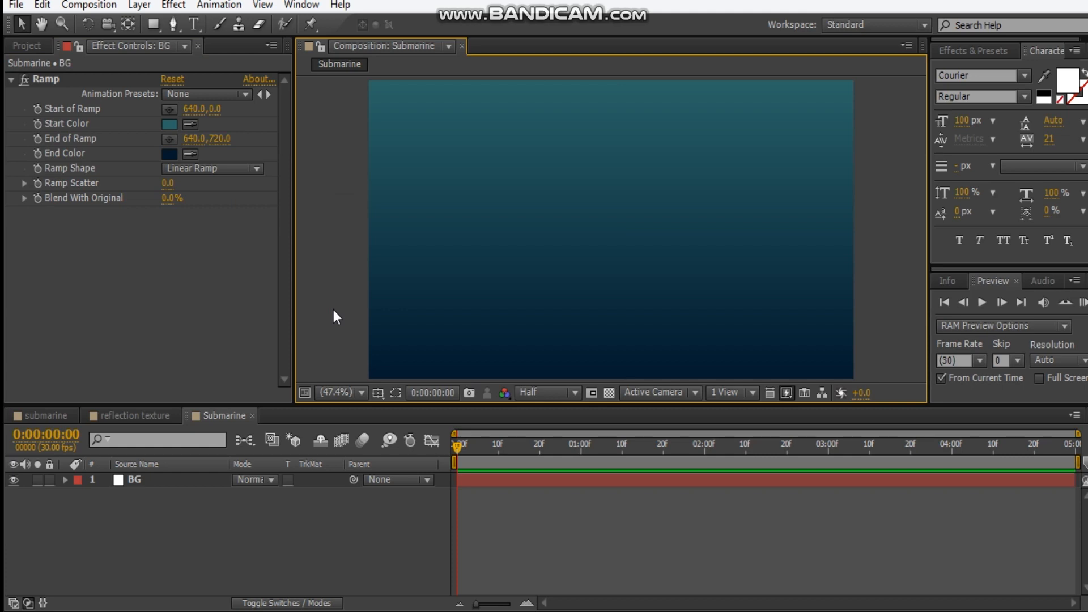
Add a red full-frame solid named E3D above the BG layer
click(202, 540)
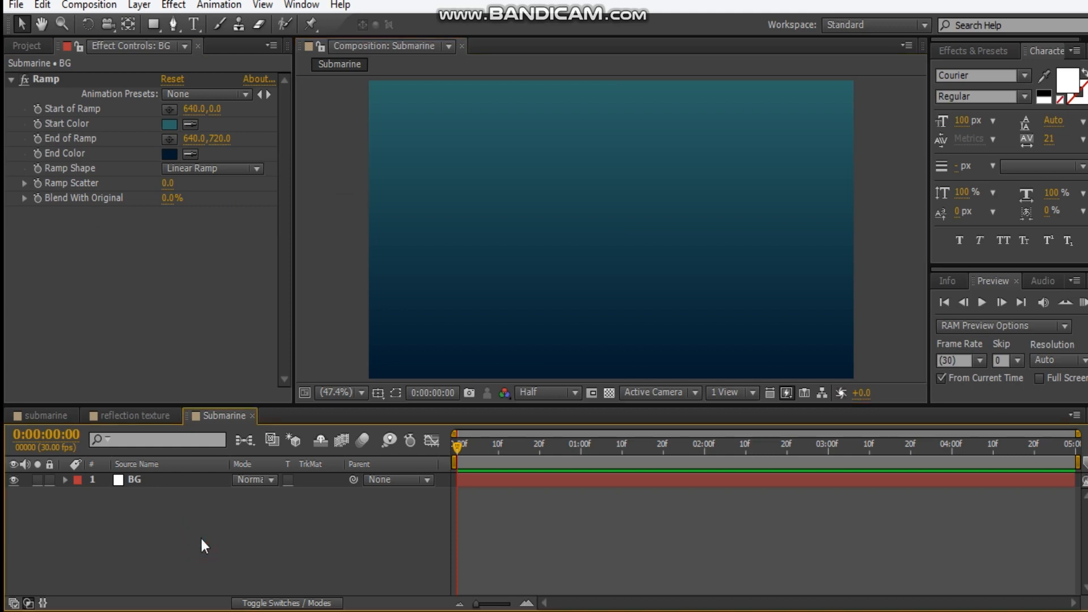
key(ctrl+y)
click(456, 383)
drag(177, 344, 236, 175)
click(387, 178)
drag(447, 125, 313, 125)
text(3D)
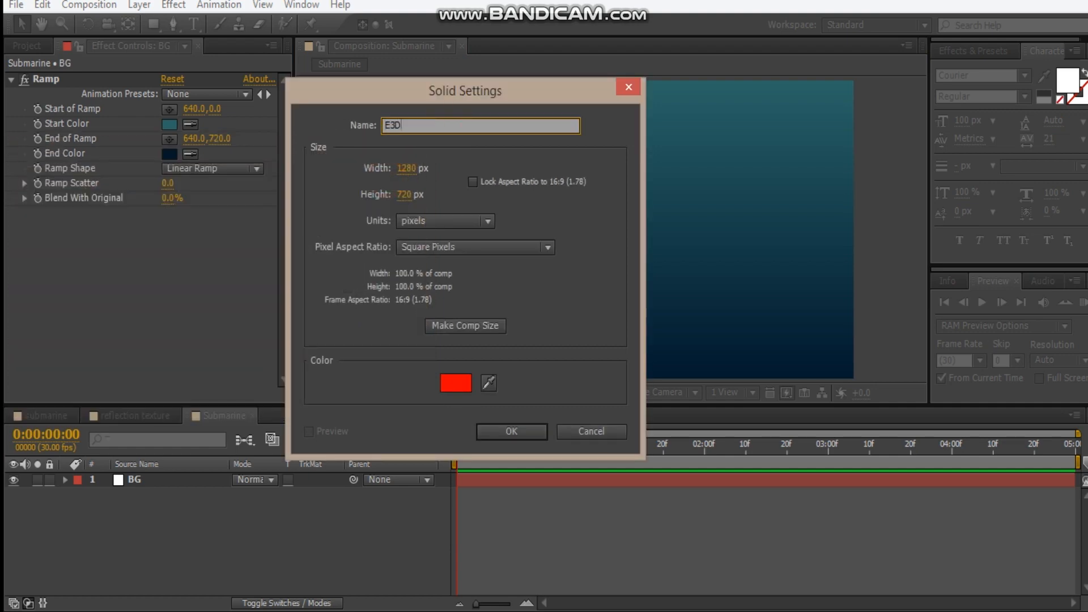
key(Return)
Apply Video Copilot's Element effect to the E3D solid and open its scene setup
right_click(181, 159)
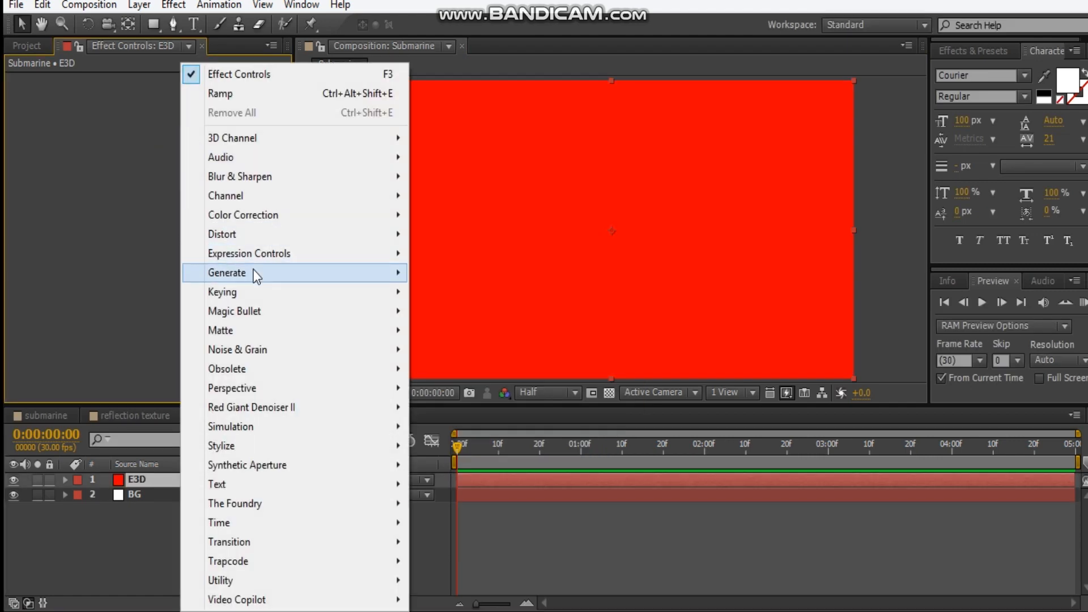
mouse_move(397, 597)
click(419, 484)
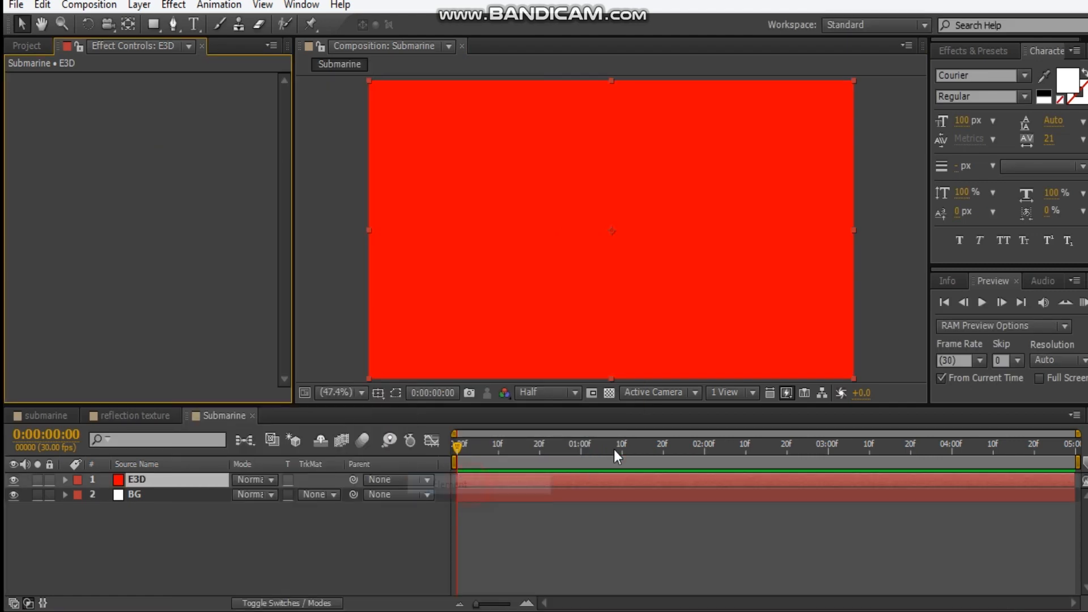
click(94, 143)
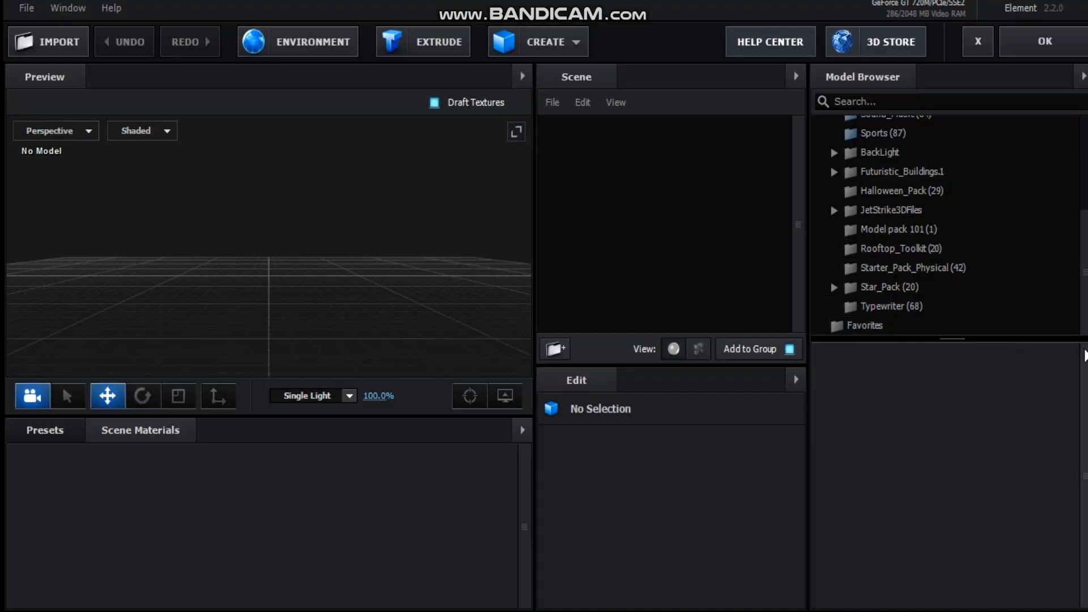
Import the Submarine model from Model pack 101 into the scene, accepting the default import preferences
click(922, 231)
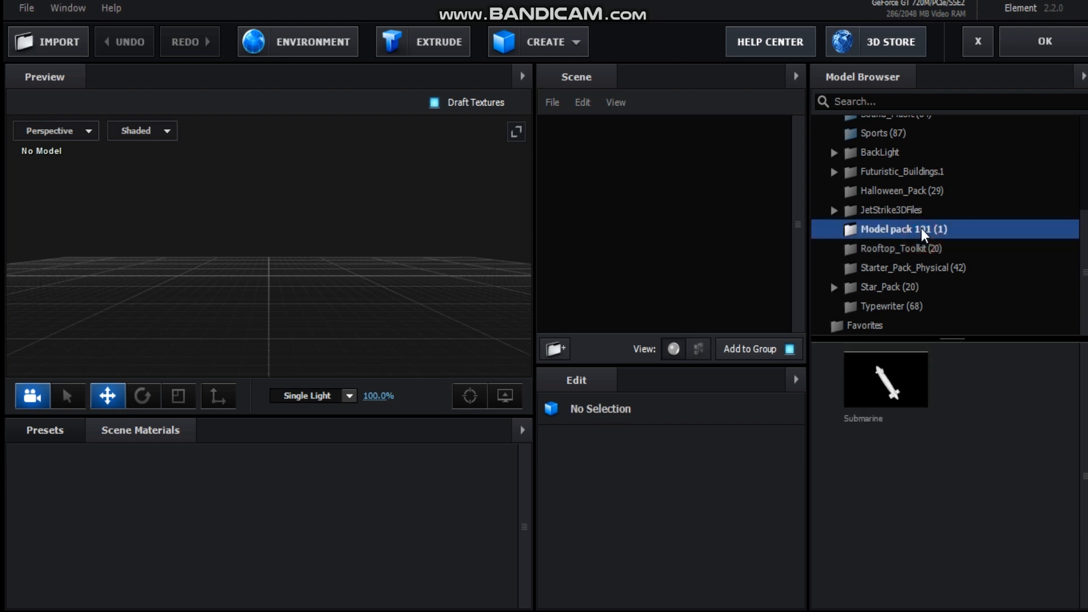
click(900, 382)
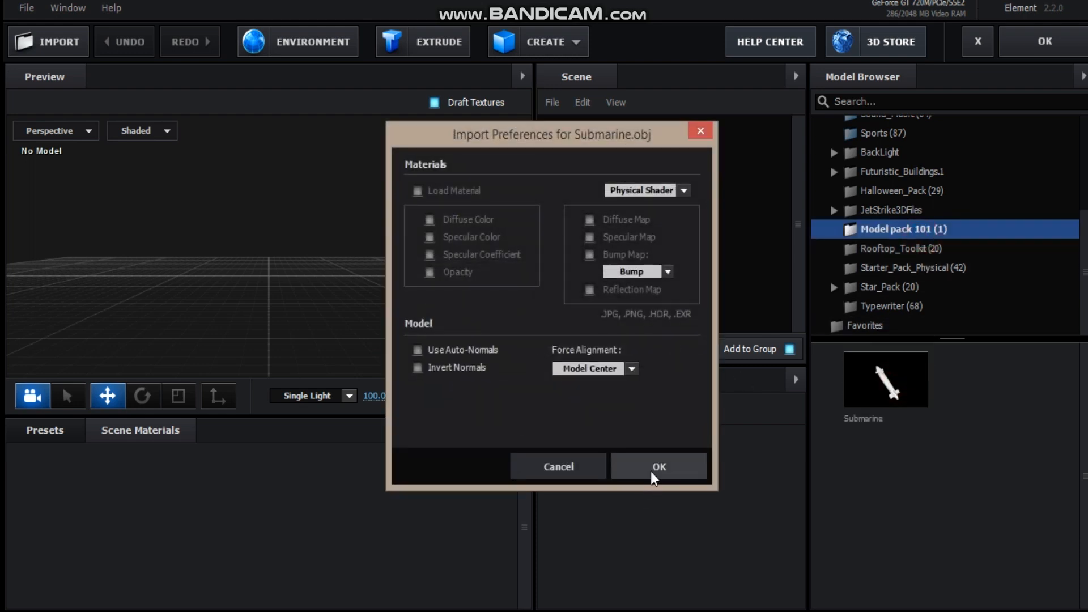
click(653, 476)
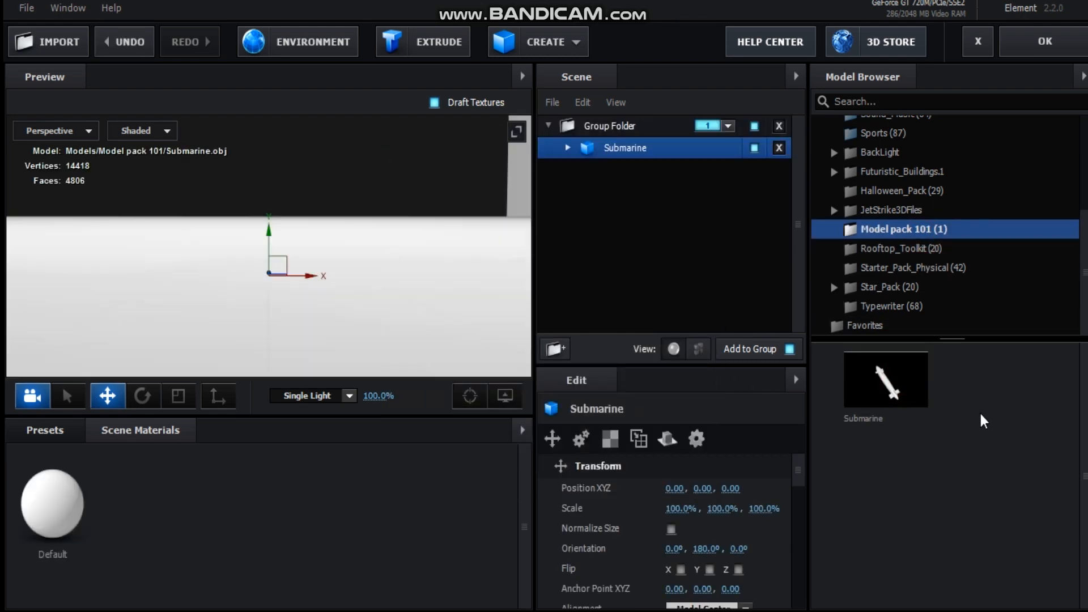
Scale the submarine model uniformly to 70% and raise it to about 0.99 on the Y axis
scroll(353, 314, down, 5)
drag(377, 282, 306, 290)
drag(518, 287, 266, 286)
click(680, 509)
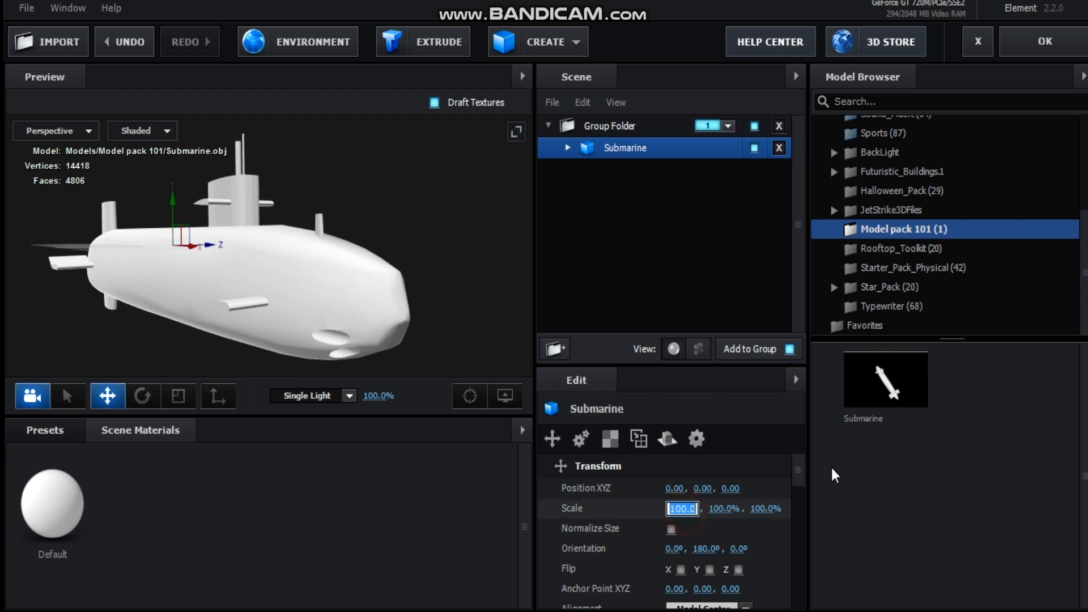
text(70)
key(Return)
drag(214, 265, 241, 306)
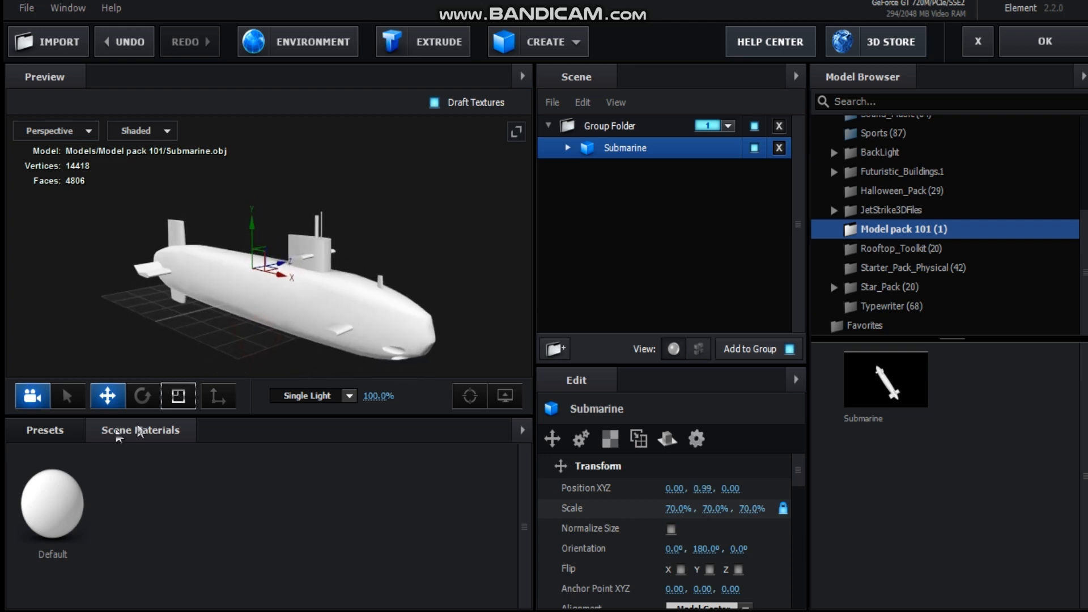
Apply a riveted metal material from the Pro_Shaders_2 Metal presets to the submarine and inspect it on the hull
click(66, 434)
double_click(75, 530)
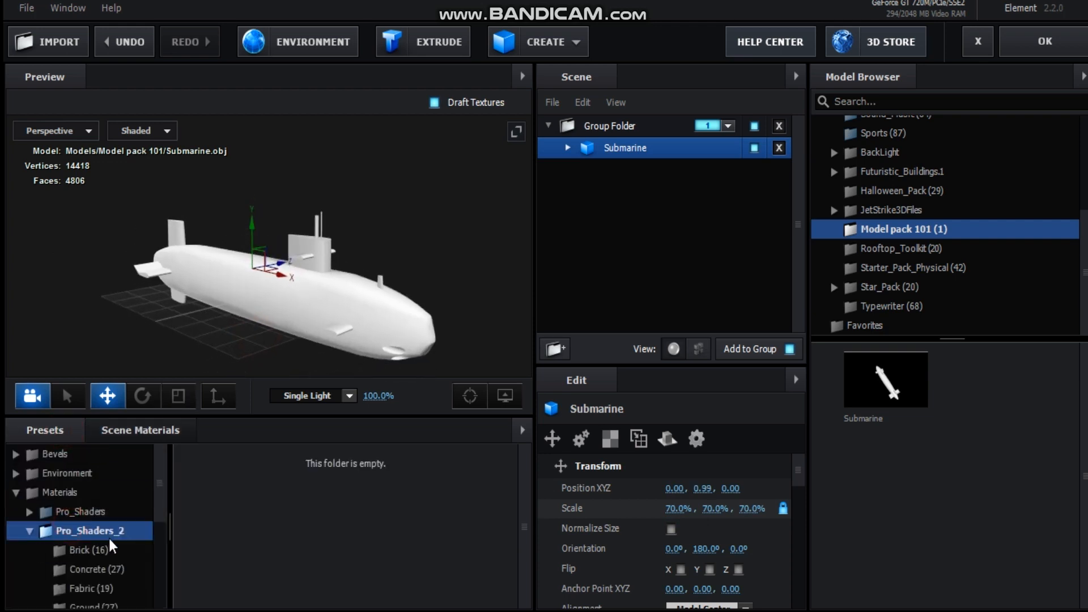
scroll(108, 539, down, 3)
click(103, 510)
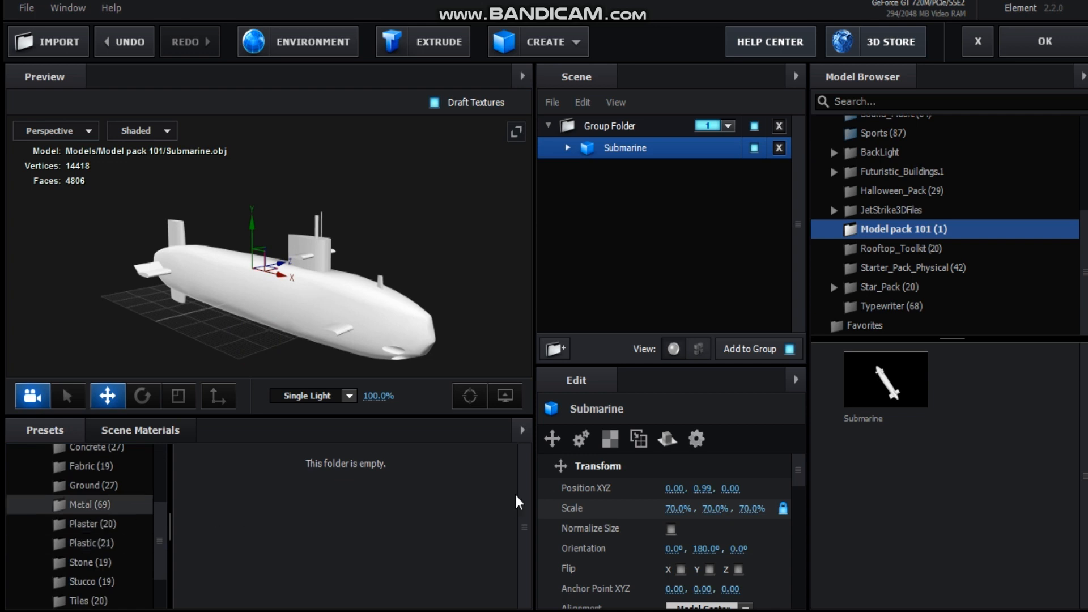
scroll(528, 485, down, 5)
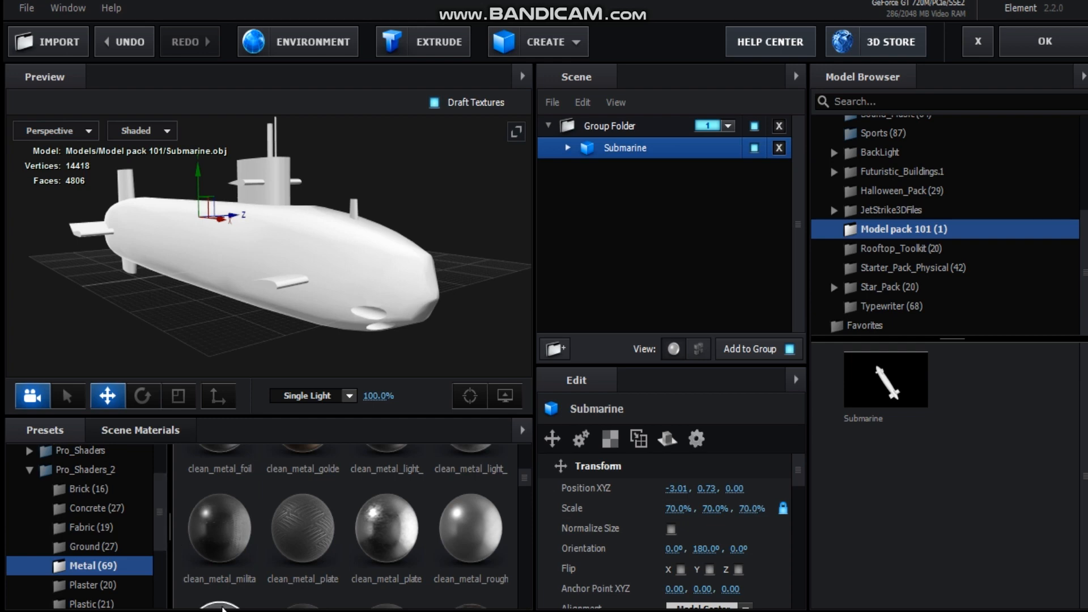
drag(220, 555, 314, 283)
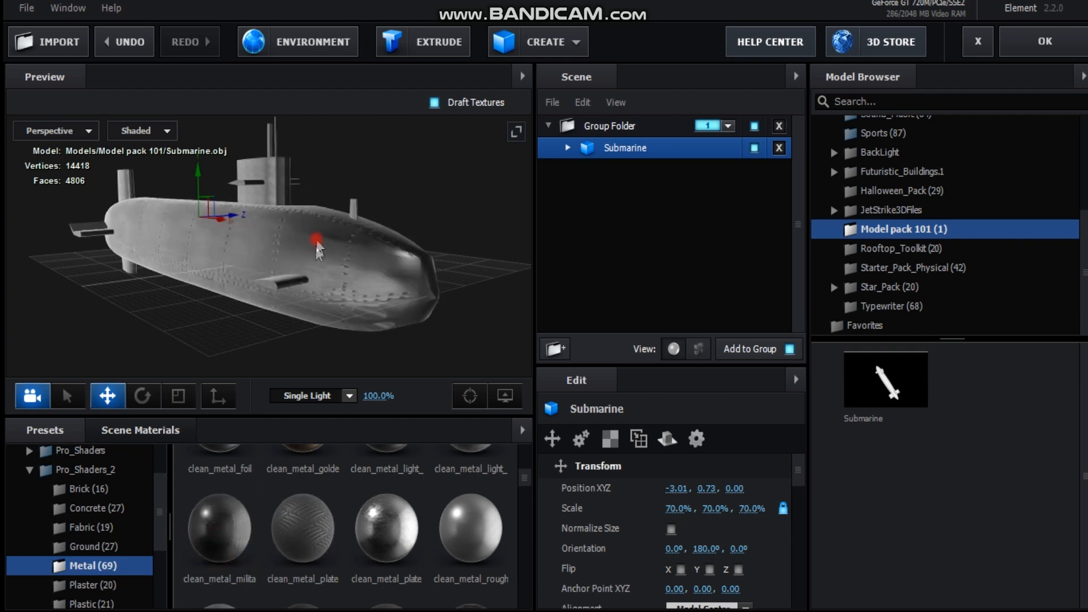
drag(316, 240, 309, 262)
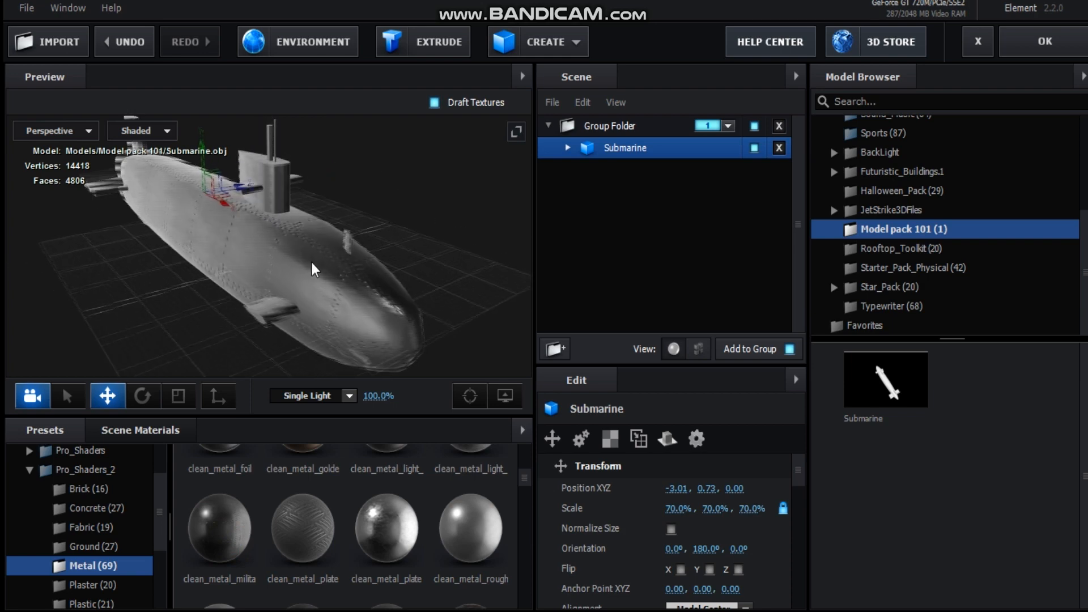
Move the submarine to about -2.05 on the X axis and open the BackLight_2K environment presets
drag(221, 205, 240, 221)
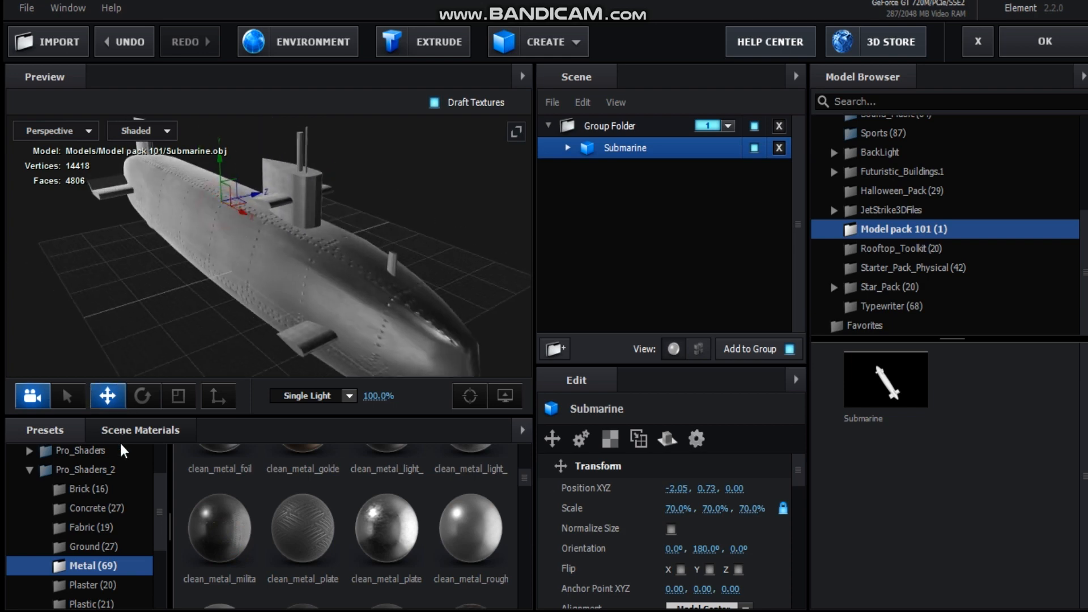
click(140, 430)
click(63, 438)
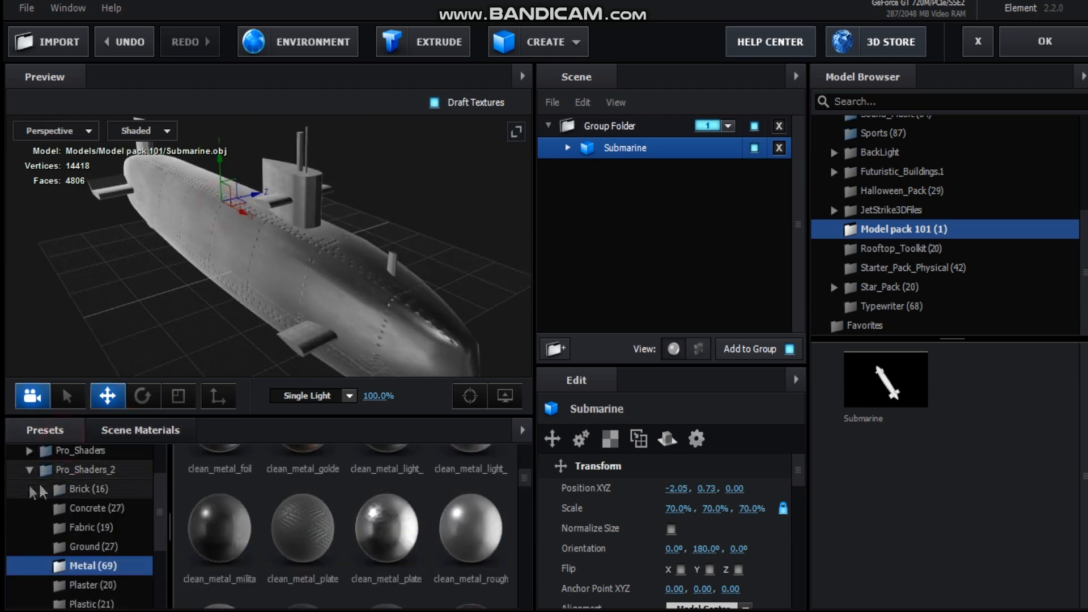
click(31, 474)
scroll(72, 493, up, 1)
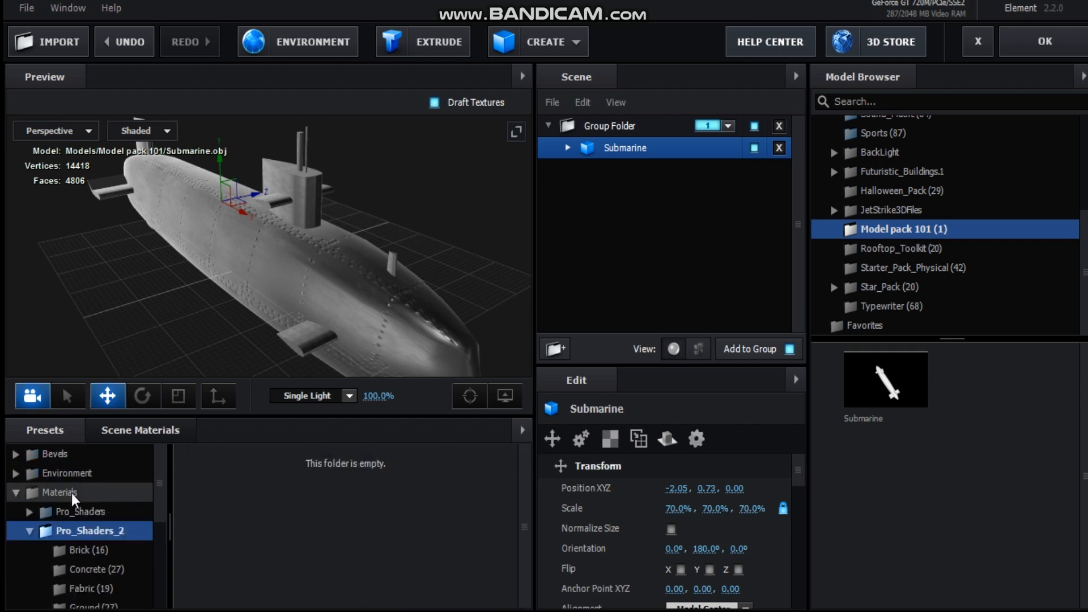
click(17, 476)
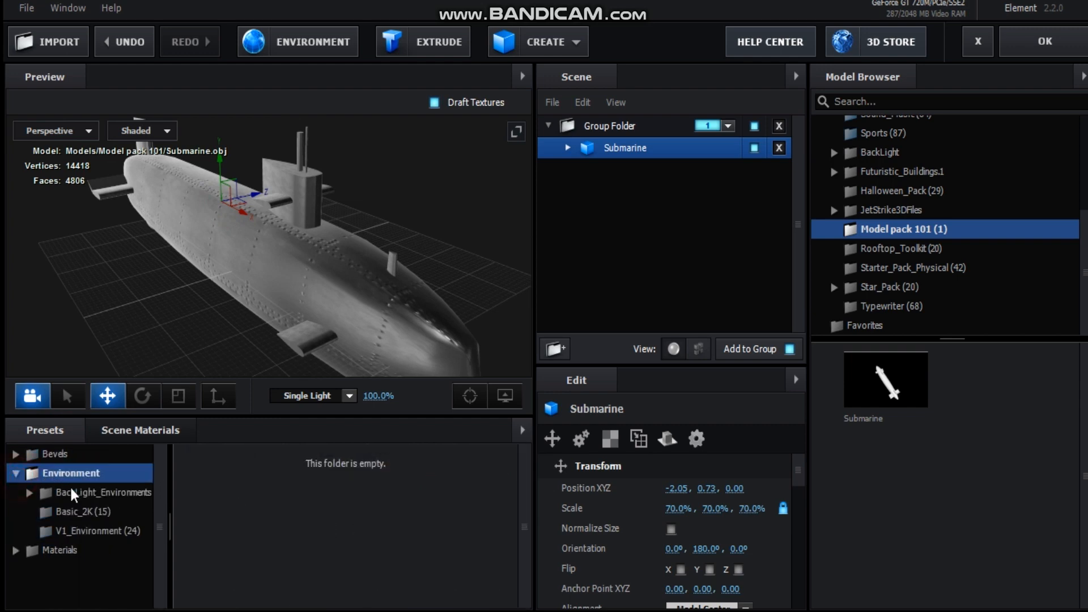
click(115, 498)
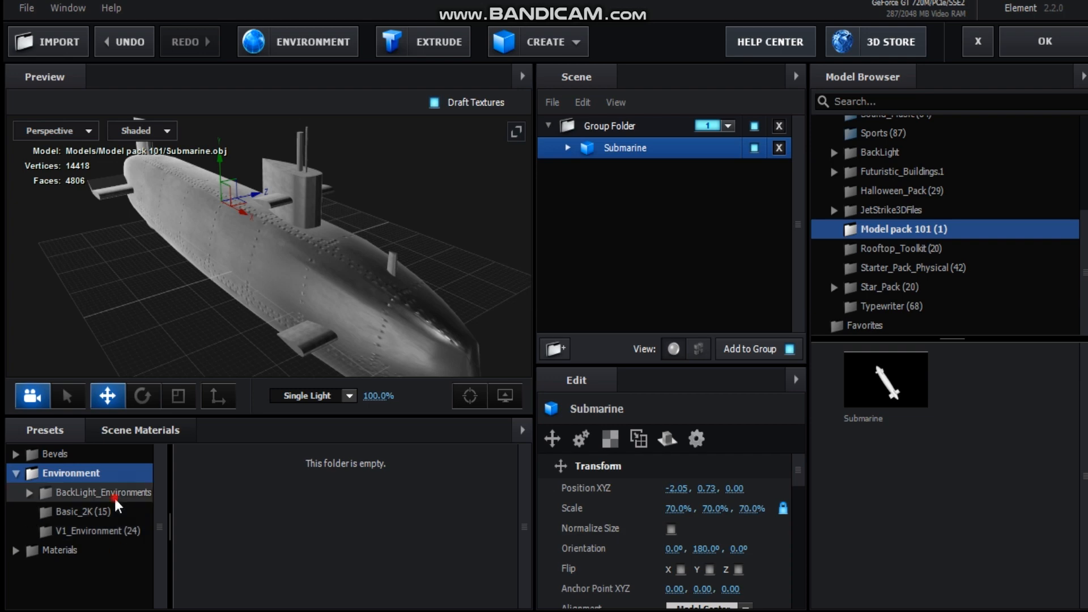
click(111, 512)
drag(518, 463, 521, 512)
Try the BackLight_2K_14 and BackLight_2K_08 environments on the submarine, accepting the texture downscaling
click(456, 476)
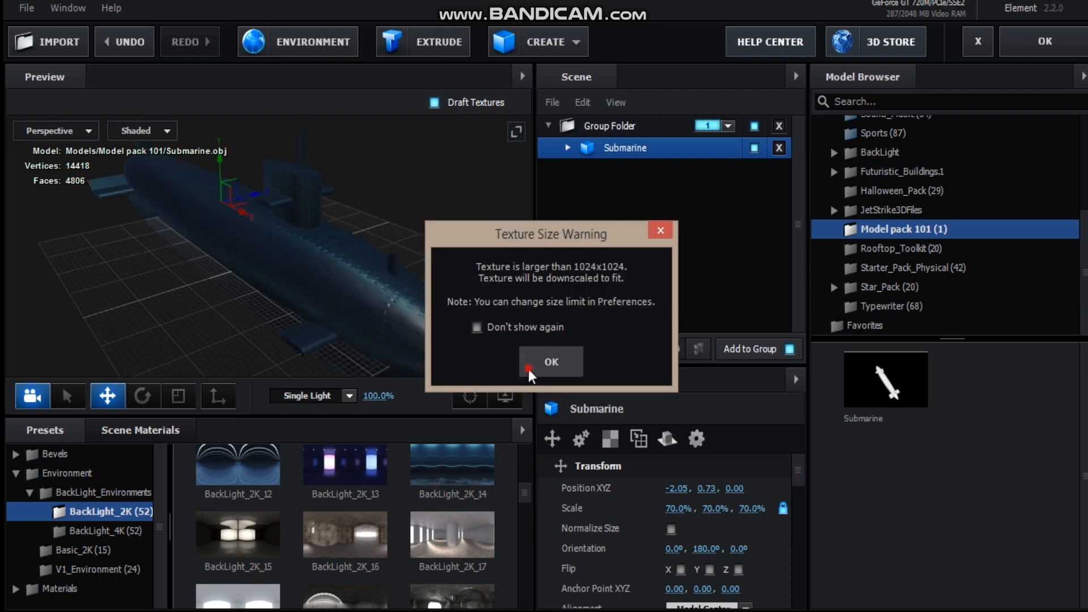
click(528, 371)
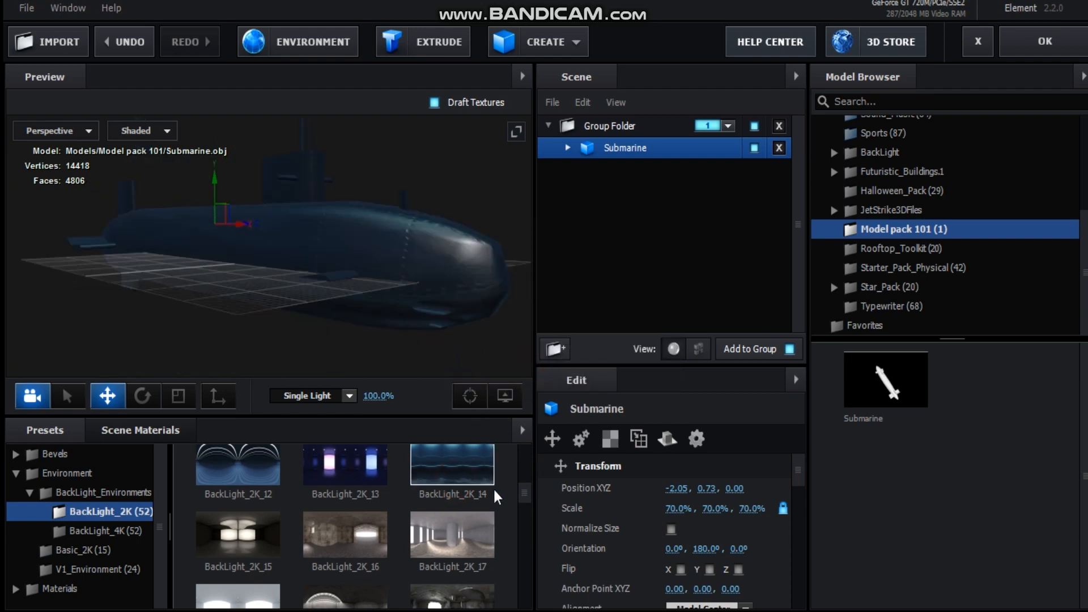
scroll(519, 497, up, 3)
click(436, 517)
click(530, 369)
drag(398, 268, 407, 315)
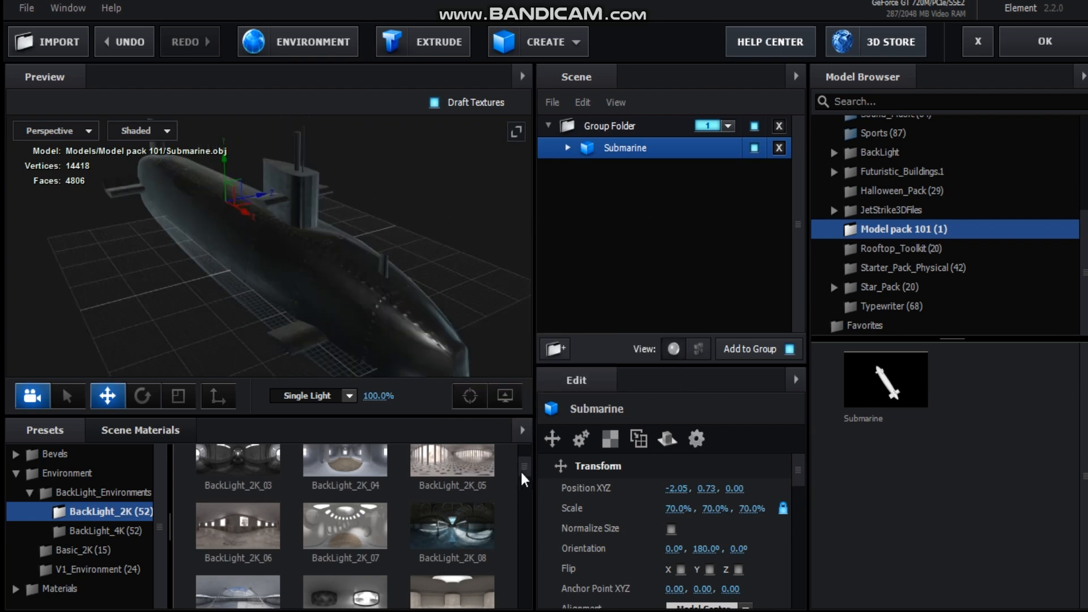
Apply a different environment from near the start of the BackLight_2K set, inspect the hull reflections, and confirm the Element scene
scroll(524, 479, up, 2)
click(452, 484)
click(531, 353)
drag(398, 340, 385, 312)
scroll(368, 272, down, 1)
drag(344, 266, 312, 288)
click(1028, 48)
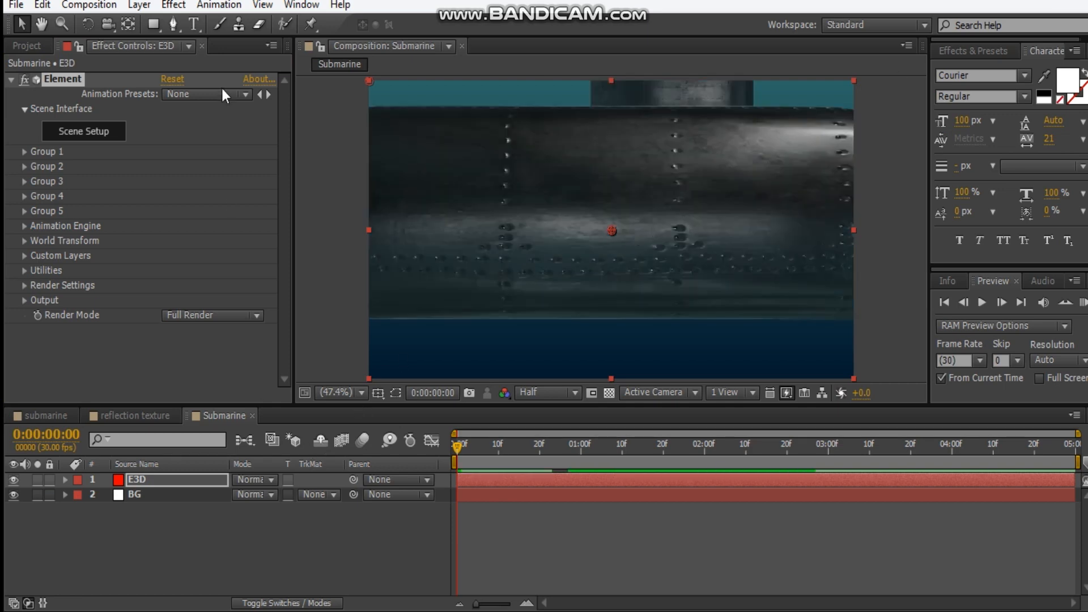
Create a two-node camera with the 80mm lens preset
click(138, 5)
mouse_move(340, 21)
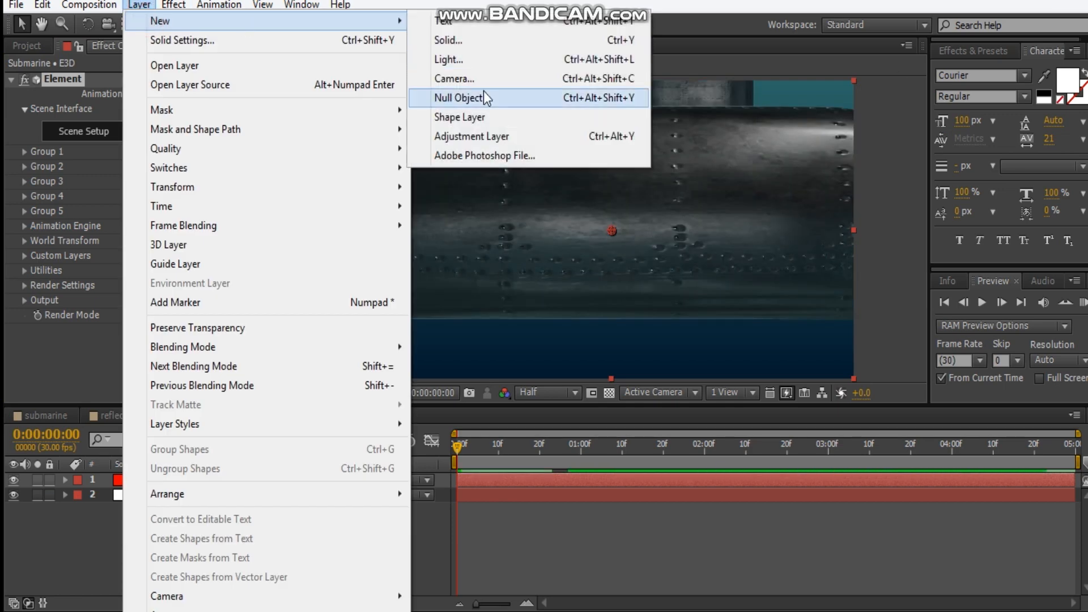
click(454, 78)
click(674, 170)
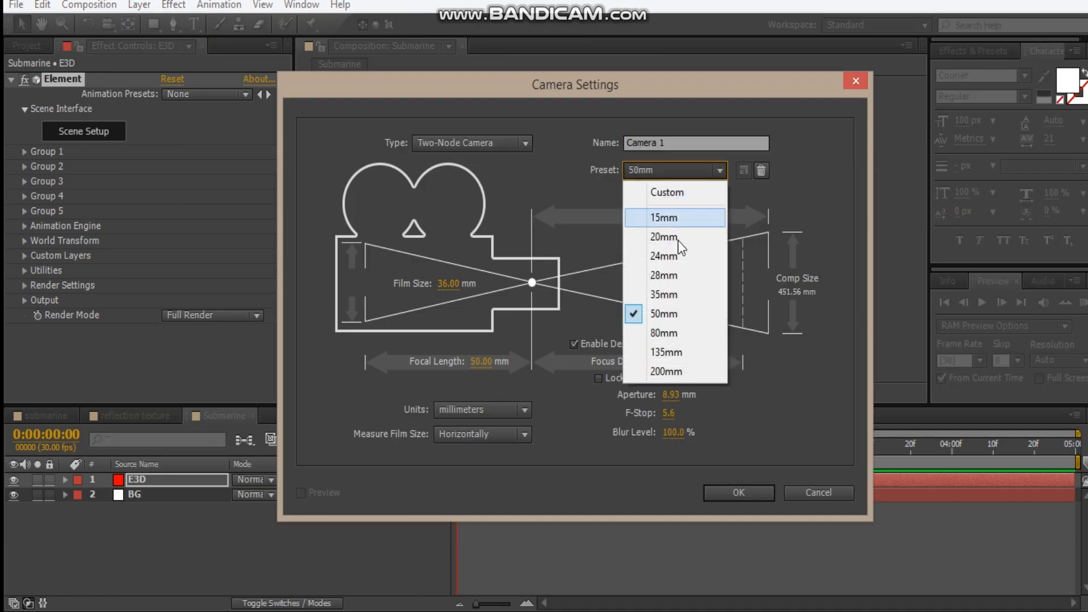
click(663, 333)
click(754, 495)
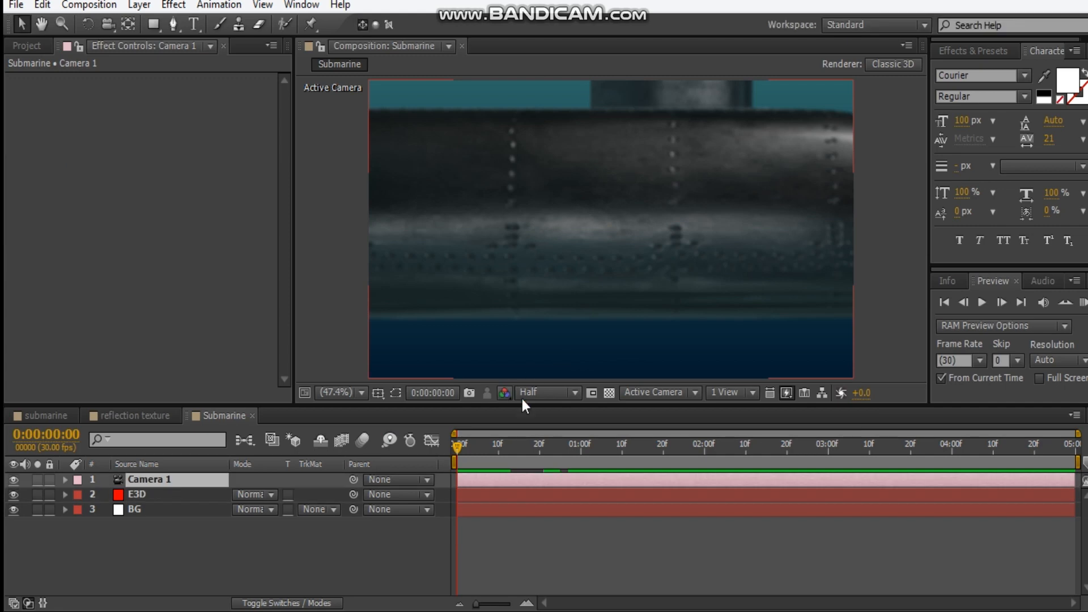
Lower the composition preview resolution to Quarter and turn off depth of field on Camera 1
scroll(528, 396, down, 1)
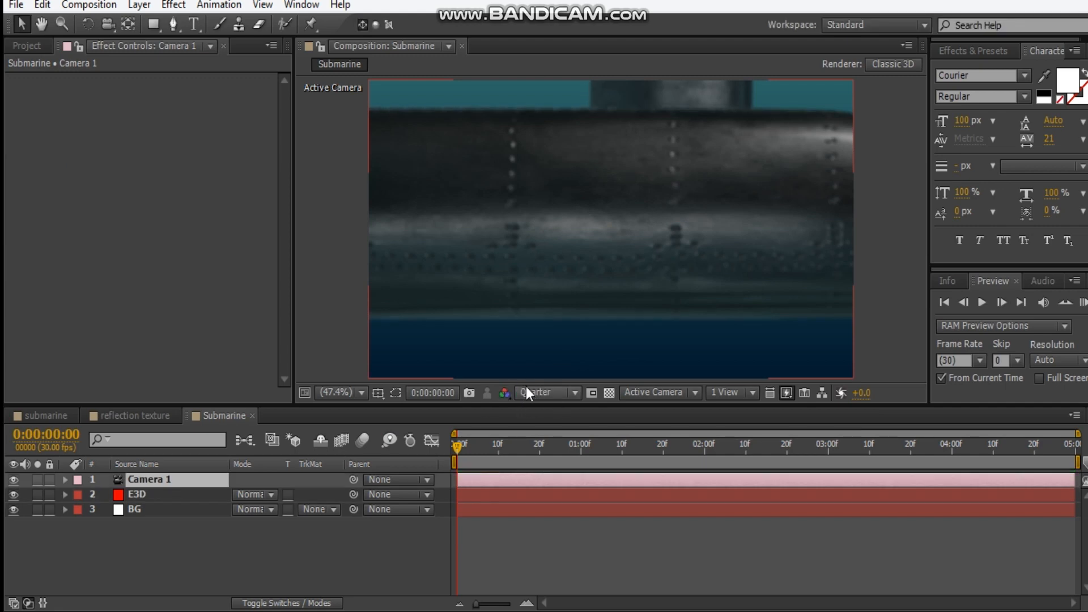
key(a)
key(a)
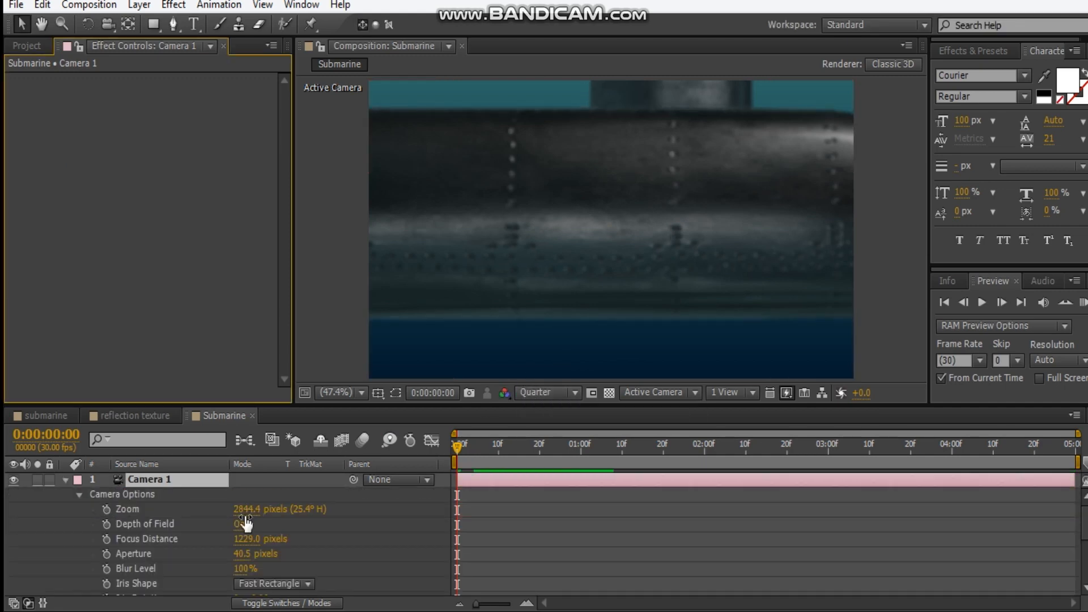
click(239, 524)
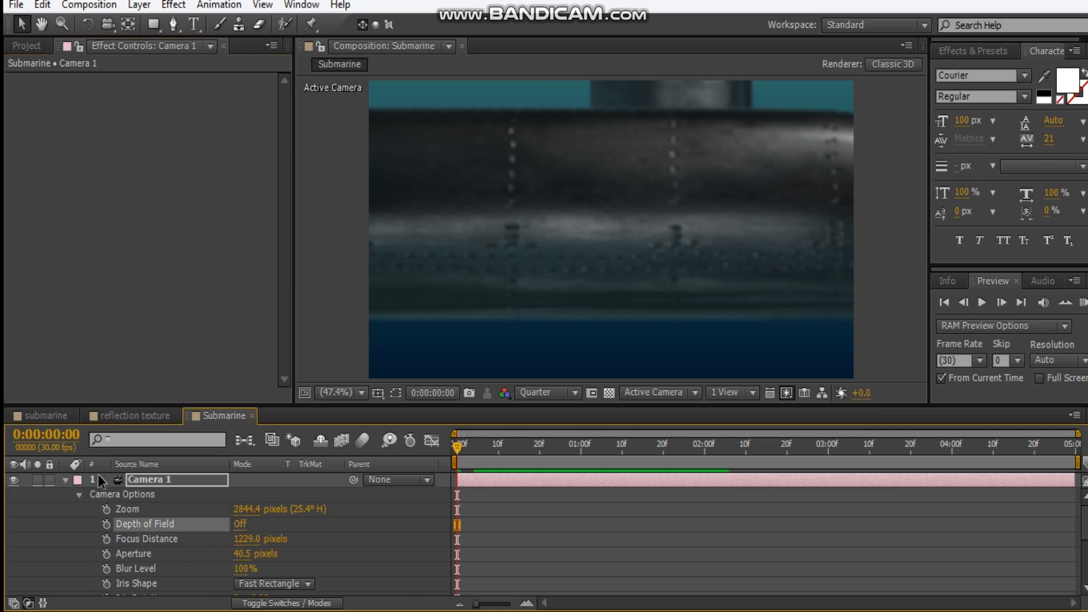
click(66, 483)
Orbit and reposition Camera 1 so the submarine's bow faces forward at an angle inside the frame
key(c)
drag(573, 290, 604, 225)
key(c)
key(c)
drag(609, 305, 586, 266)
key(c)
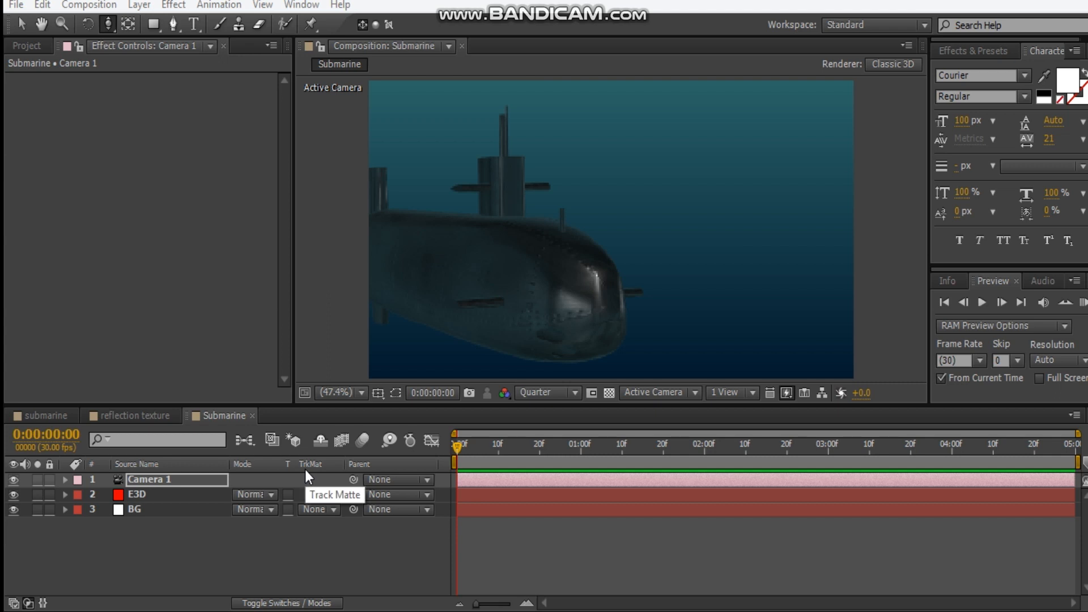
Create a black 1280 x 720 px solid named light rays above the other layers
click(202, 548)
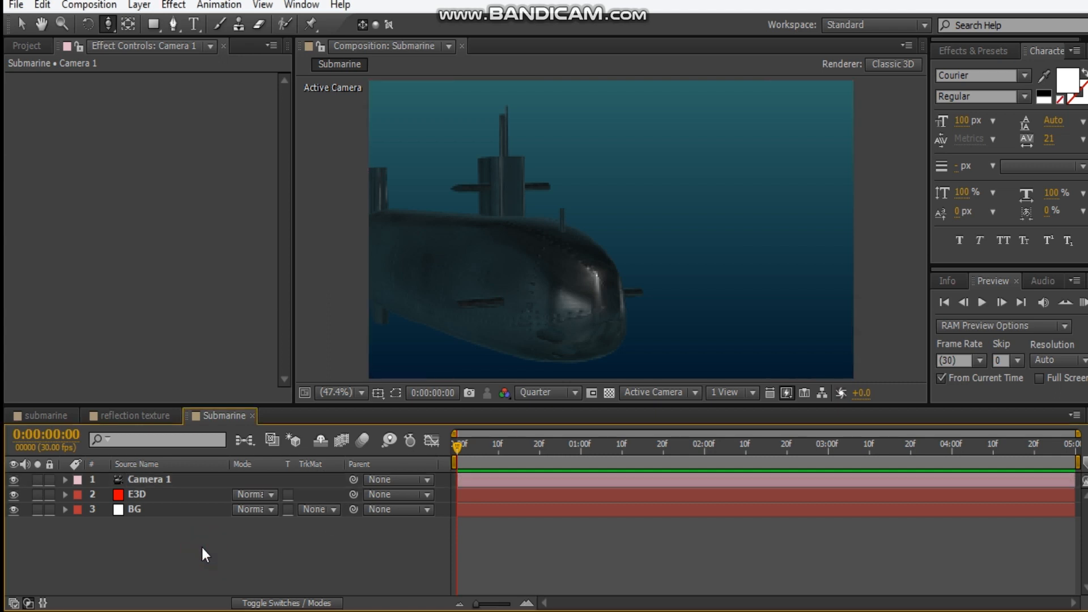
key(ctrl+y)
click(455, 381)
drag(193, 317, 7, 445)
click(382, 177)
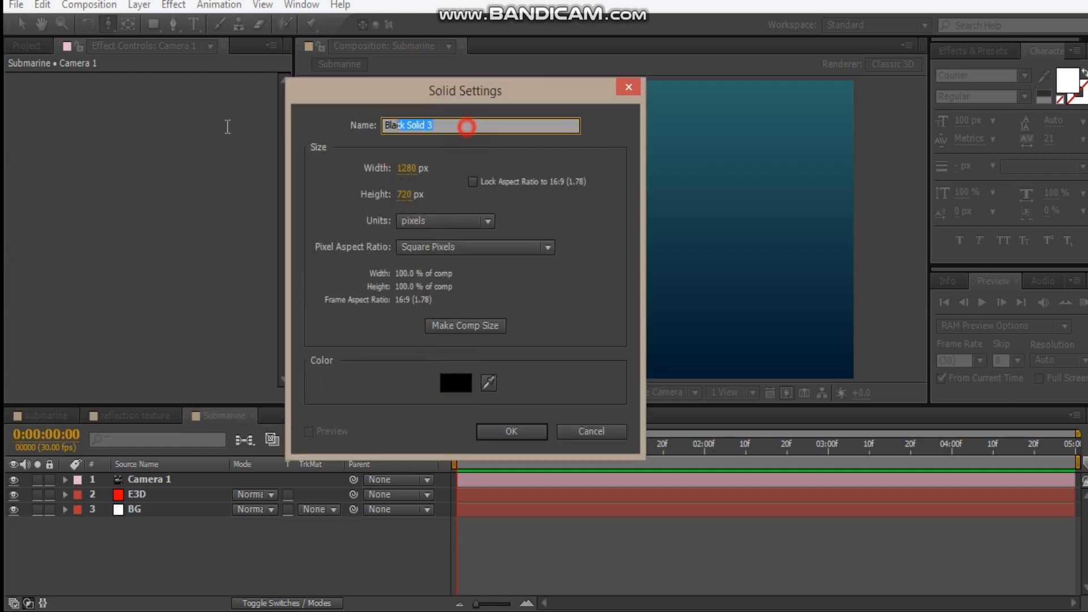
text(light rays)
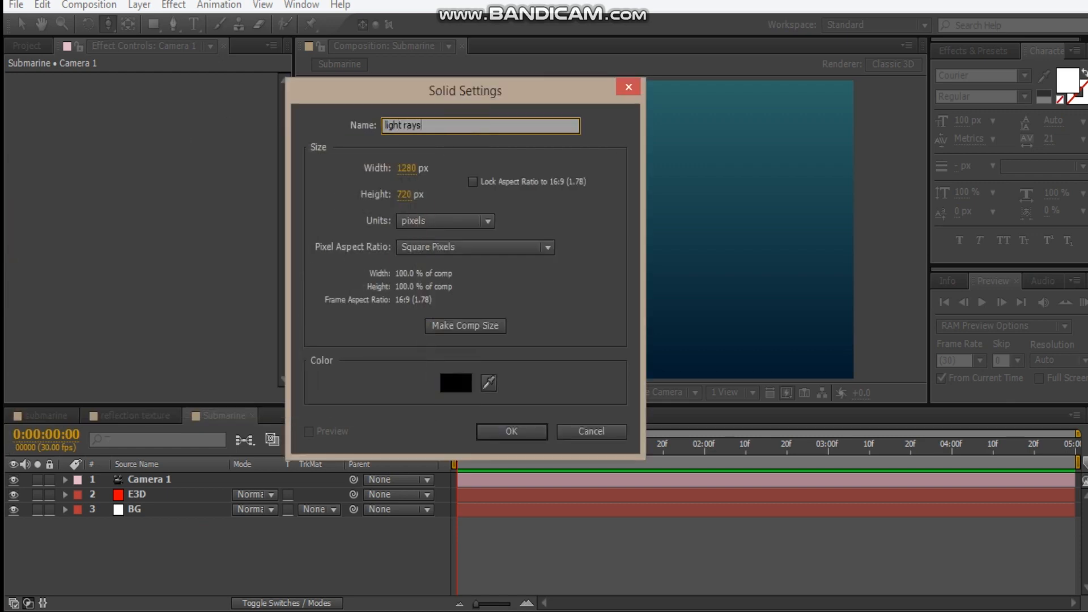
key(Return)
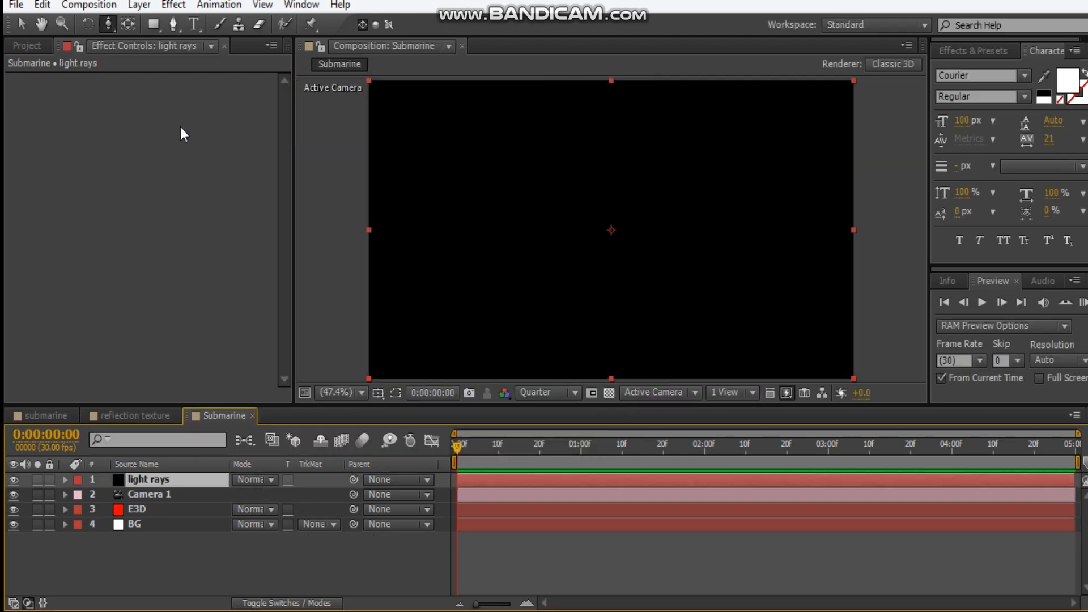
Apply the Solid Composite channel effect to the light rays solid and set its color to black
right_click(63, 139)
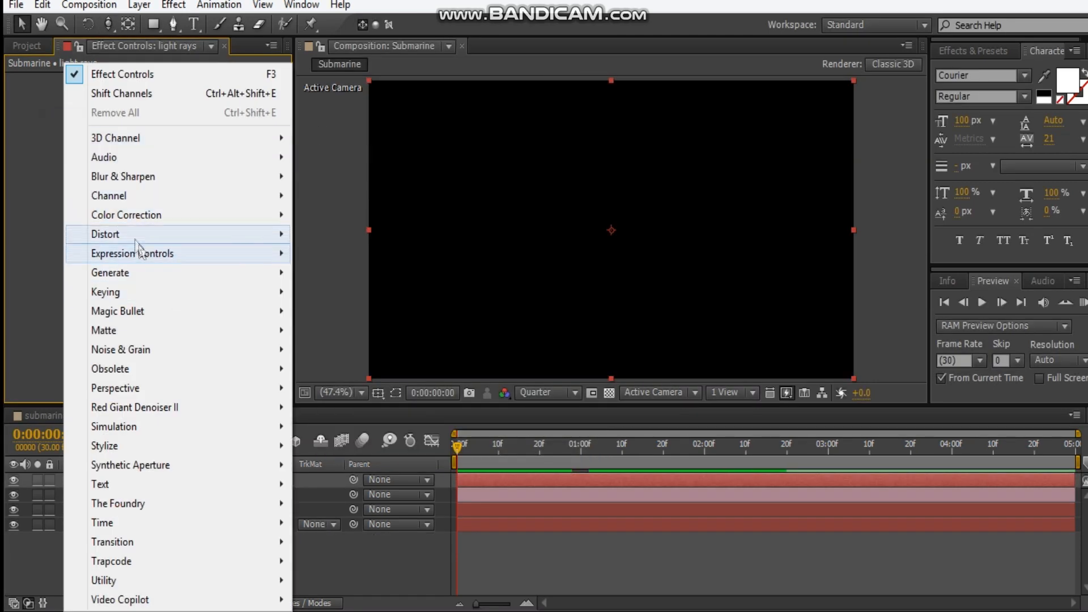
click(128, 199)
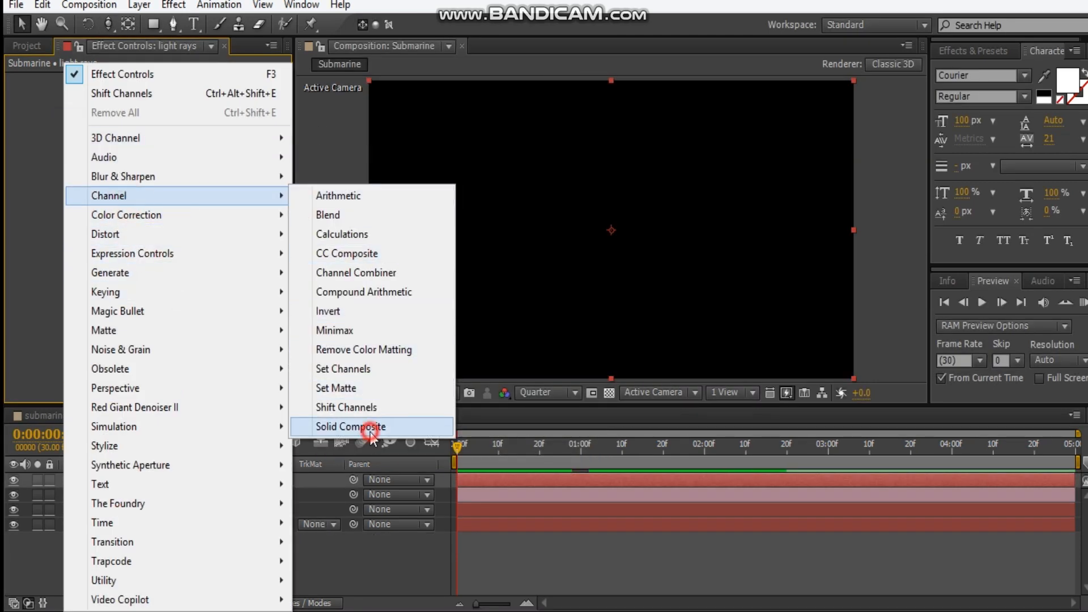
click(348, 426)
click(169, 124)
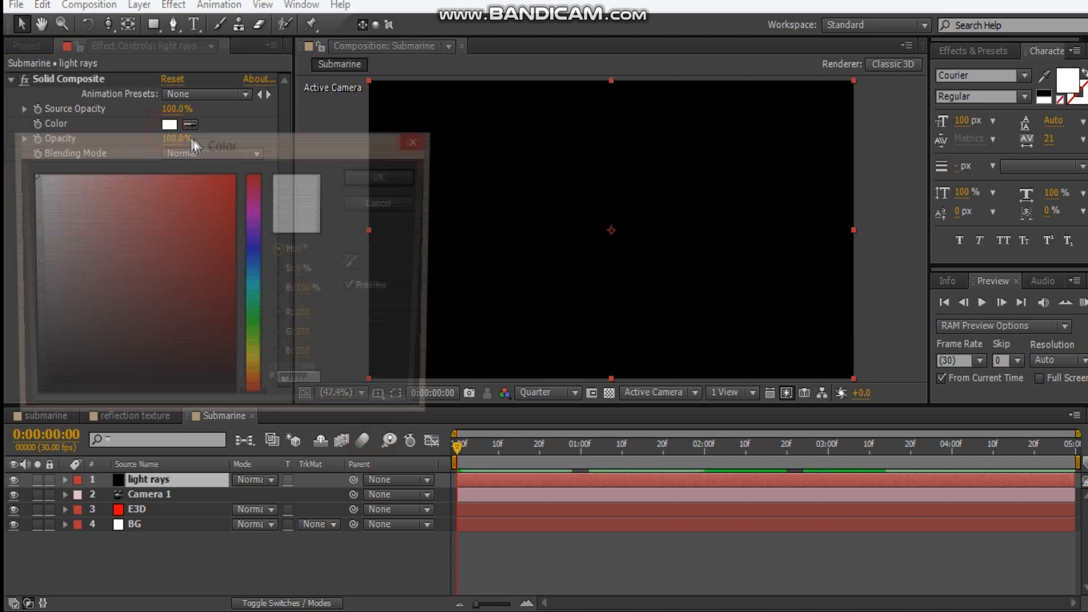
drag(85, 299, 58, 412)
key(Return)
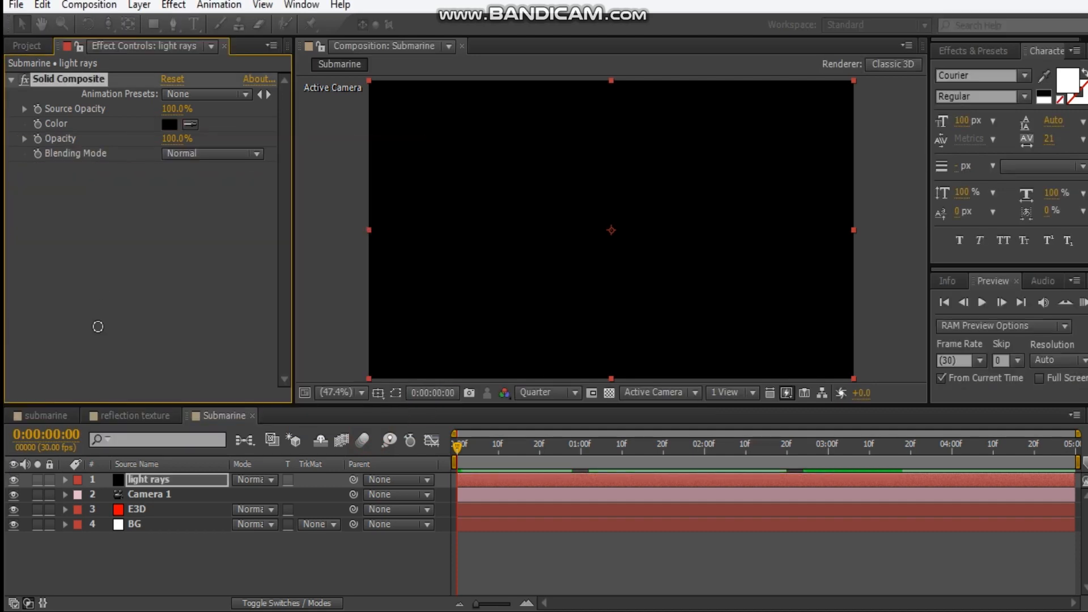
Add the Fractal Noise effect to the light rays solid and collapse the Solid Composite settings
right_click(99, 284)
mouse_move(169, 345)
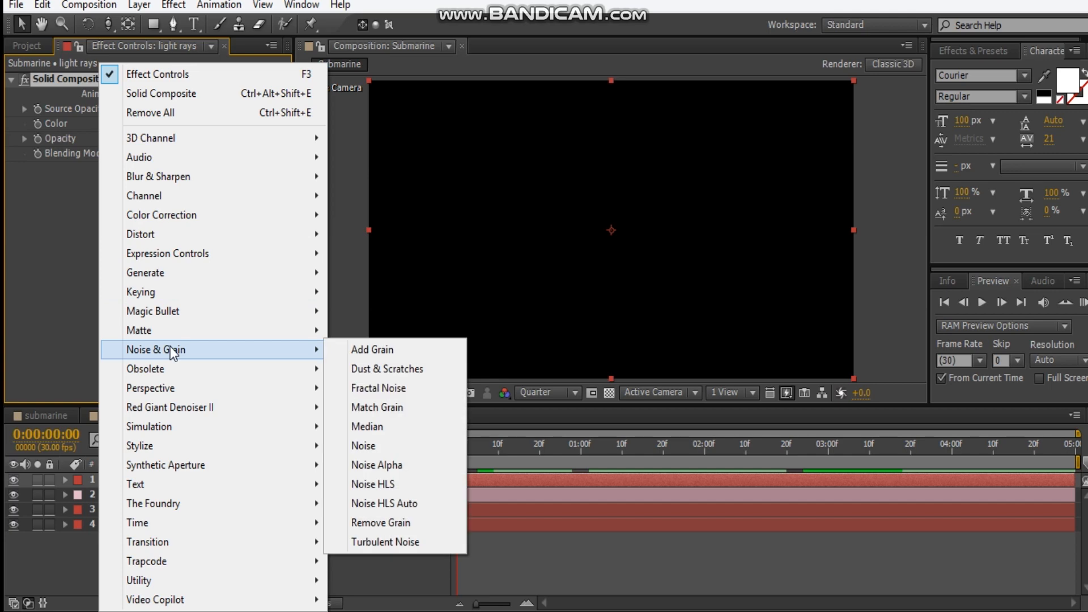
click(357, 387)
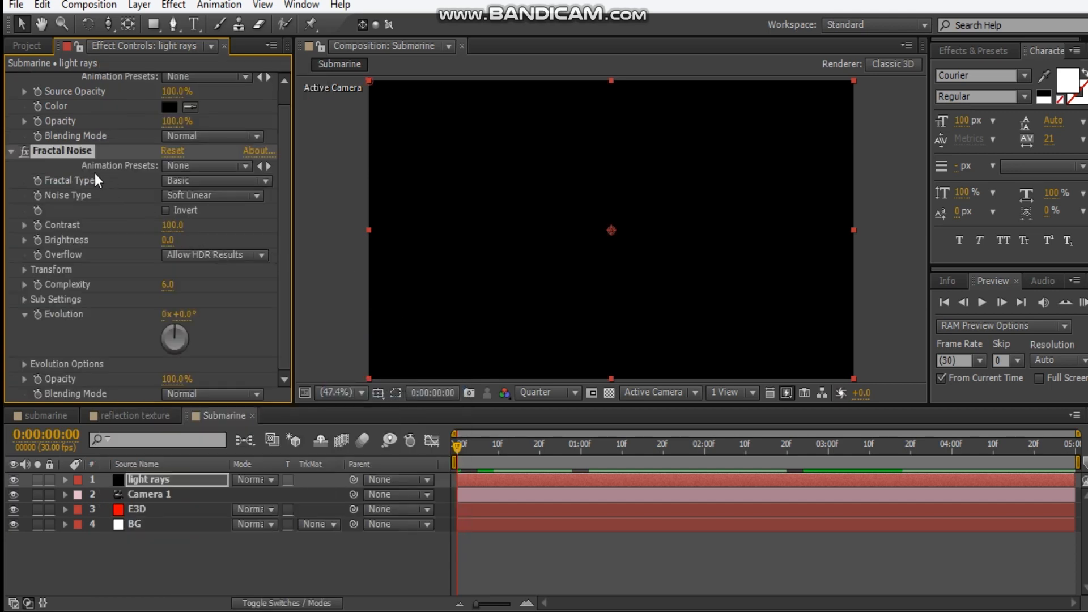
click(12, 79)
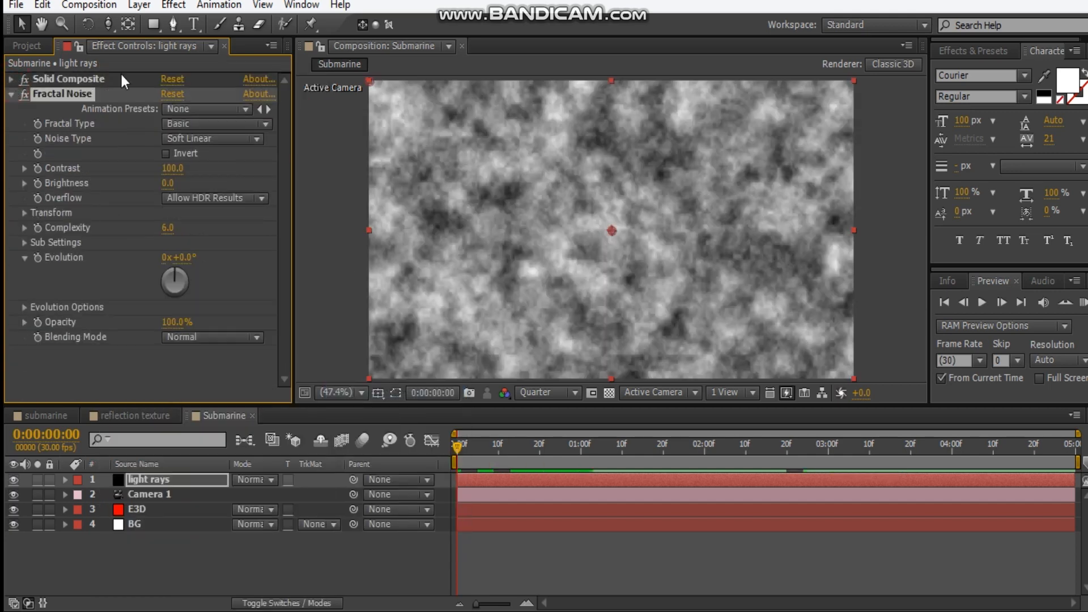
Draw a wide rectangular mask over the upper part of the light rays solid, extending past the frame's top and both sides
scroll(405, 189, down, 2)
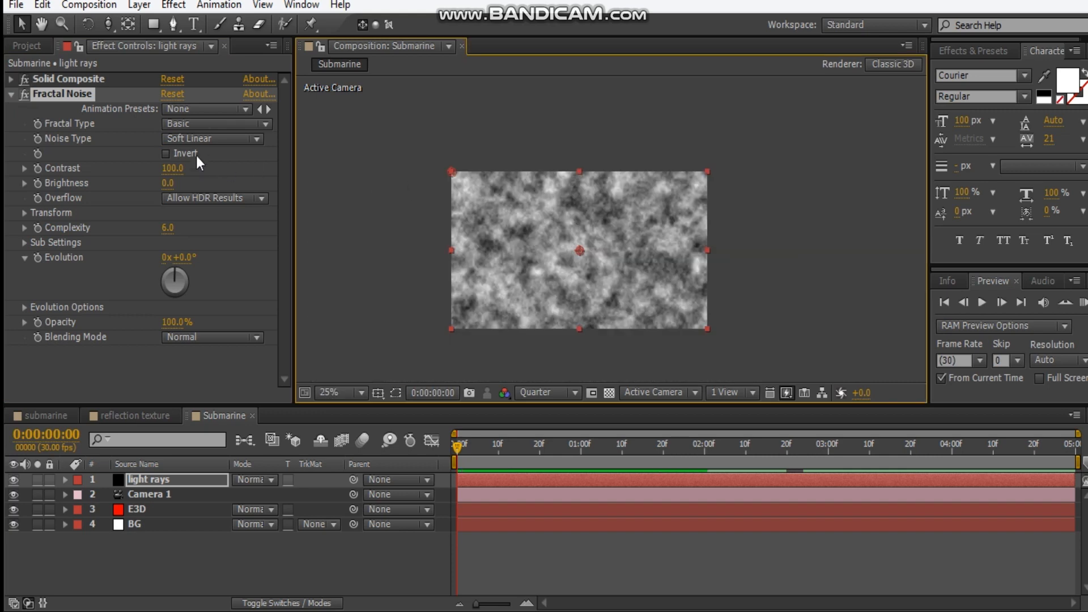
click(154, 24)
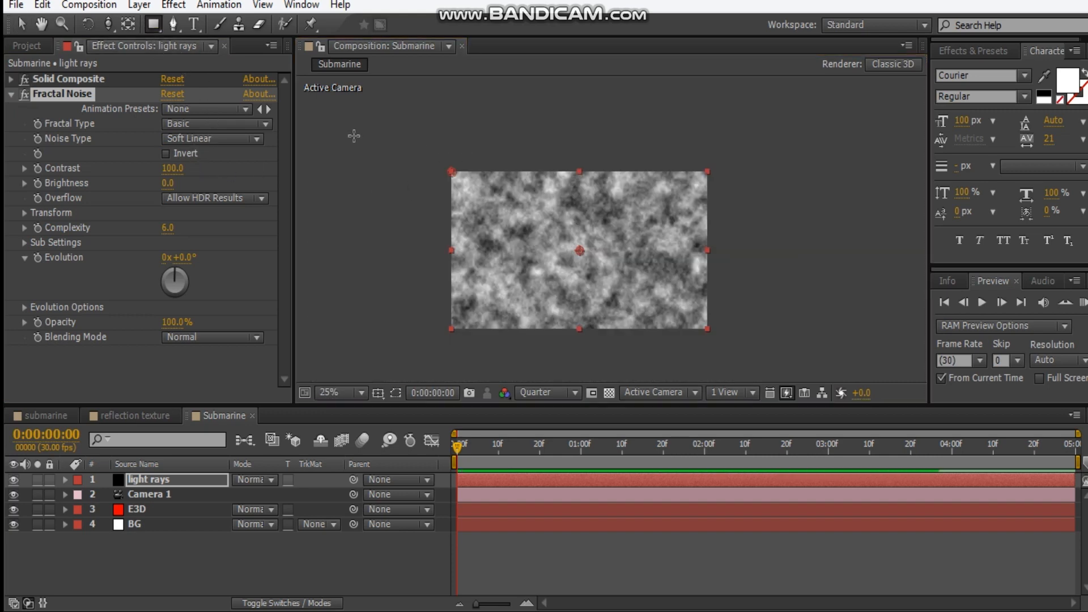
drag(360, 131, 808, 211)
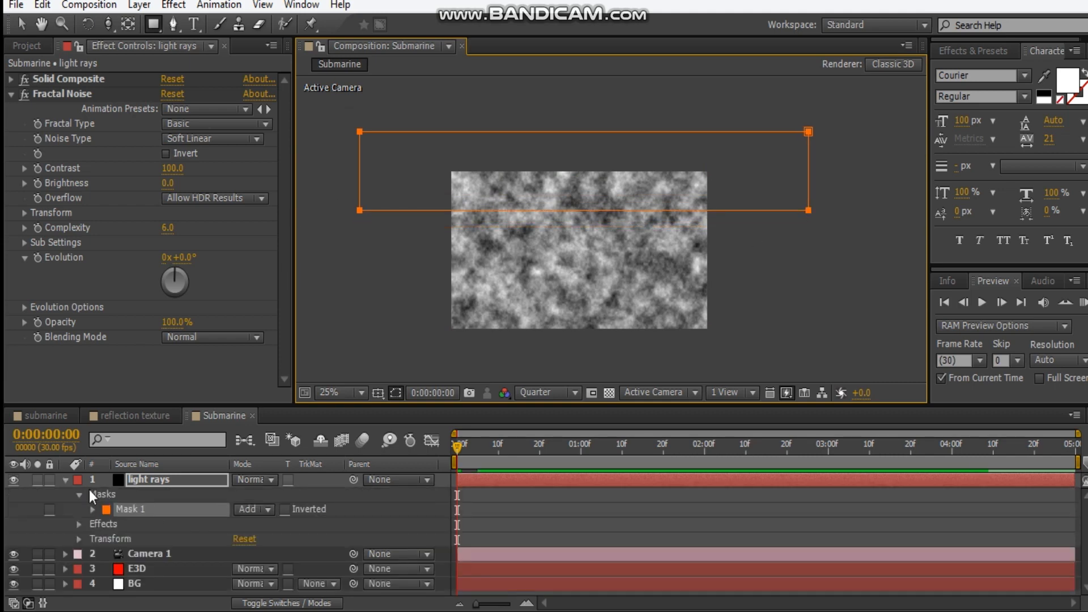
click(65, 480)
scroll(370, 259, up, 2)
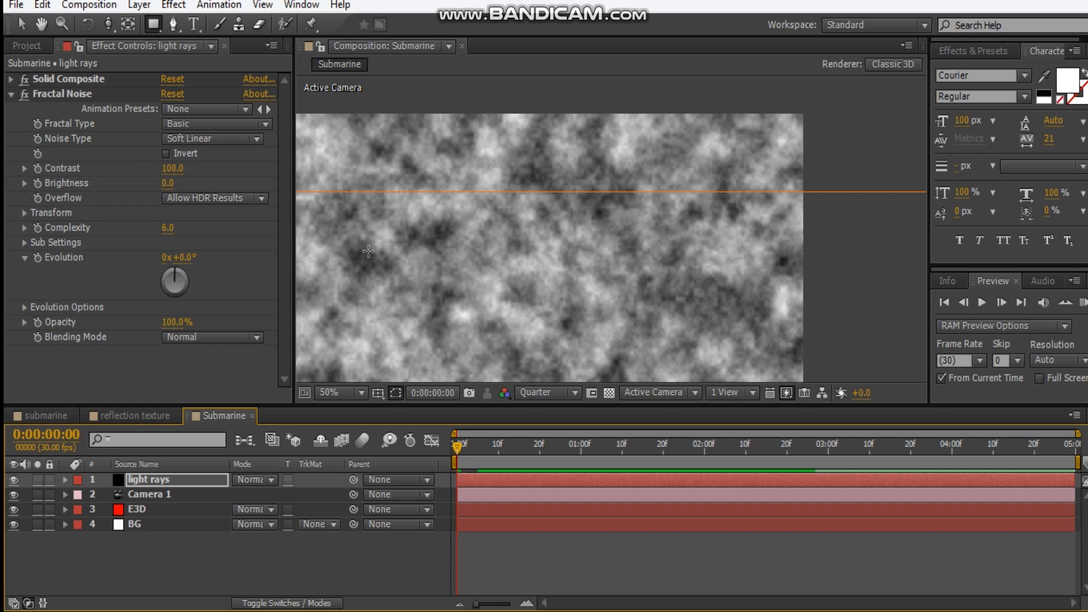
drag(369, 249, 475, 251)
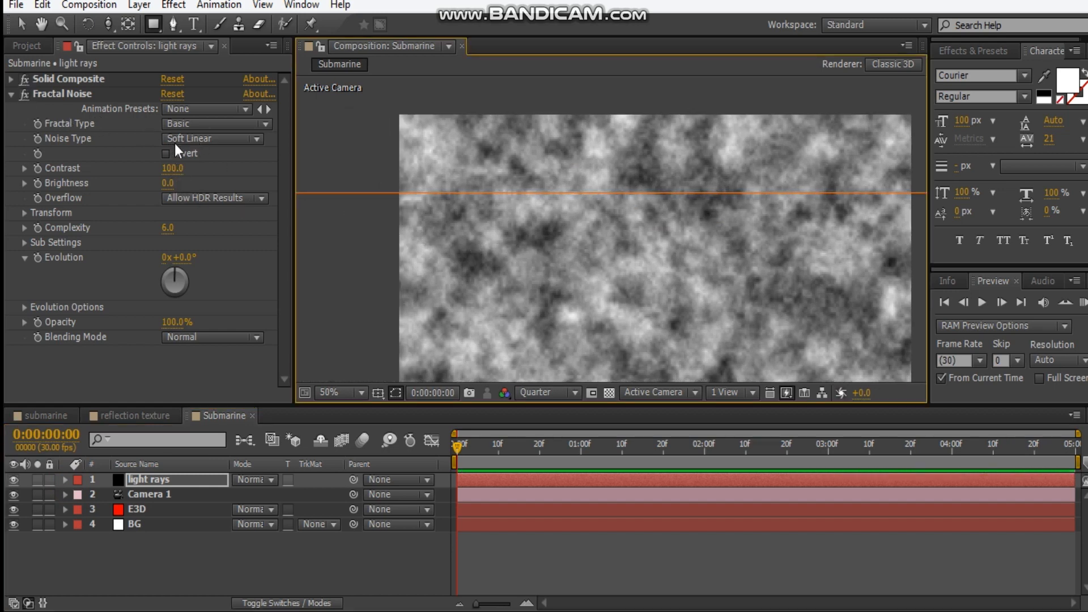
Set the Fractal Noise fractal type to Dynamic Progressive, its contrast to 138 and its brightness to -27
click(189, 124)
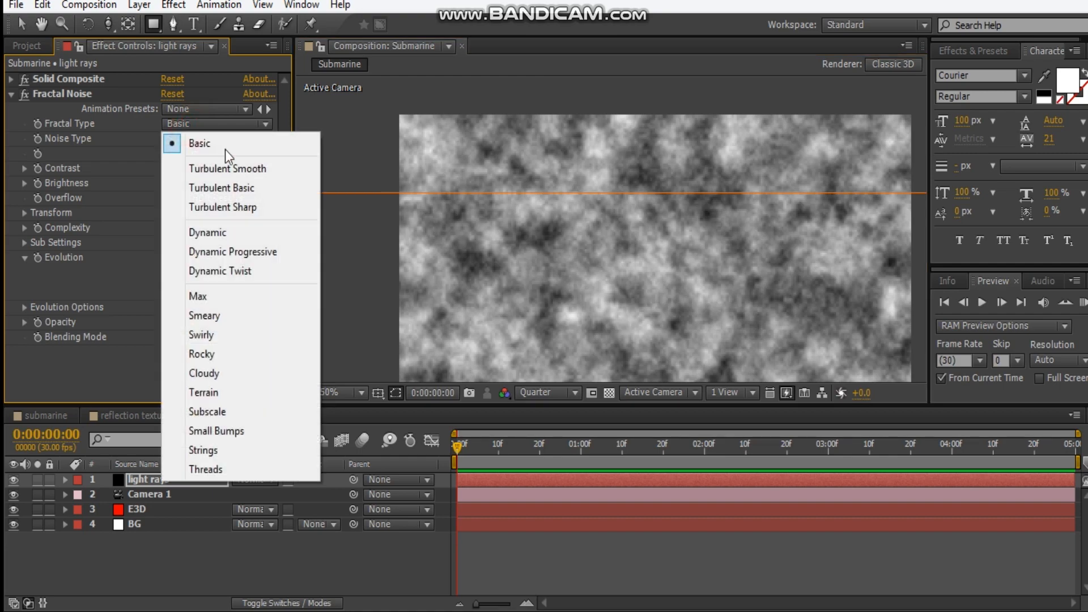
click(229, 252)
drag(588, 226, 537, 201)
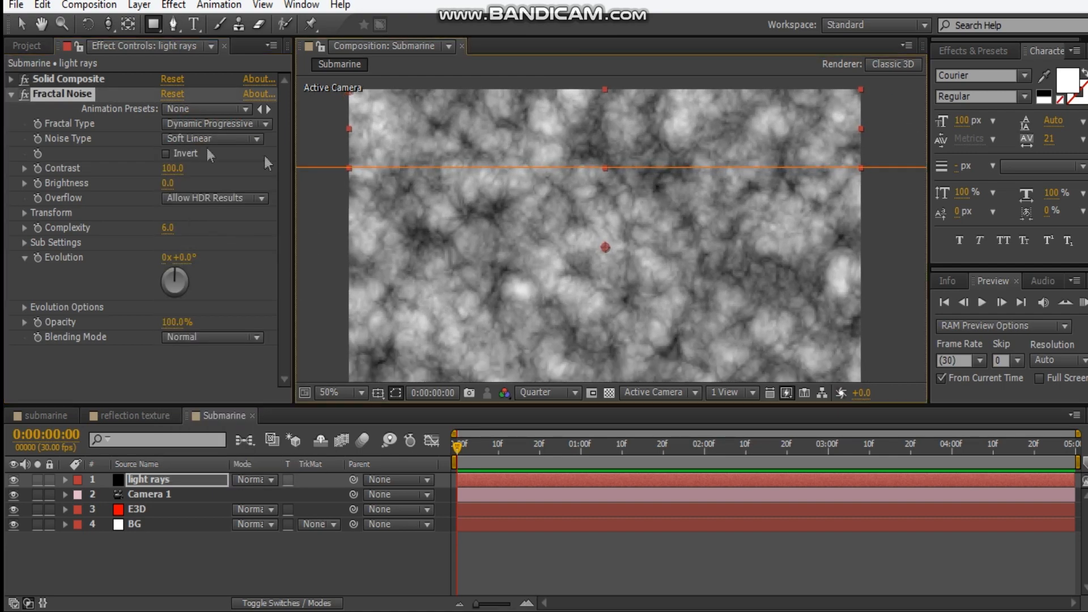
click(176, 168)
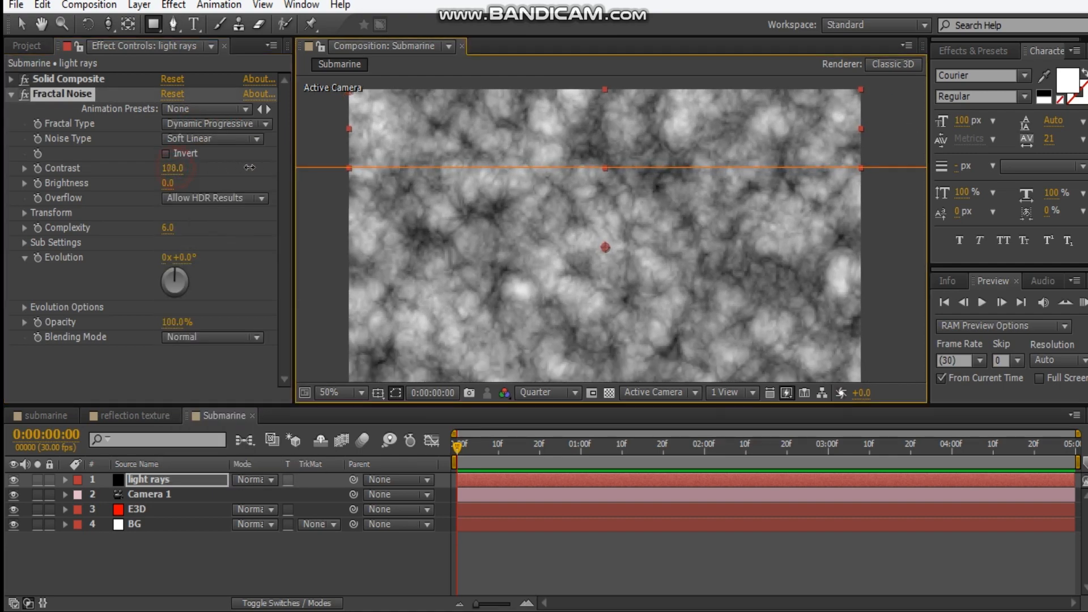
drag(206, 170, 163, 185)
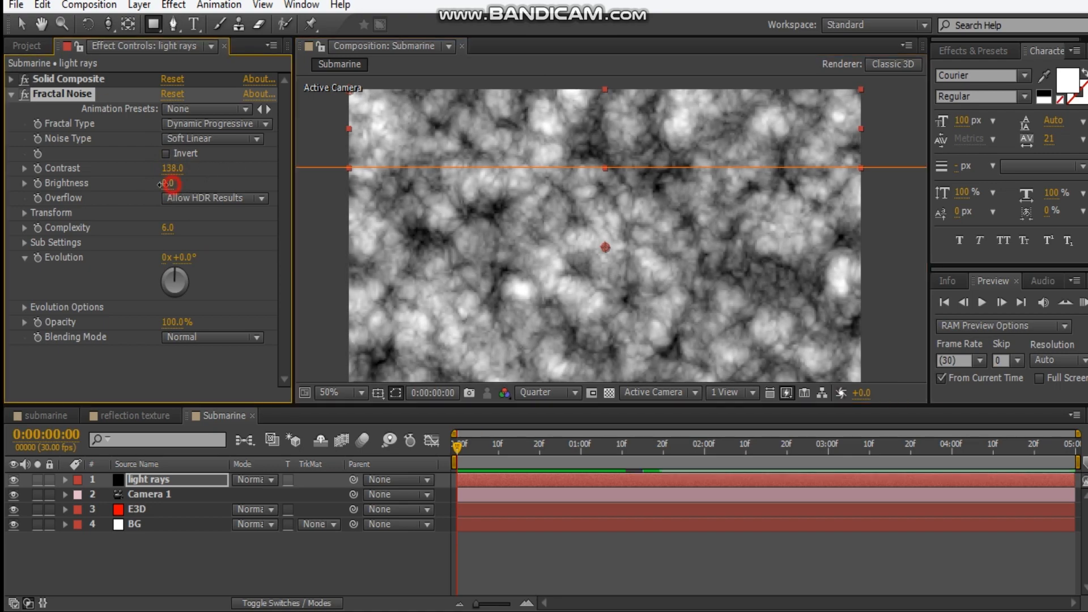
click(174, 184)
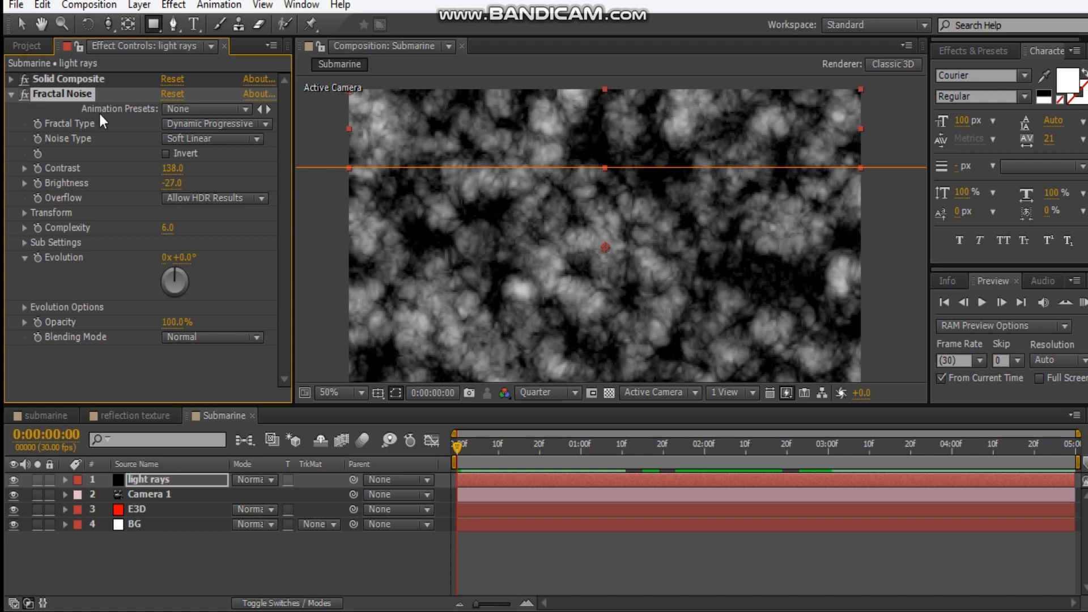
Disable the Solid Composite effect and add the CC Radial Blur effect to the light rays solid
click(25, 79)
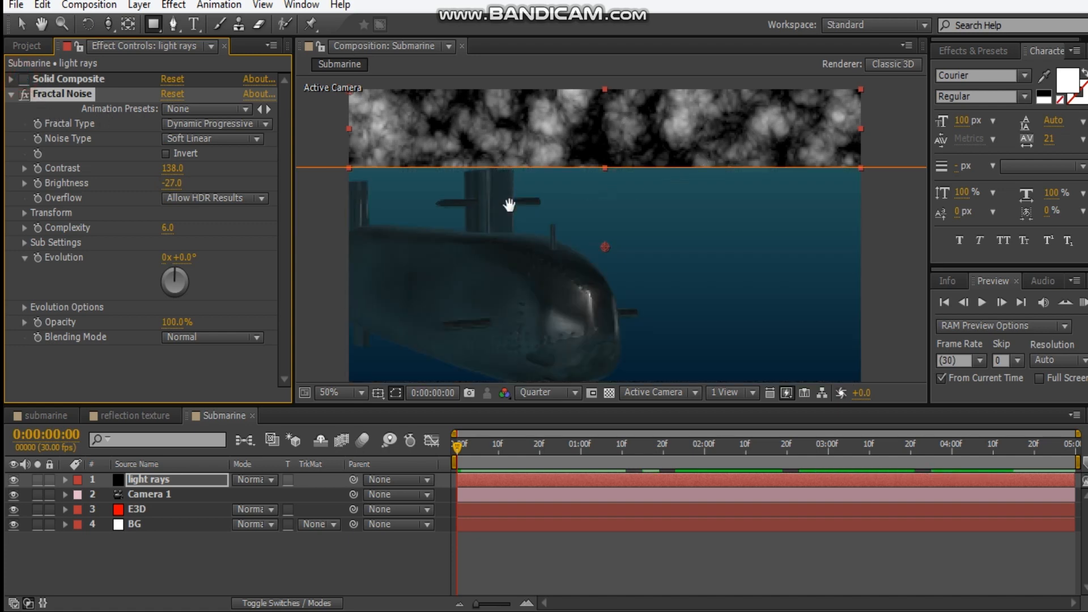
click(10, 95)
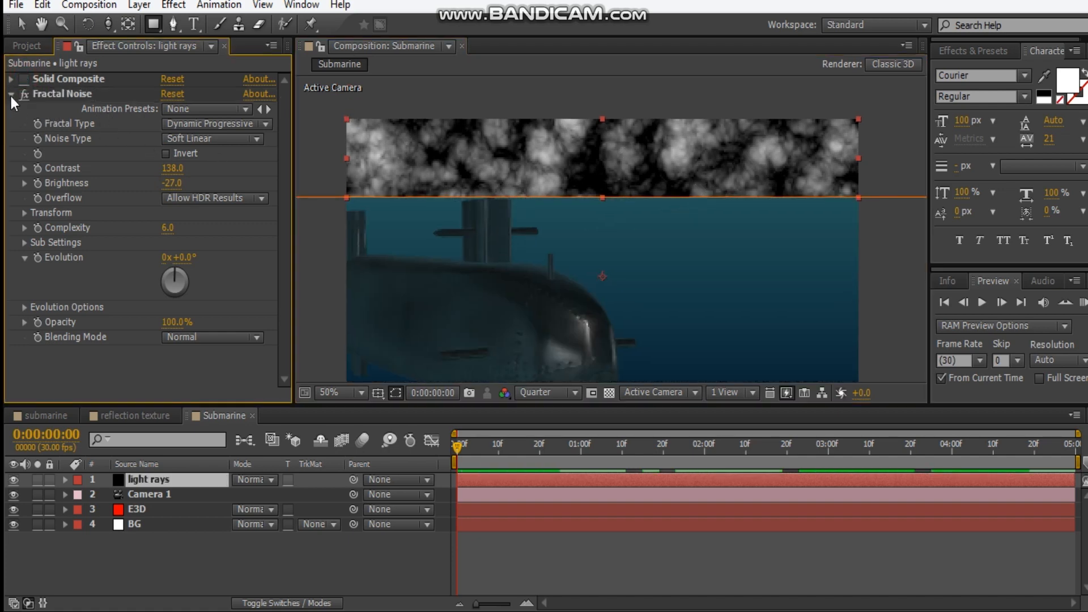
right_click(108, 164)
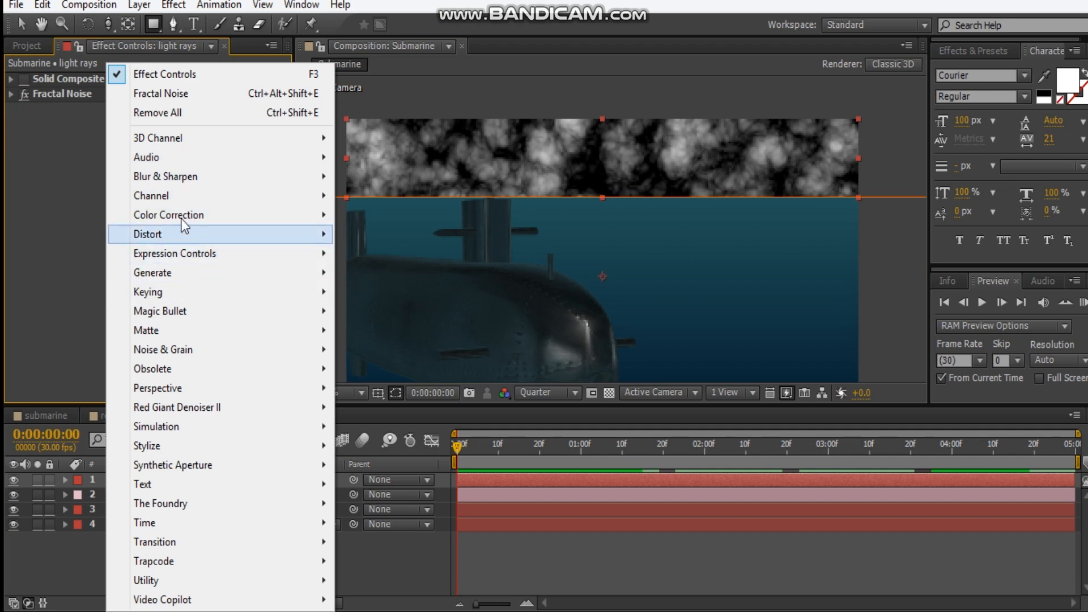
mouse_move(182, 200)
mouse_move(198, 176)
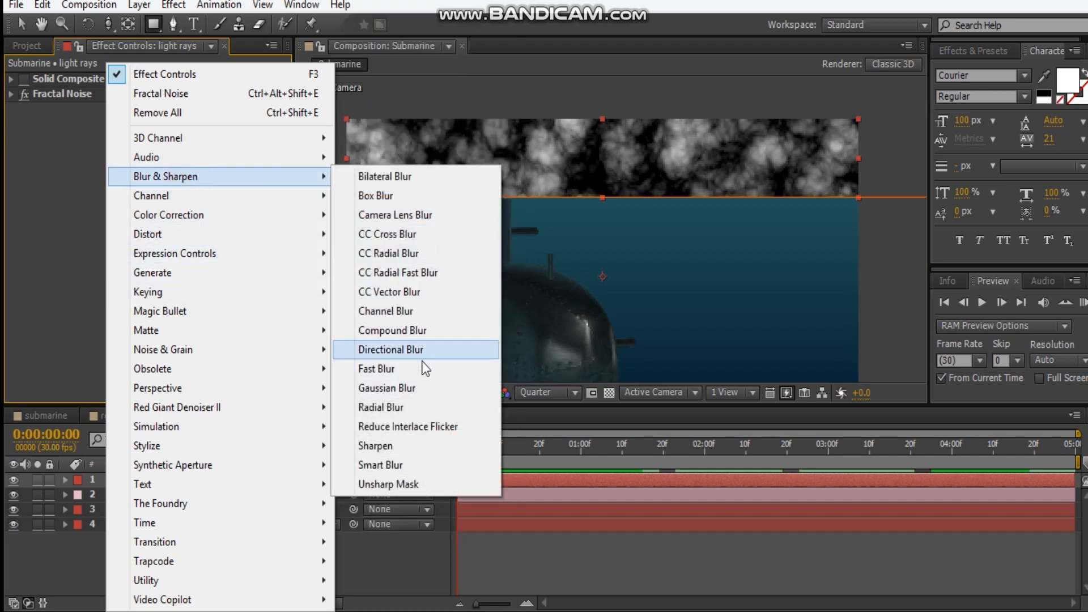
click(417, 253)
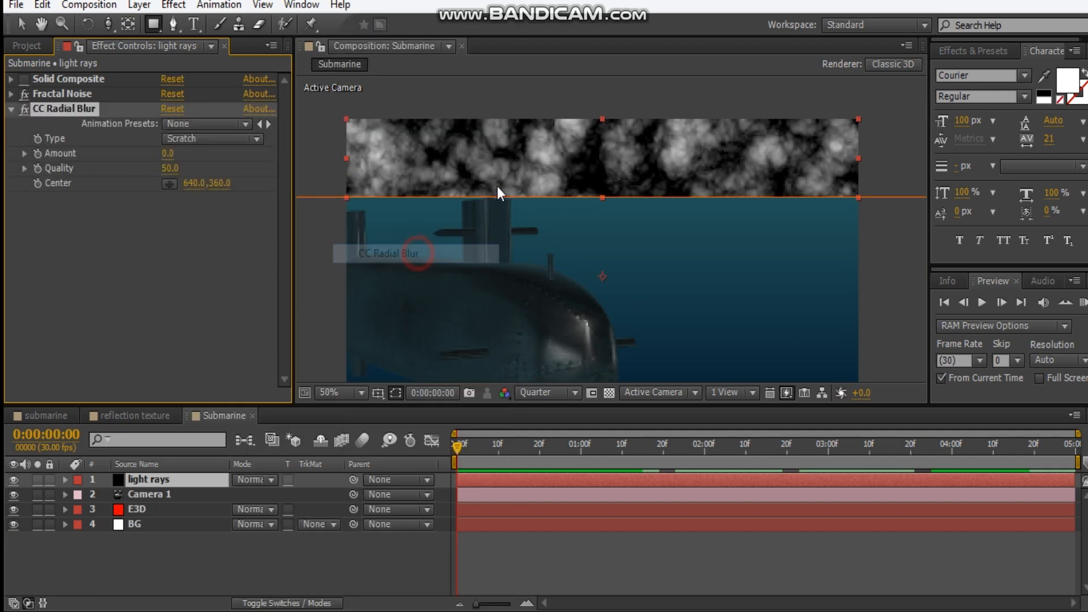
Set the CC Radial Blur type to Fading Zoom and its amount to 125
key(v)
click(171, 138)
click(250, 175)
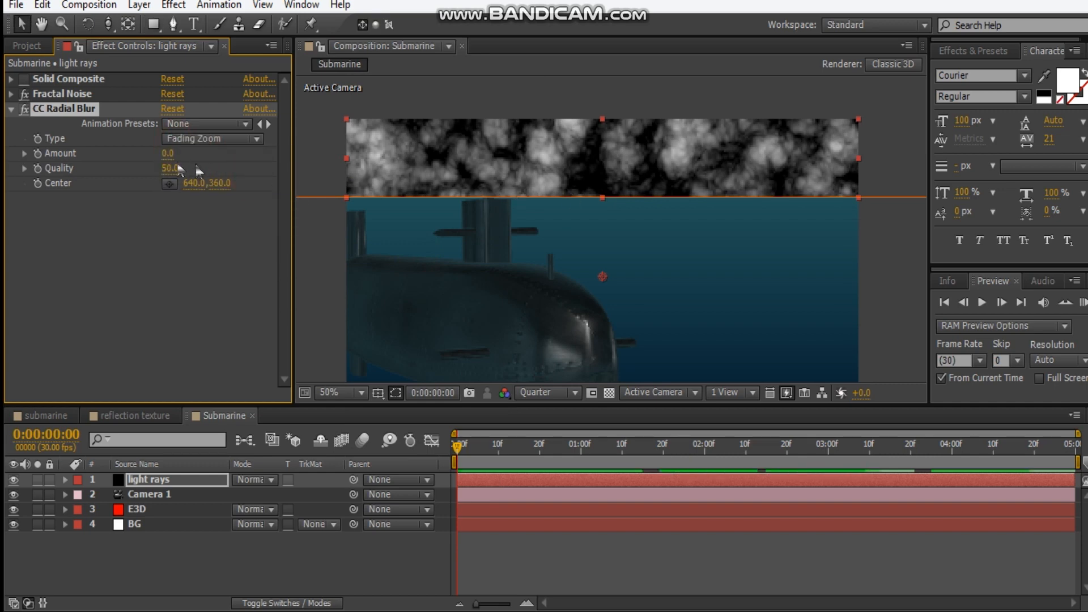
drag(167, 154, 231, 155)
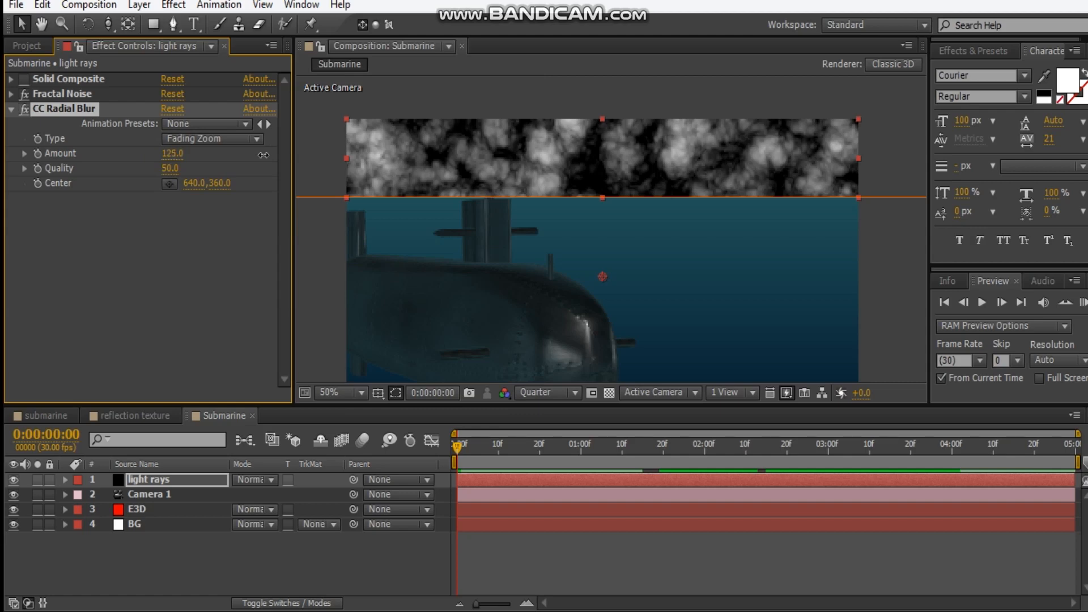
Move the radial blur's center straight up, far above the frame, to about 640, -1656
scroll(521, 174, down, 1)
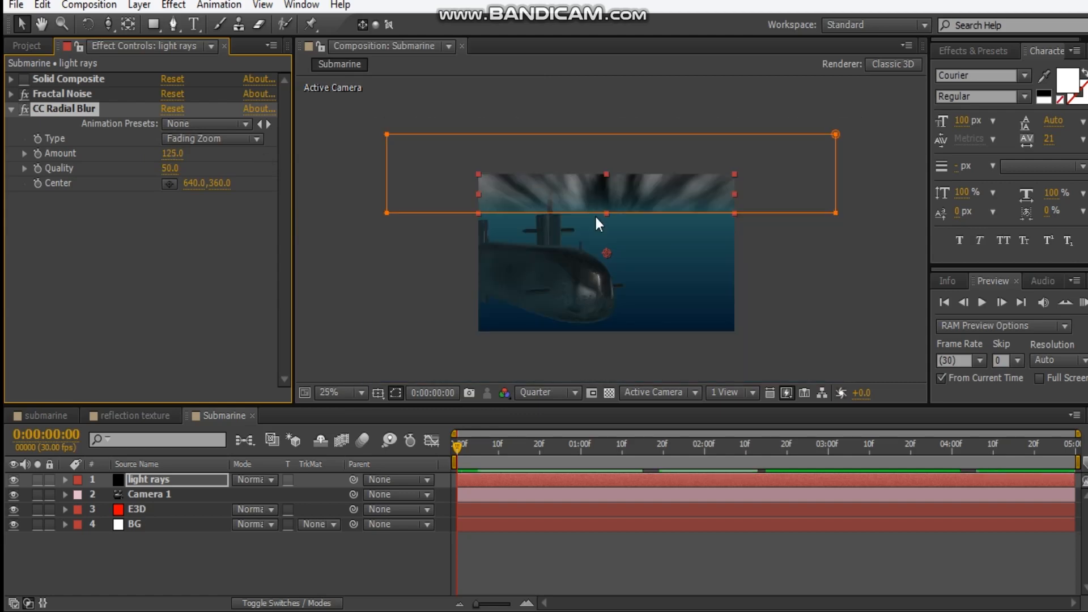
drag(607, 252, 606, 206)
drag(610, 104, 641, 221)
key(space)
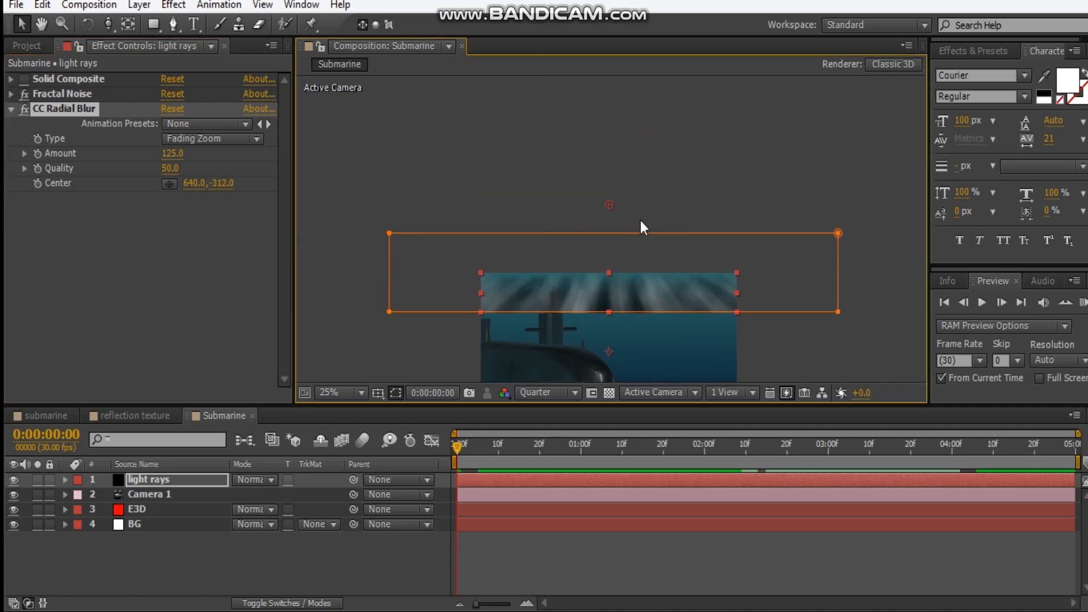
scroll(640, 221, down, 1)
drag(611, 184, 611, 126)
drag(617, 69, 618, 69)
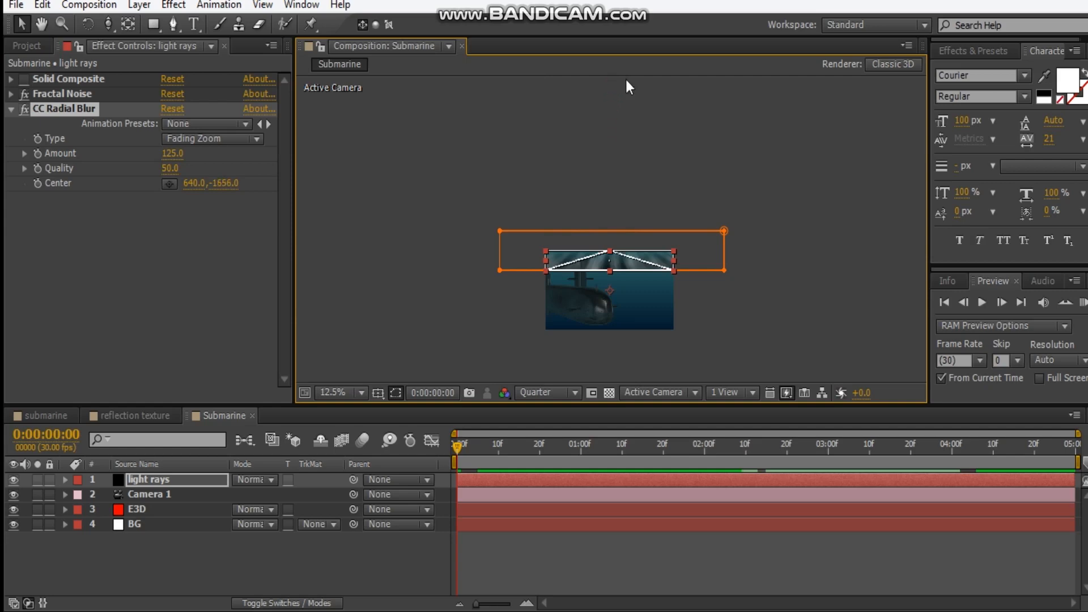
key(space)
drag(607, 205, 607, 201)
scroll(607, 204, up, 4)
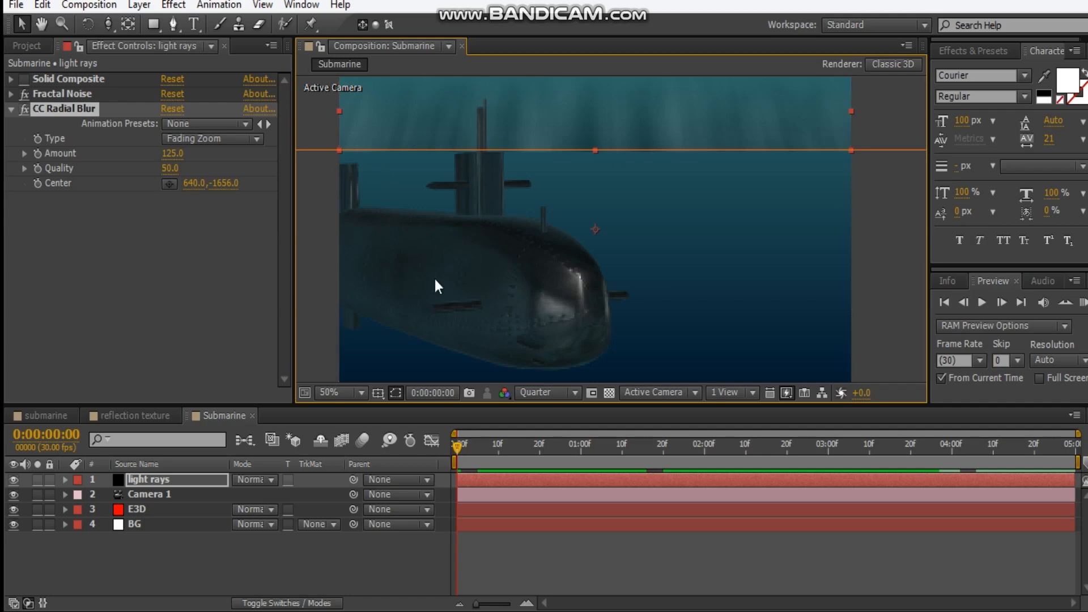
Re-enable the Solid Composite effect on the light rays solid
click(25, 79)
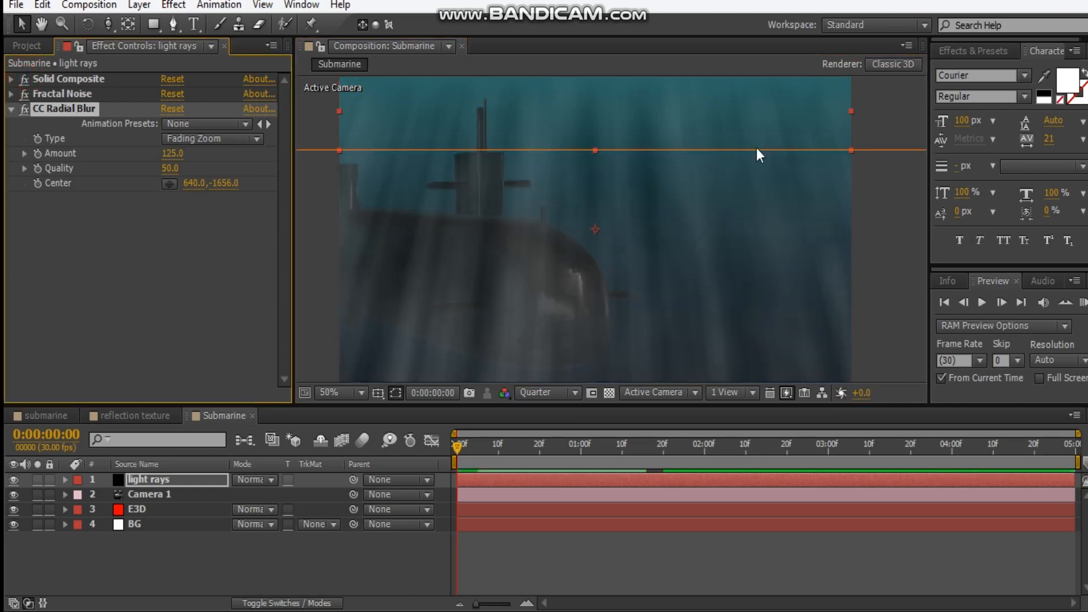
scroll(662, 186, down, 2)
scroll(661, 191, up, 2)
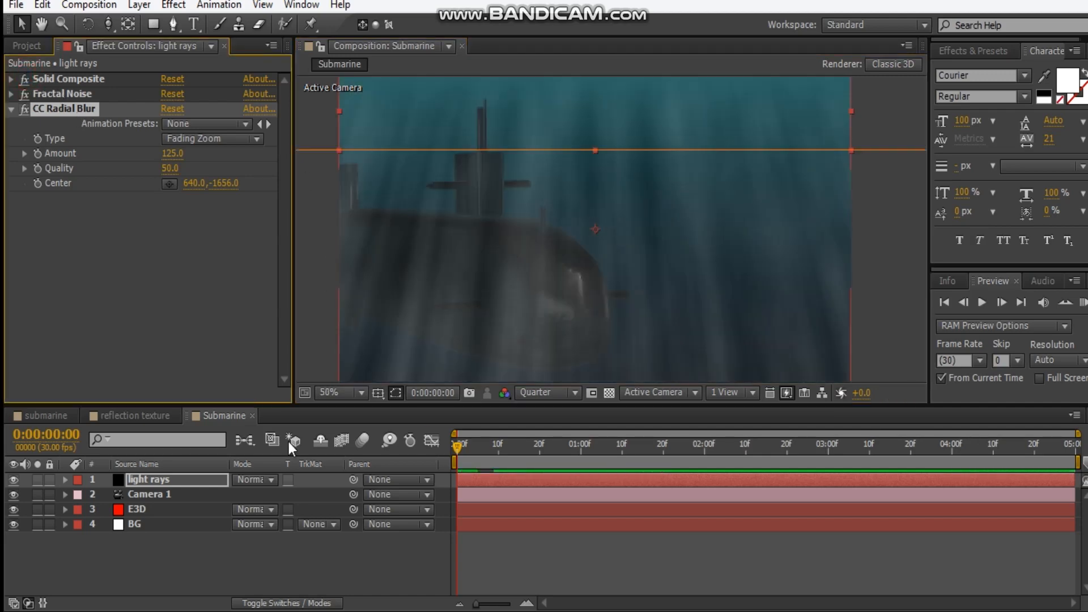
Raise the radial blur's center farther above the frame to about 640, -1912 and set the blur amount to -170
scroll(457, 178, down, 2)
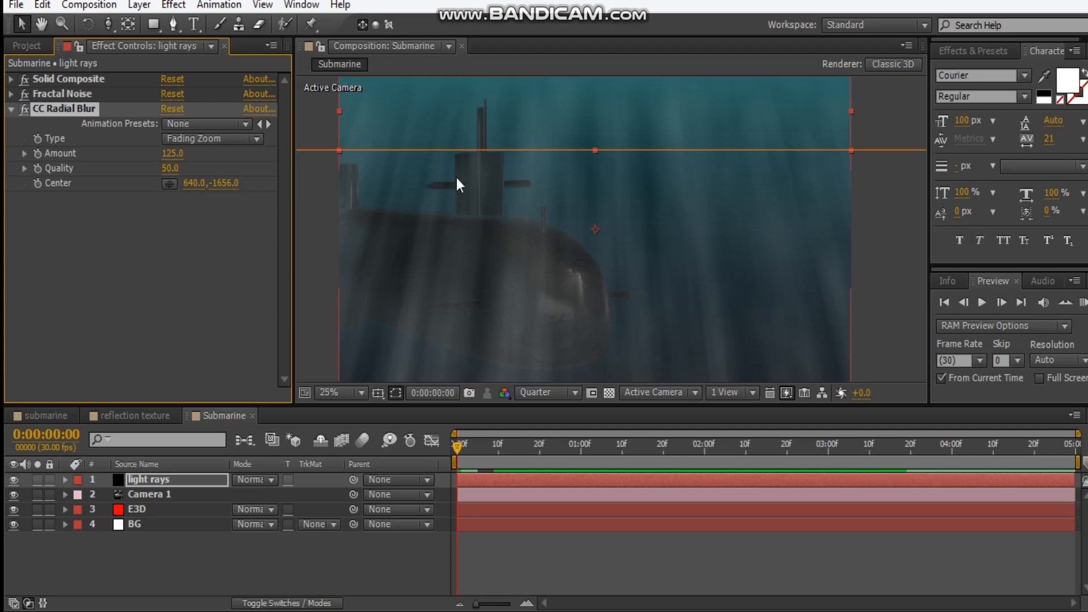
scroll(549, 253, down, 1)
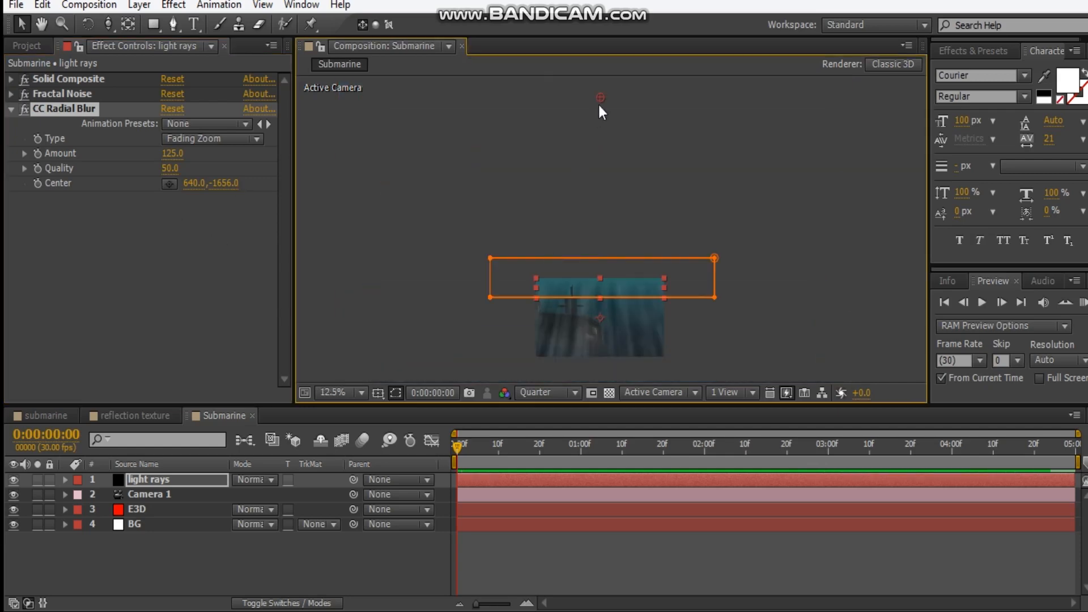
drag(599, 100, 599, 74)
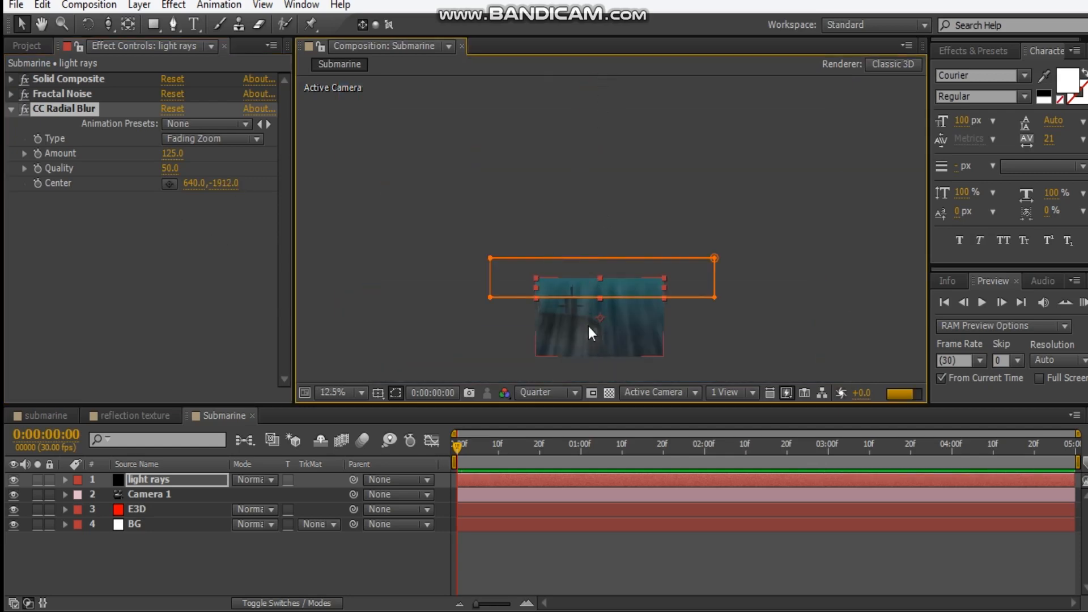
drag(588, 325, 587, 258)
scroll(588, 236, up, 2)
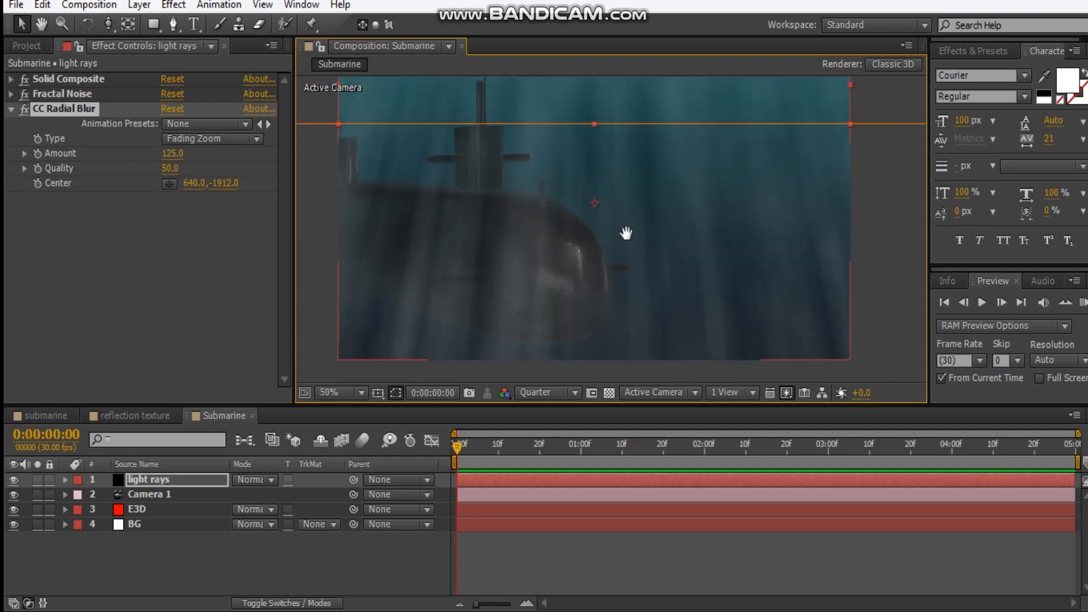
click(177, 152)
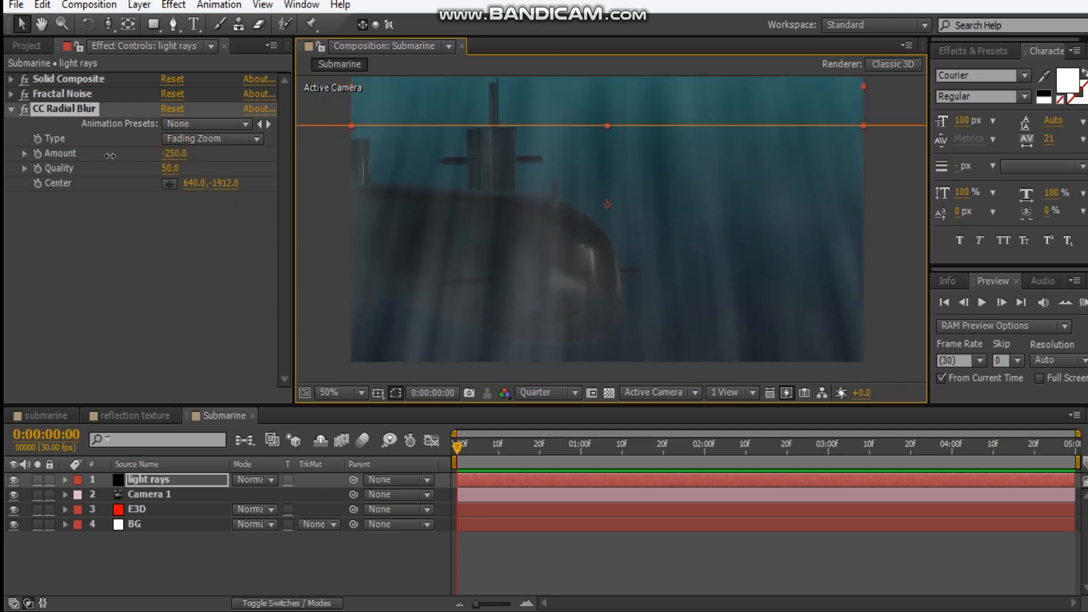
click(119, 164)
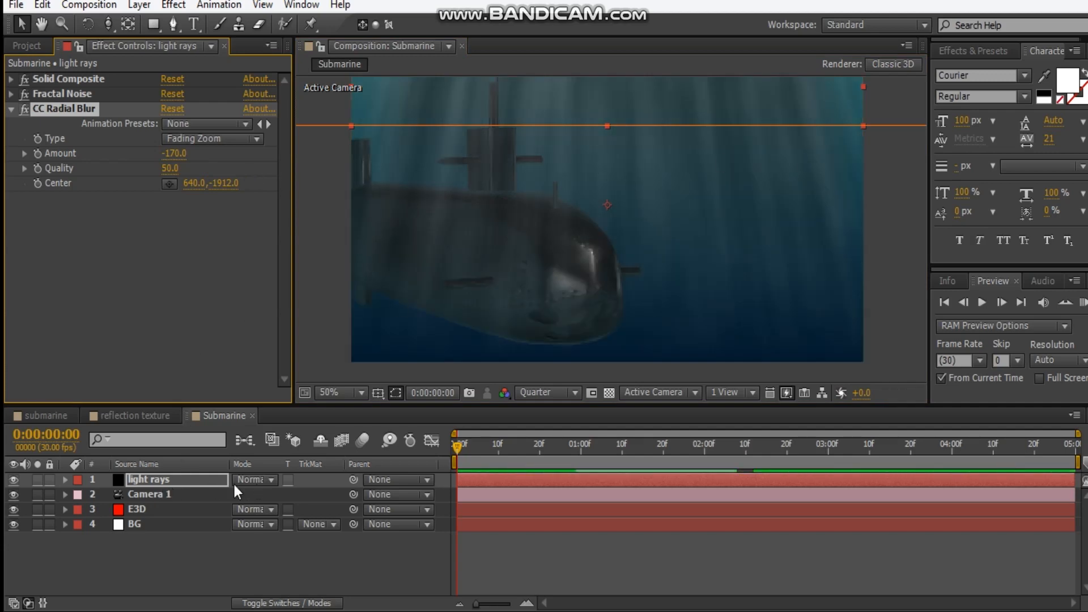
Set the light rays layer's blending mode to Add and its opacity to 78%
click(162, 484)
key(t)
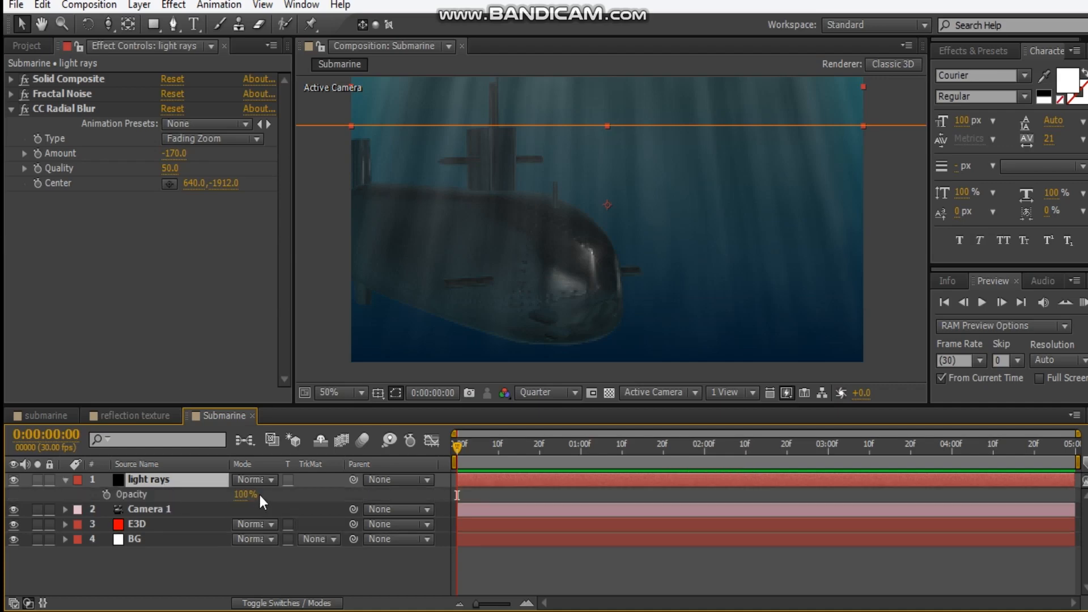
drag(249, 495, 218, 494)
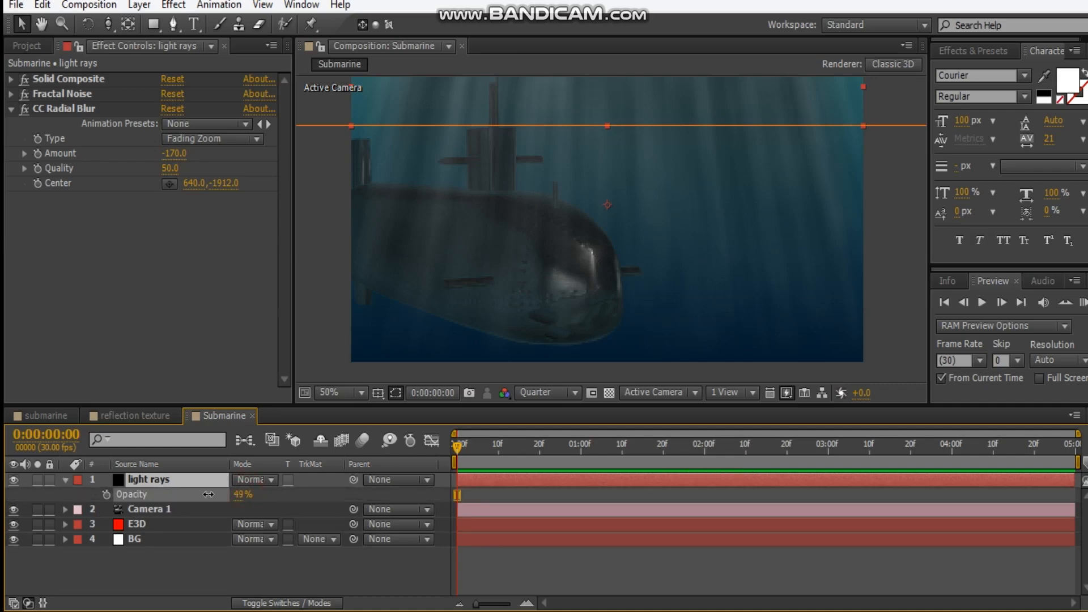
click(259, 481)
click(310, 237)
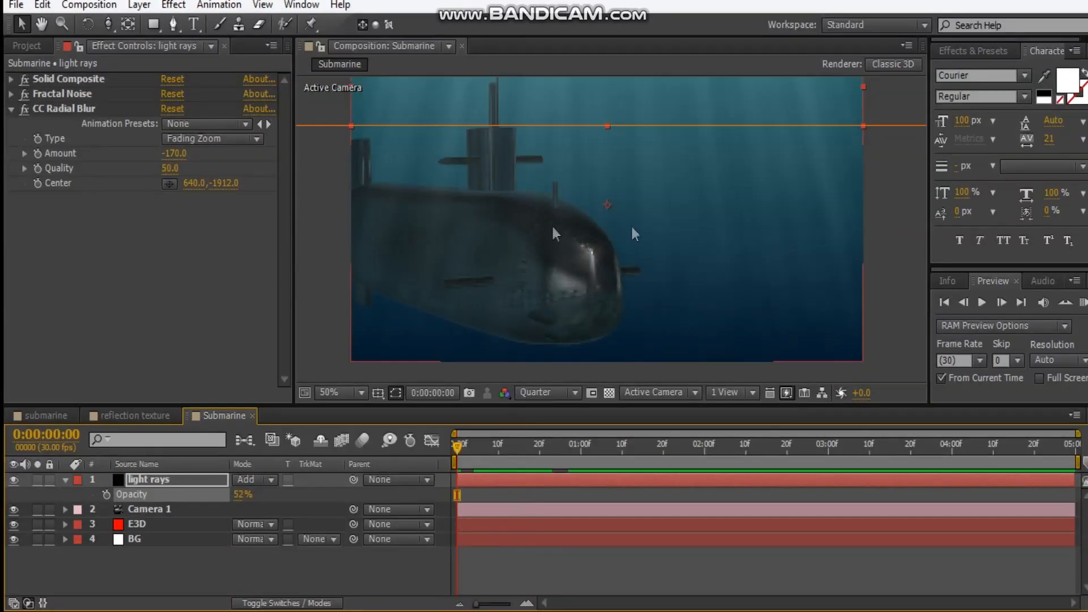
click(236, 496)
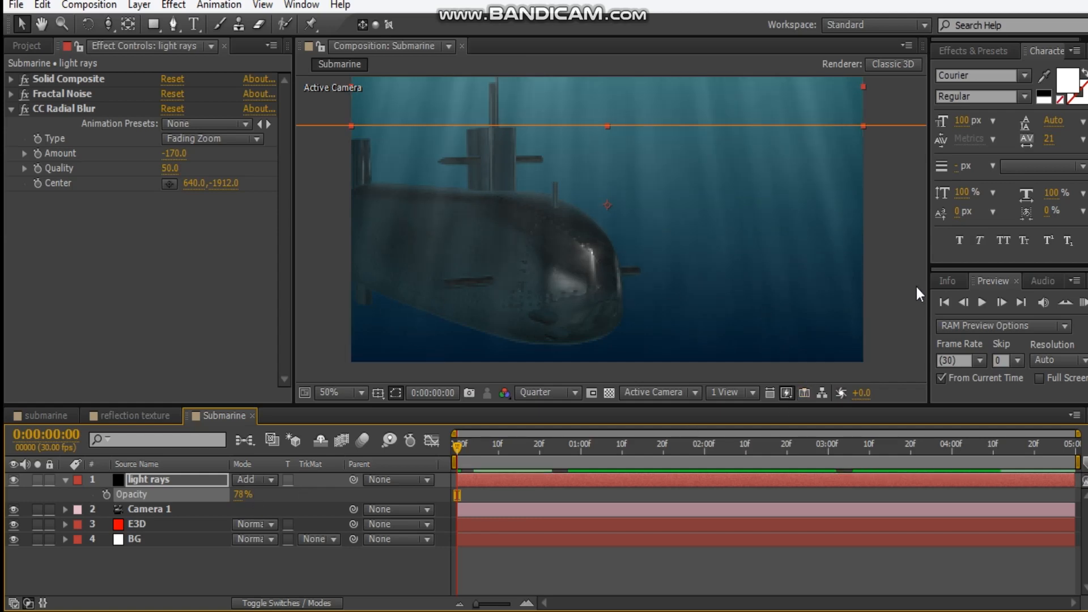
click(549, 362)
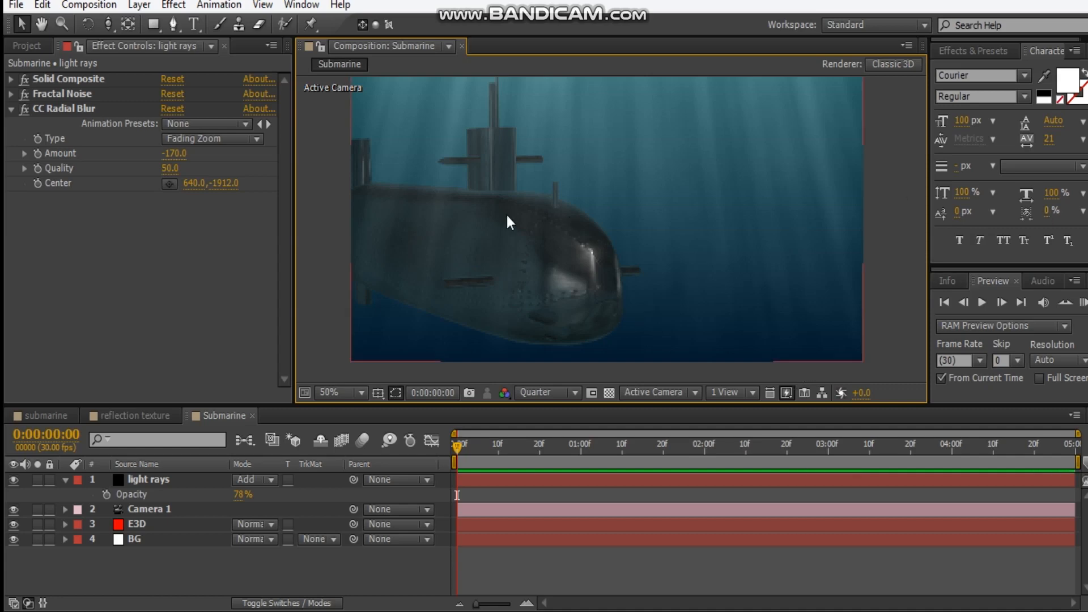
Duplicate the E3D layer and rename the upper copy shadow
click(119, 523)
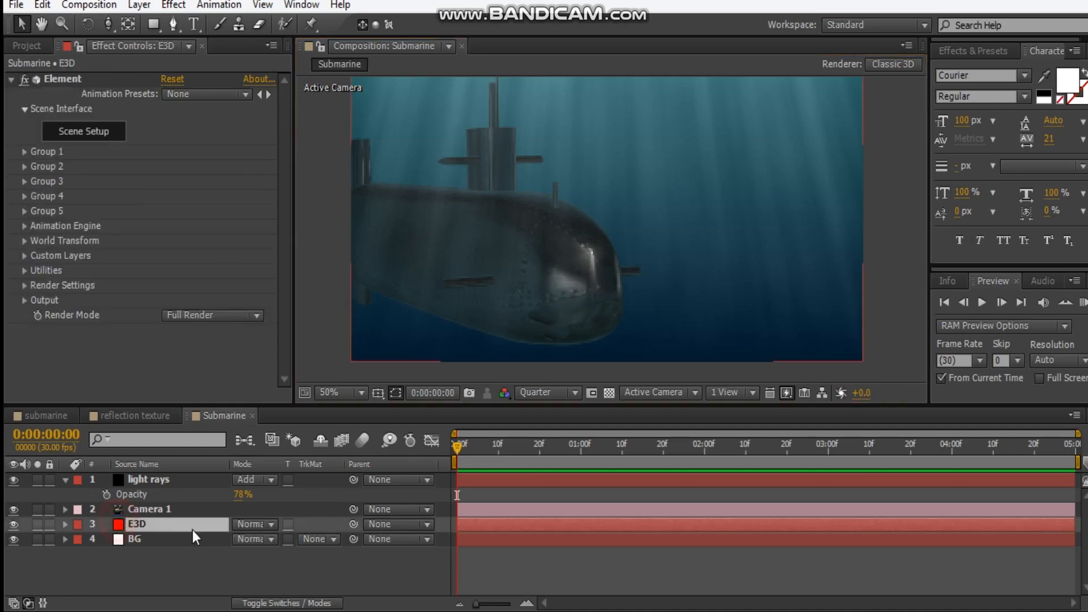
key(ctrl+d)
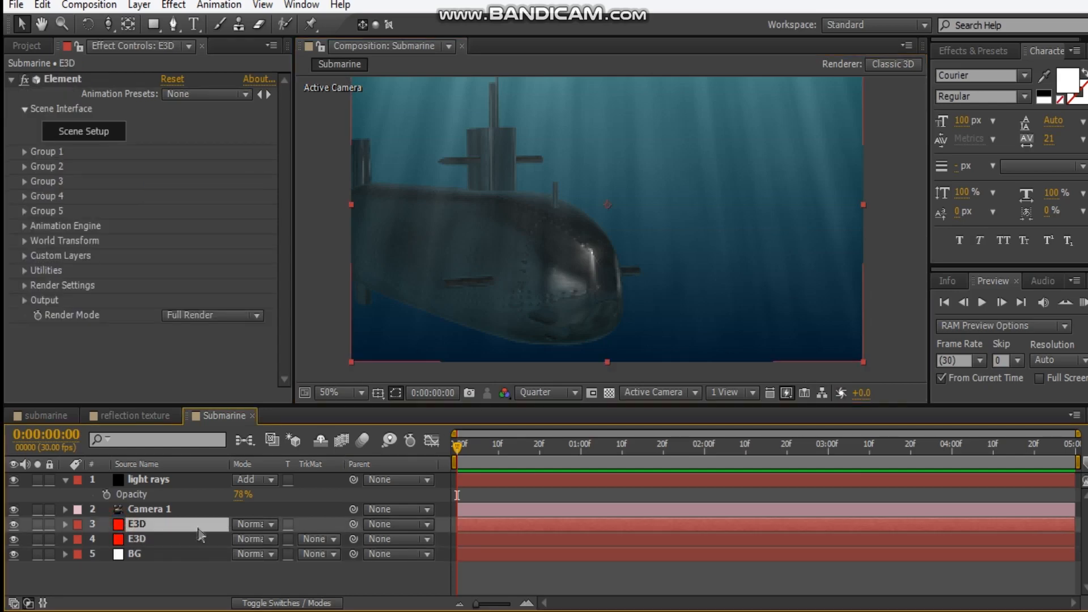
text(sha)
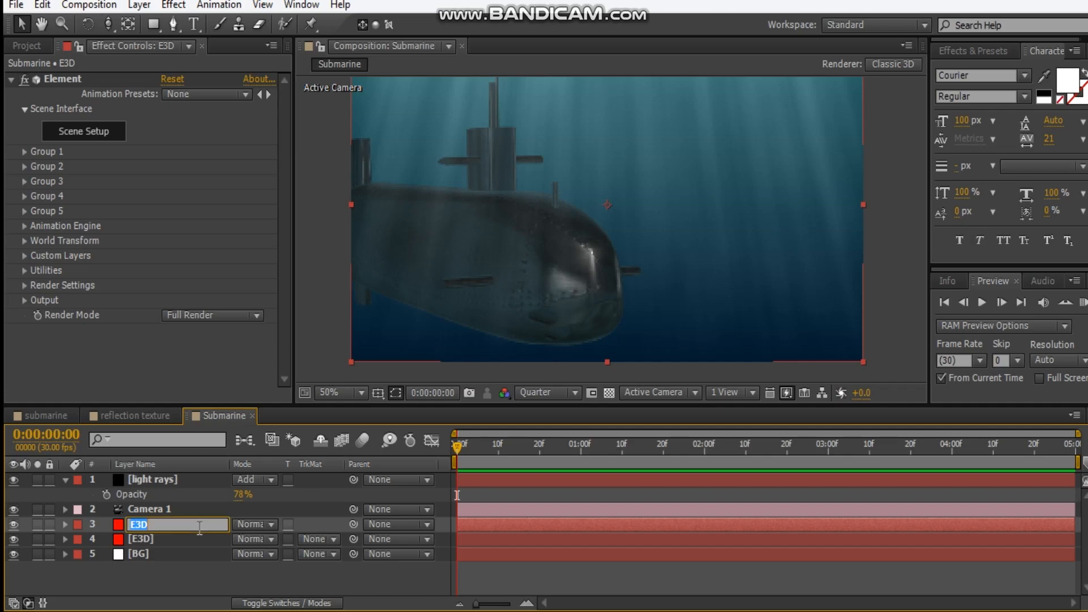
text(dow)
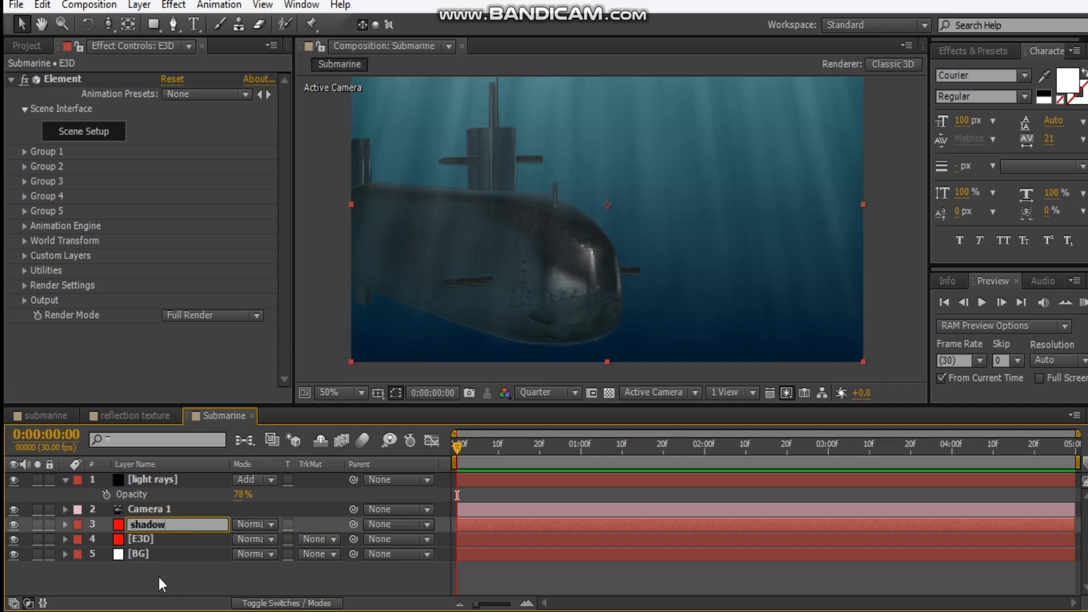
key(Return)
Add a Tint effect to the shadow layer and map white to black
click(11, 79)
right_click(56, 122)
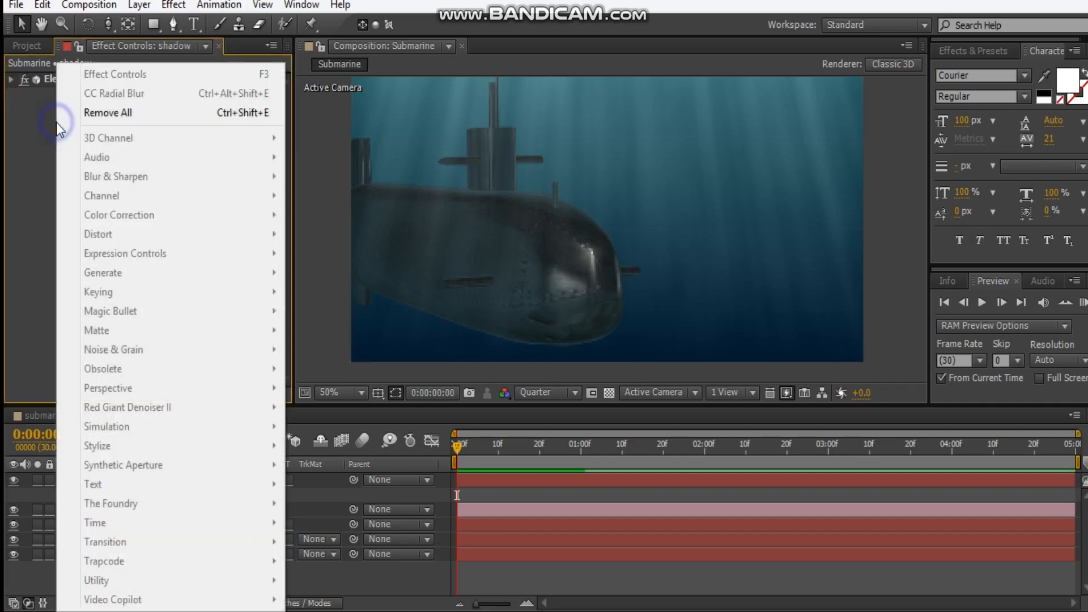
click(37, 121)
click(171, 511)
click(172, 524)
right_click(123, 270)
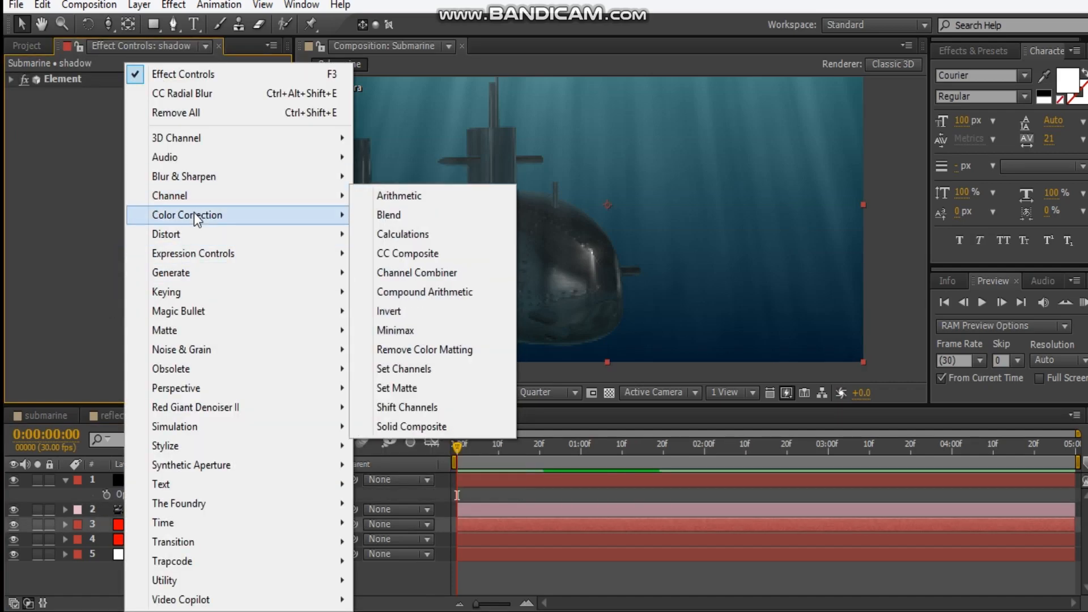
mouse_move(194, 213)
click(418, 595)
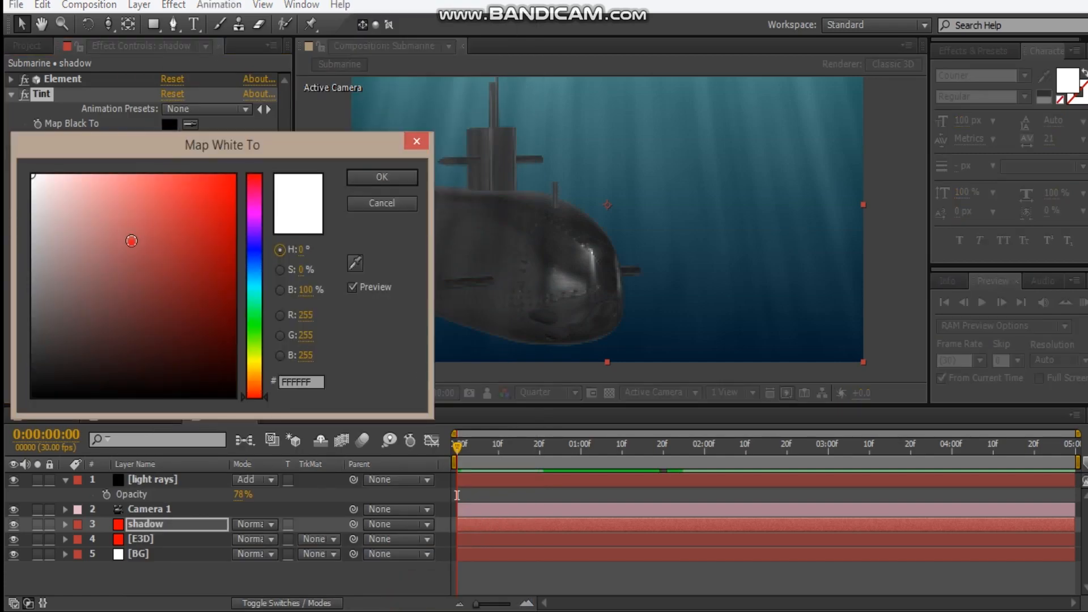
key(Return)
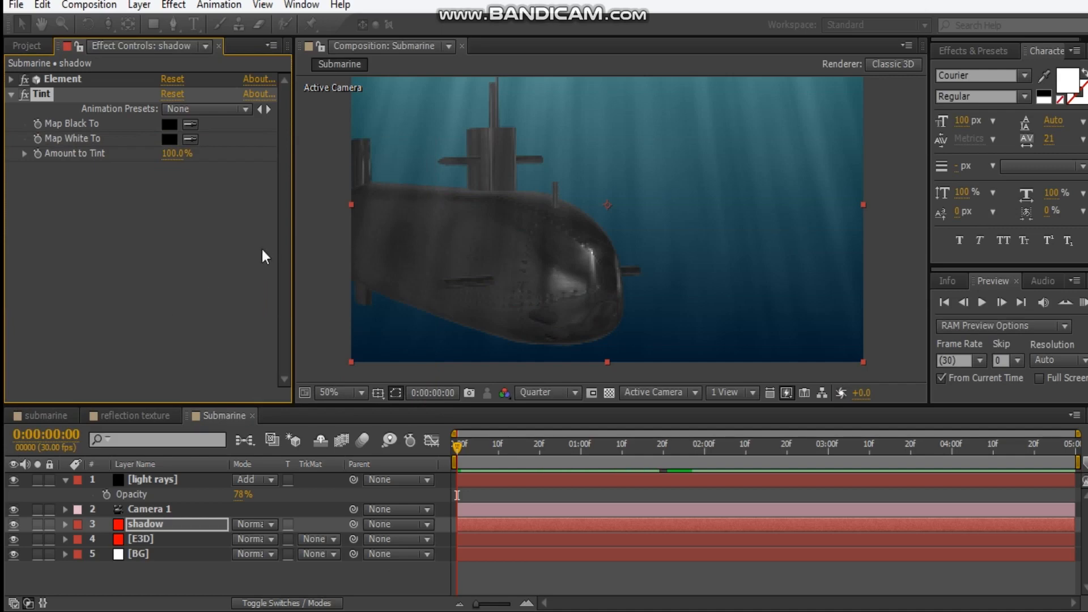
right_click(89, 207)
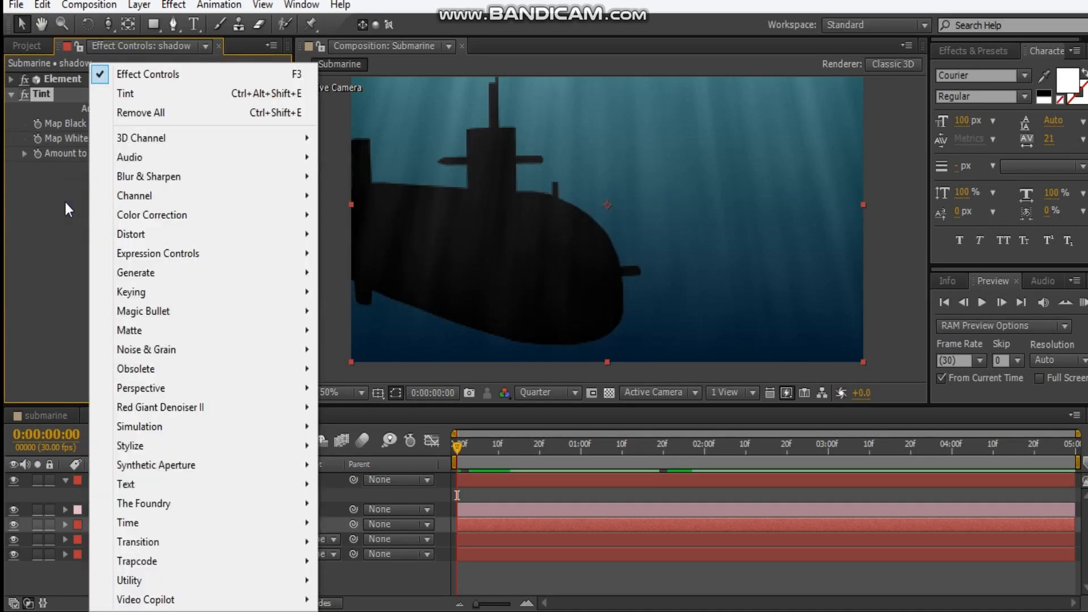
mouse_move(156, 173)
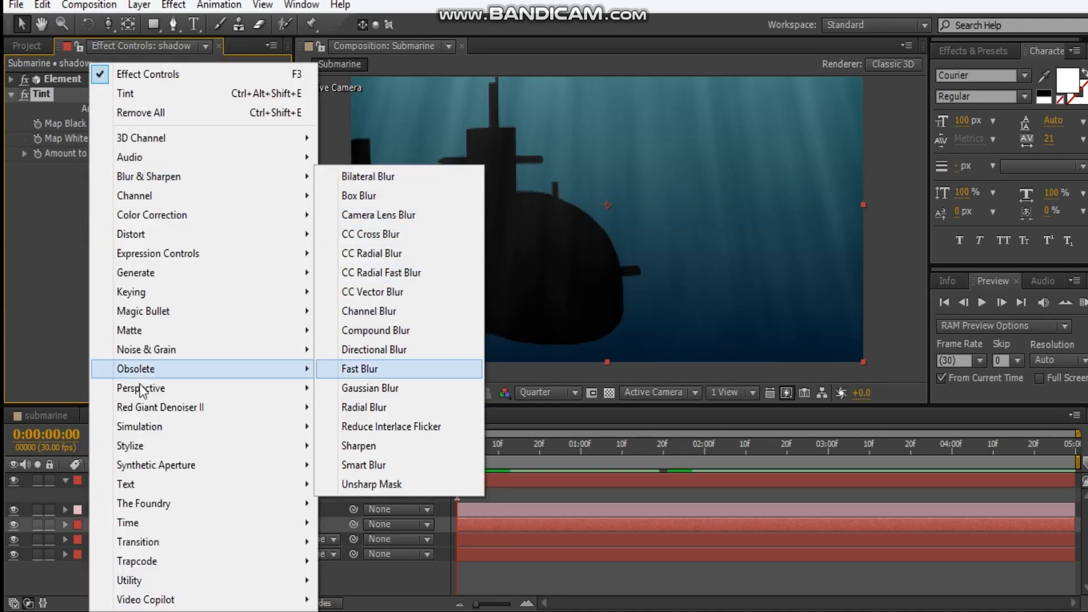
click(15, 343)
Copy the CC Radial Blur effect from the light rays layer onto the shadow layer
click(148, 539)
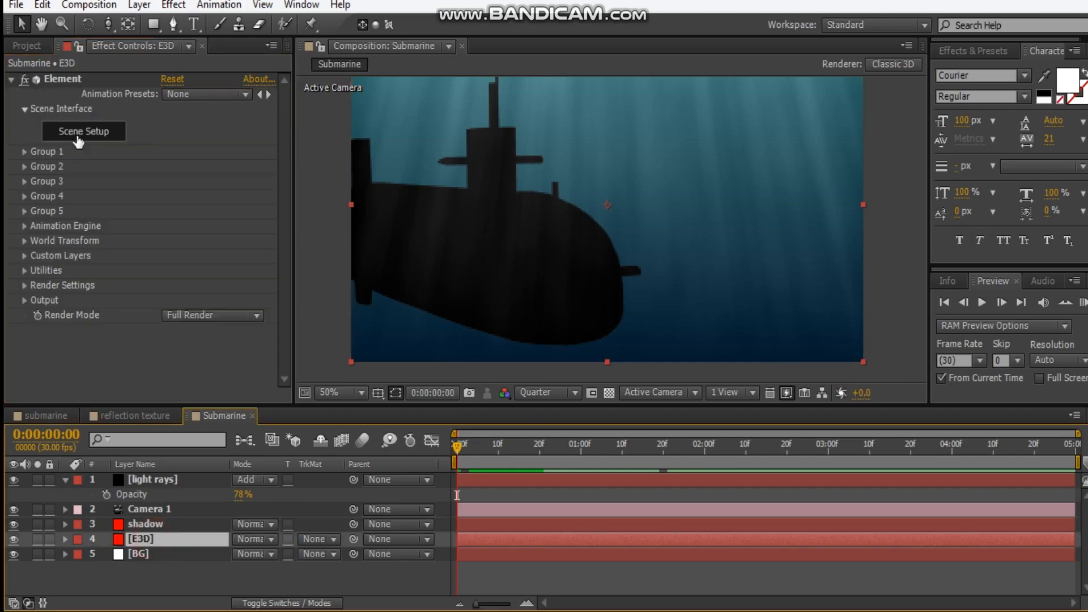
click(156, 482)
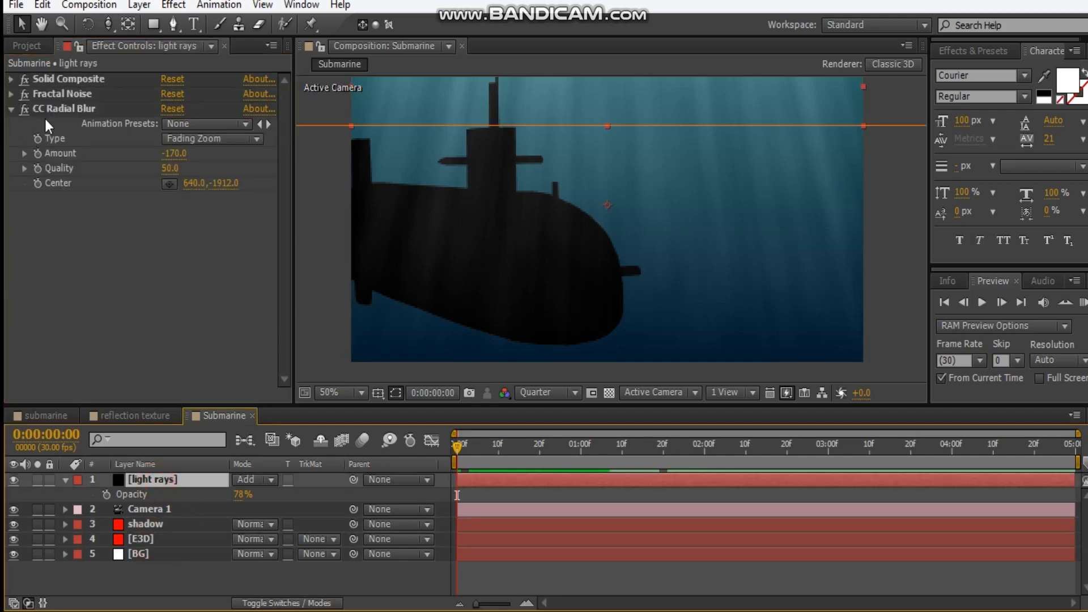
click(56, 108)
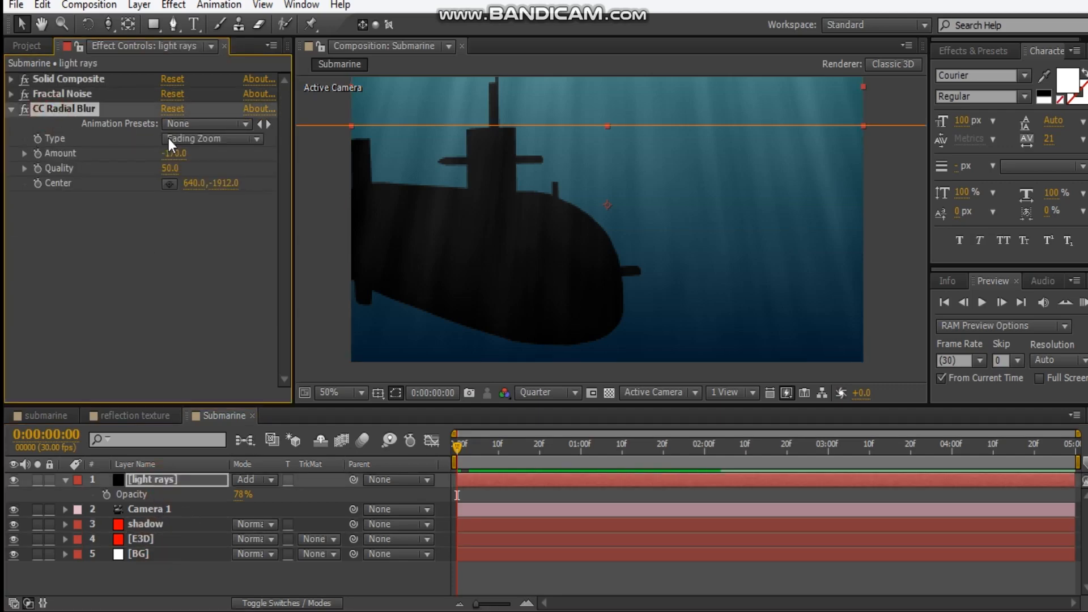
click(151, 523)
click(112, 321)
key(ctrl+v)
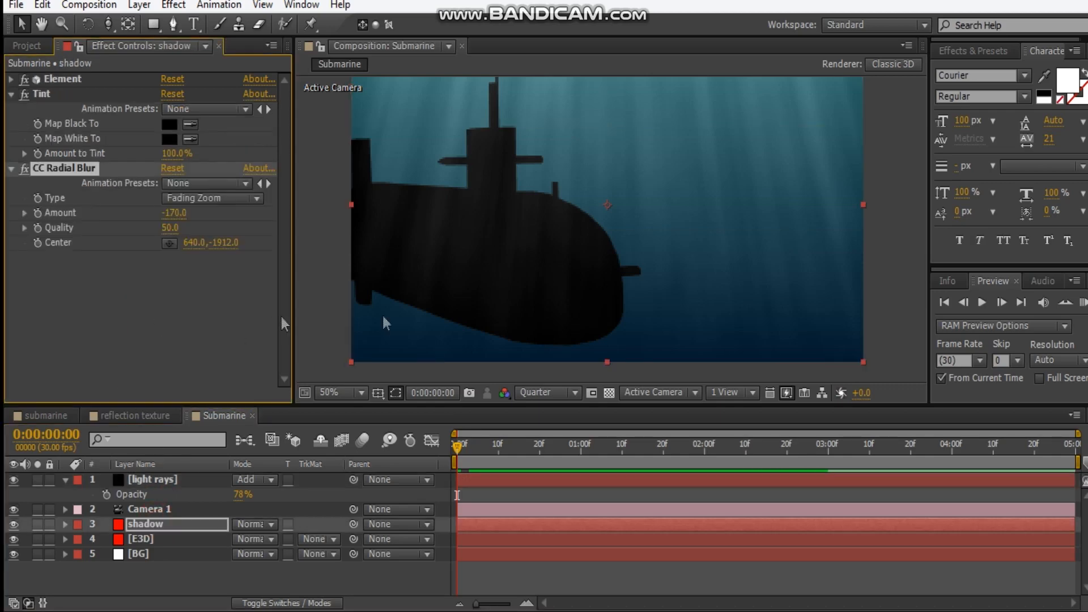
Set the shadow layer's CC Radial Blur amount to 176
key(comma)
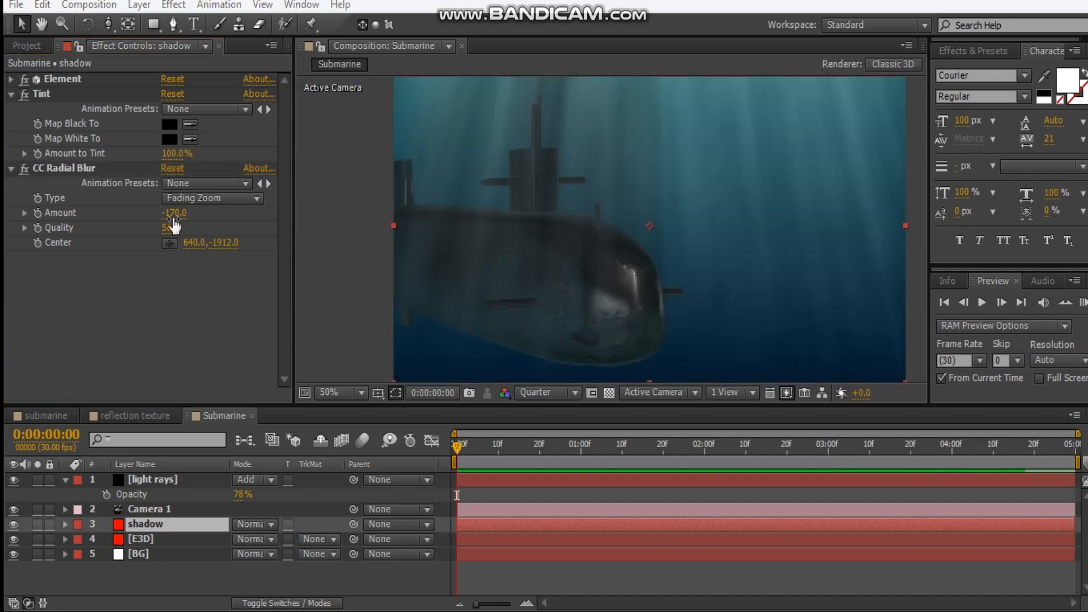
drag(174, 217, 266, 210)
drag(374, 204, 435, 201)
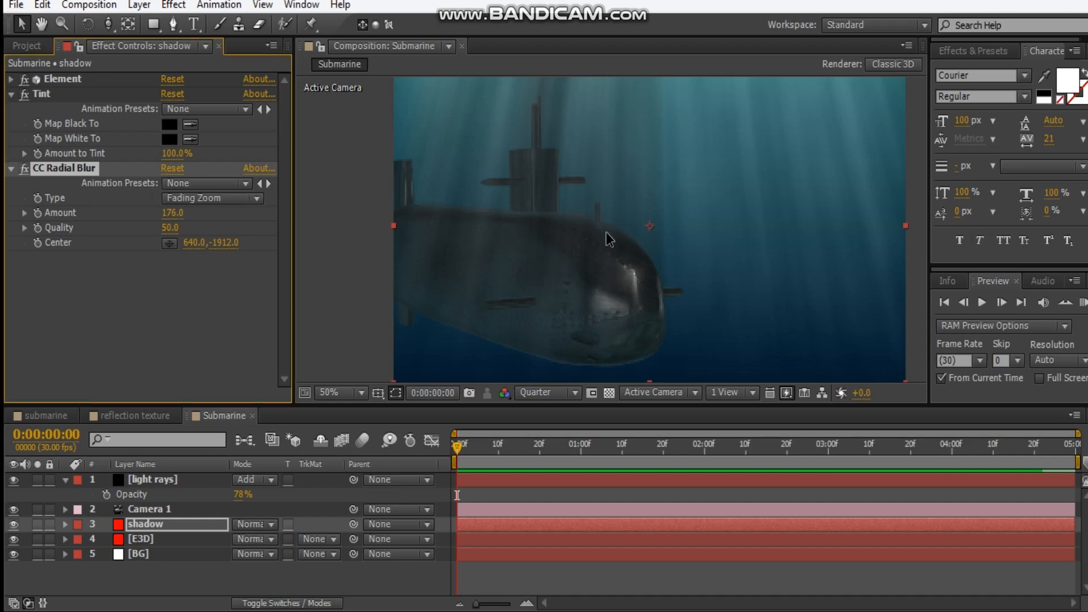
key(space)
drag(492, 289, 485, 251)
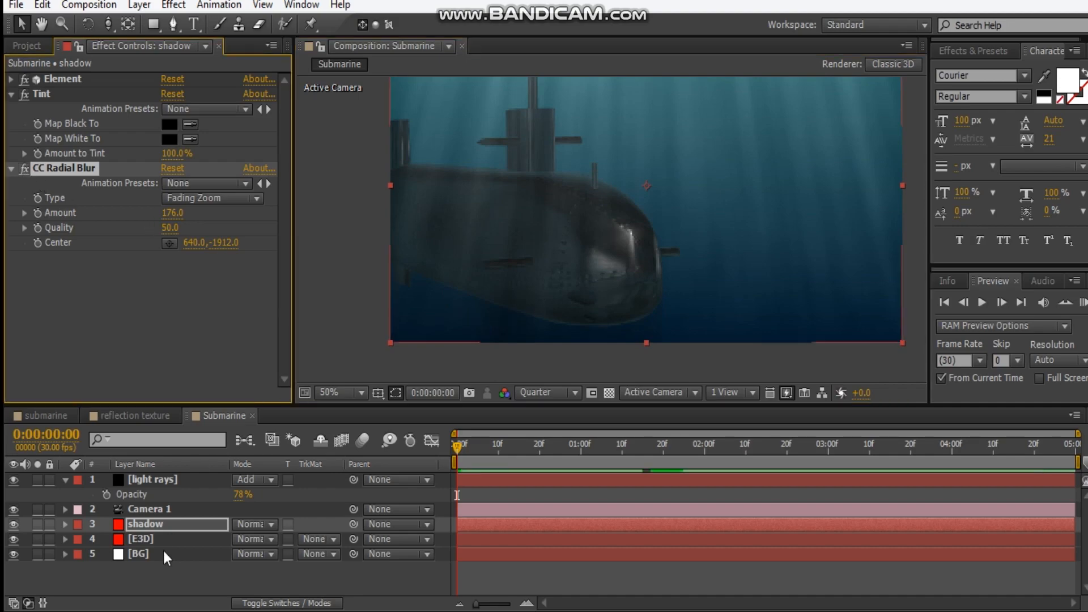
Add a Fast Blur to the shadow layer with a blurriness of 3 and Repeat Edge Pixels enabled
right_click(81, 331)
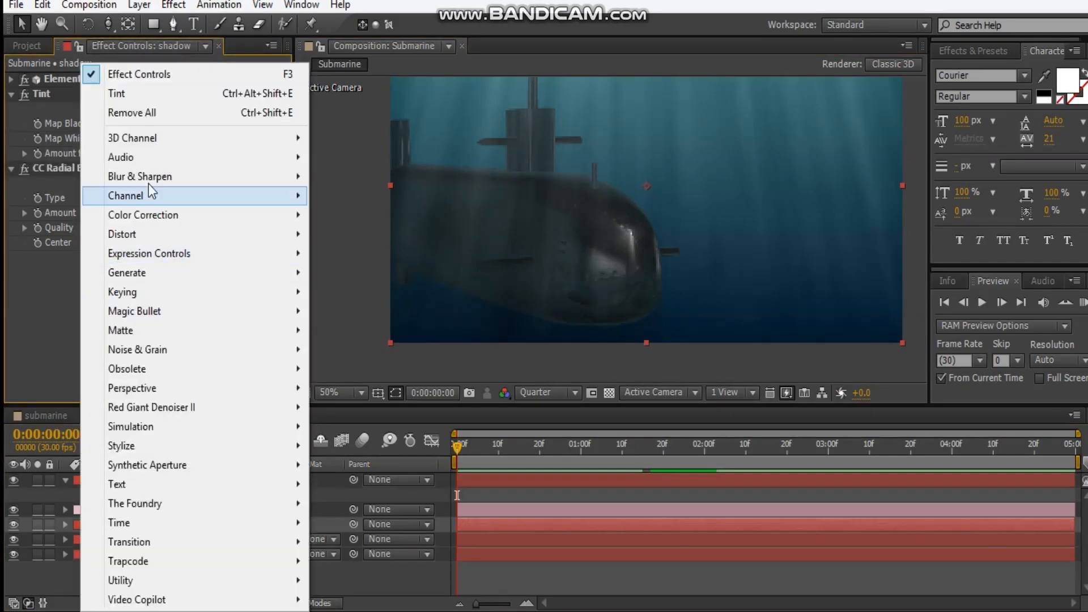
mouse_move(170, 176)
click(350, 369)
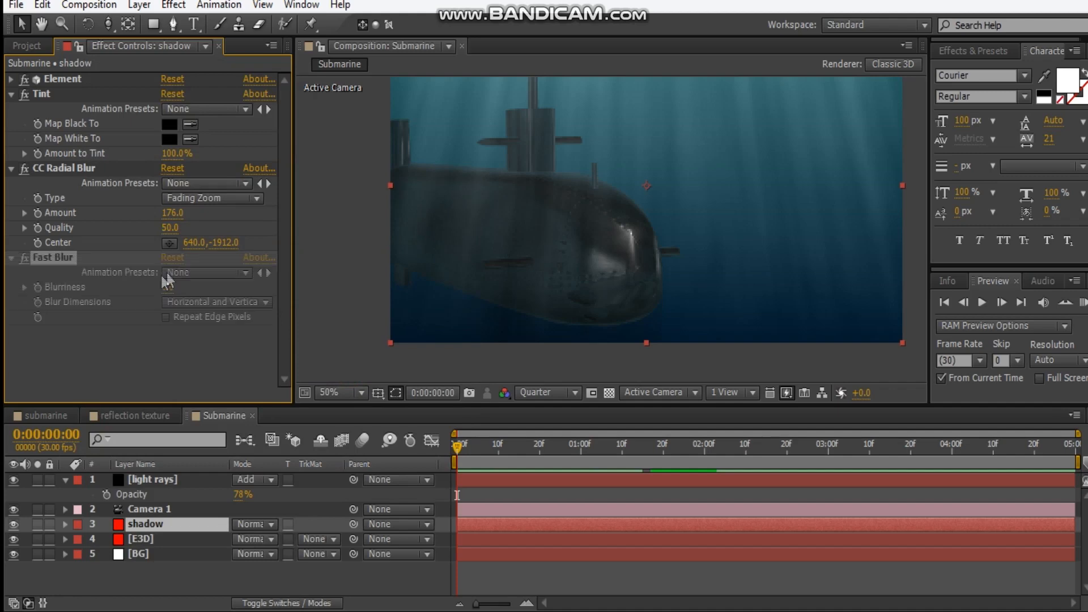
click(166, 317)
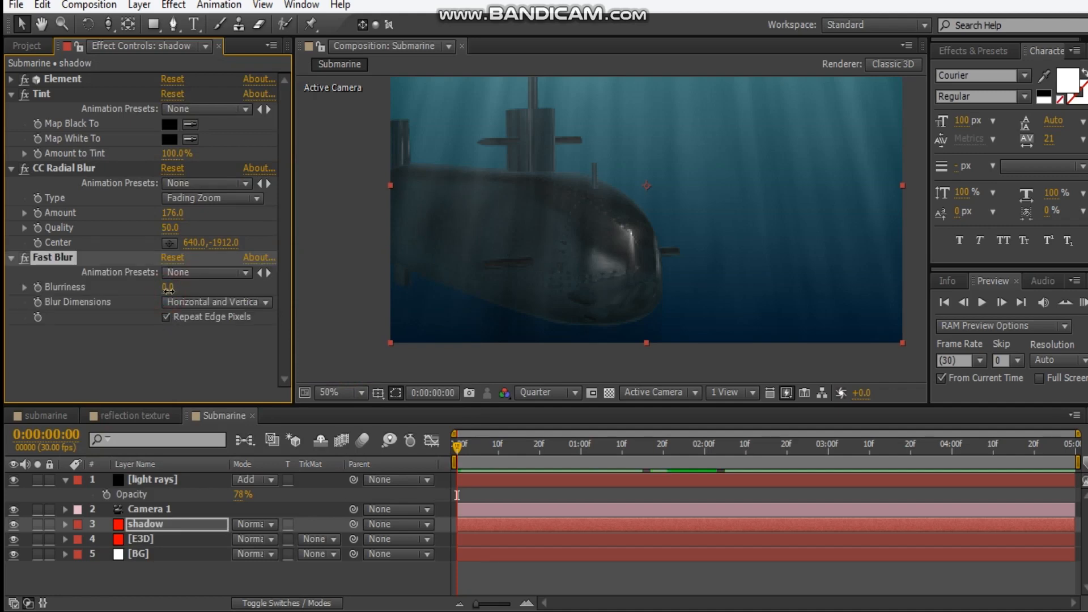
drag(493, 255, 433, 299)
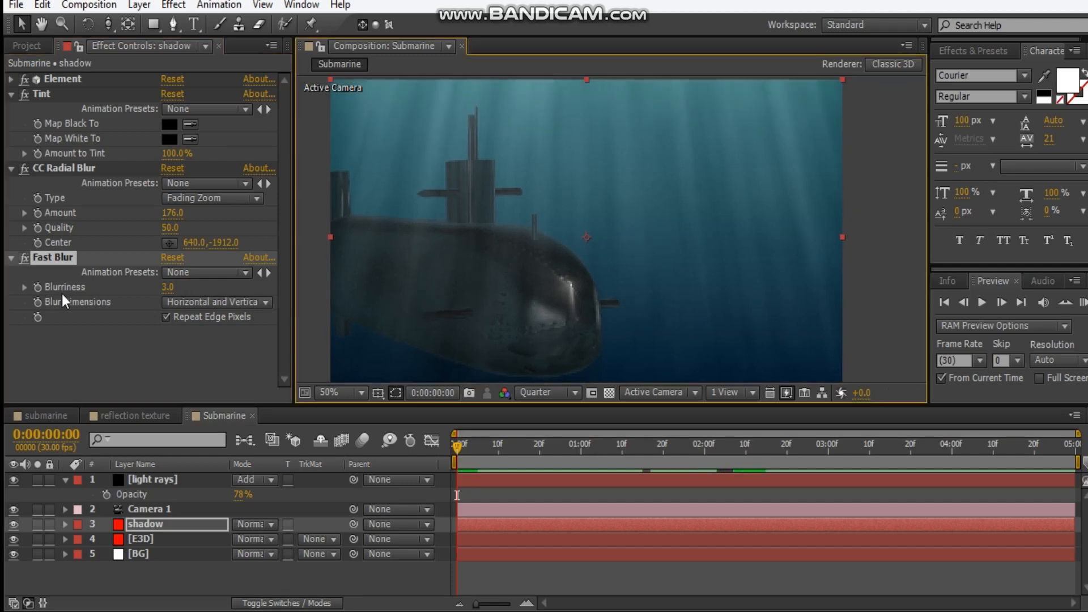
Collapse the shadow layer's Tint and CC Radial Blur settings and the light rays layer's properties
click(11, 168)
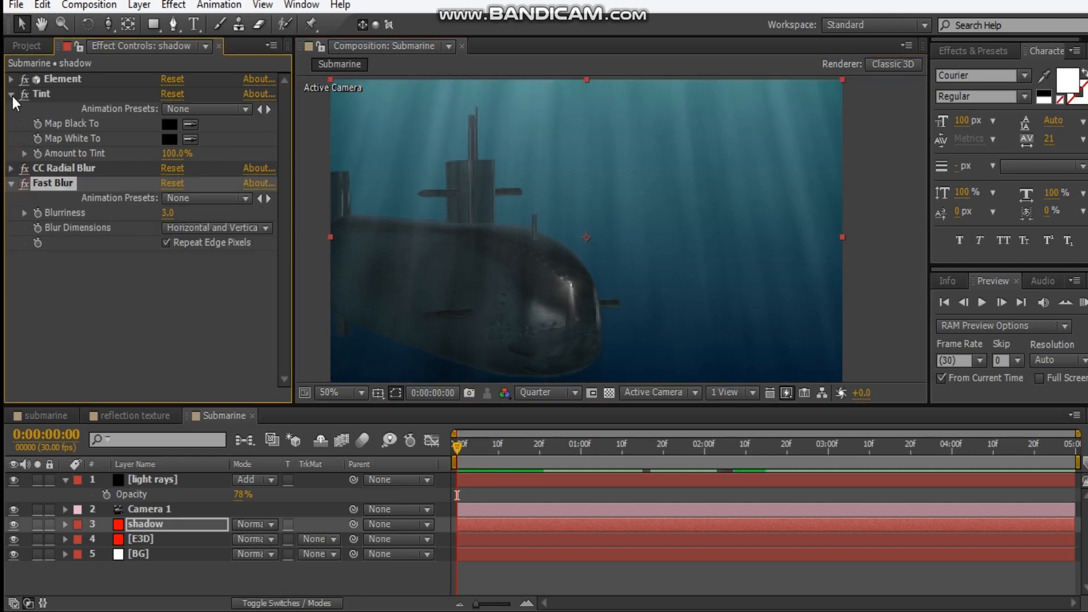
click(12, 95)
click(154, 293)
click(64, 481)
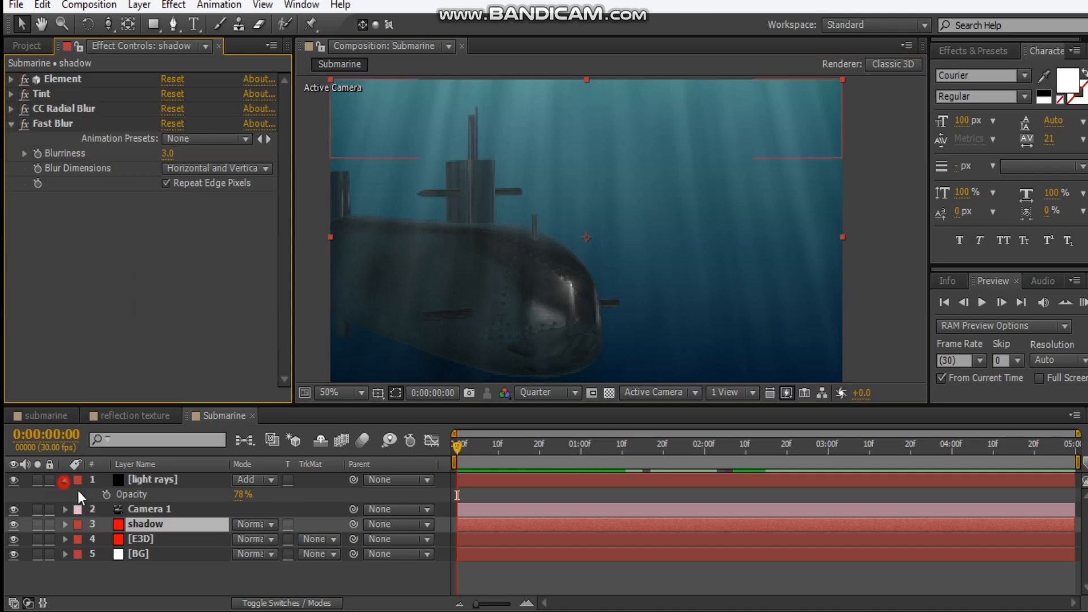
Create an adjustment layer above all other layers and rename it CC
click(185, 591)
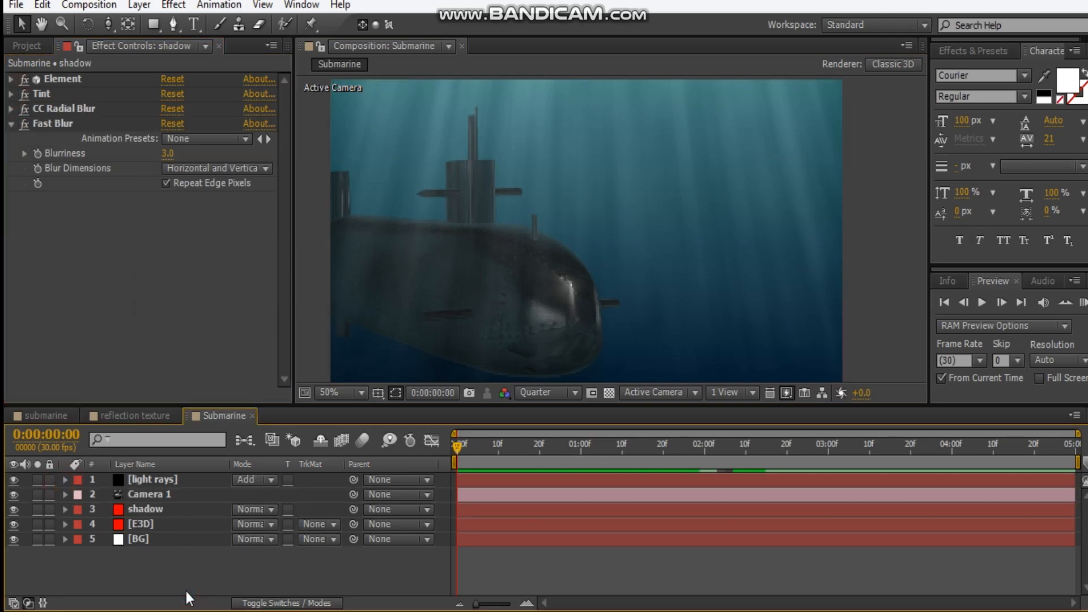
key(ctrl+alt+y)
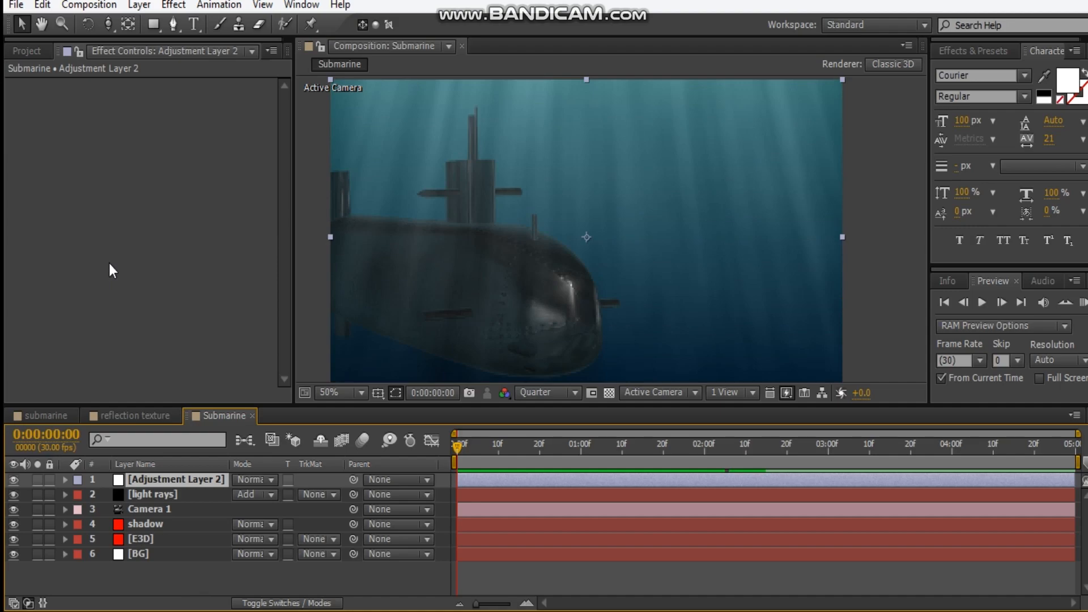
right_click(108, 263)
click(92, 263)
Add a Tint effect to the CC adjustment layer and set its amount to 21%
right_click(117, 253)
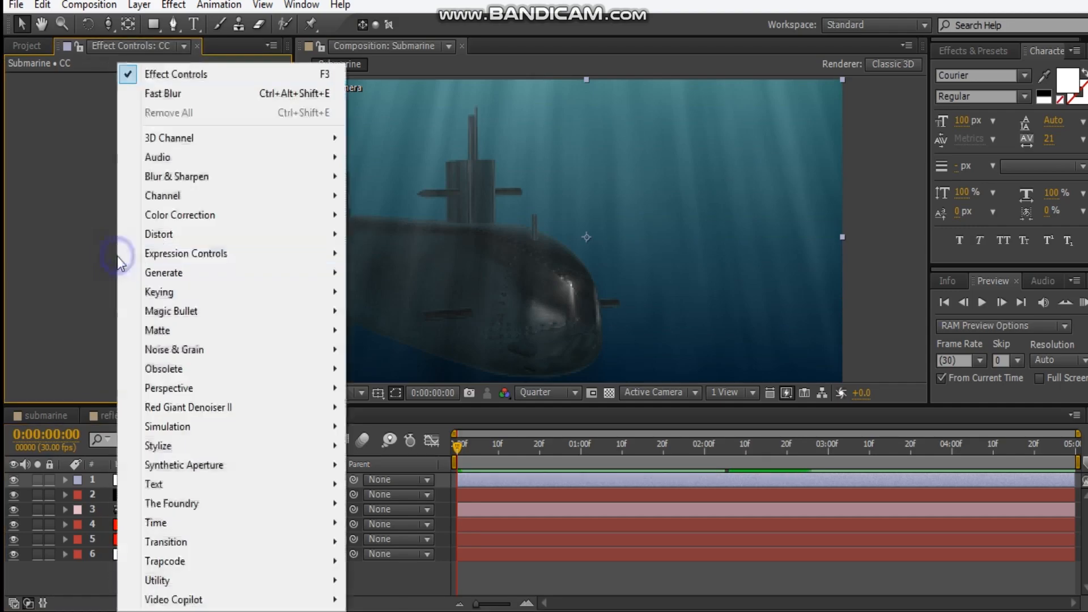
mouse_move(202, 218)
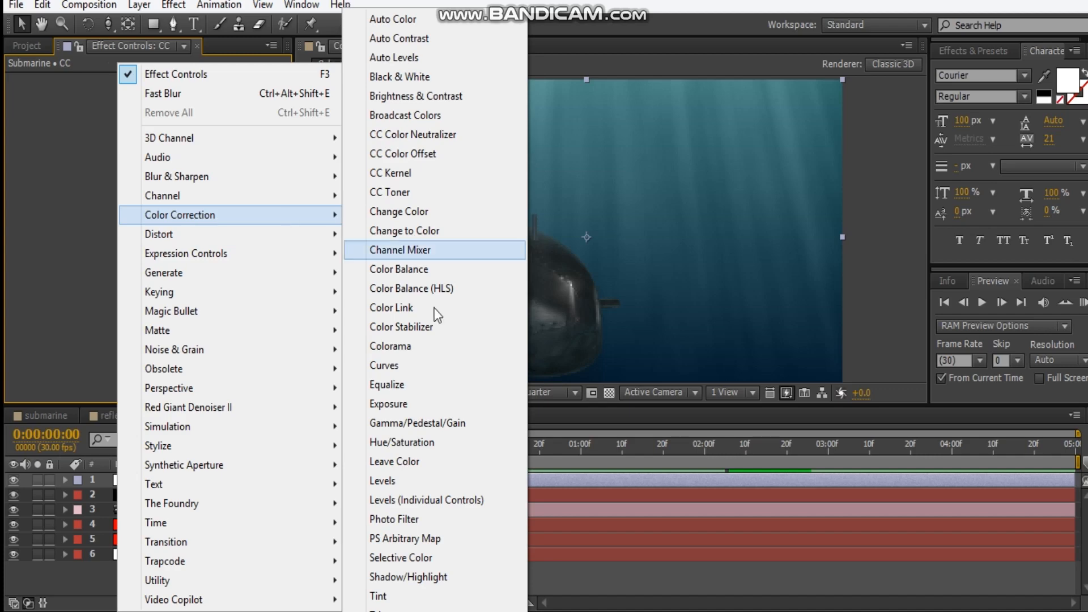
click(397, 595)
drag(170, 138, 107, 148)
Add Magic Bullet Looks to the CC layer and apply the Blockbuster look Wormhole
right_click(73, 183)
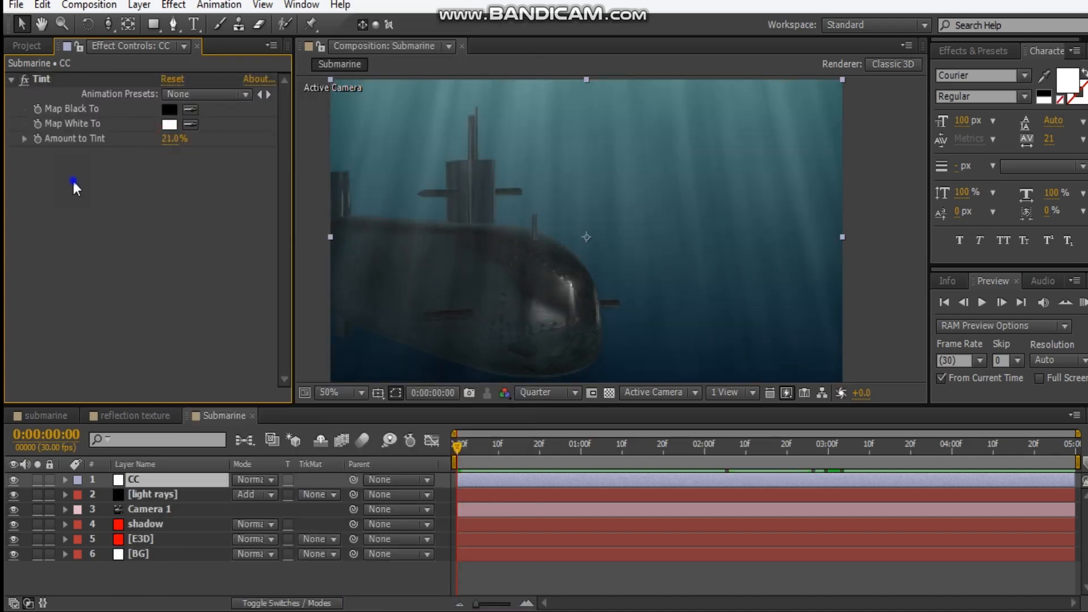
mouse_move(161, 317)
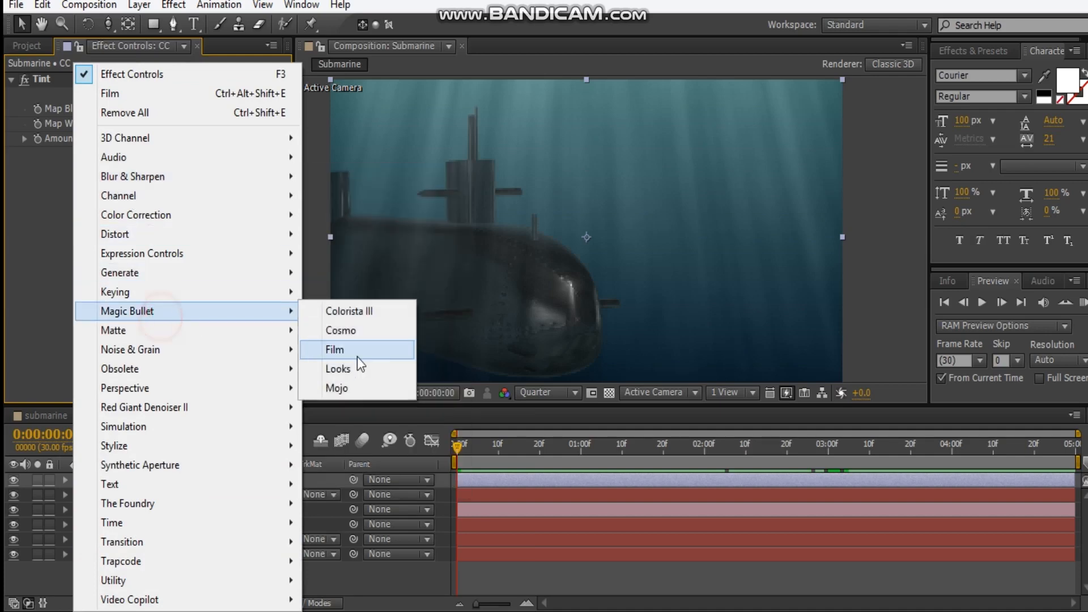
click(363, 365)
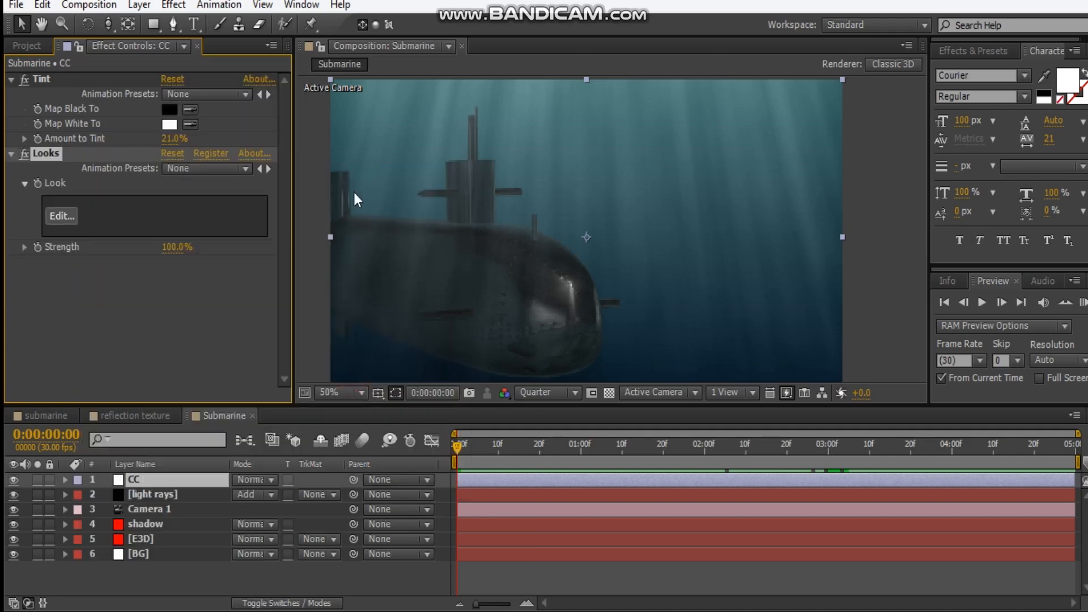
click(62, 217)
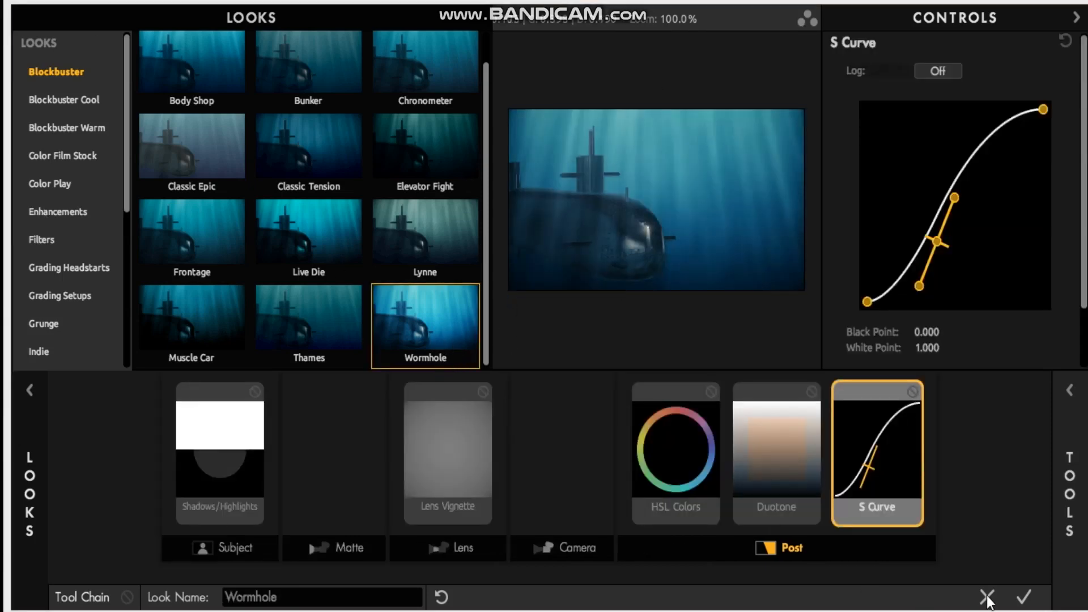
click(1023, 597)
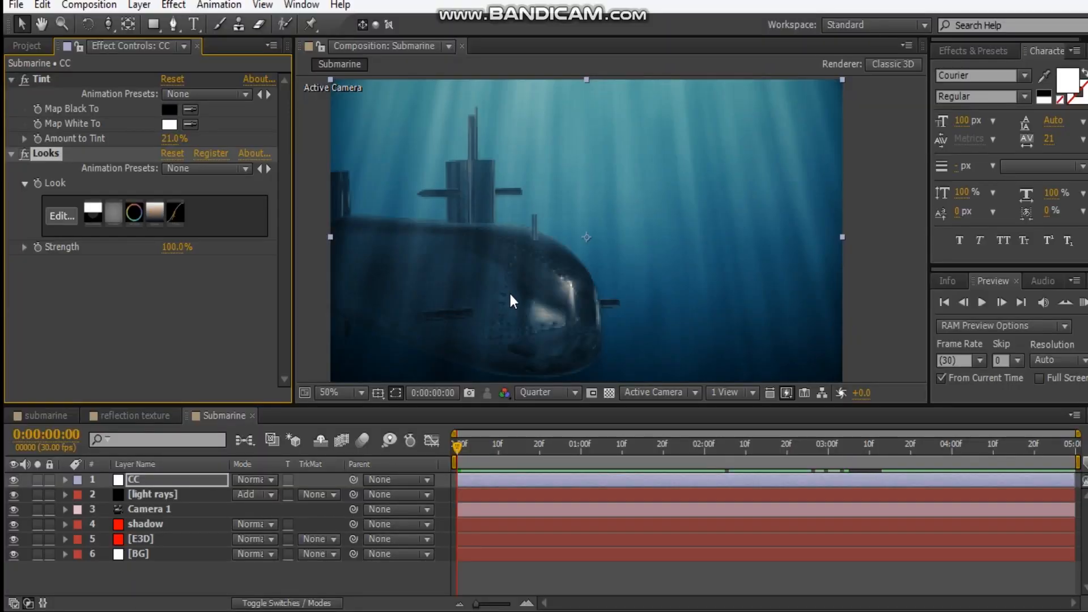
Lower the shadow layer's CC Radial Blur amount to 51
drag(510, 295, 513, 258)
scroll(515, 250, down, 1)
scroll(515, 226, up, 1)
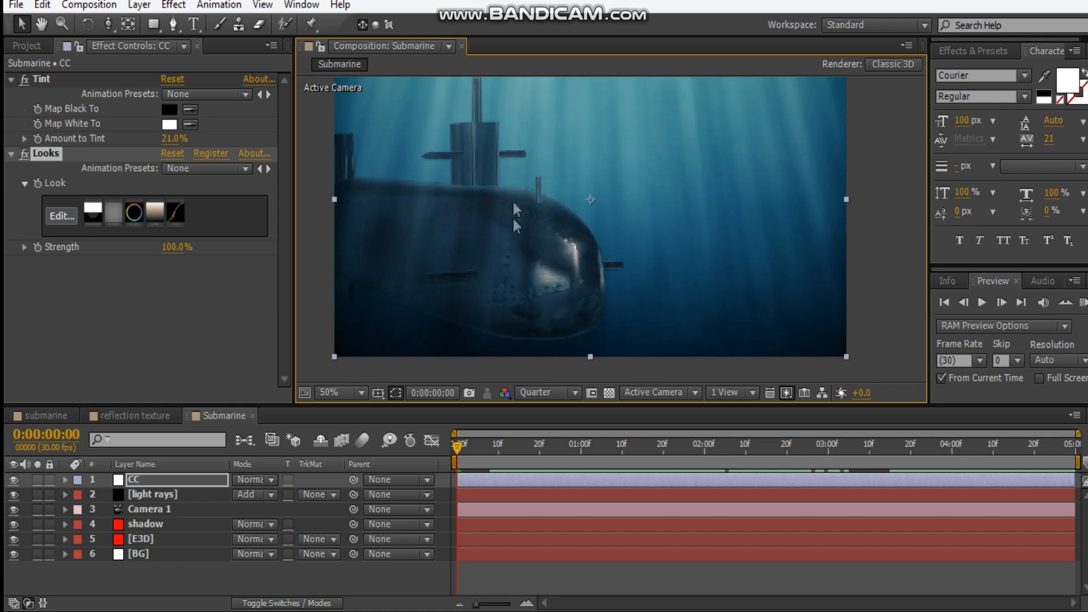
drag(511, 199, 508, 212)
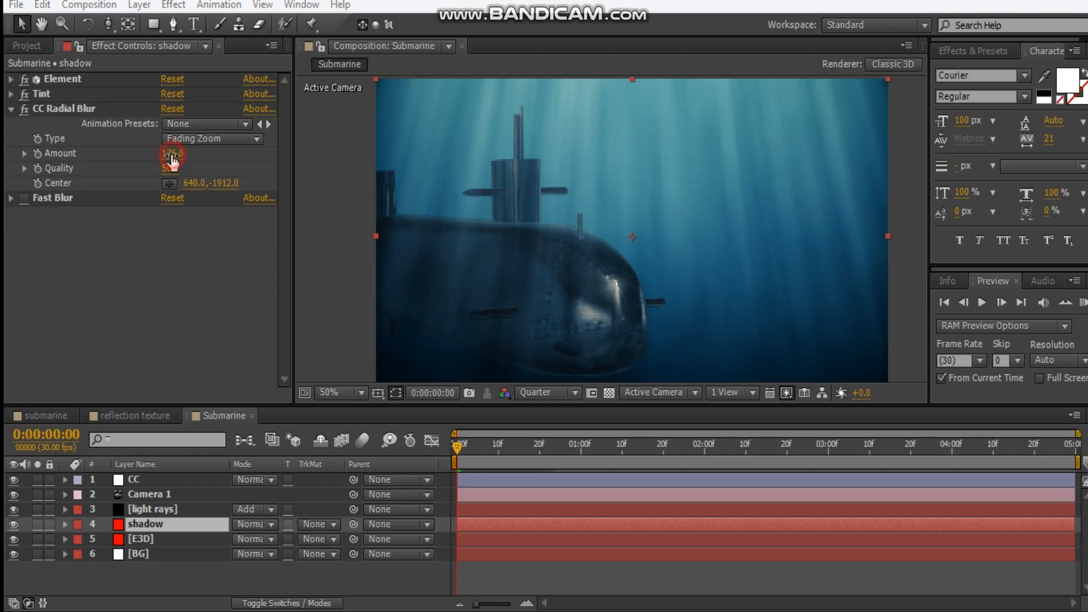
drag(171, 156, 120, 153)
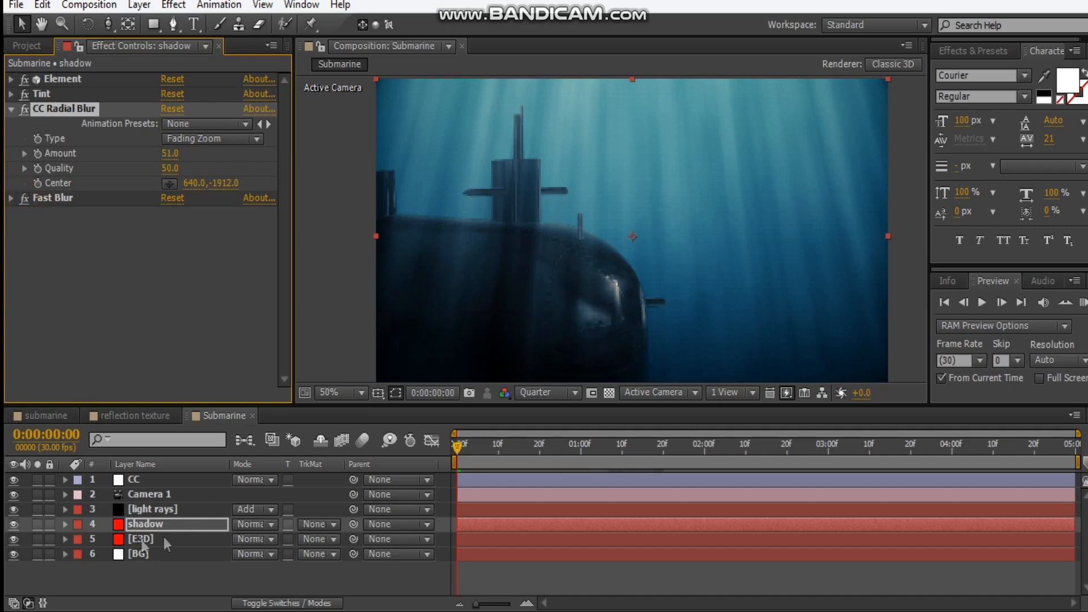
Set the shadow layer's opacity to 90%
click(205, 528)
key(t)
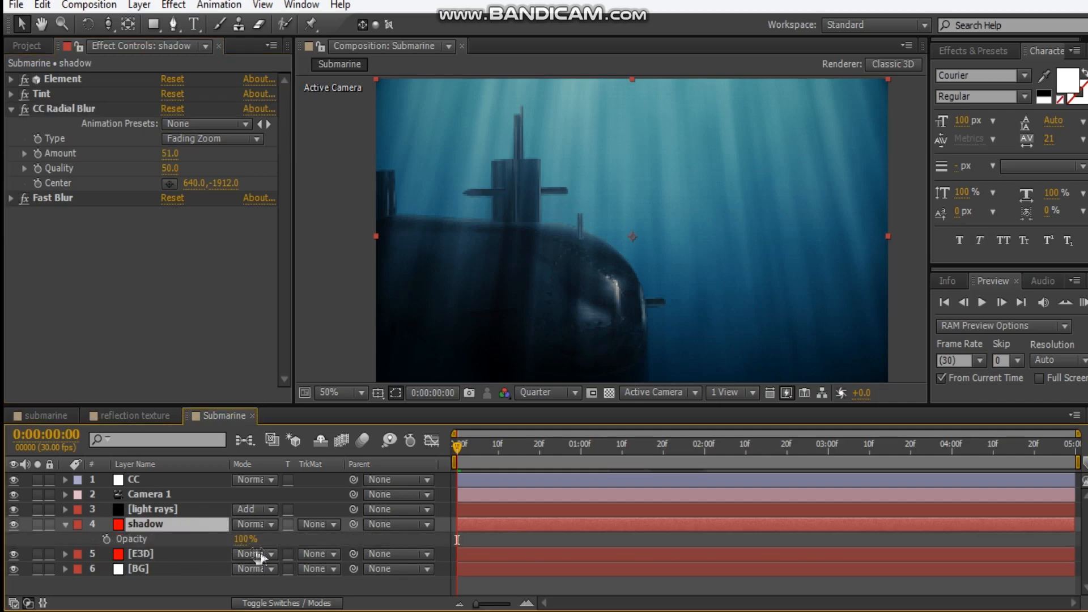
click(233, 544)
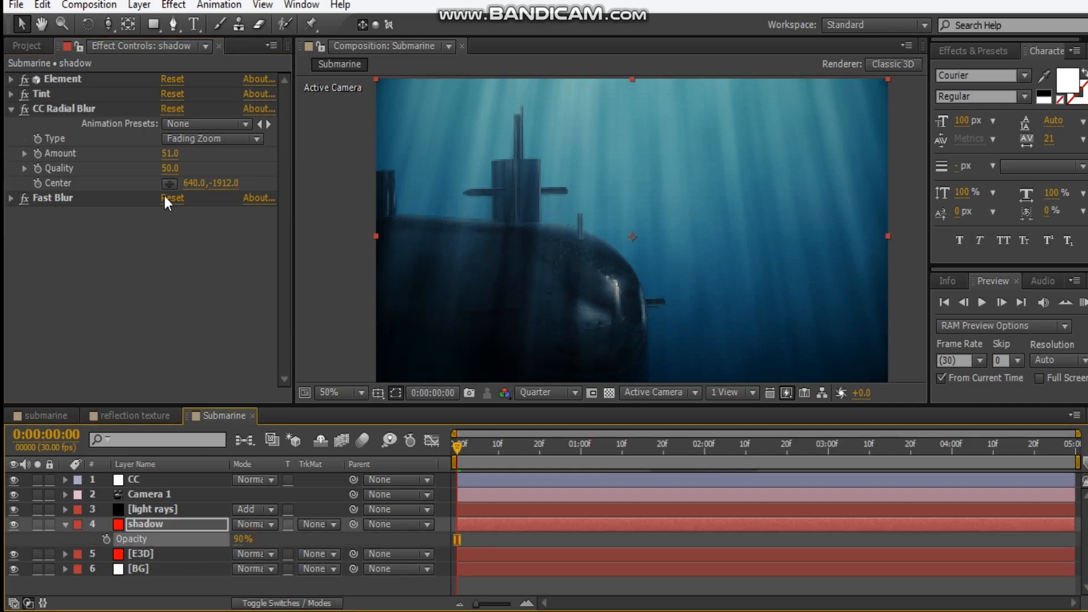
Raise the shadow layer's Fast Blur blurriness to 19
click(11, 199)
drag(167, 228, 188, 230)
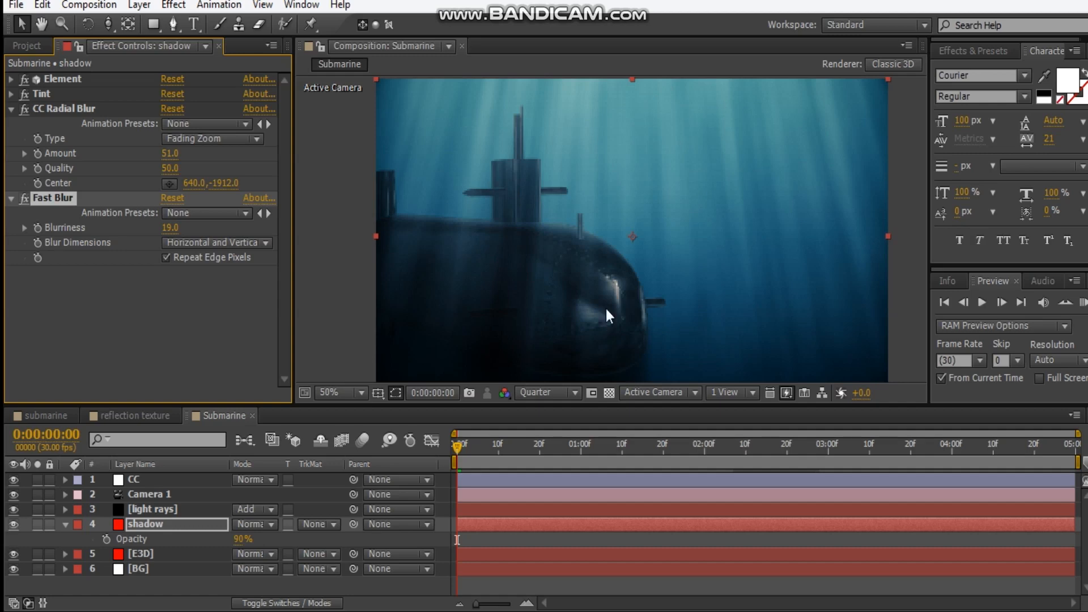
click(125, 367)
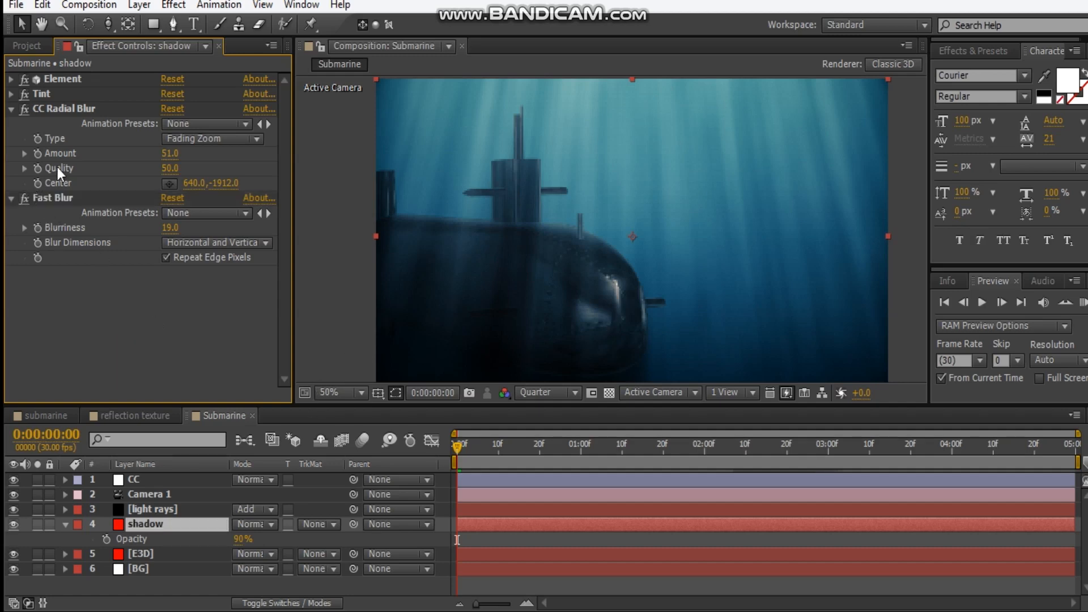
Collapse the shadow layer's Fast Blur and CC Radial Blur settings and its layer properties
click(12, 199)
click(12, 109)
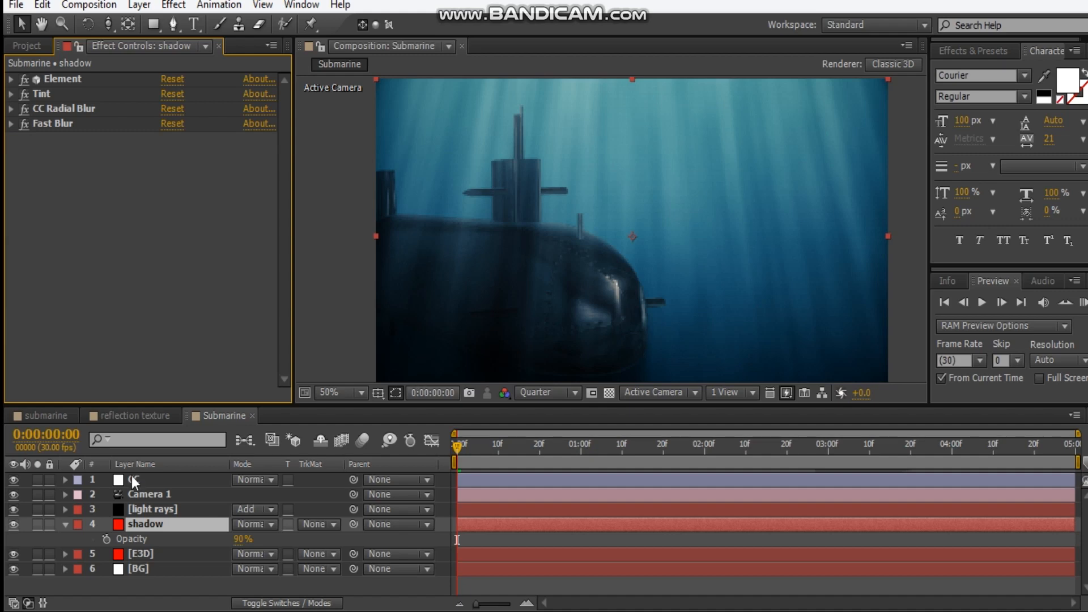
click(66, 524)
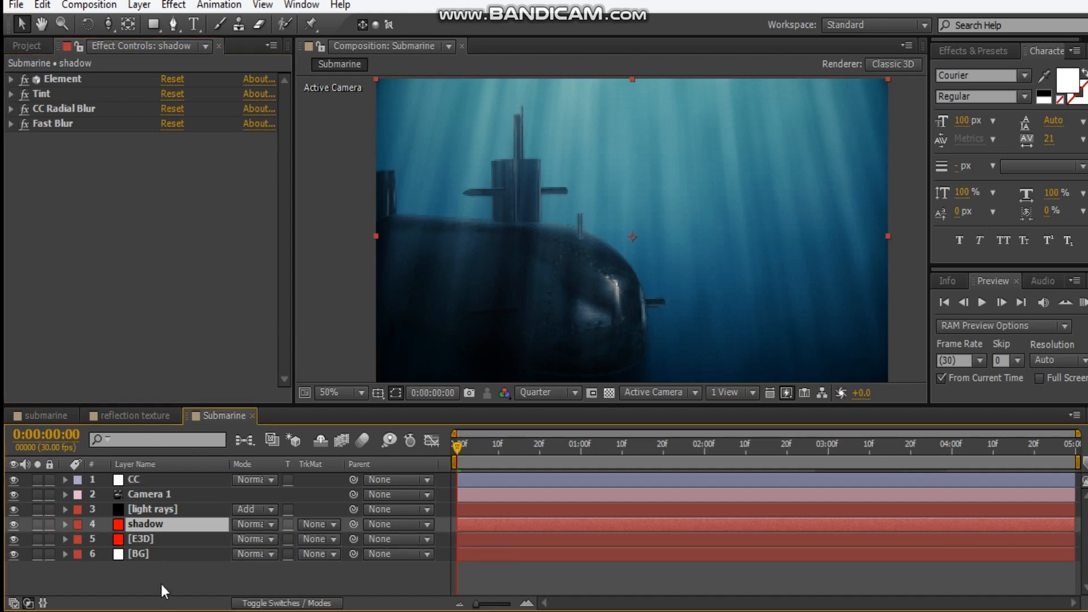
Add a new spot light to the Submarine composition with its intensity set to 580%
click(139, 5)
mouse_move(160, 23)
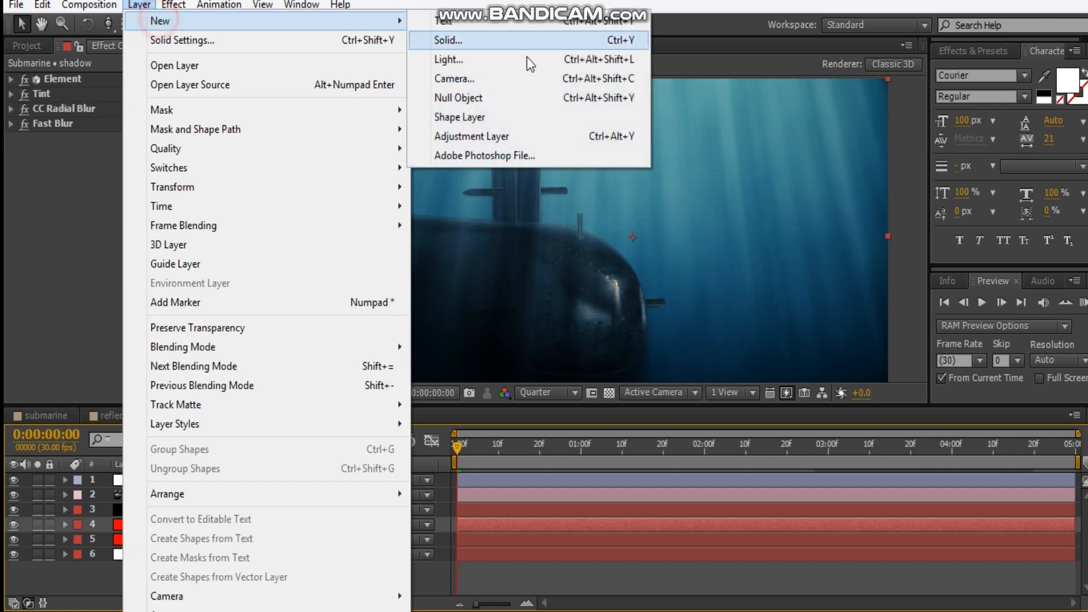
click(495, 68)
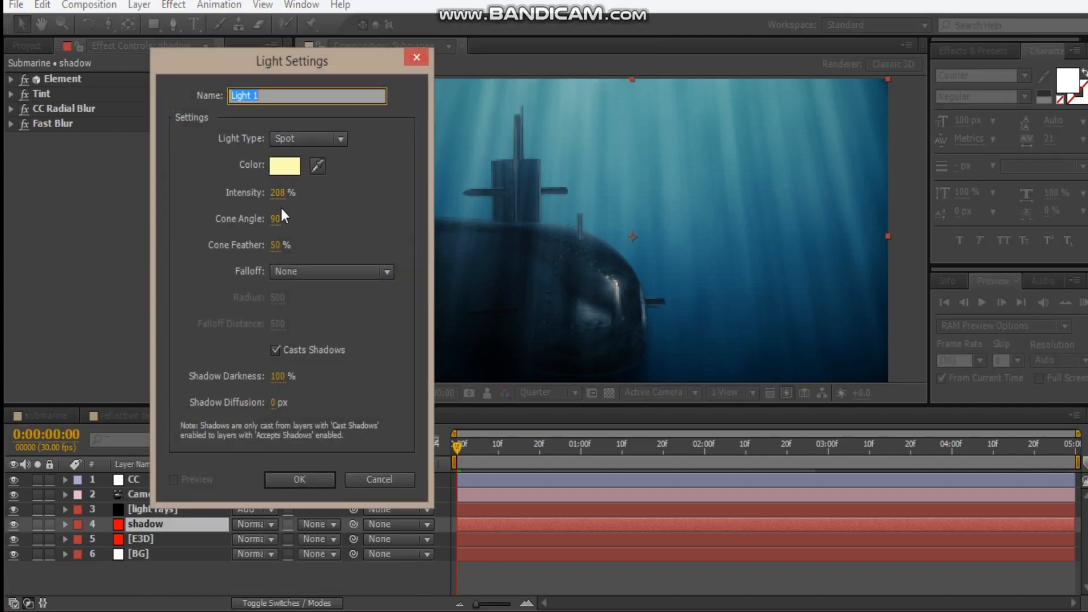
drag(277, 193, 318, 195)
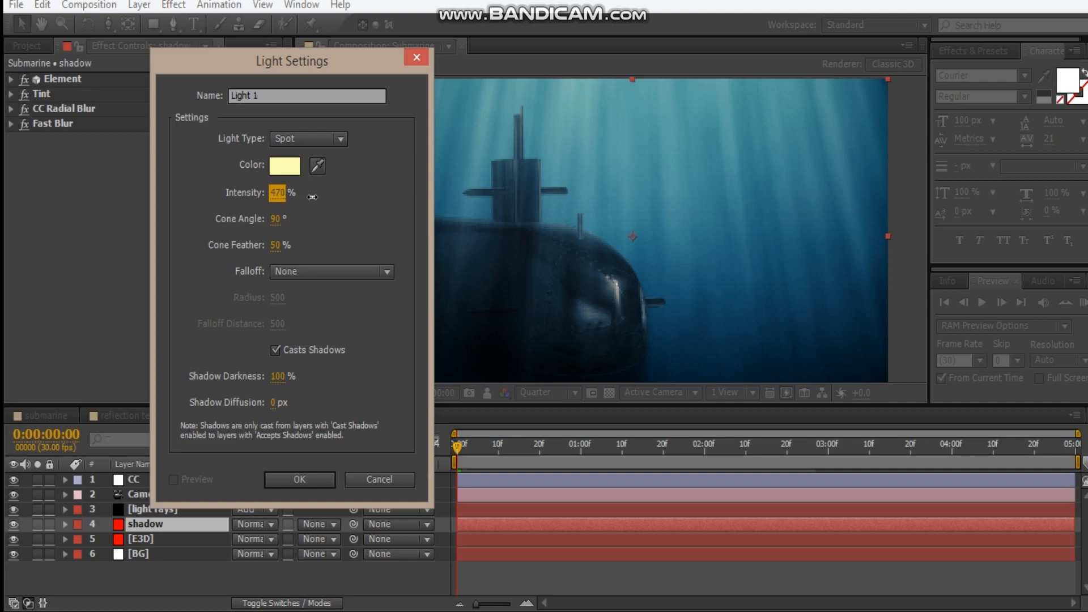
click(301, 480)
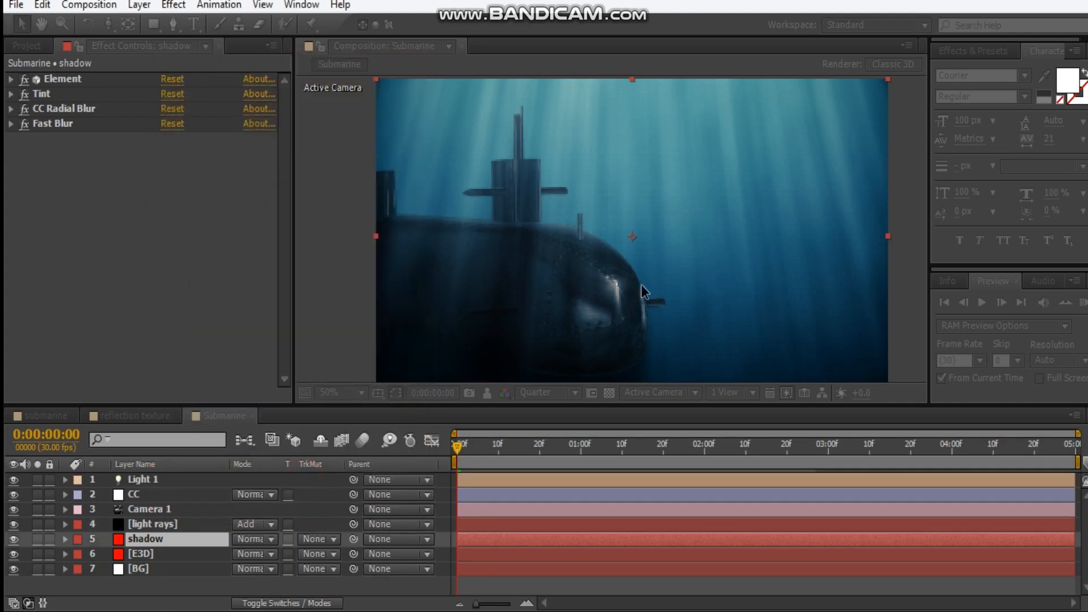
Move the spot light high above the submarine and aim its point of interest at the upper front of the hull
scroll(548, 252, down, 2)
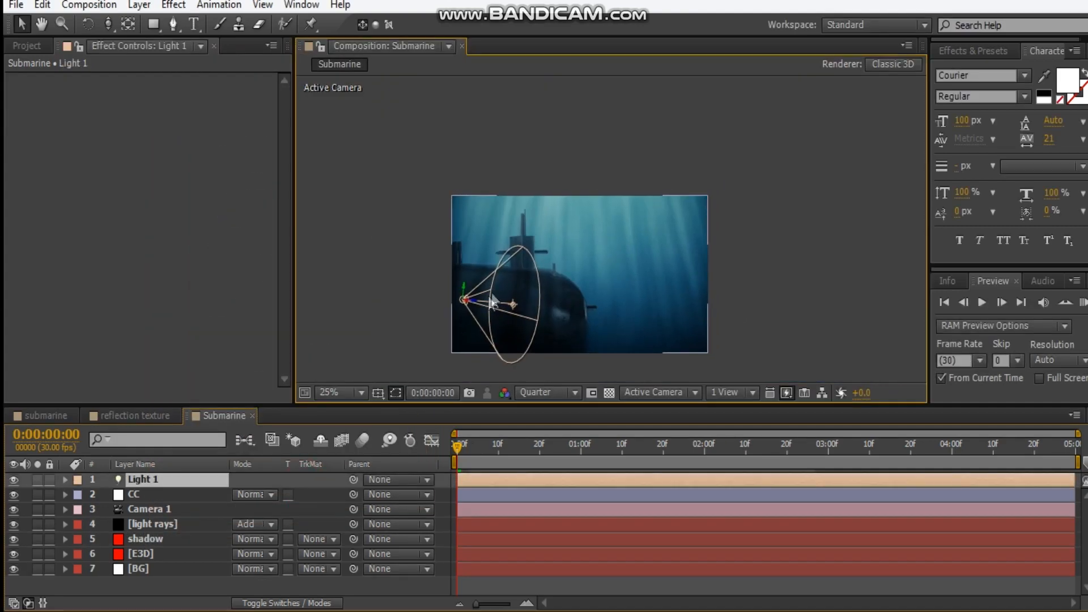
drag(463, 306, 504, 269)
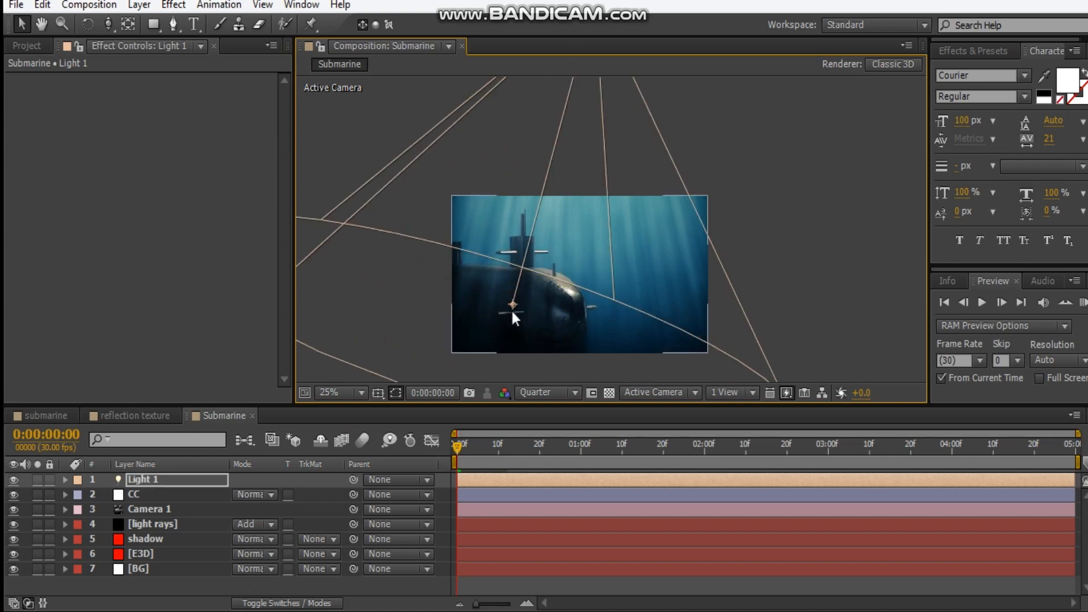
drag(512, 312, 537, 288)
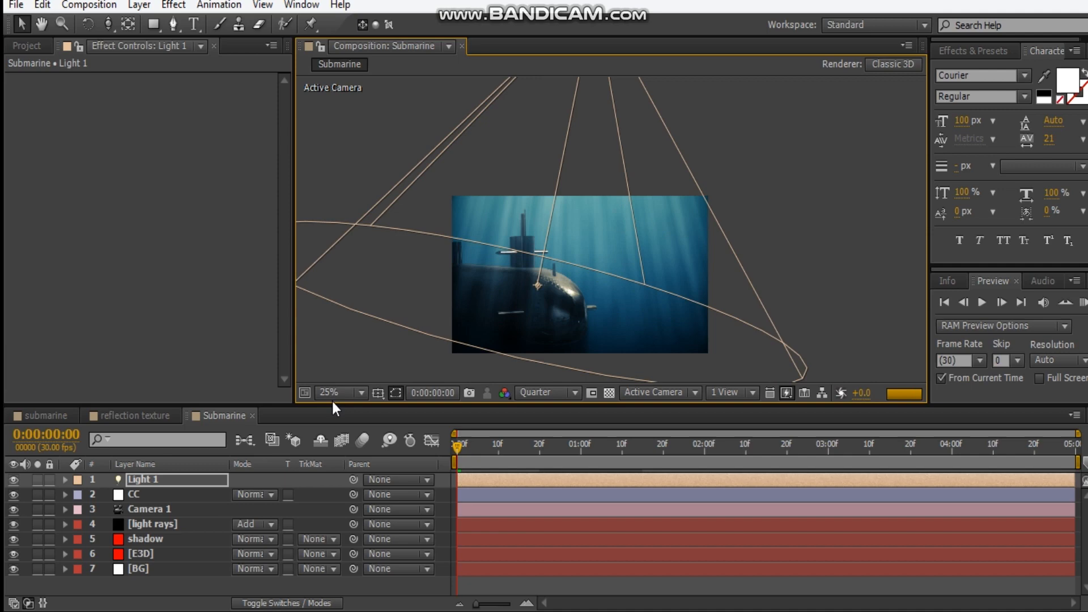
Duplicate the spot light, shift the copy sideways above the scene and aim it at the rear of the hull
key(ctrl+d)
drag(566, 269, 588, 339)
key(comma)
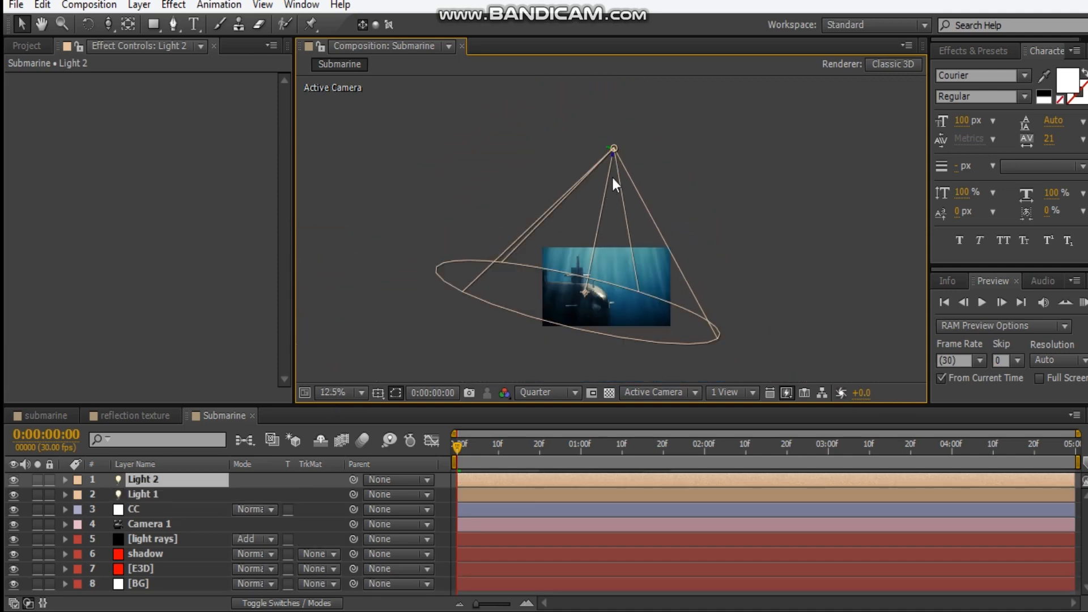
drag(614, 148, 548, 145)
click(572, 294)
scroll(567, 306, up, 1)
drag(579, 274, 539, 259)
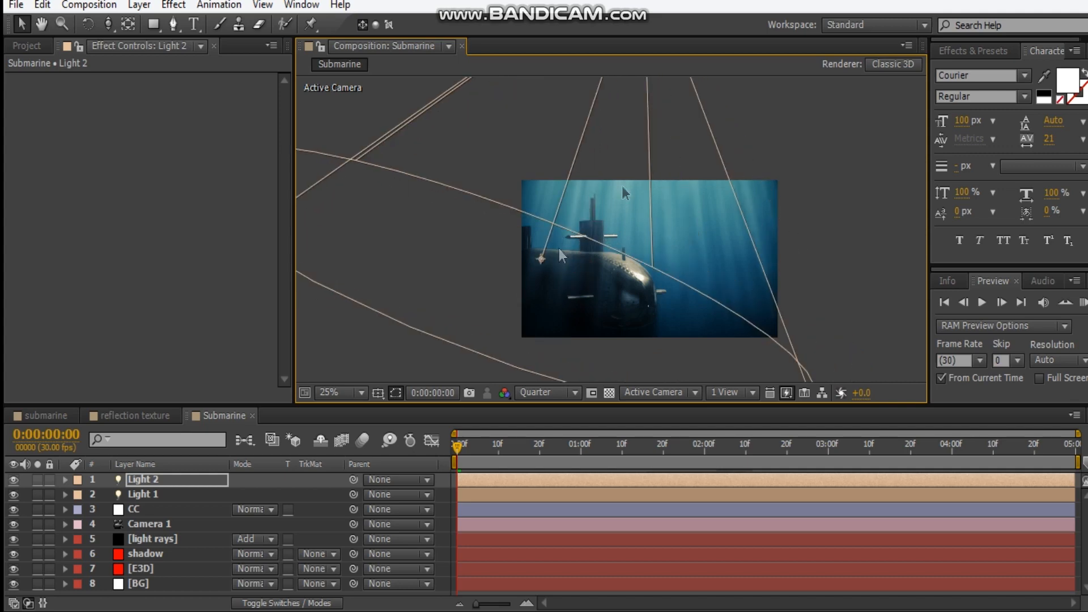
Reposition the duplicated light so it shines almost straight down onto the rear of the submarine's hull
drag(598, 152, 608, 364)
drag(654, 162, 569, 301)
drag(613, 272, 612, 128)
drag(617, 344, 524, 278)
scroll(613, 254, up, 1)
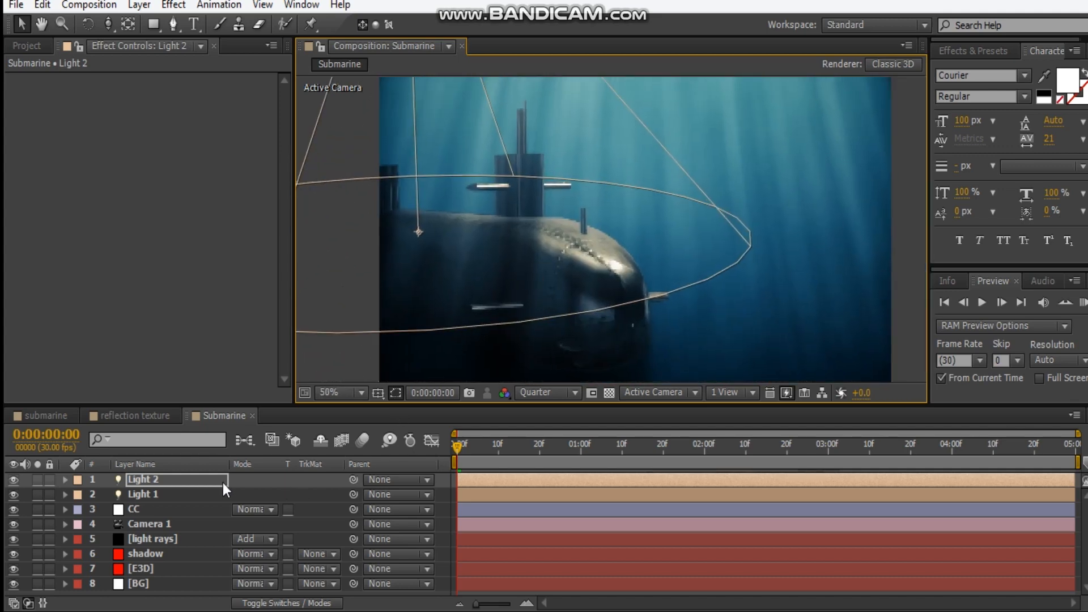
Change the color of Light 1 to light blue B6D3FF
click(180, 494)
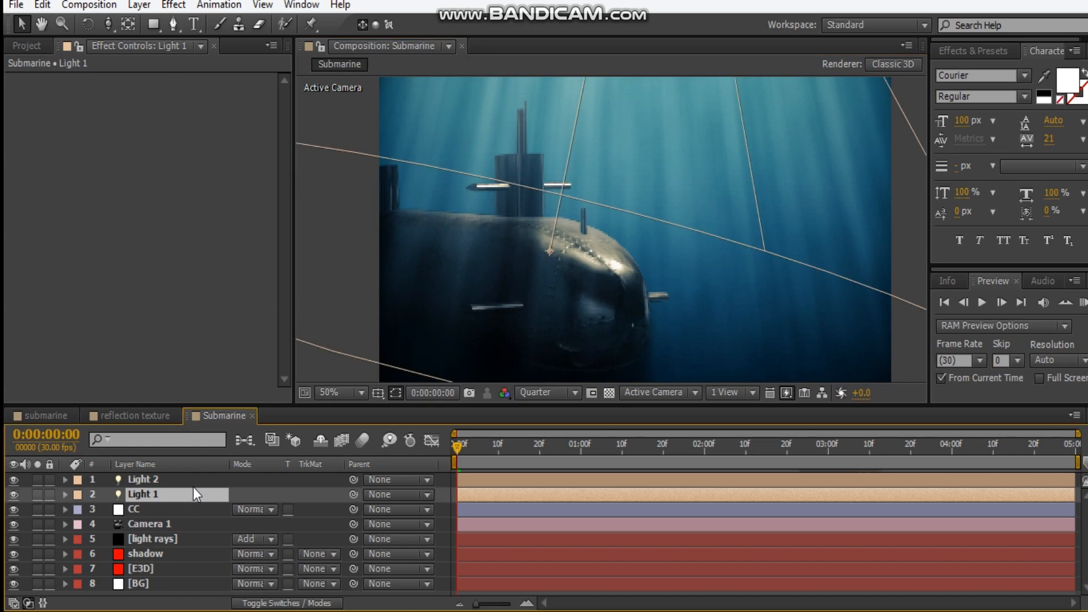
double_click(192, 488)
click(288, 168)
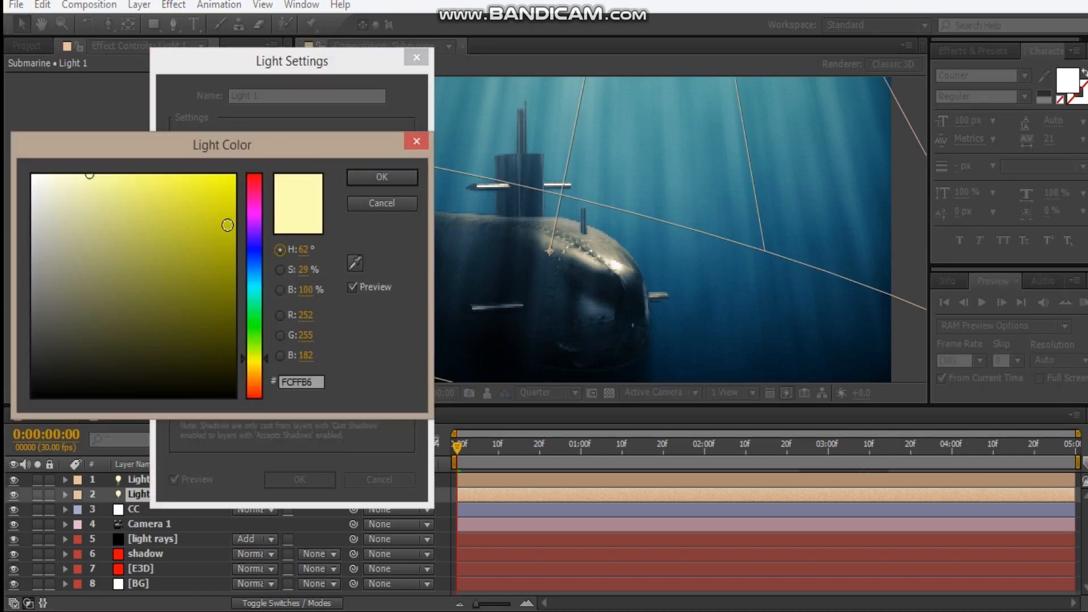
drag(256, 358, 260, 264)
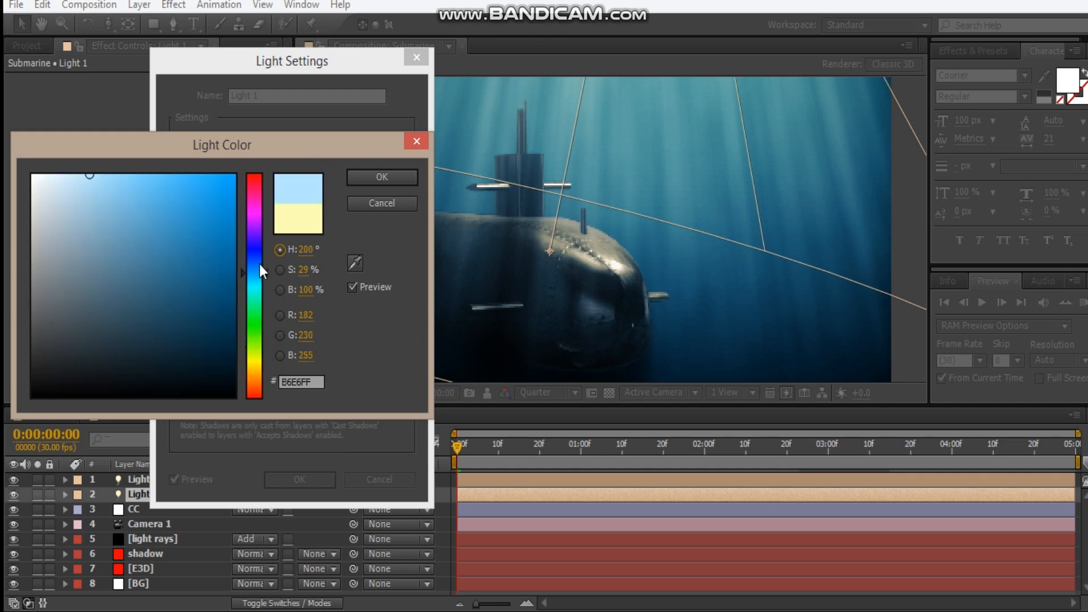
click(381, 177)
click(305, 479)
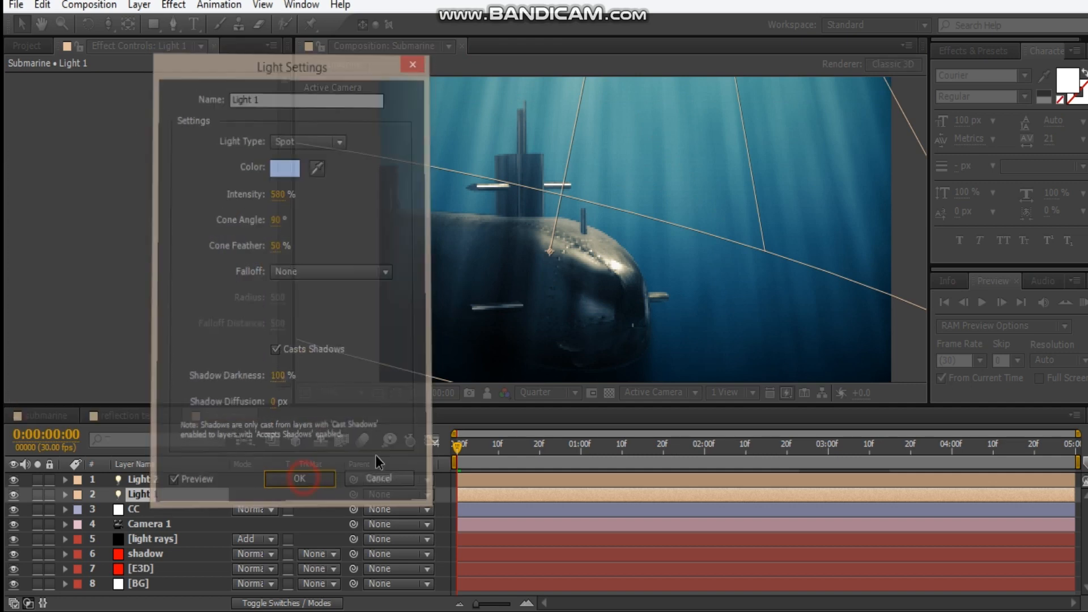
Change the color of Light 2 from pale yellow to a light blue hue
click(144, 482)
double_click(146, 485)
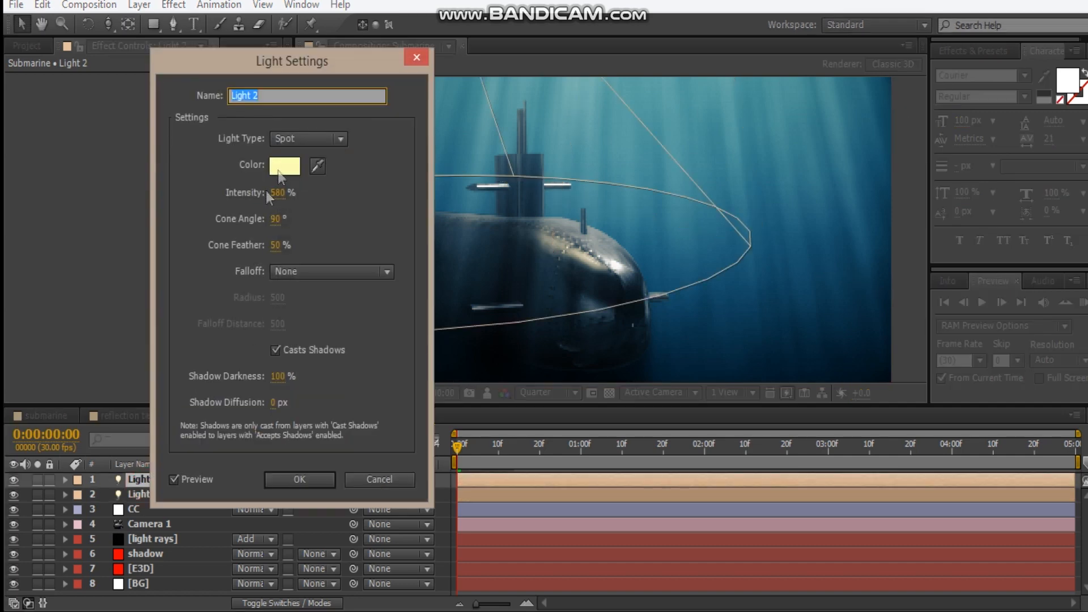
click(287, 165)
drag(262, 362, 260, 277)
key(Return)
click(299, 479)
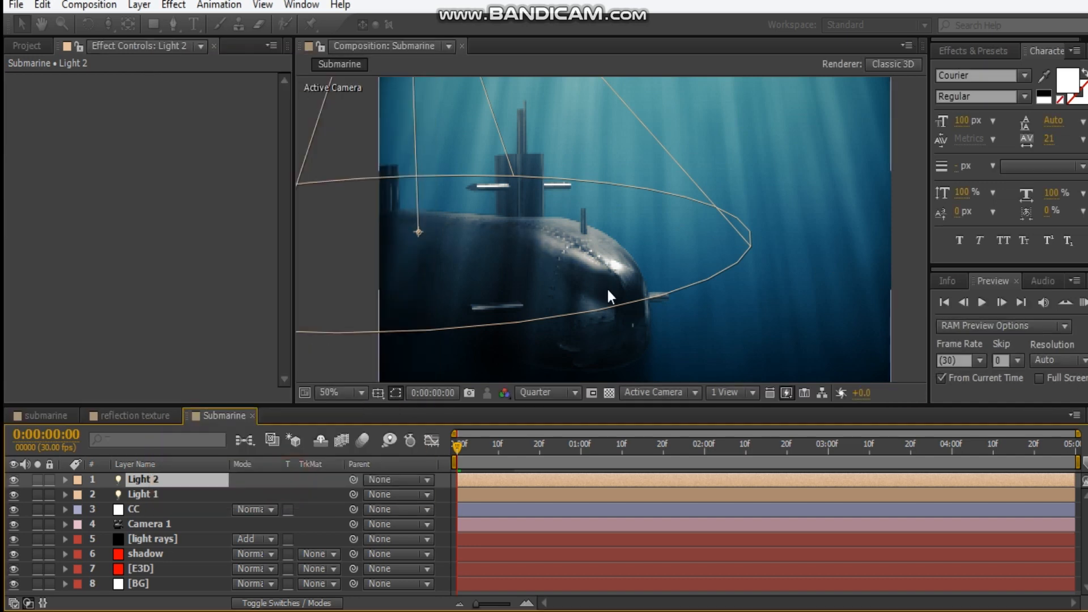
drag(607, 256, 530, 233)
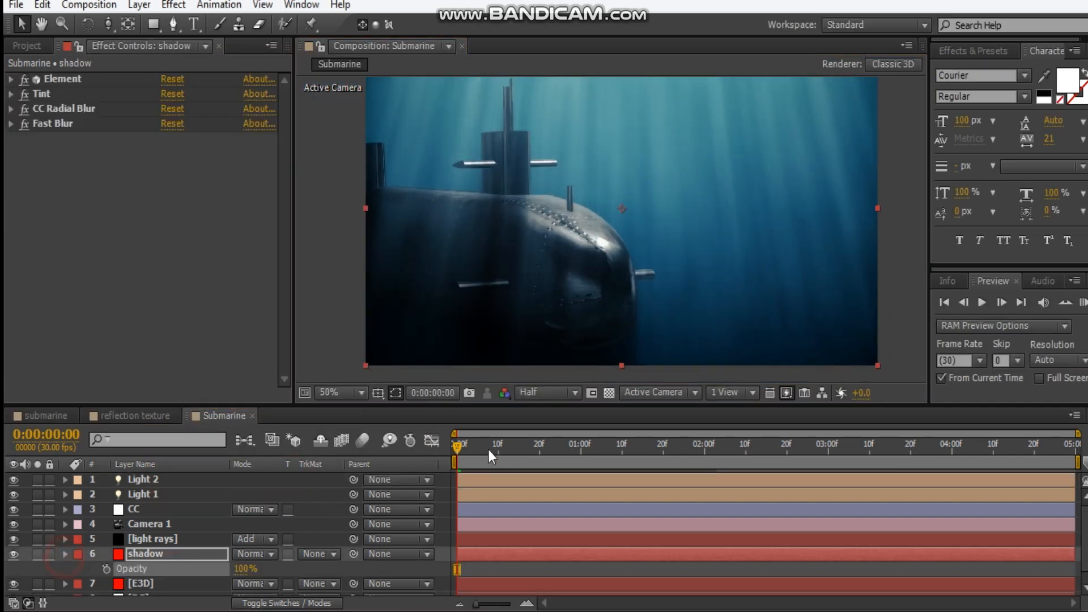
mouse_move(566, 251)
mouse_down()
mouse_move(559, 280)
mouse_move(556, 252)
mouse_up()
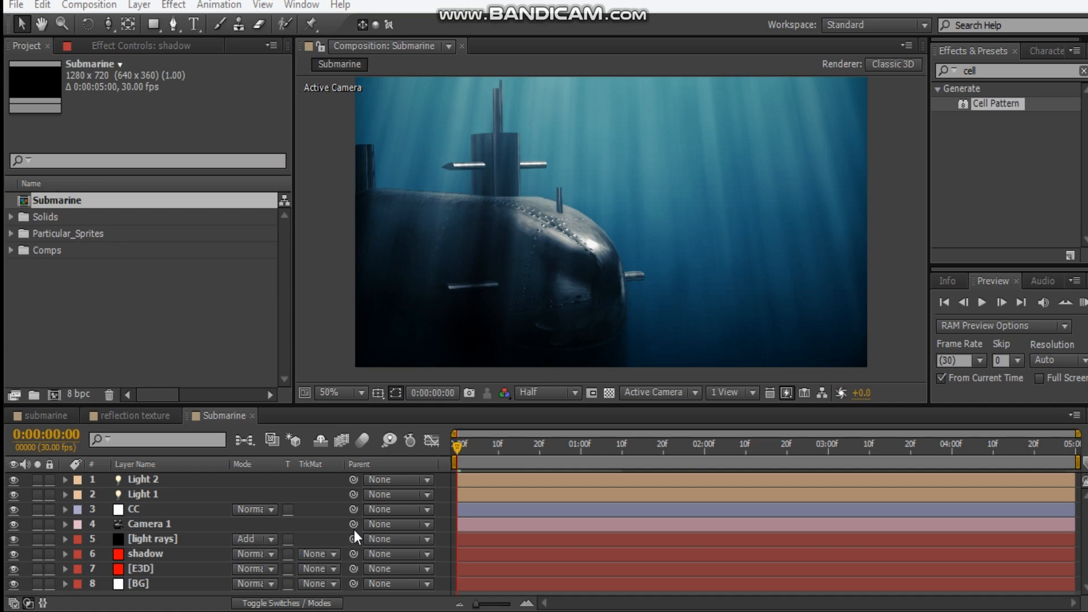
Create a new 1280 x 720, five-second composition and rename it reflection
key(ctrl+n)
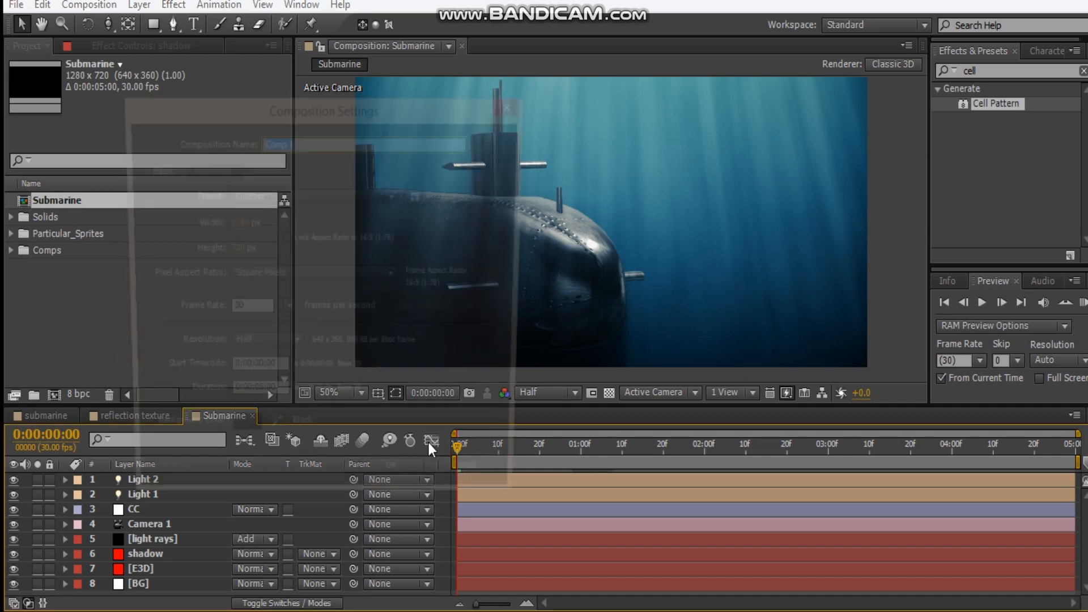
click(406, 486)
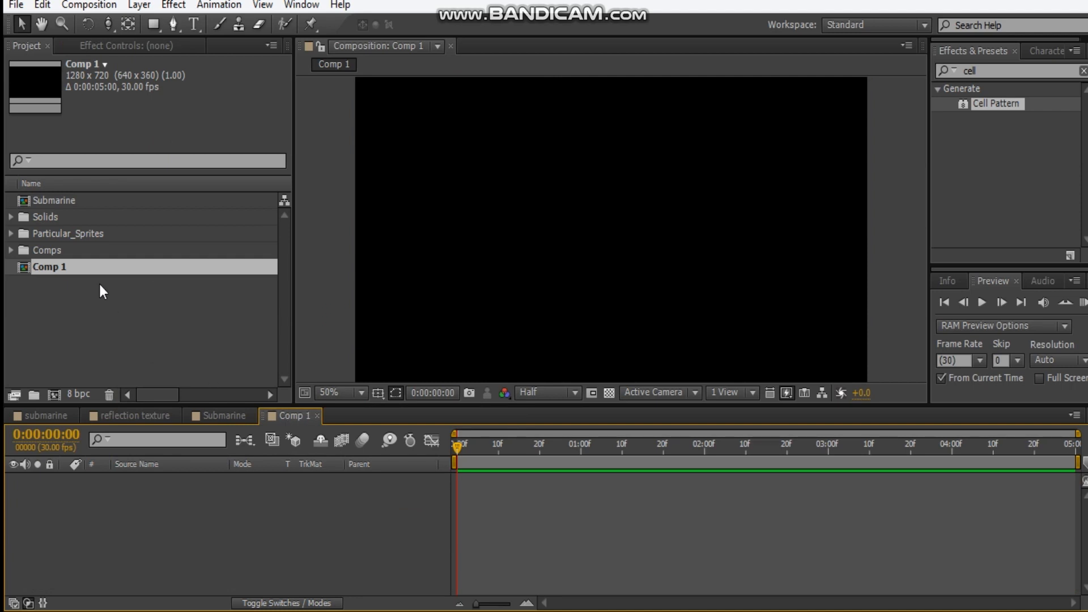
click(90, 269)
key(Return)
text(reflection)
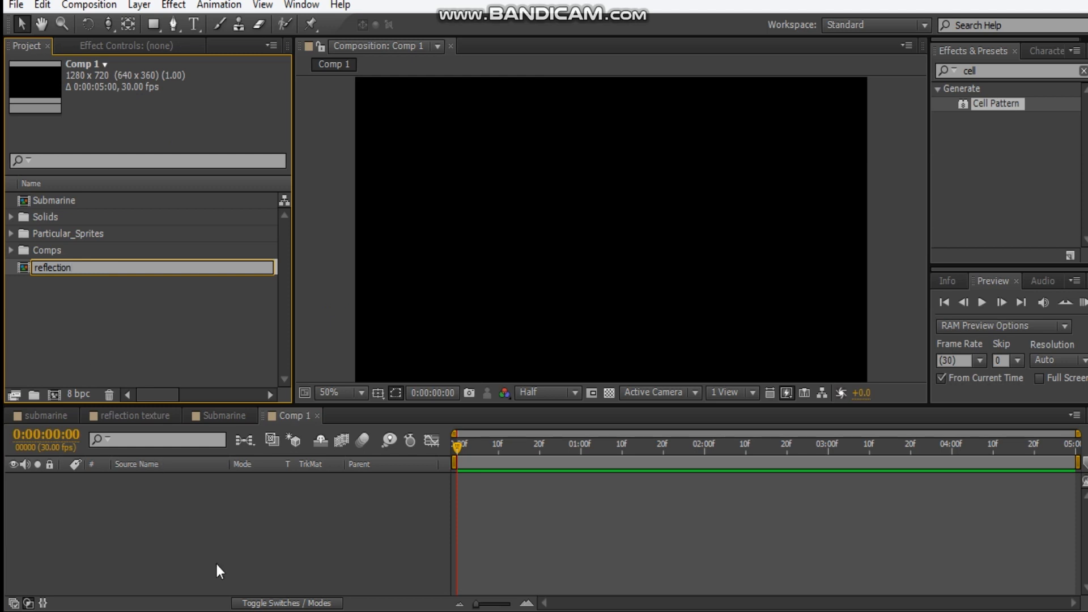
key(Return)
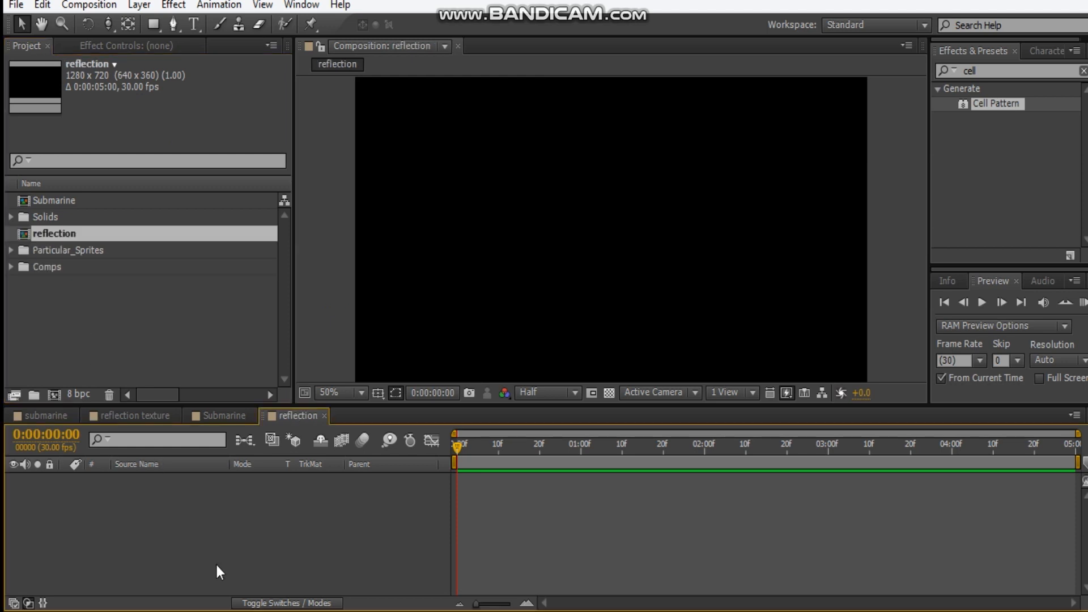
Add a black solid to the reflection composition and apply an inverted Bubbles Cell Pattern with size 37
key(ctrl+y)
click(490, 430)
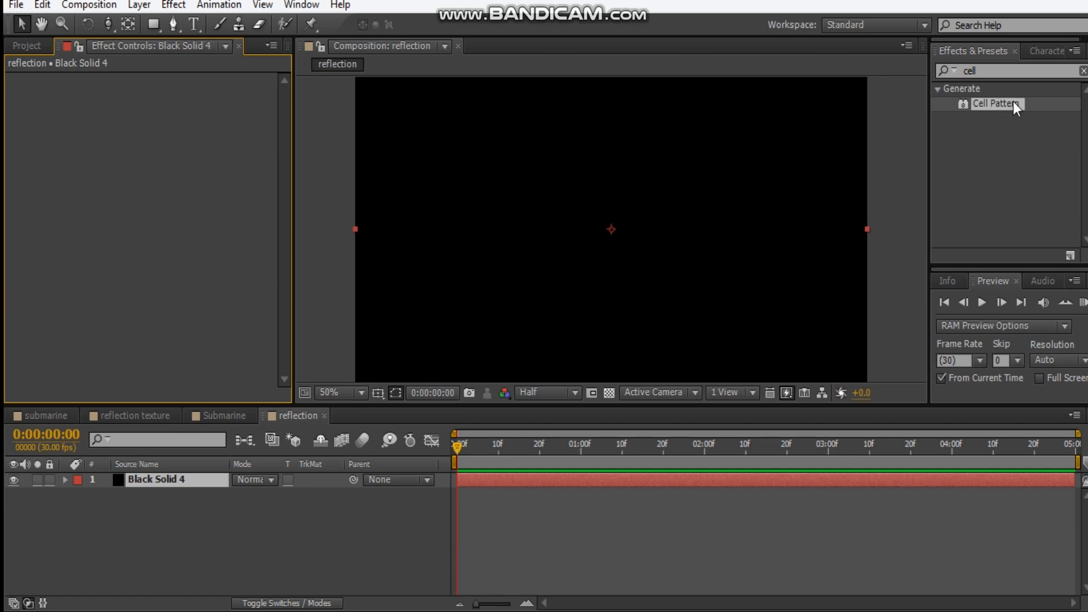
drag(1000, 111, 561, 226)
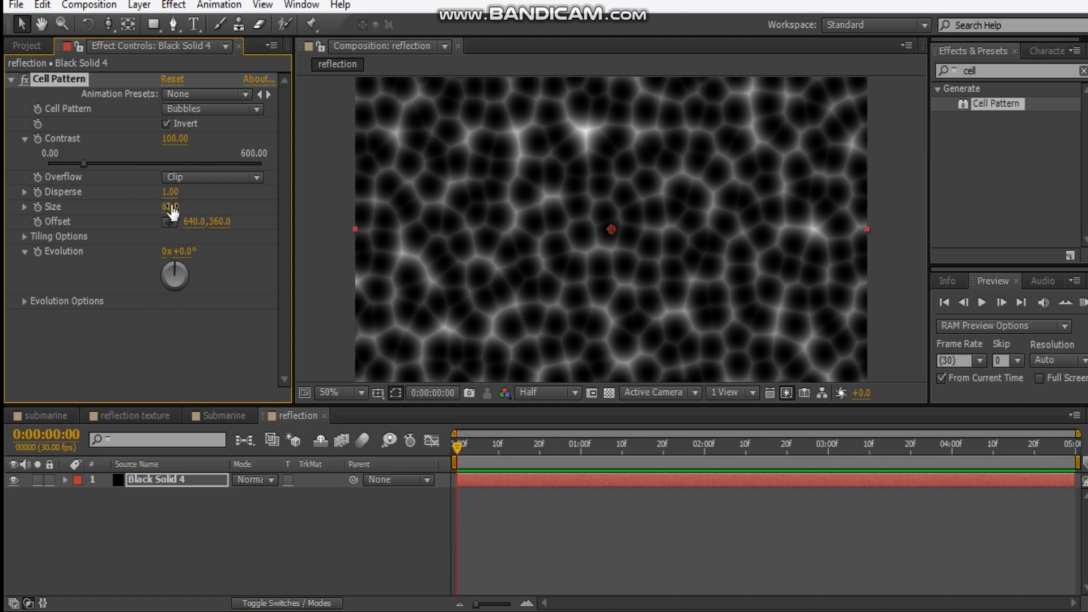
click(170, 207)
key(Return)
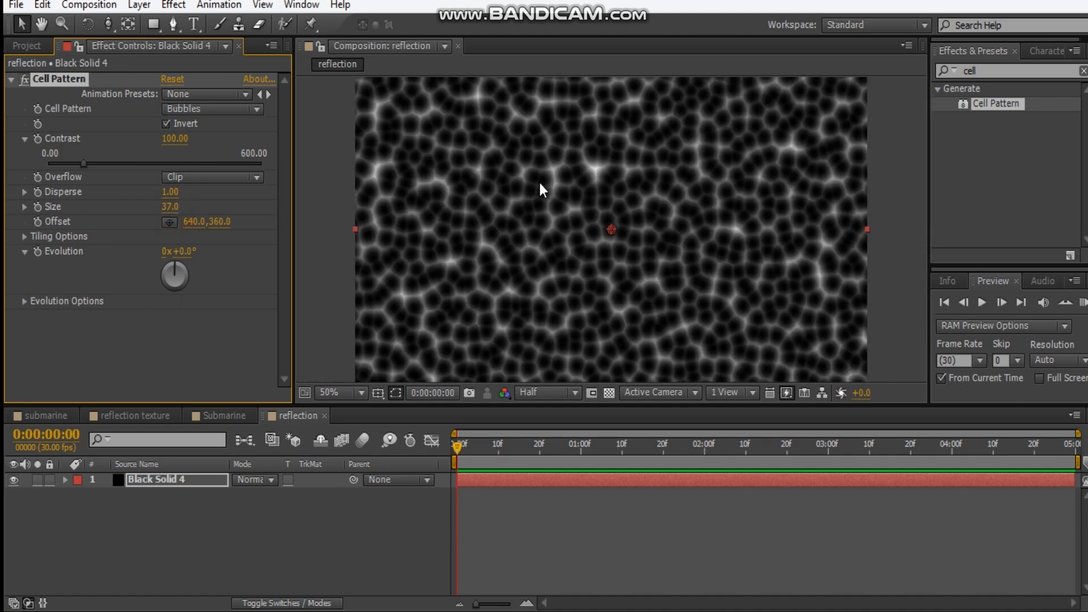
click(11, 80)
Add CC Vector Blur to the black solid and set its amount to 15
right_click(39, 64)
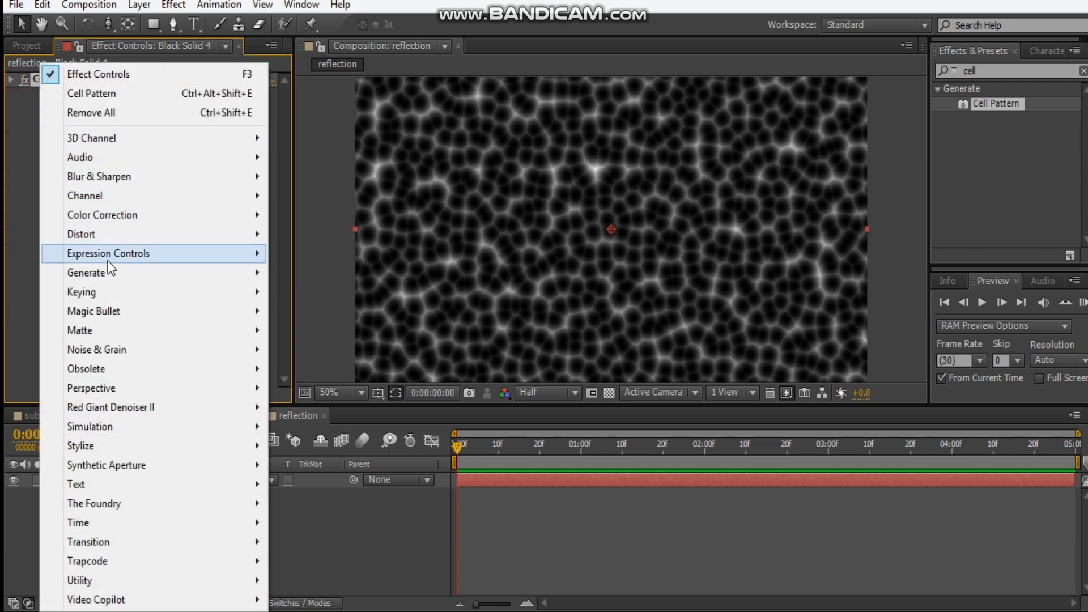
click(92, 176)
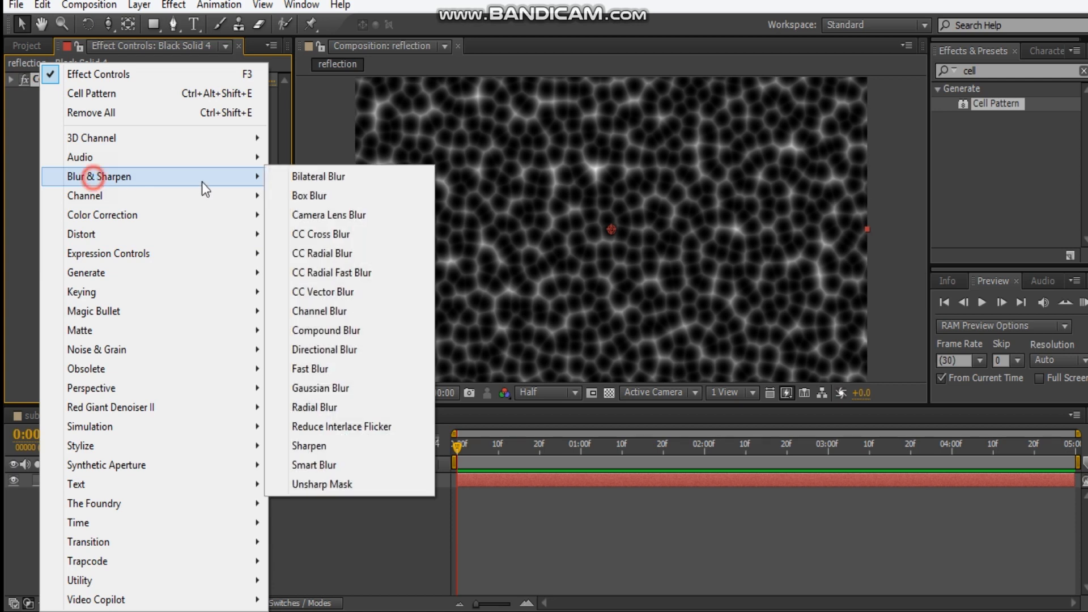
click(347, 292)
scroll(604, 226, up, 2)
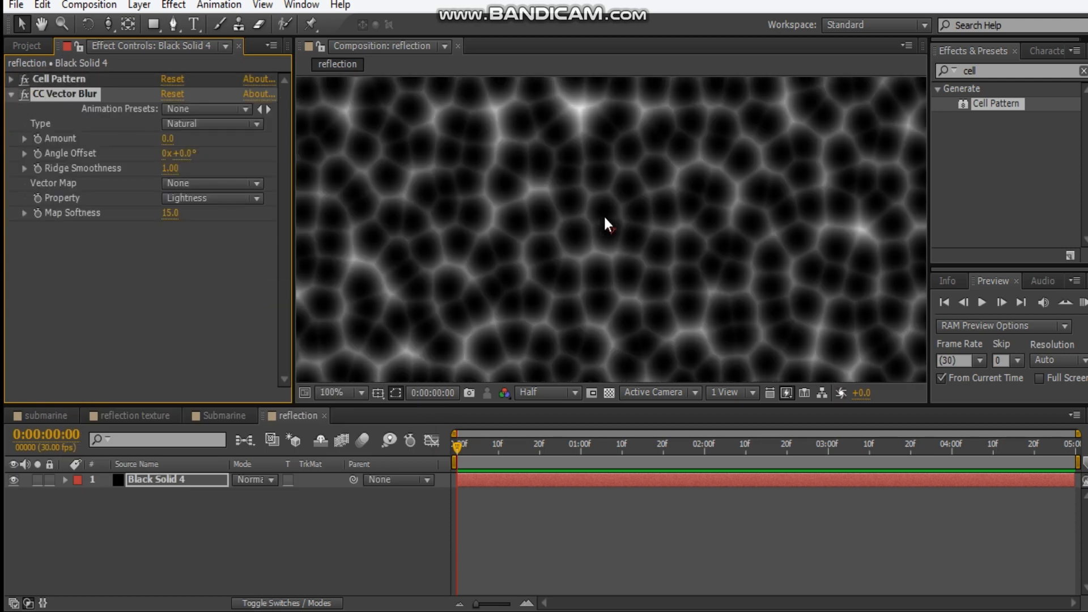
click(164, 138)
text(10)
key(Return)
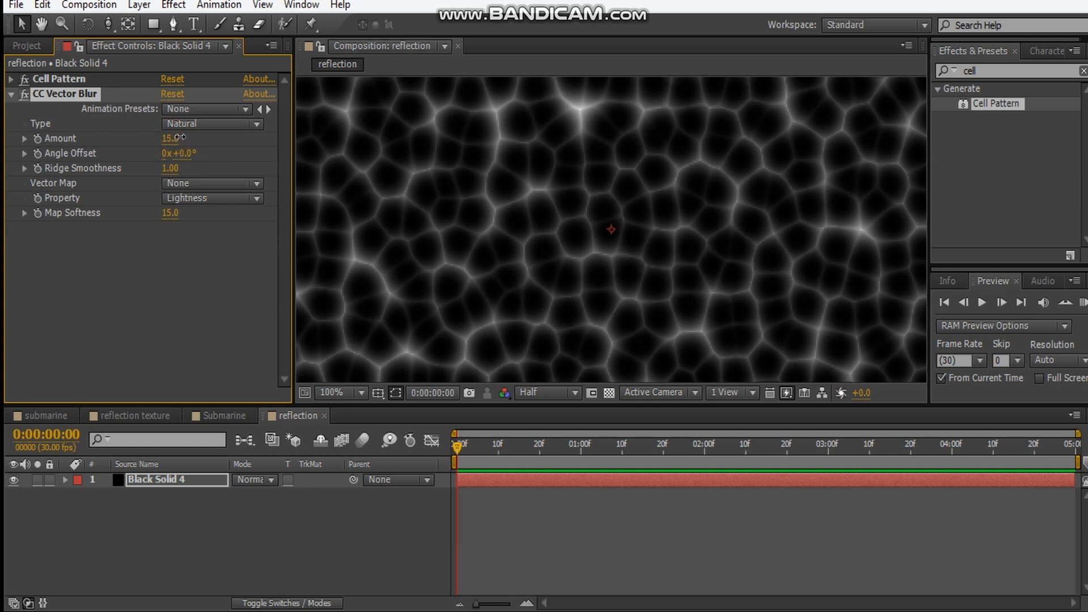
right_click(112, 283)
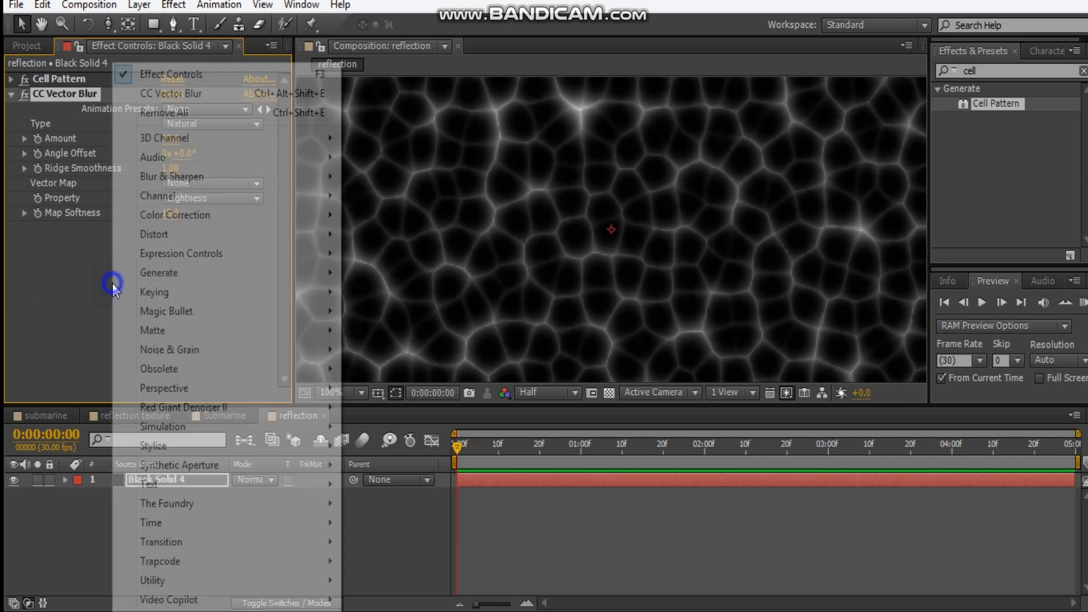
click(198, 217)
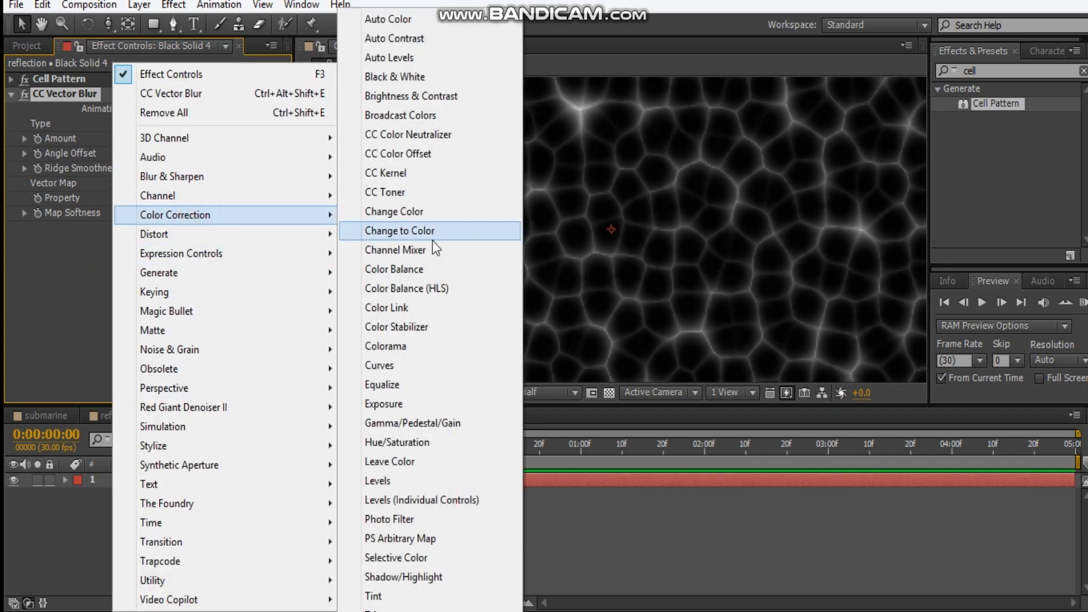
click(29, 304)
click(1012, 64)
drag(1024, 69, 896, 68)
text(extra)
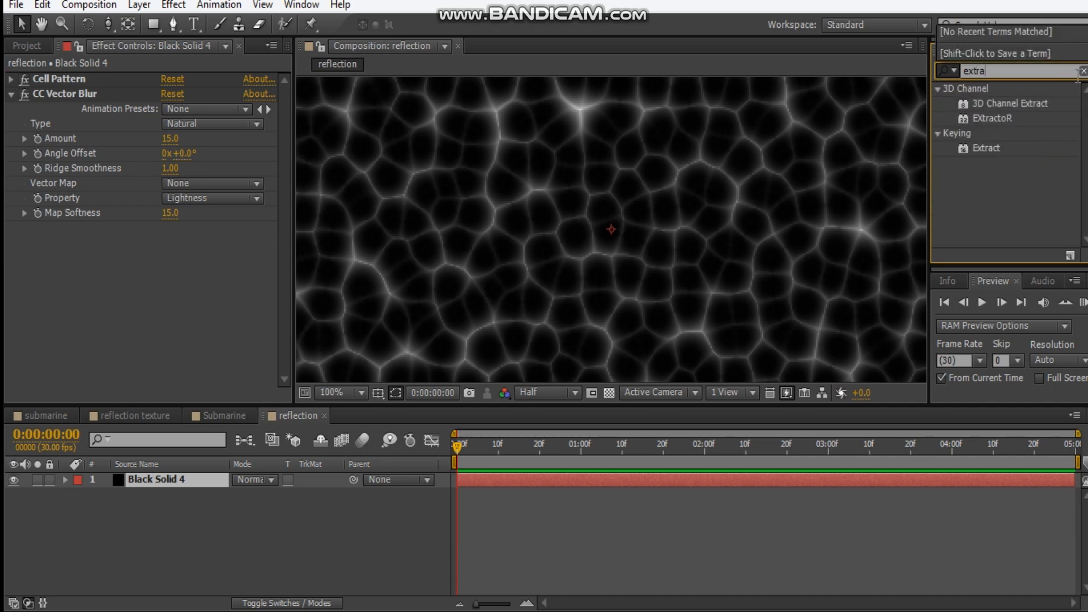
click(1083, 70)
right_click(153, 309)
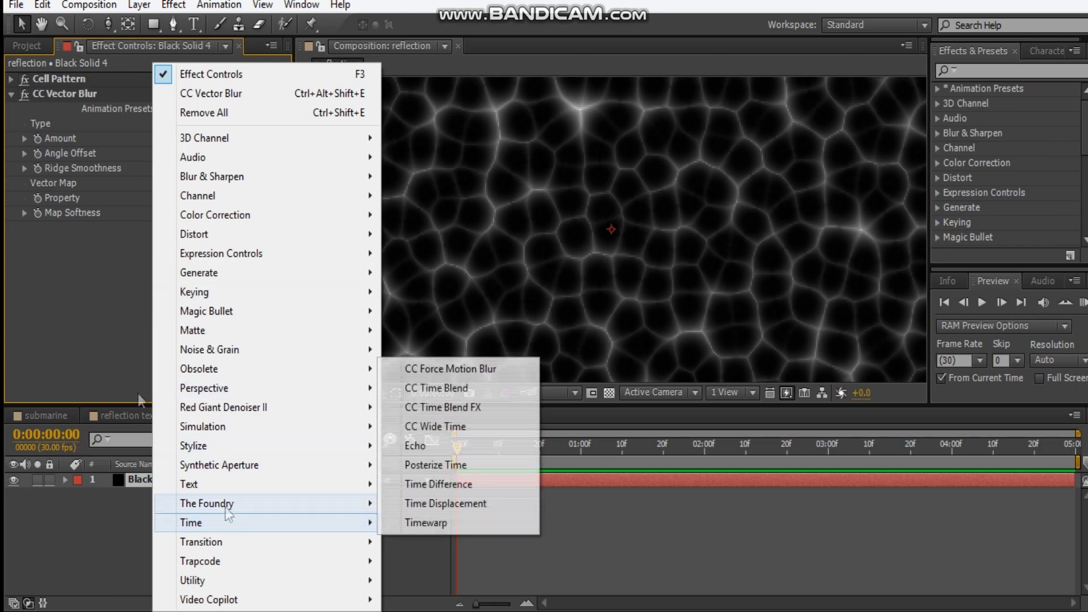
click(79, 322)
Apply the Extract keying effect to the black solid and lower its white point to 36
right_click(131, 274)
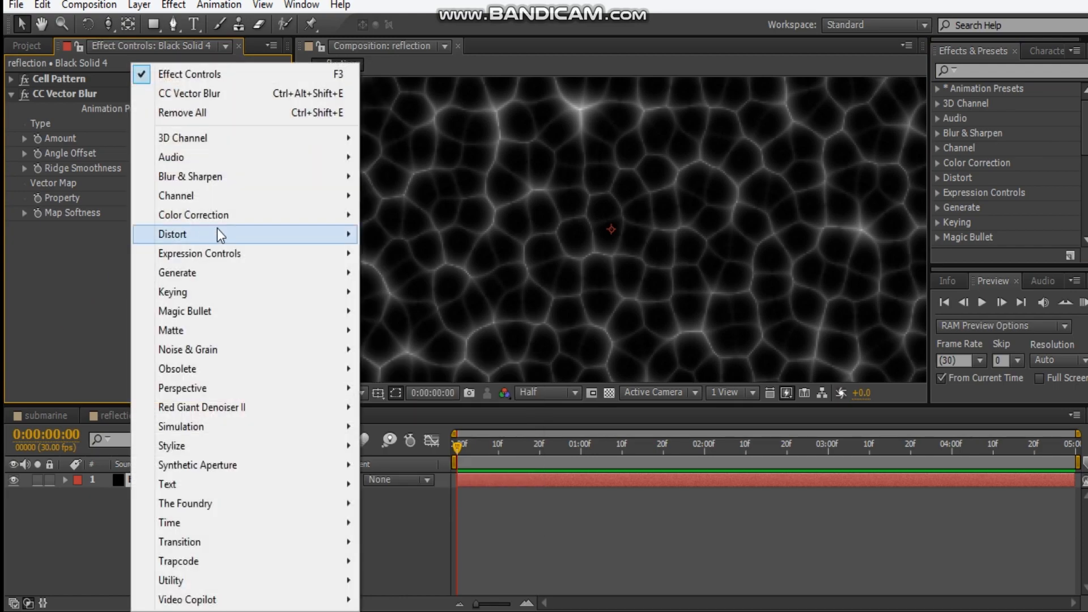
mouse_move(237, 450)
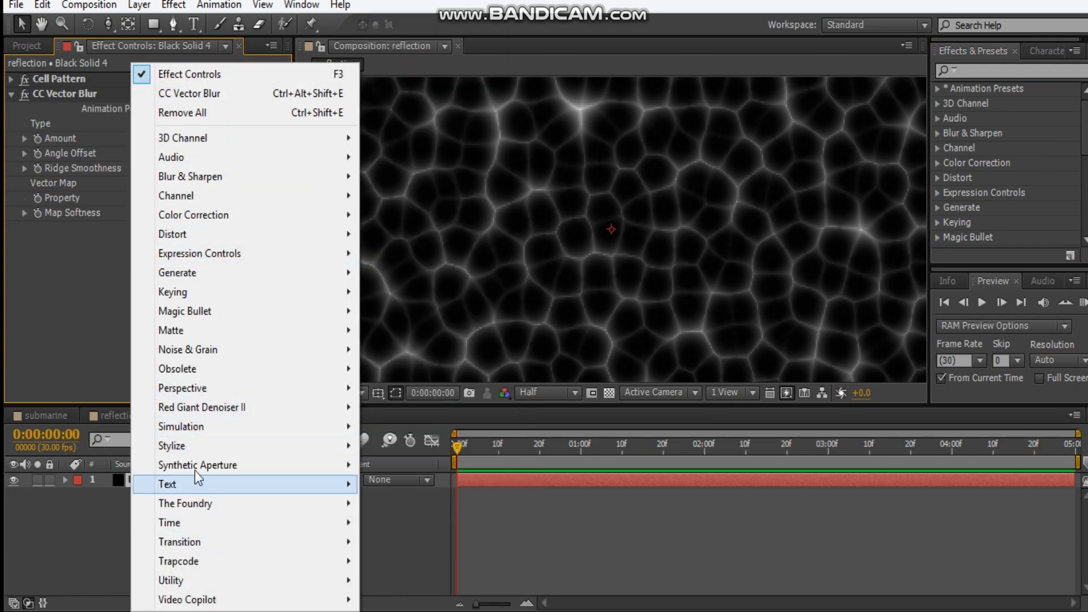
mouse_move(276, 298)
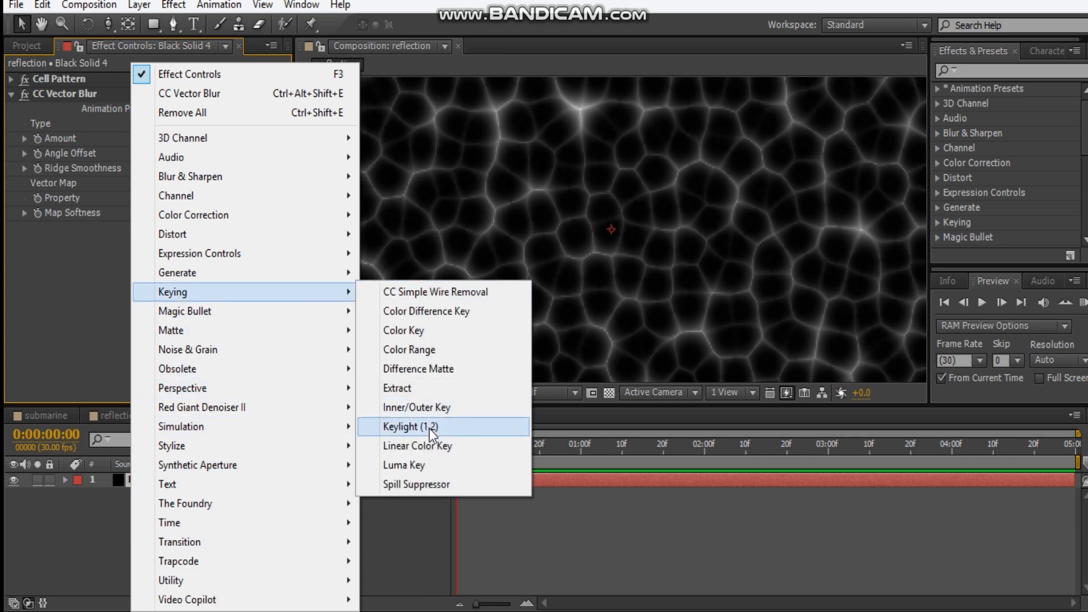
click(420, 388)
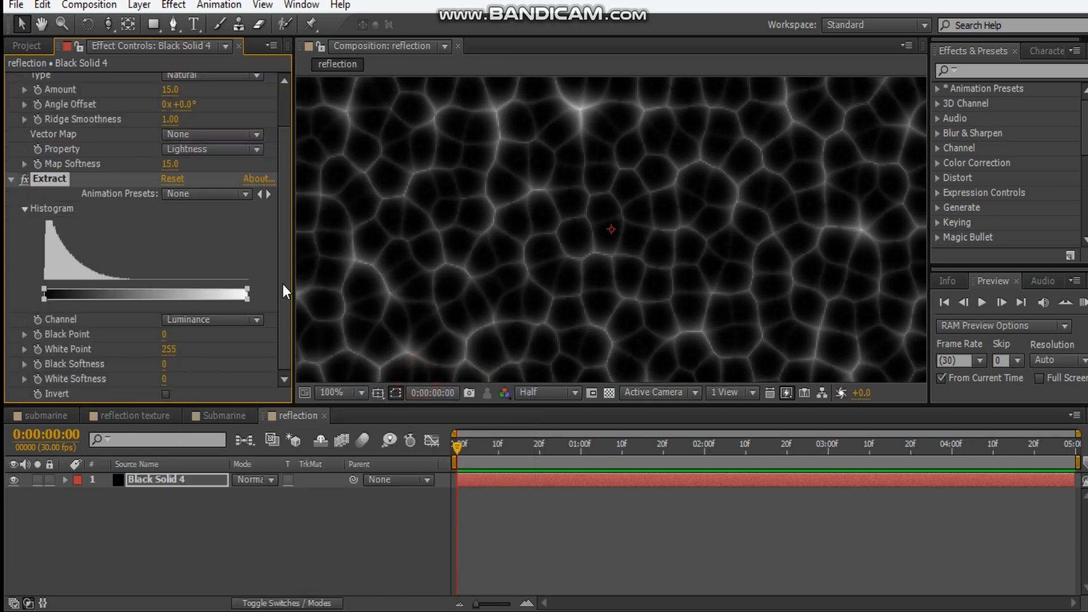
drag(248, 300, 184, 306)
drag(248, 293, 62, 292)
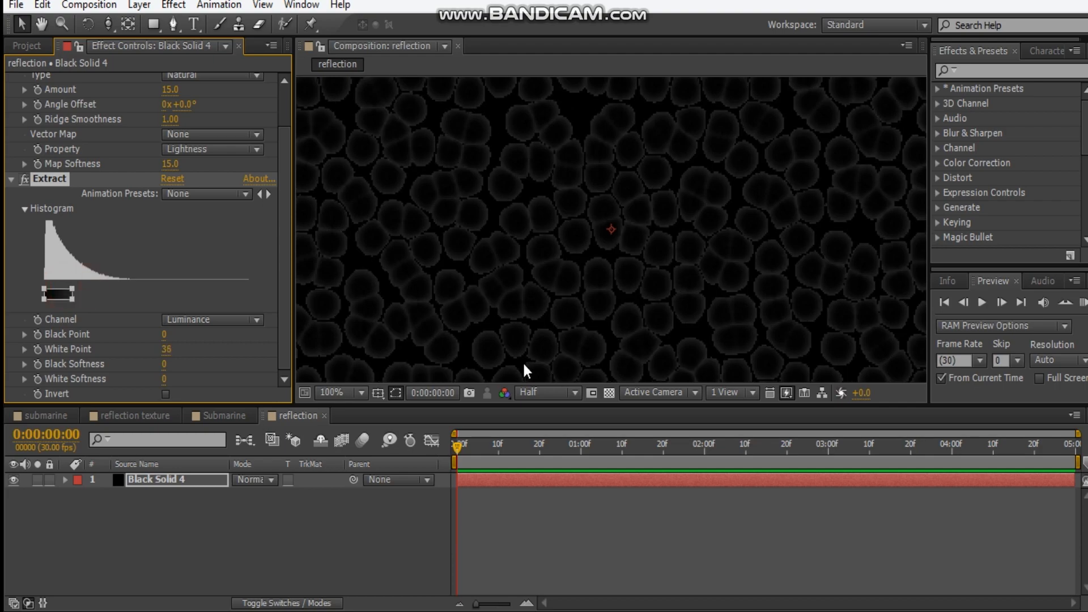
Turn on the transparency grid and raise the Extract white point to 51
click(610, 393)
drag(583, 250, 634, 301)
scroll(633, 302, down, 1)
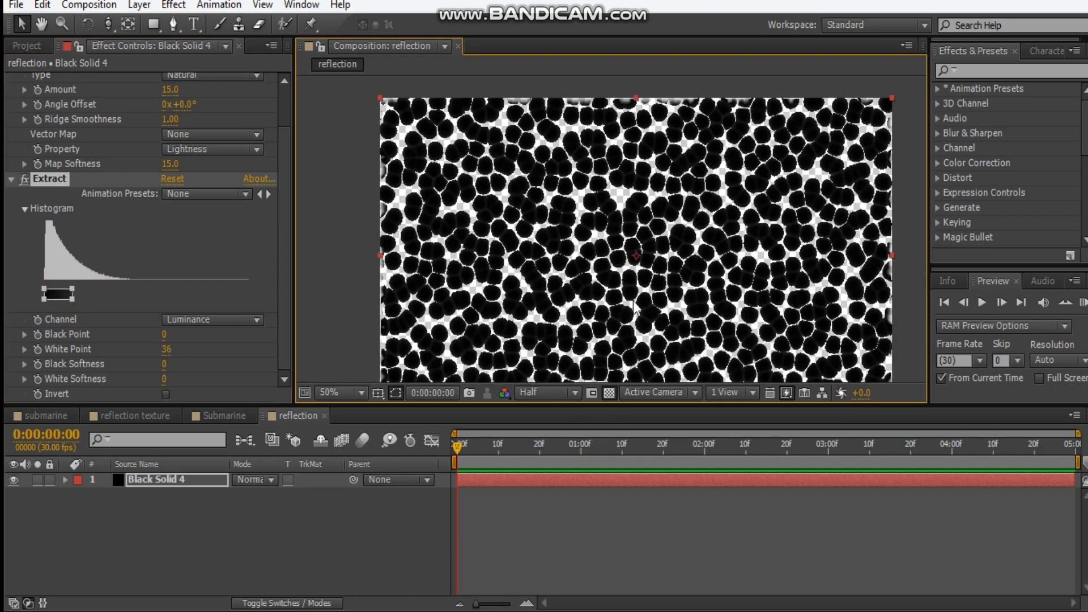
scroll(419, 278, up, 2)
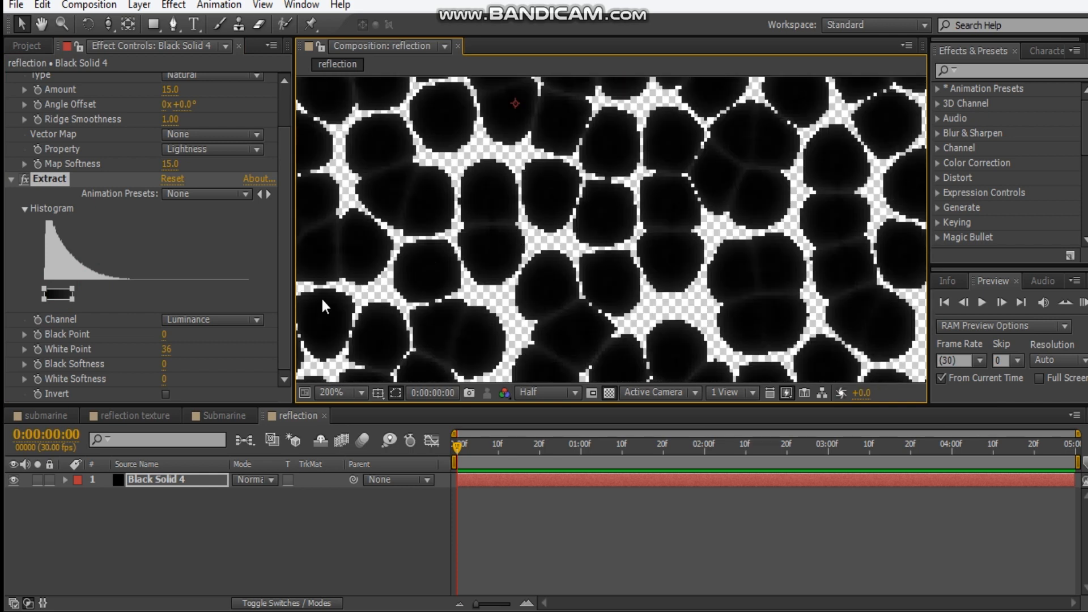
mouse_move(73, 293)
mouse_down()
mouse_move(95, 292)
mouse_move(86, 294)
mouse_up()
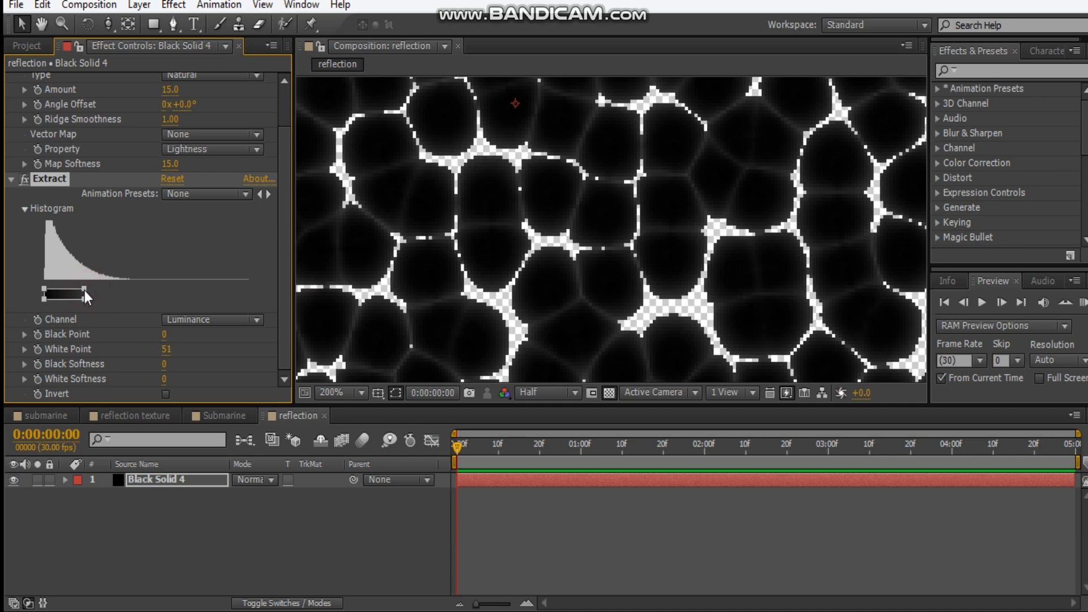
Drive the Cell Pattern's Evolution with the expression time*300 and preview the animated pattern
click(10, 178)
click(11, 94)
click(11, 79)
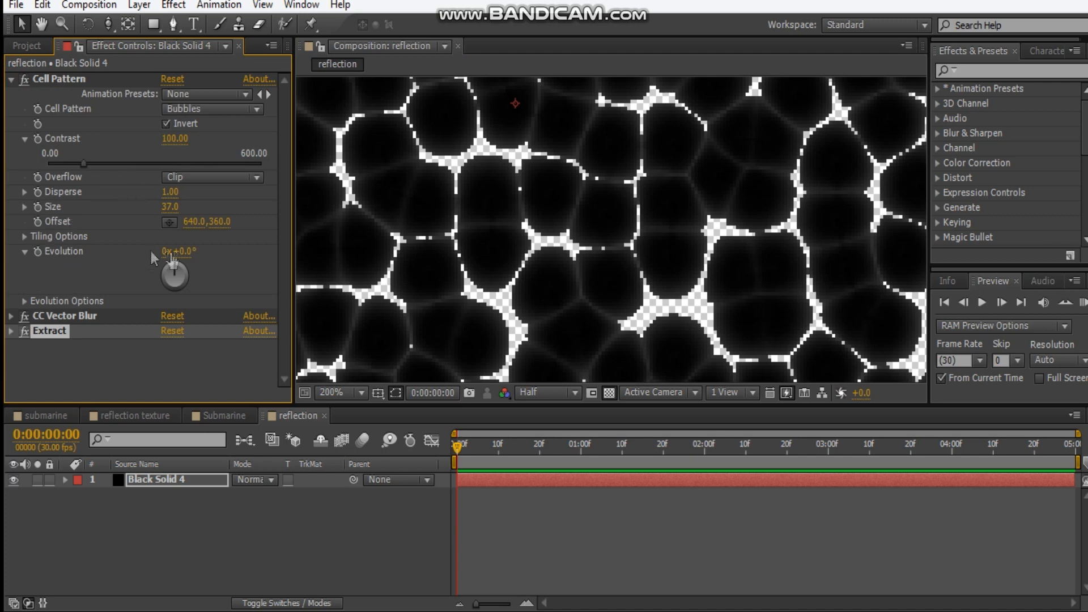
mouse_move(184, 258)
mouse_down()
mouse_move(233, 257)
mouse_move(195, 268)
mouse_up()
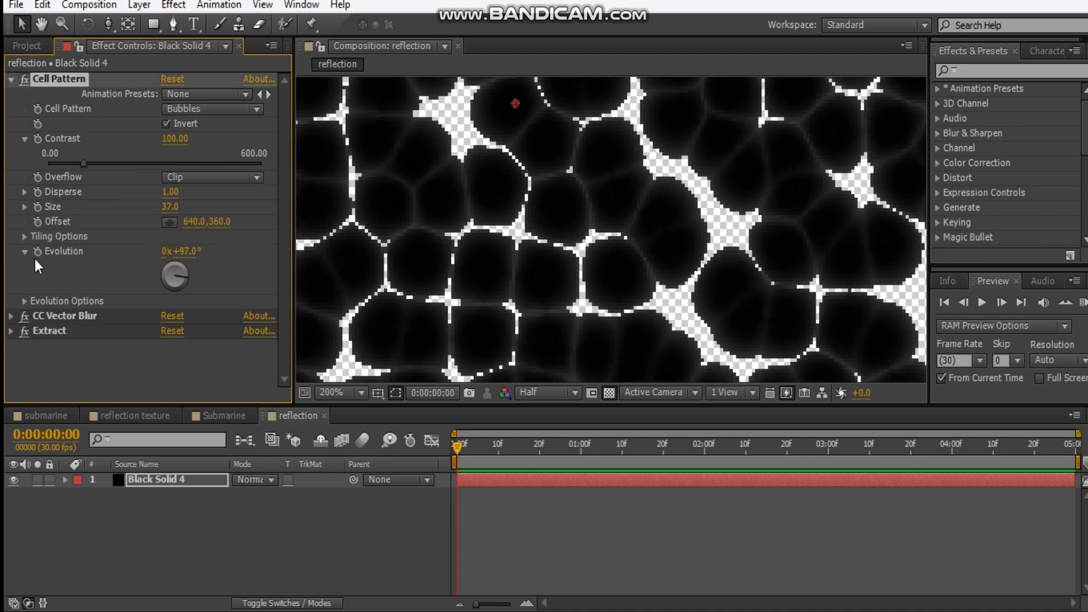
alt+click(38, 252)
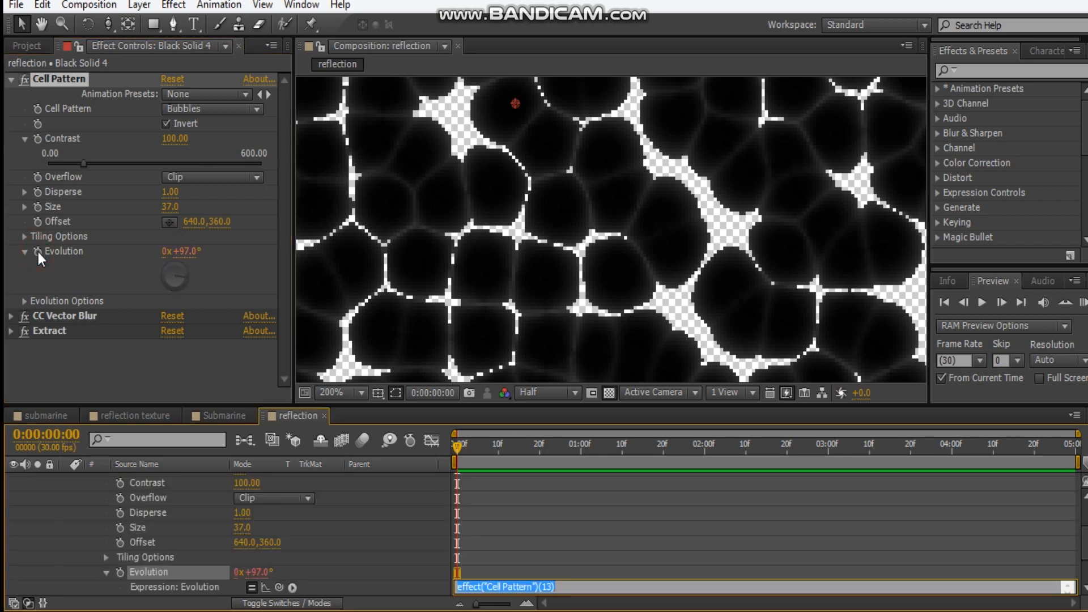
text(time*300)
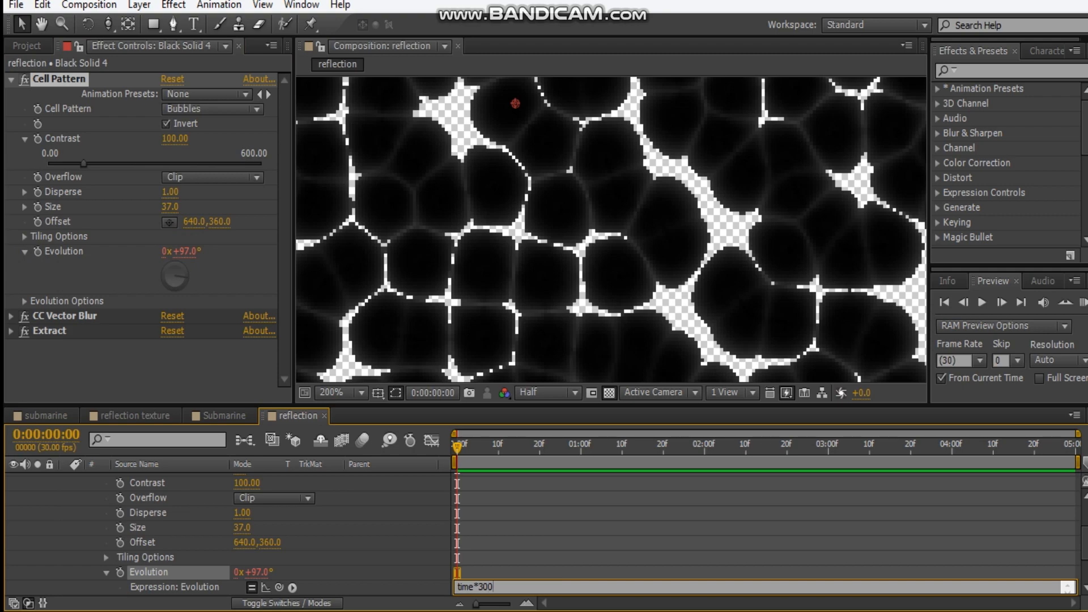
click(586, 533)
key(space)
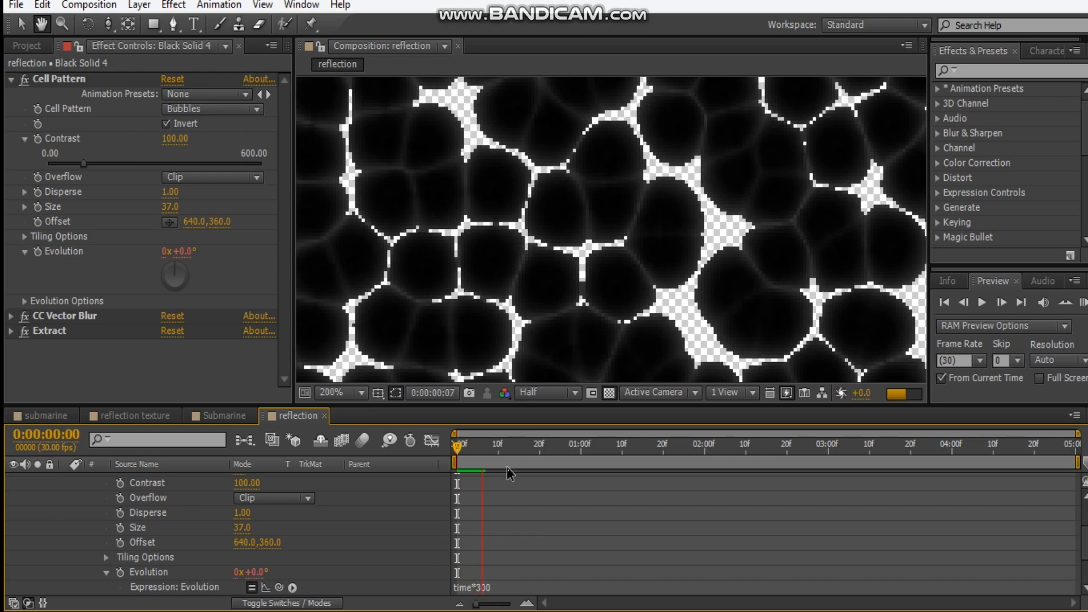
click(469, 457)
scroll(550, 277, down, 4)
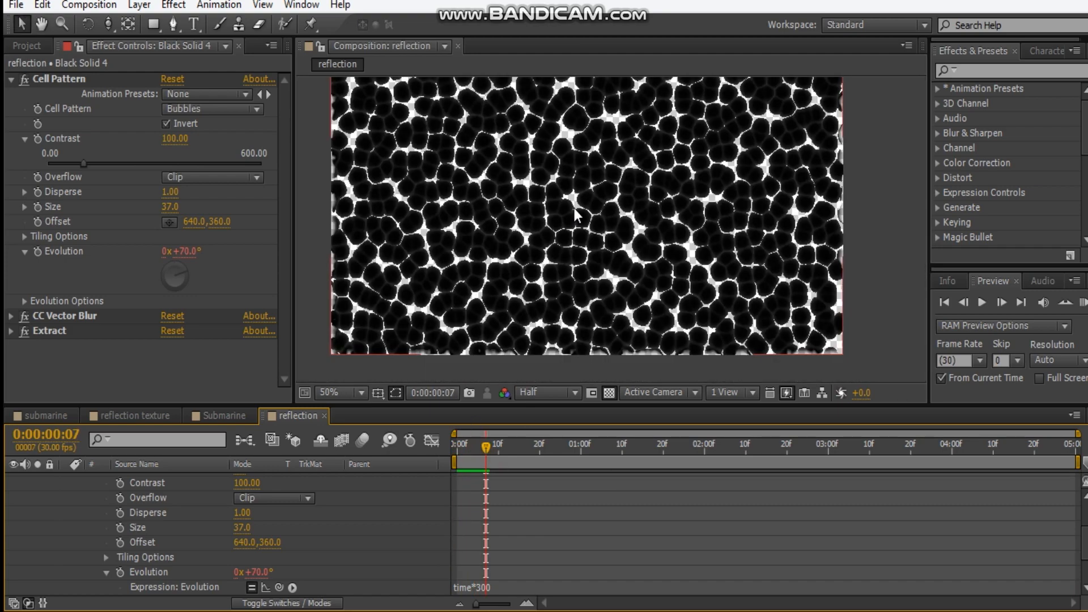
Add the reflection composition as the top layer of the Submarine composition and hide it
click(235, 419)
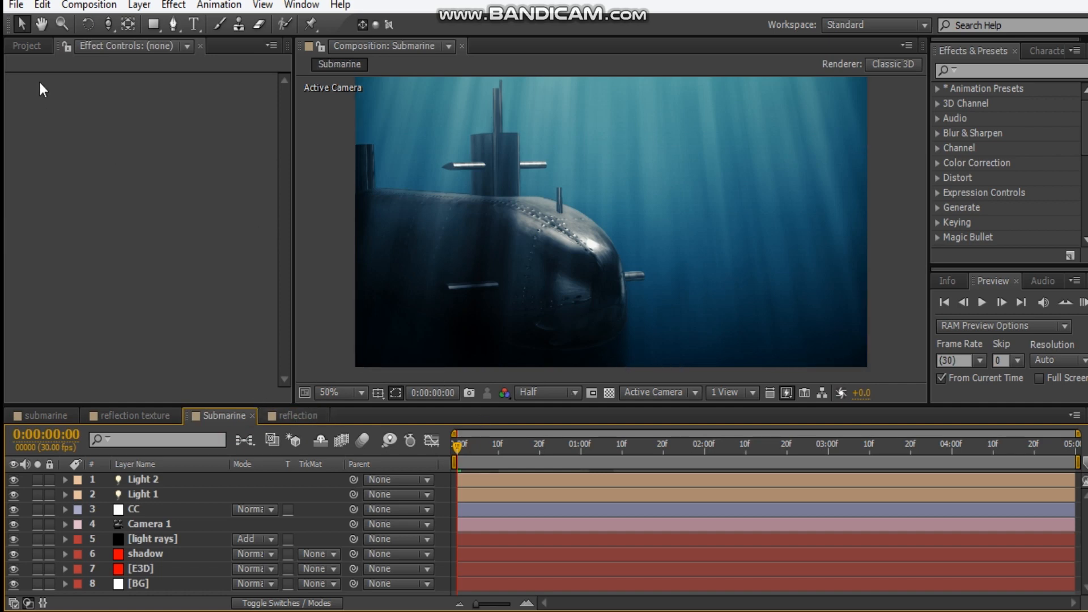
click(25, 50)
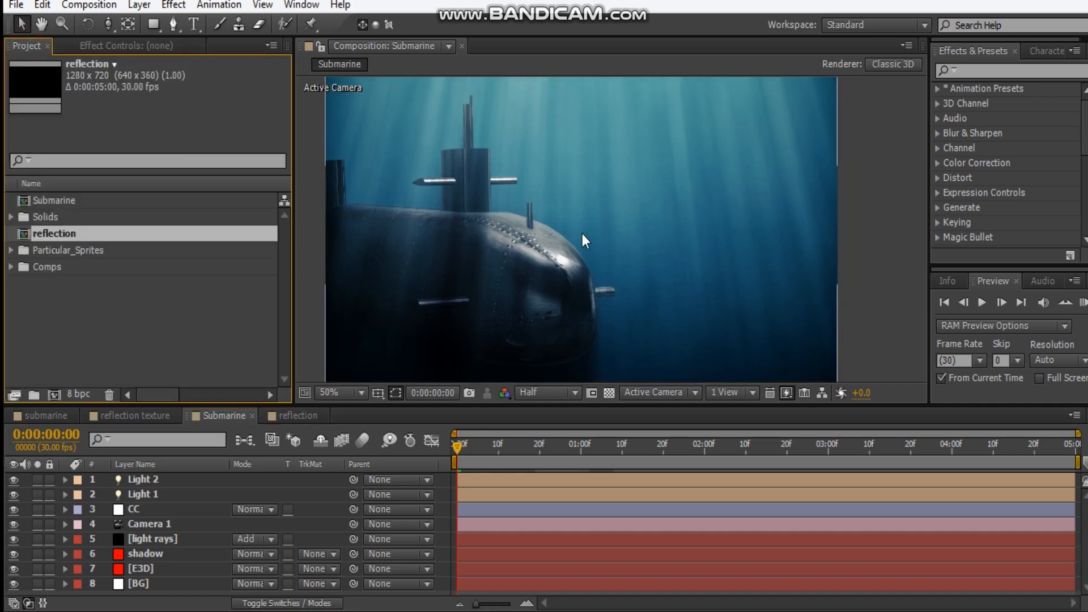
drag(54, 230, 457, 464)
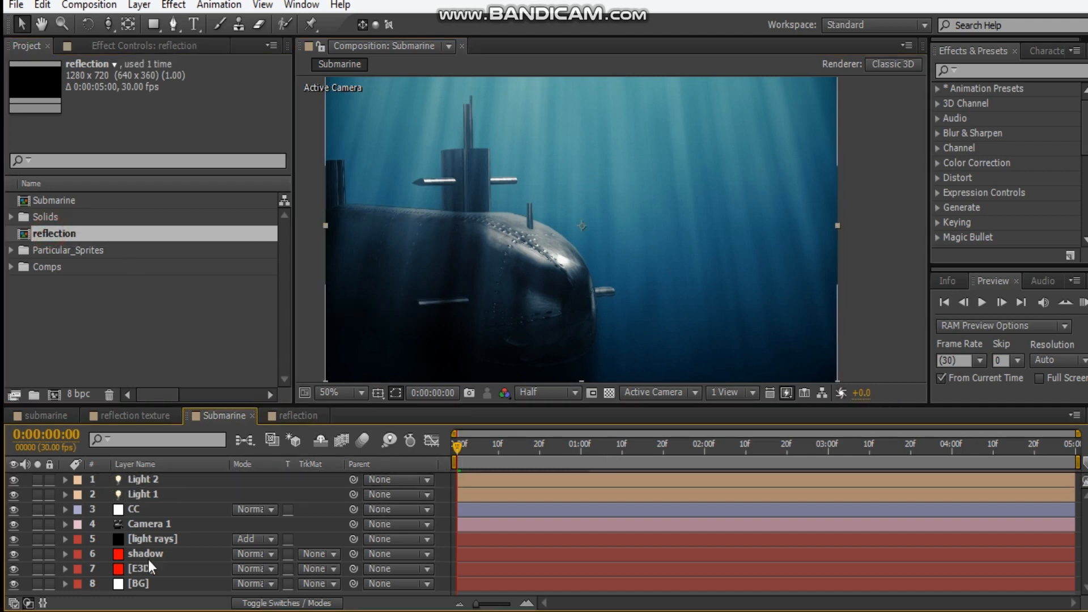
click(13, 480)
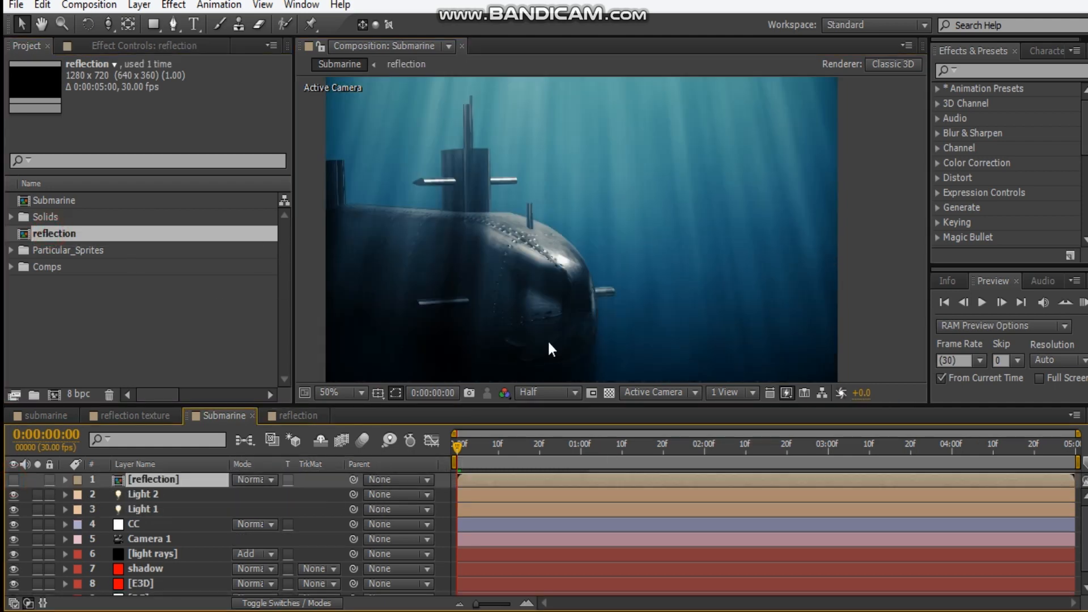
Assign the reflection layer as Layer 1 of the custom texture maps in the E3D layer's Element effect
click(85, 45)
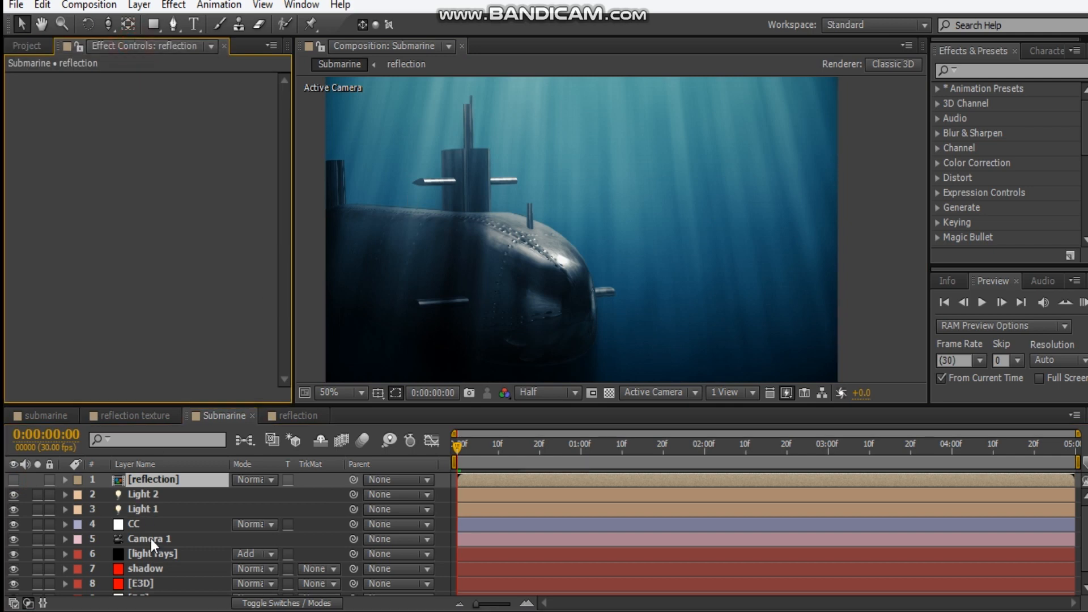
click(162, 581)
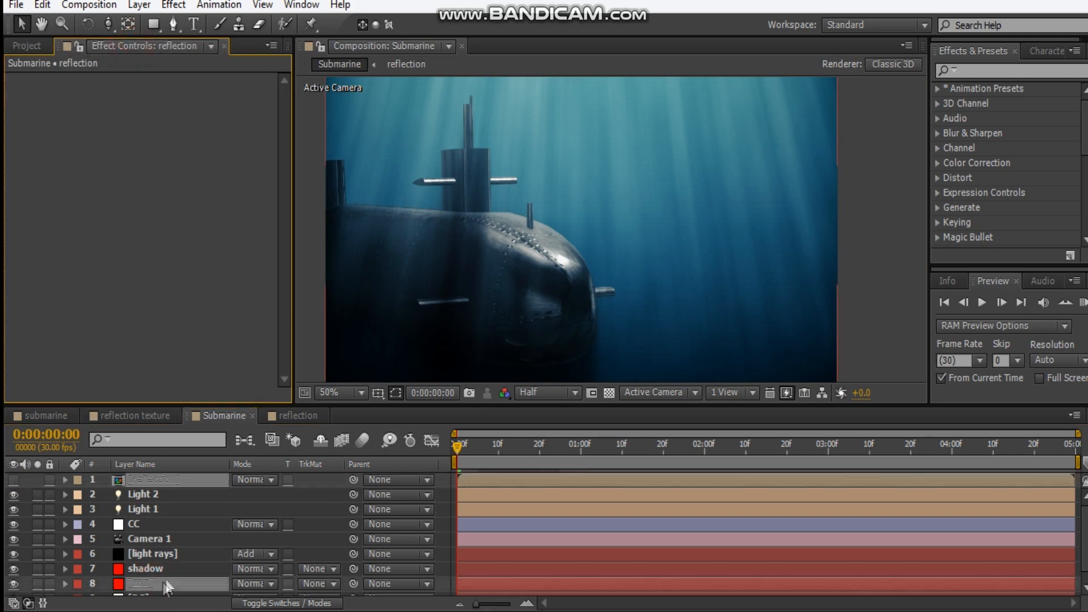
click(24, 257)
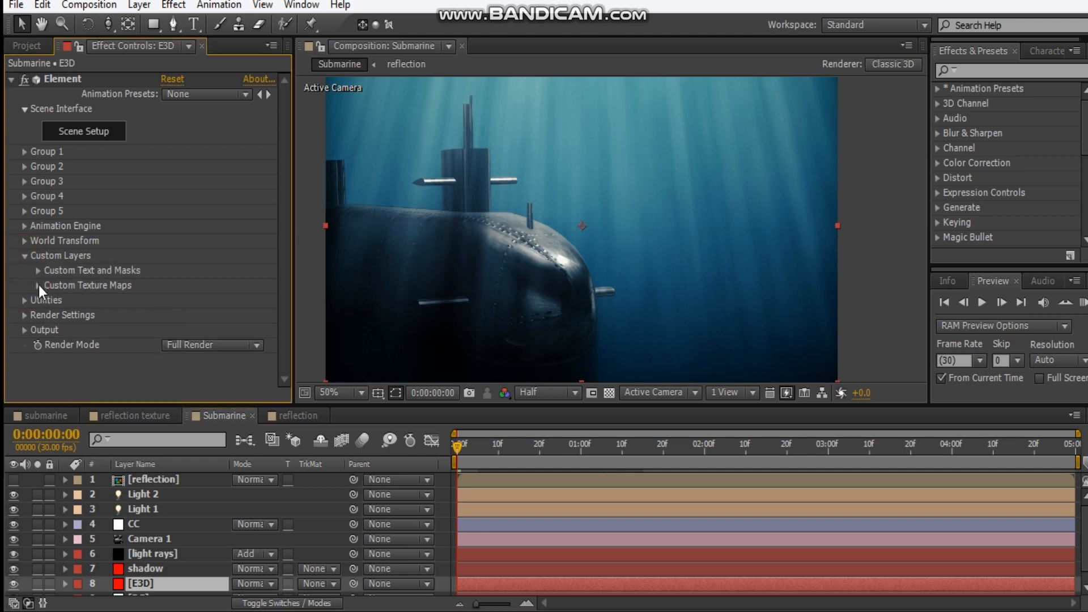
click(38, 285)
scroll(216, 266, down, 2)
click(217, 262)
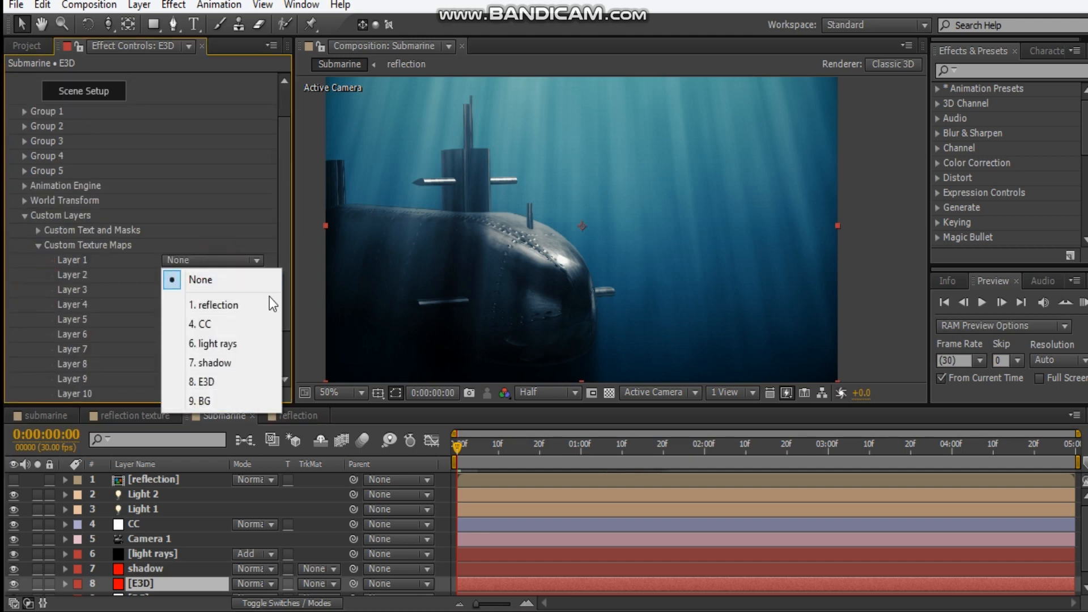
click(255, 304)
scroll(116, 291, up, 2)
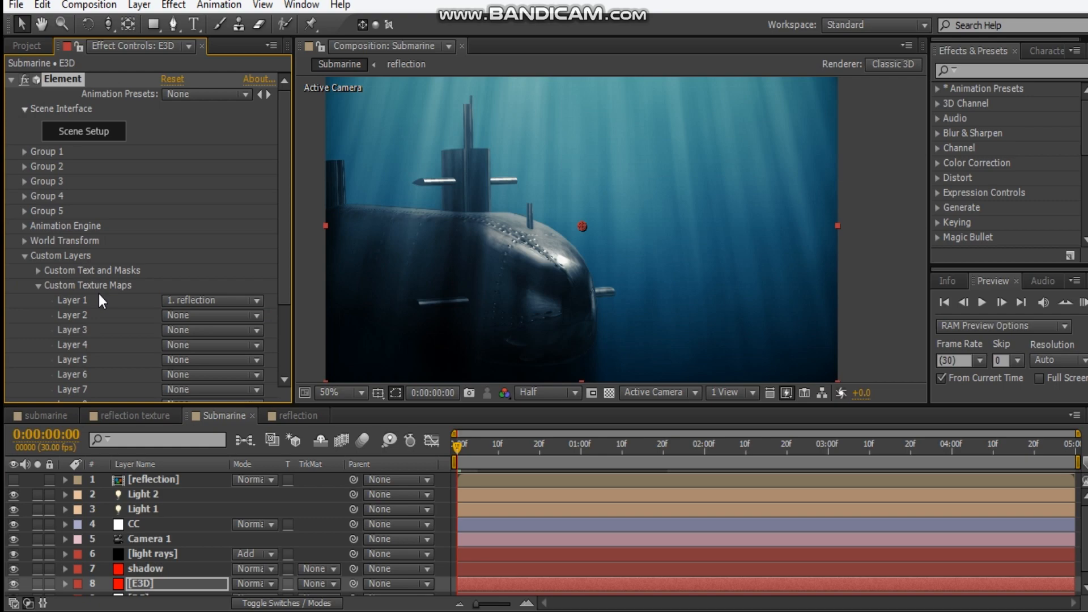
Create a plane model in the Element scene setup, place it outside the submarine's group folder and assign it to group 2
click(85, 135)
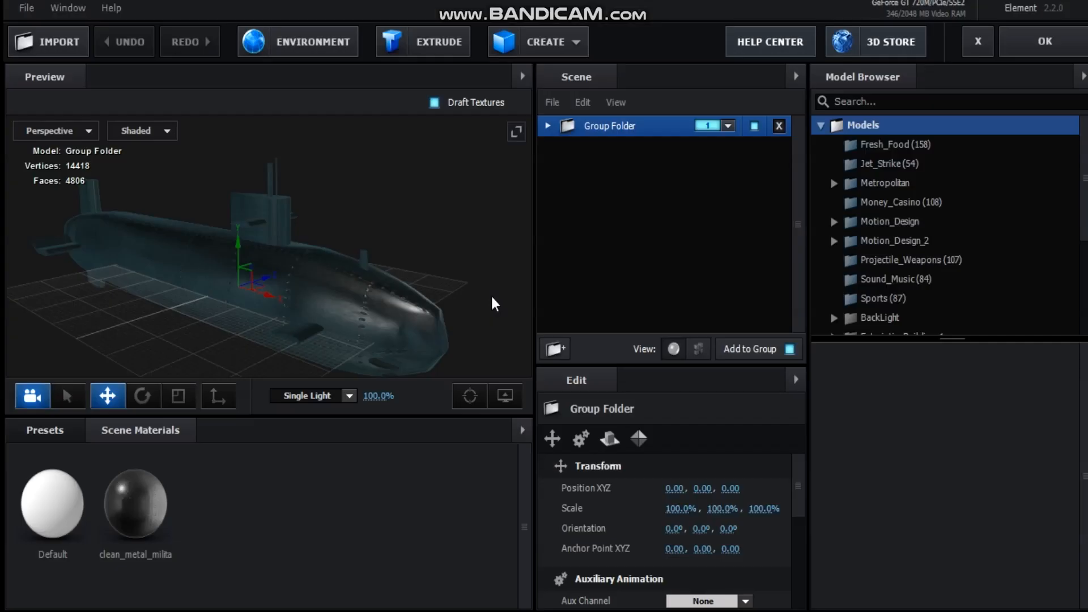
click(538, 41)
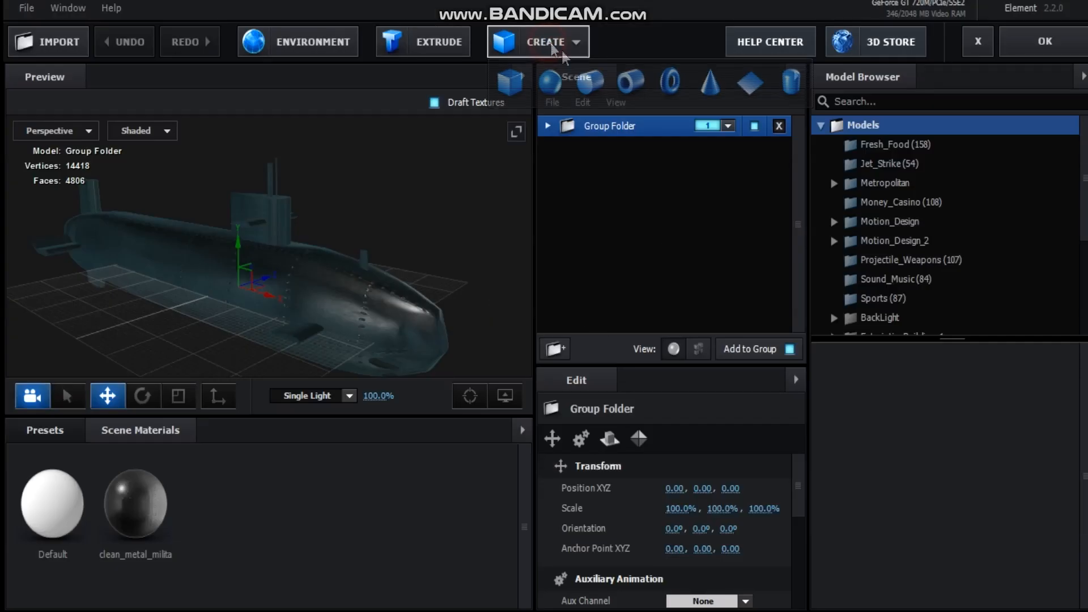
click(747, 88)
drag(591, 148, 637, 118)
click(728, 125)
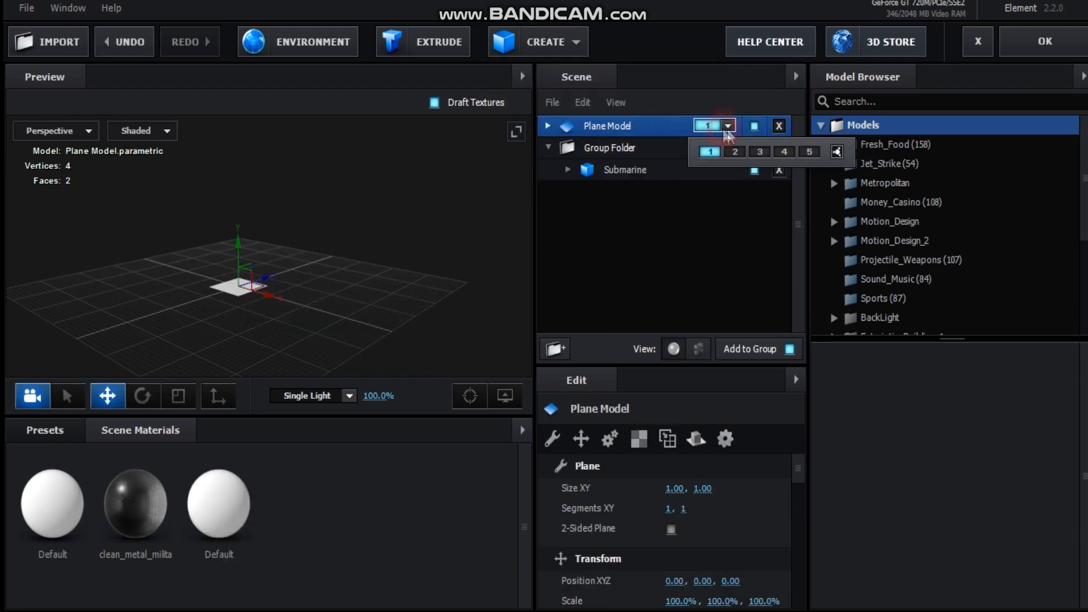
click(735, 152)
click(641, 235)
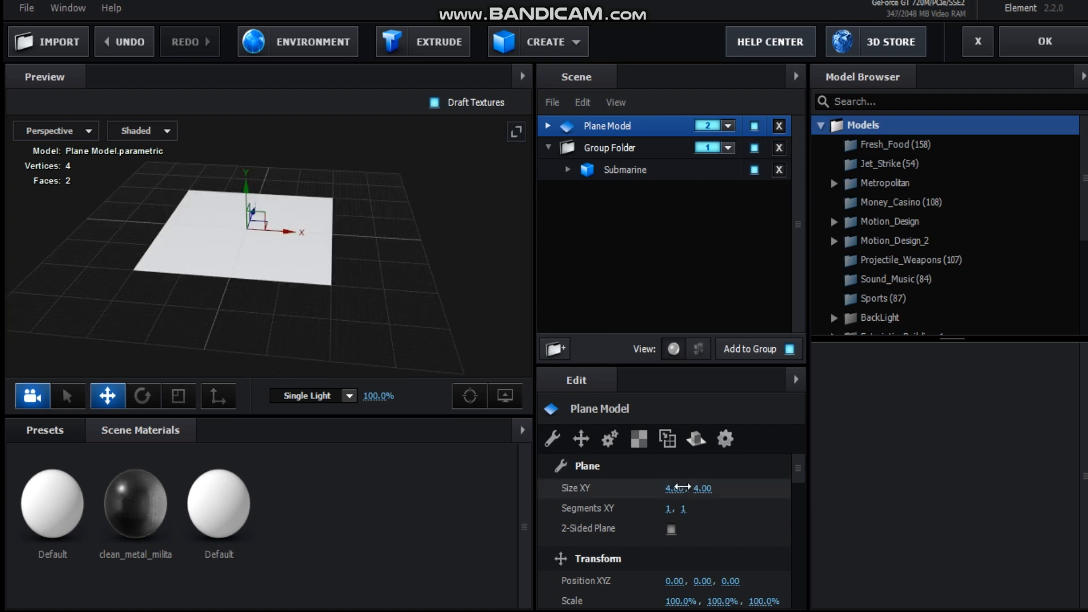
Set the plane model's size to 5.00 by 5.00
click(683, 487)
text(5)
key(Tab)
text(5)
key(Return)
click(432, 306)
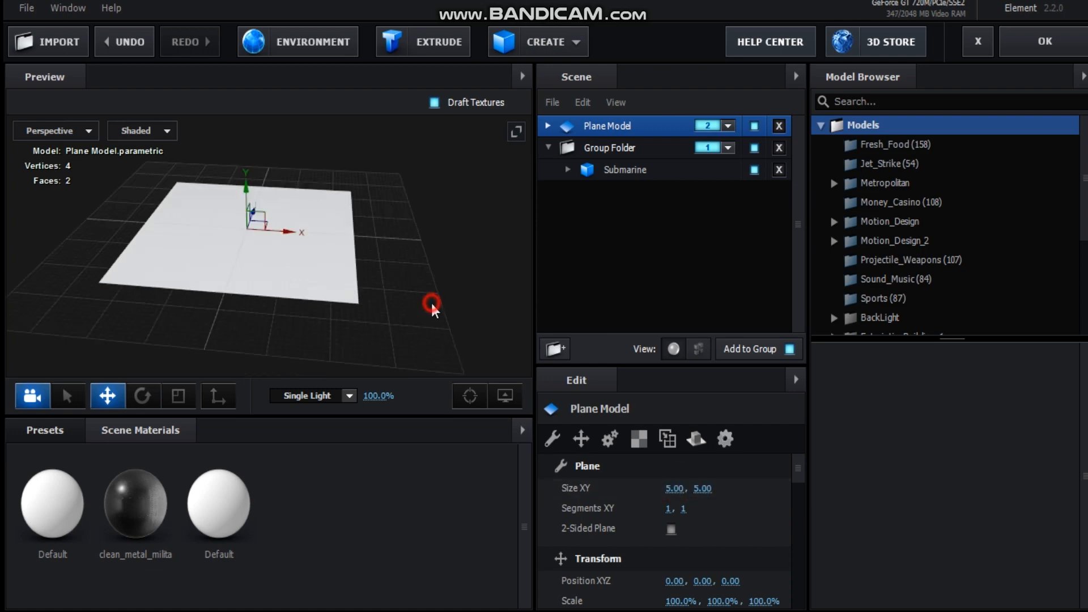
Set the diffuse texture of the plane's Default material to Custom Layer 1 [reflection] and inspect it up close
click(547, 126)
click(719, 148)
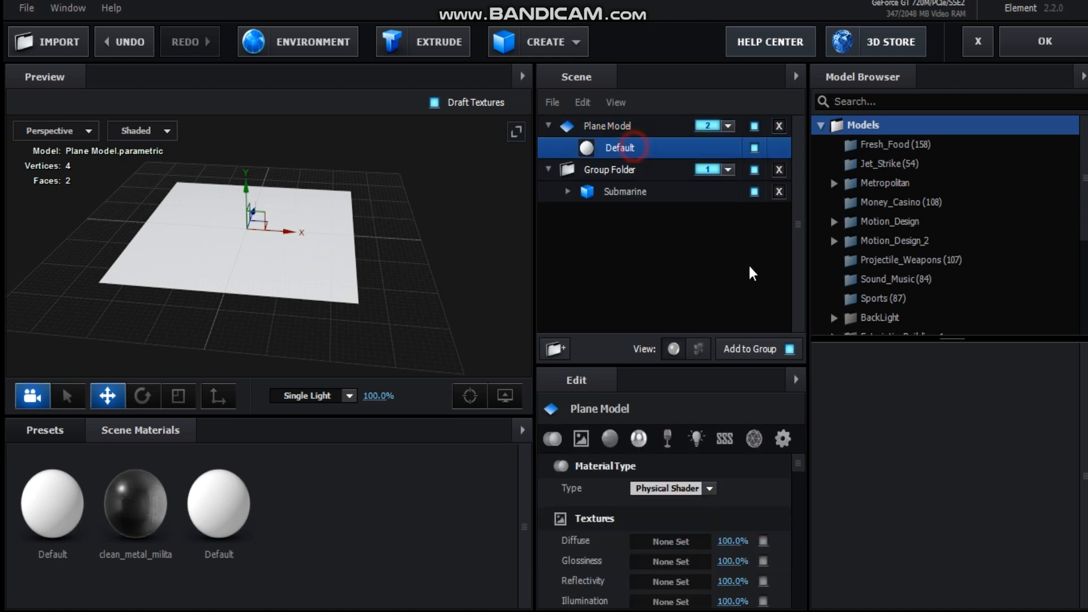
click(670, 541)
click(661, 297)
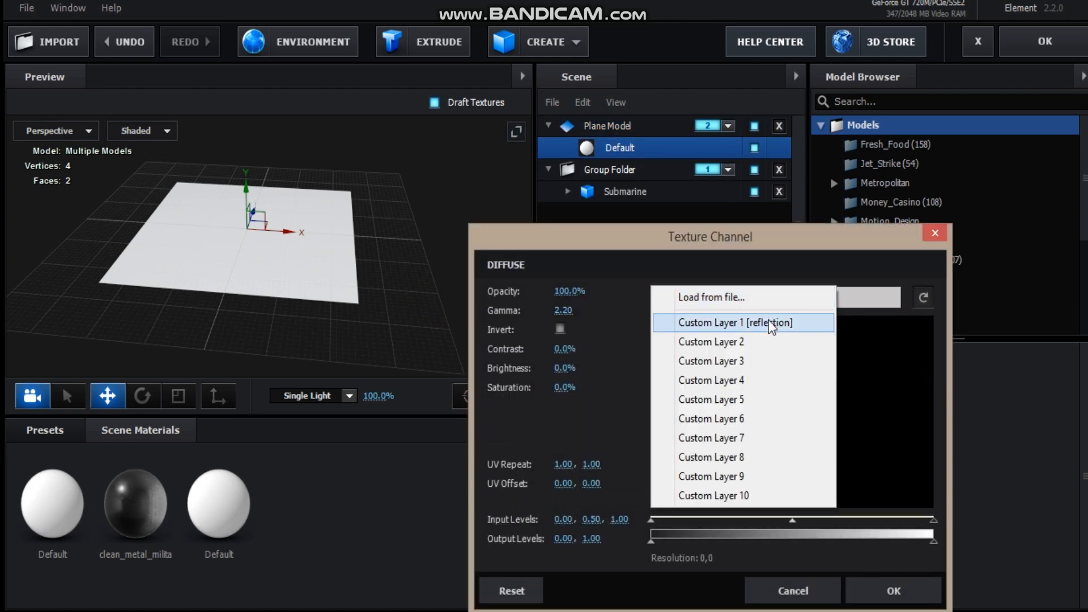
click(772, 323)
click(894, 590)
drag(405, 281, 286, 274)
scroll(295, 275, up, 5)
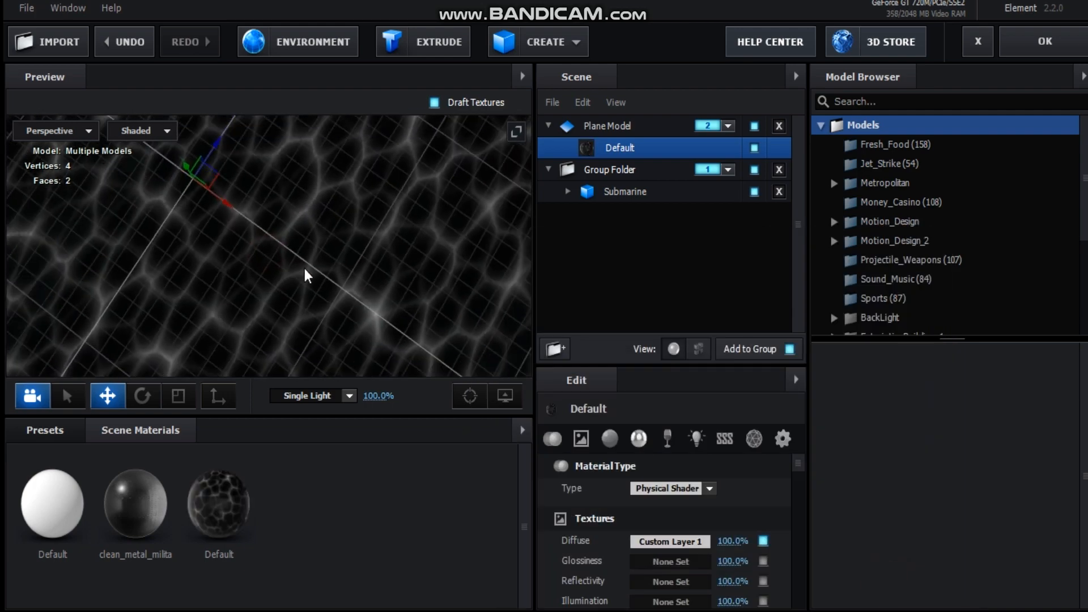
Set the Alpha Threshold in the advanced settings of the plane's Default material to 1.00
scroll(306, 276, down, 3)
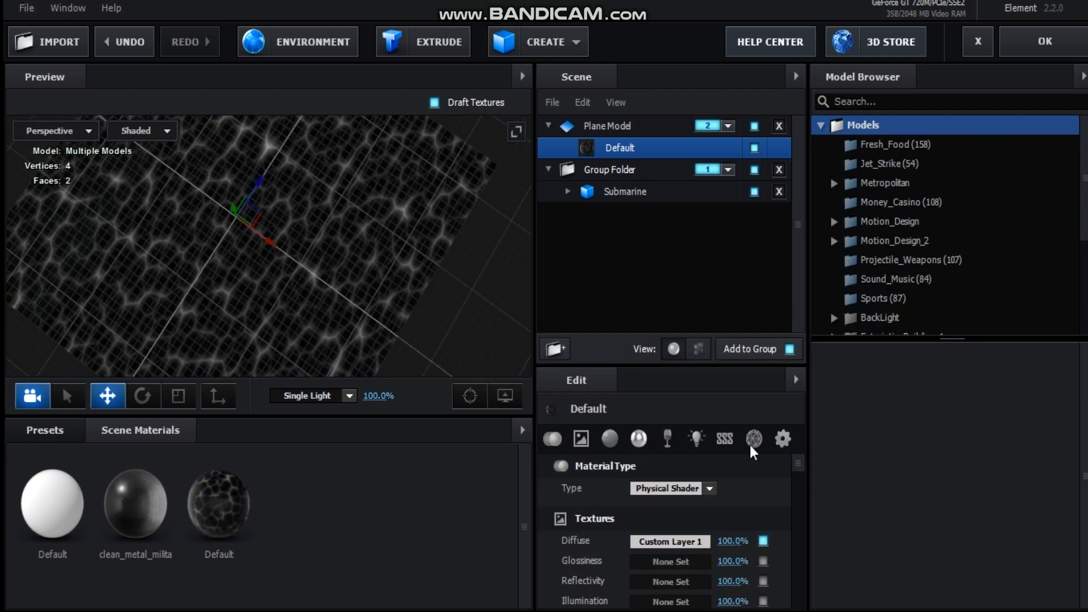
click(783, 451)
scroll(781, 507, down, 3)
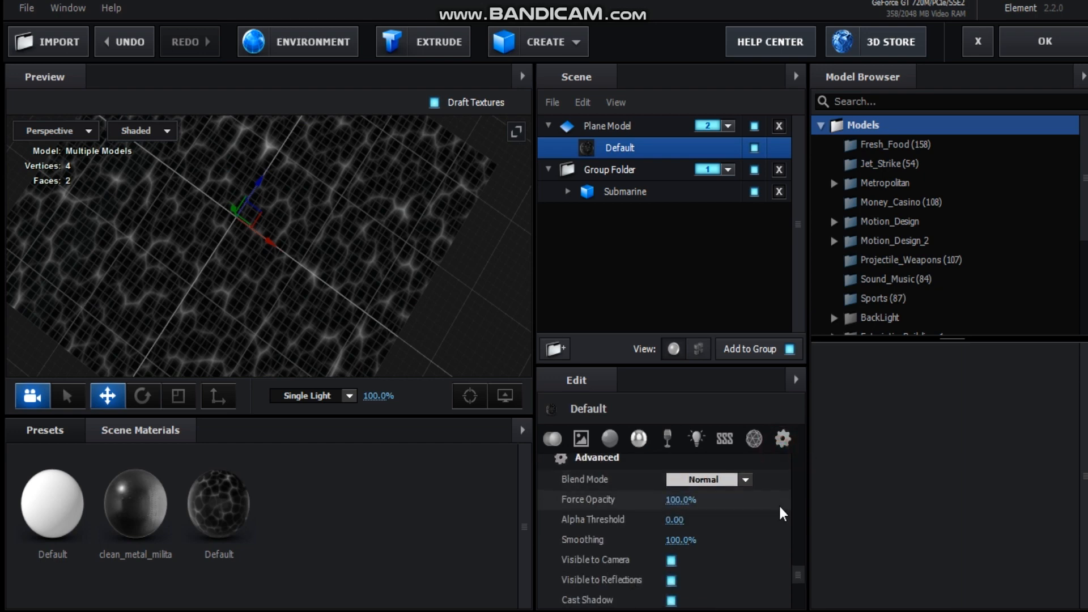
scroll(742, 527, down, 3)
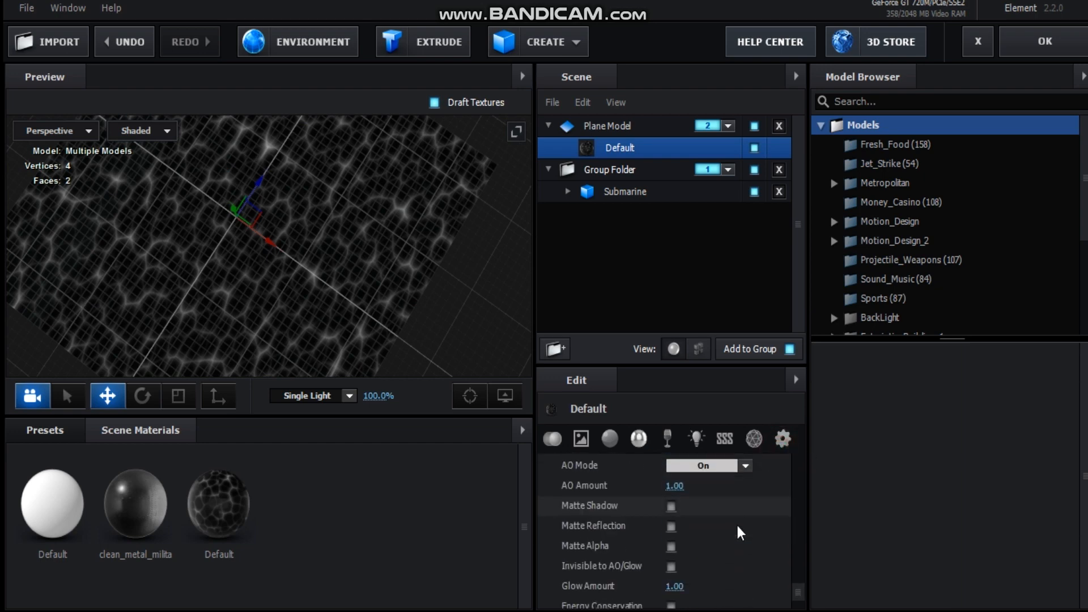
scroll(742, 535, down, 3)
scroll(746, 538, up, 3)
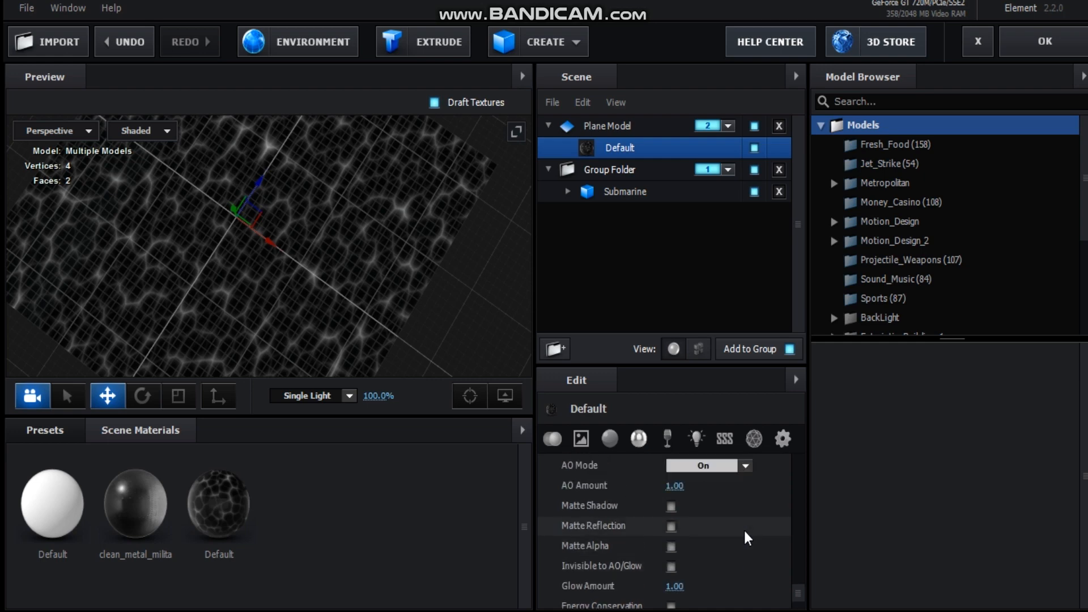
scroll(747, 536, up, 5)
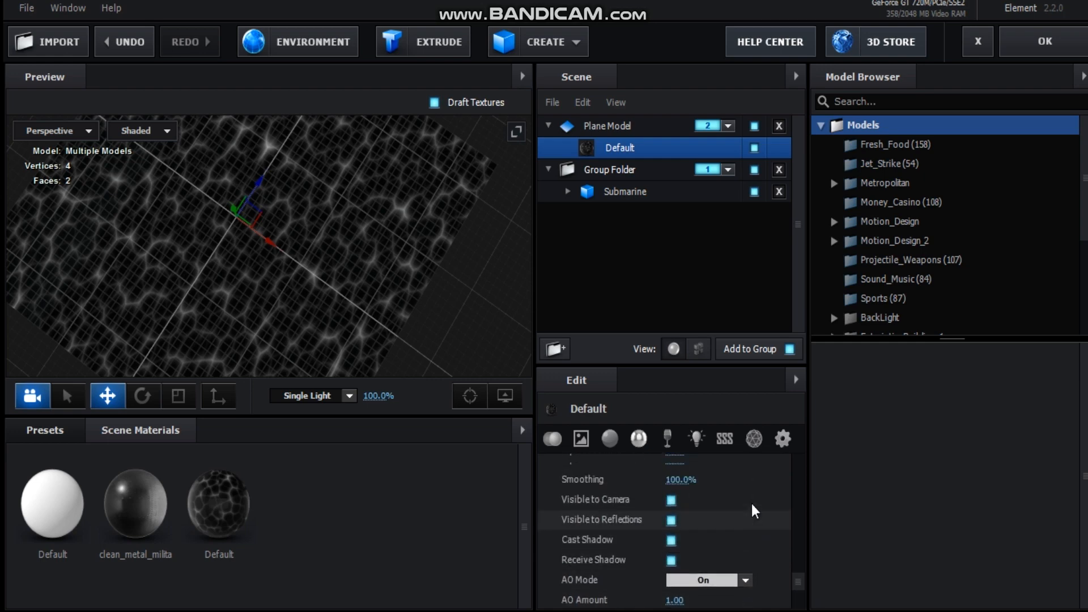
drag(674, 528, 711, 522)
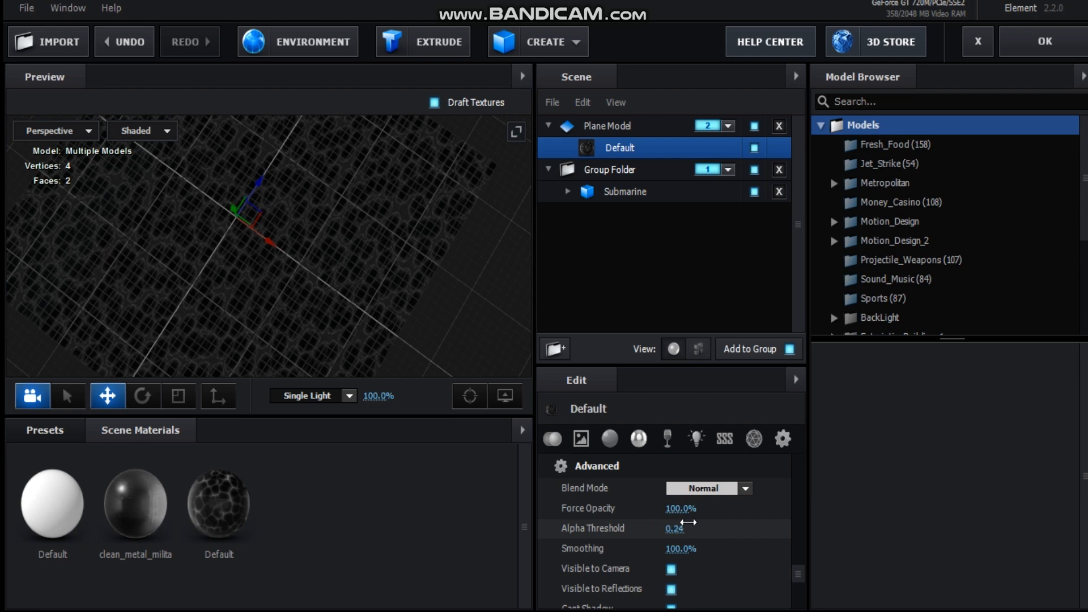
scroll(306, 295, up, 5)
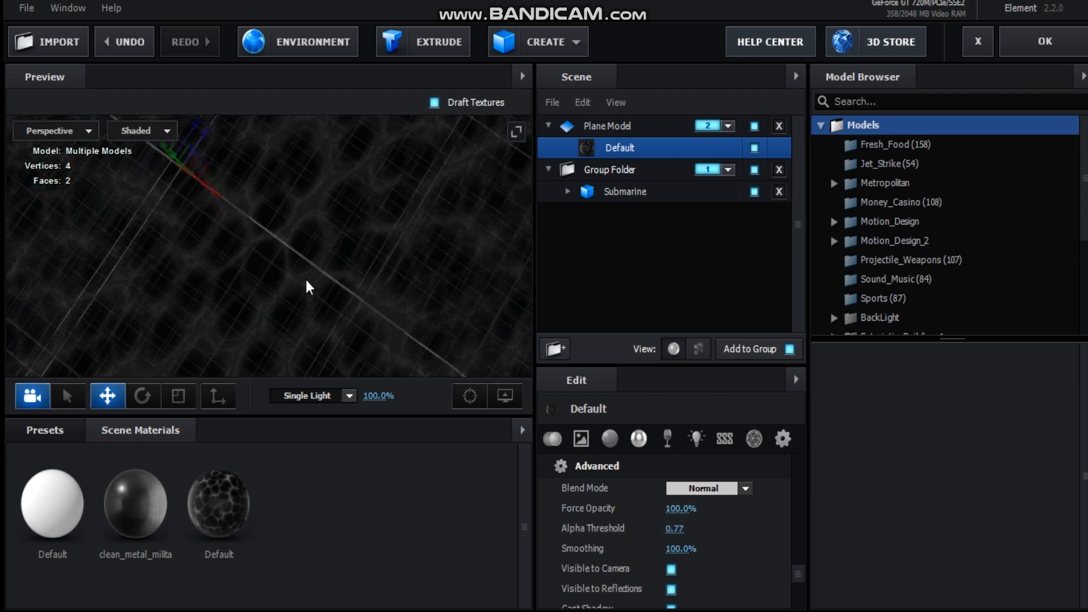
drag(674, 528, 779, 508)
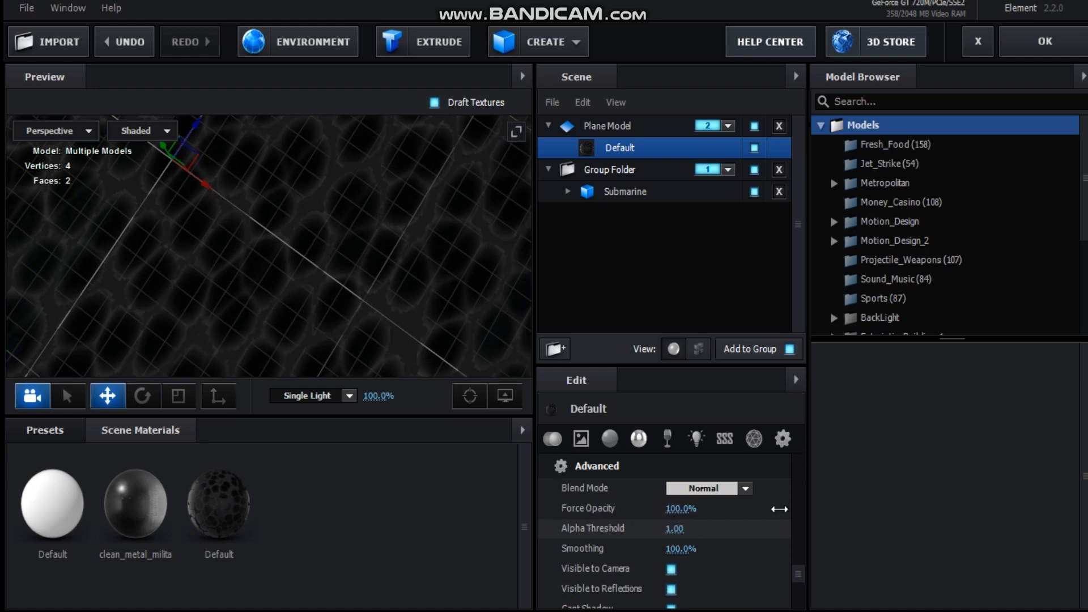
Scale the plane model up along its Z and X axes and accept the Element scene setup
drag(315, 279, 340, 261)
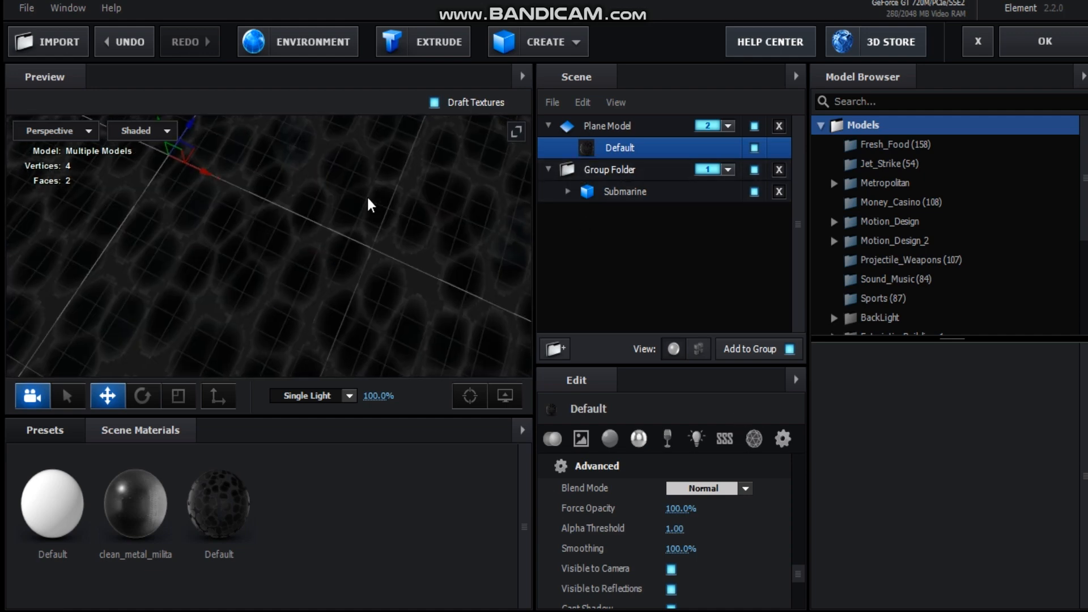
drag(369, 202, 327, 228)
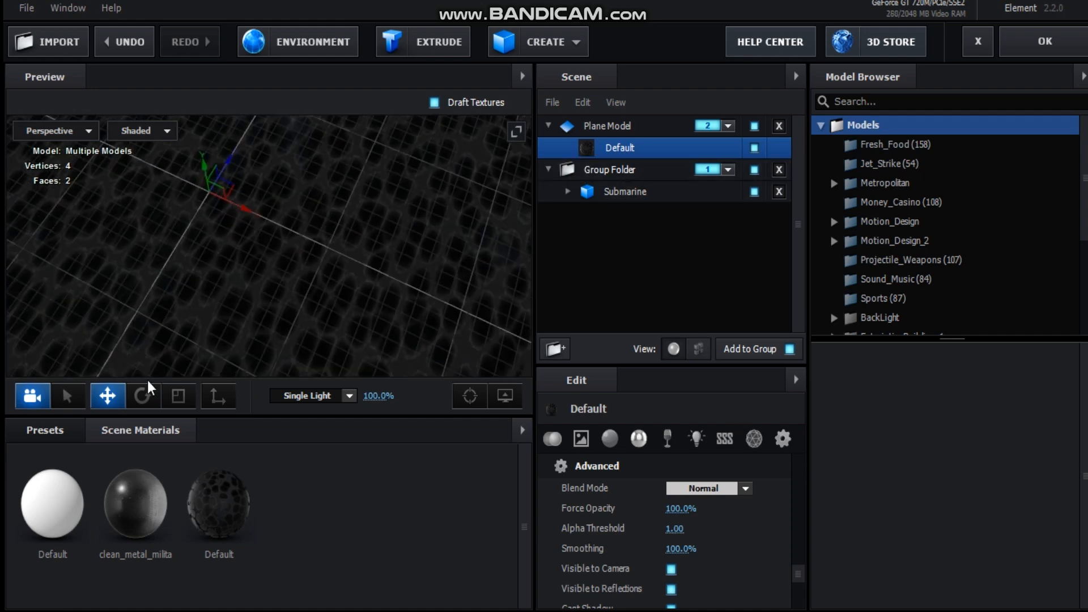
click(178, 395)
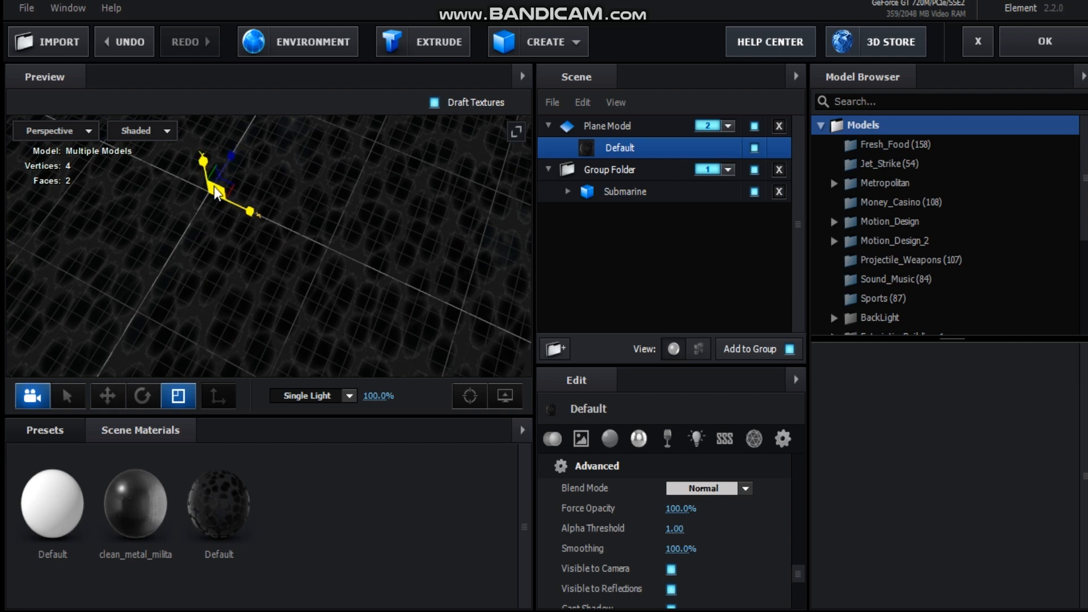
drag(229, 161, 292, 95)
drag(250, 210, 303, 258)
scroll(334, 243, down, 5)
scroll(266, 252, up, 3)
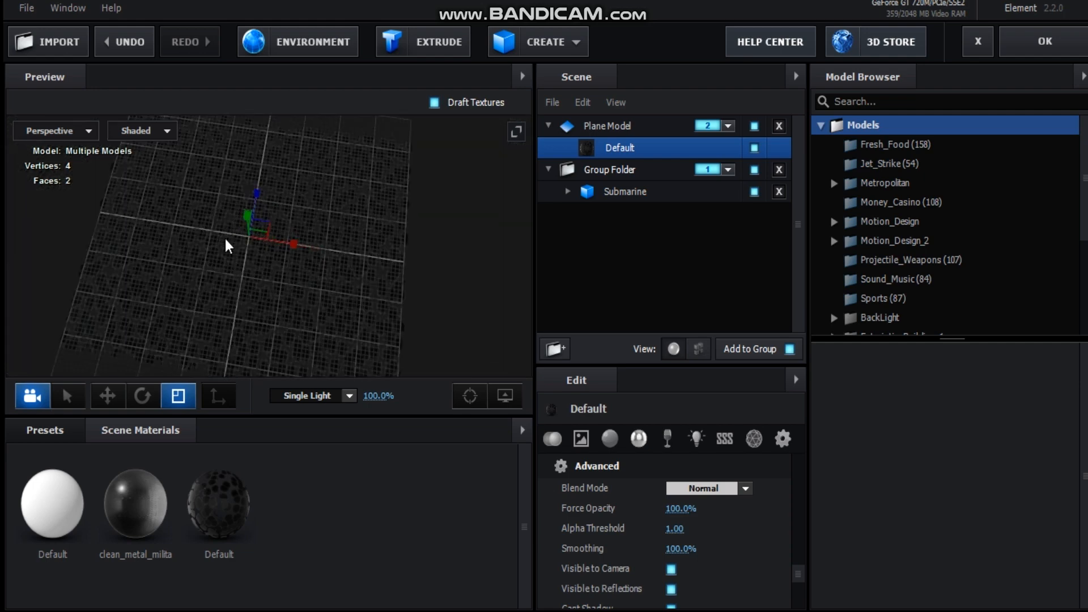
click(1018, 46)
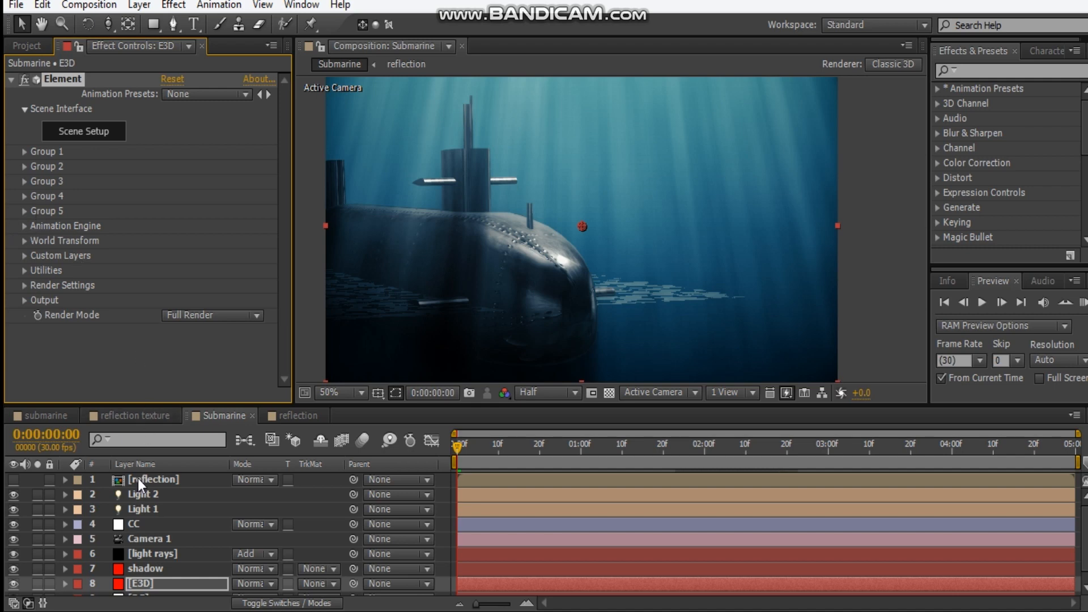
Create a group null for Group 2 in the E3D layer's Element effect and rename it "position reflection"
click(25, 167)
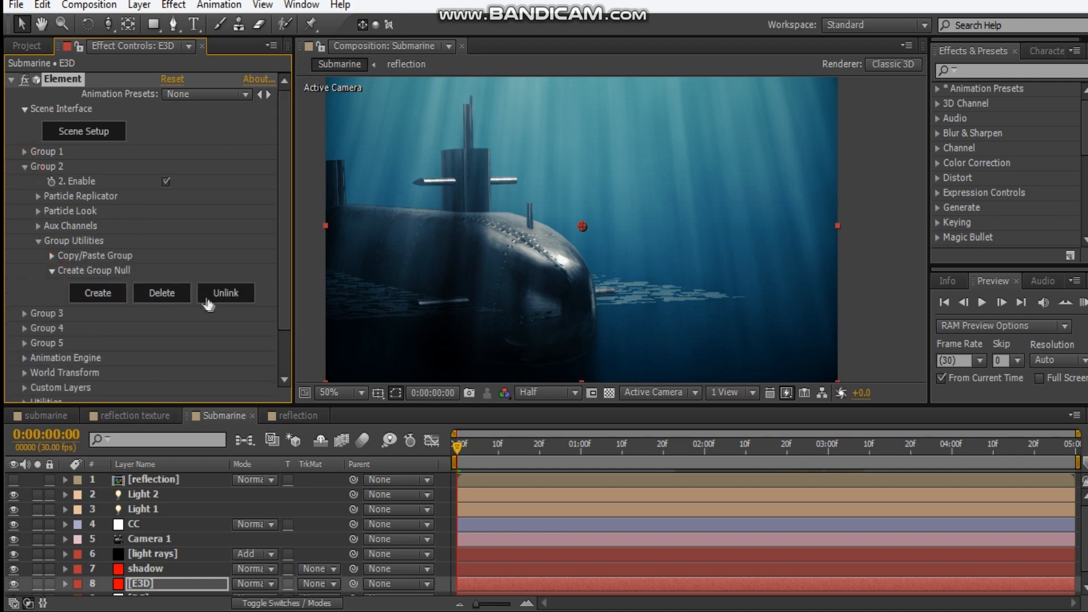
click(98, 293)
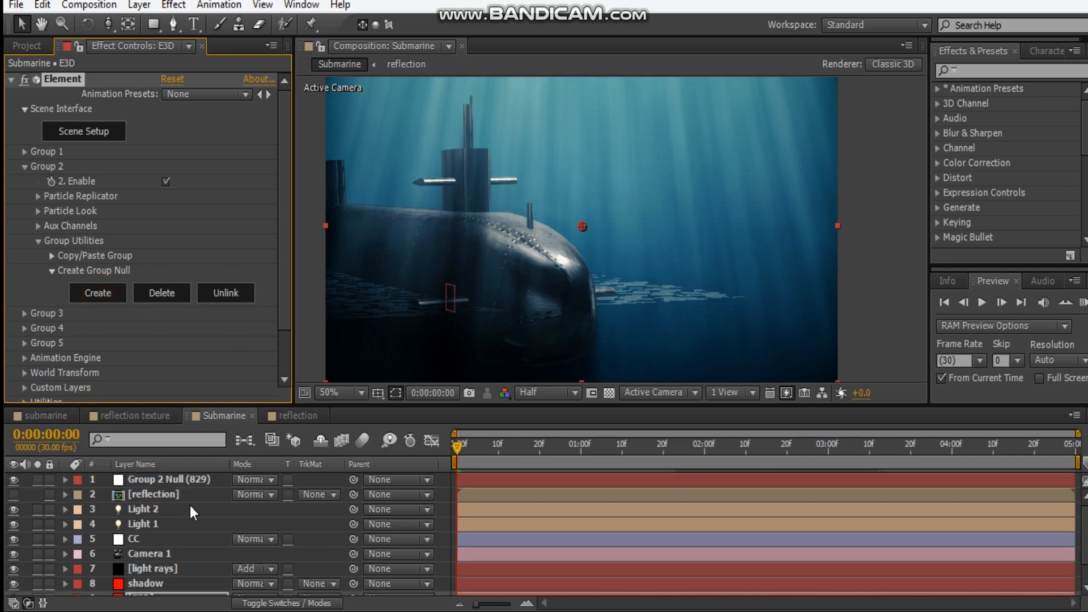
click(163, 480)
key(Return)
text(position reflection)
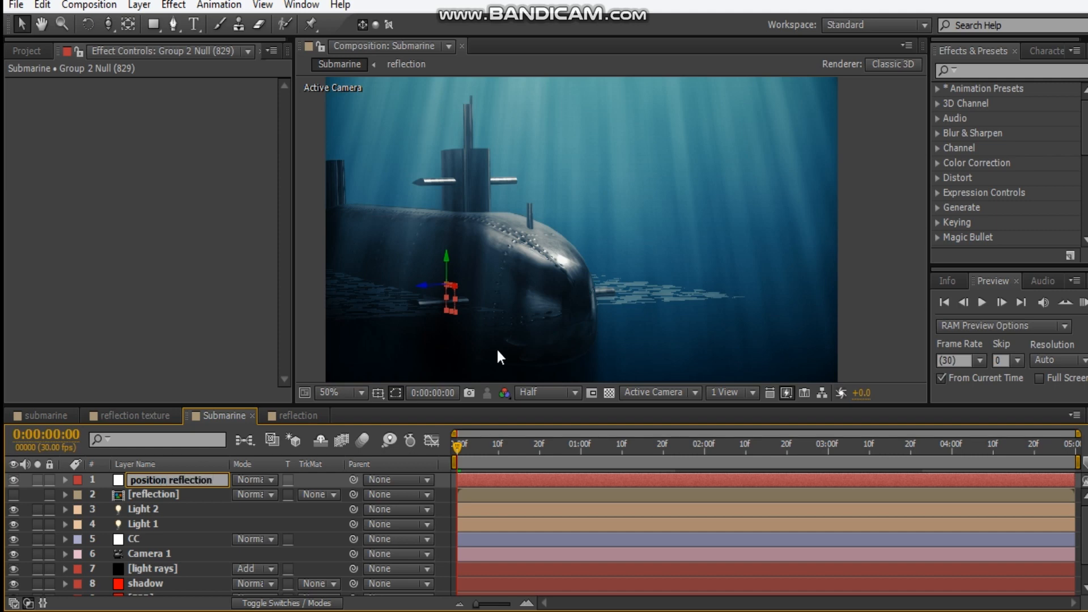
Move the position reflection null slightly upward along its Y axis and set the composition preview resolution to Quarter
click(355, 333)
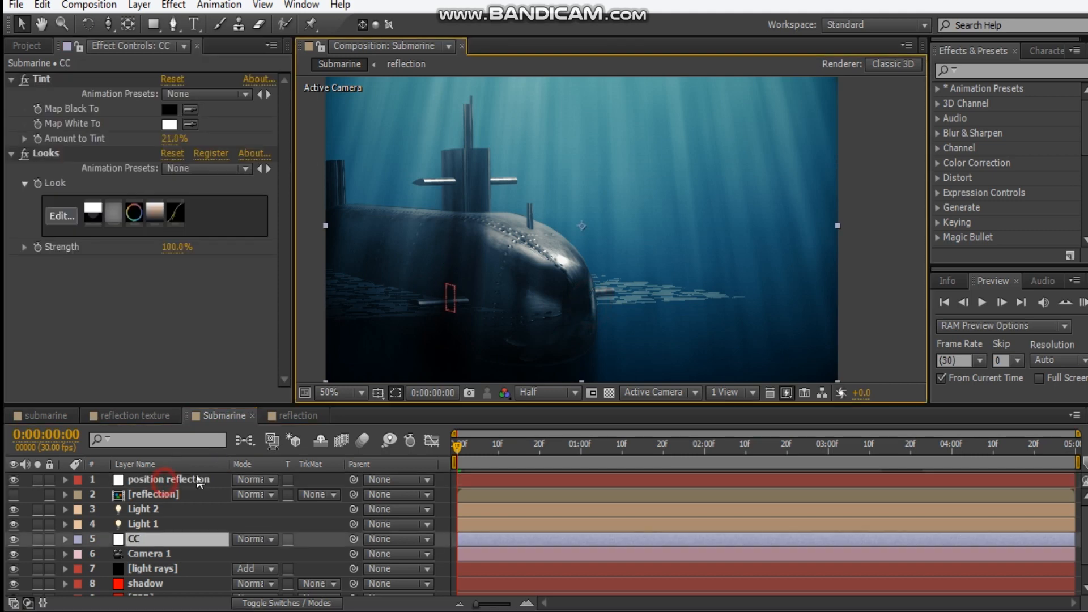
click(199, 481)
drag(445, 260, 462, 227)
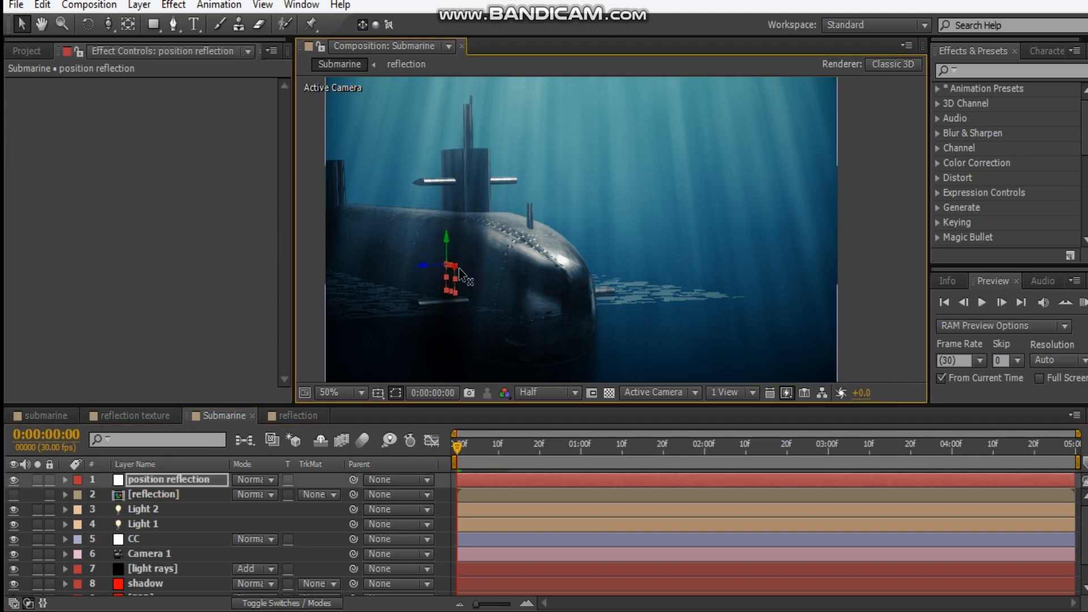
click(529, 397)
click(530, 400)
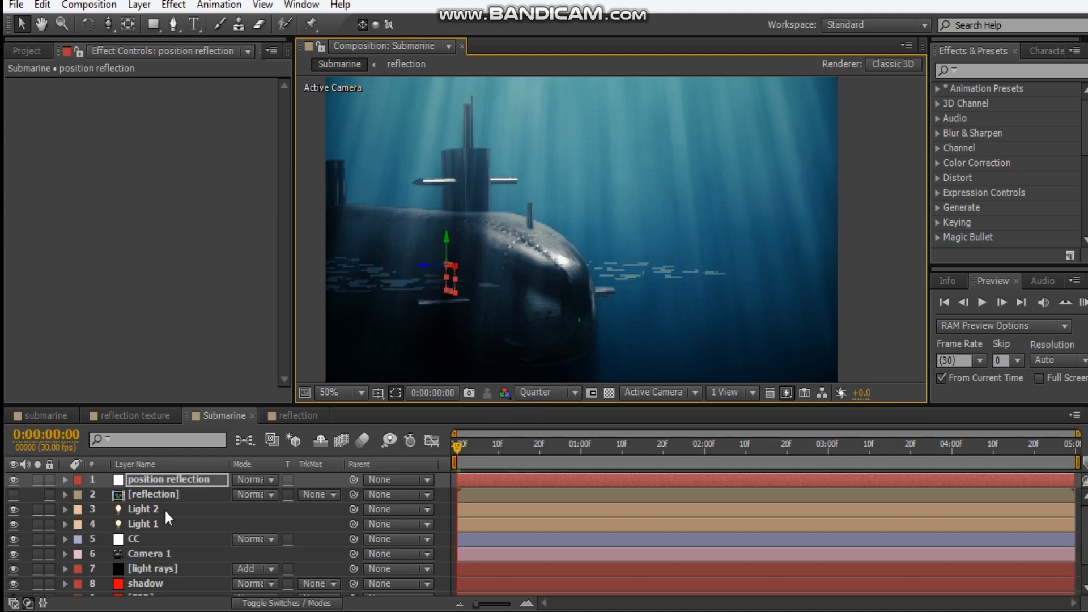
Enable shadows in the render settings of the E3D layer's Element effect, keeping the Shadow Mapping mode
scroll(157, 580, down, 2)
click(155, 573)
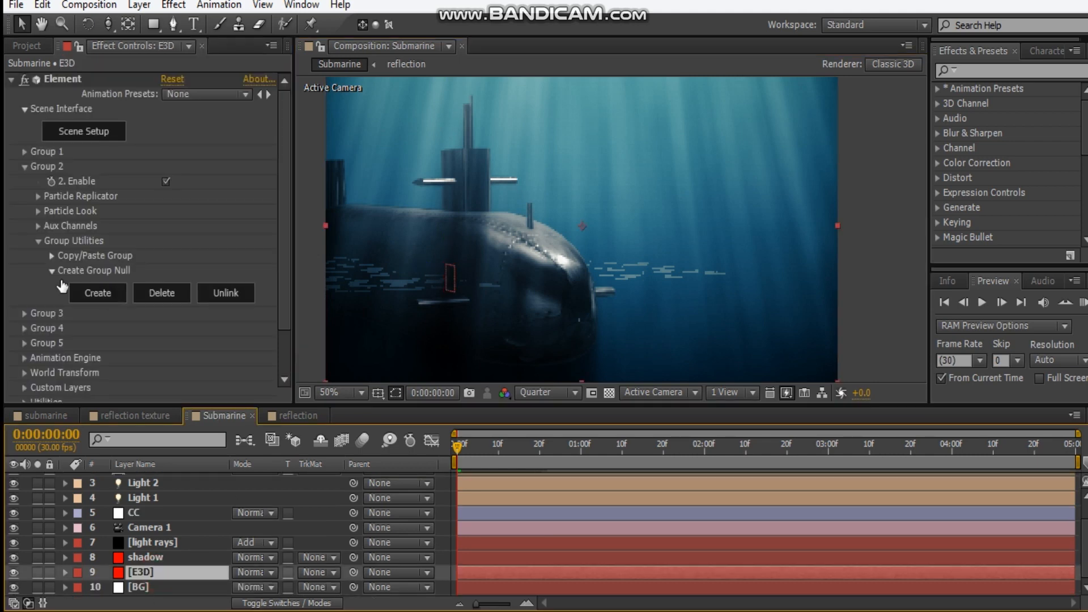
click(34, 241)
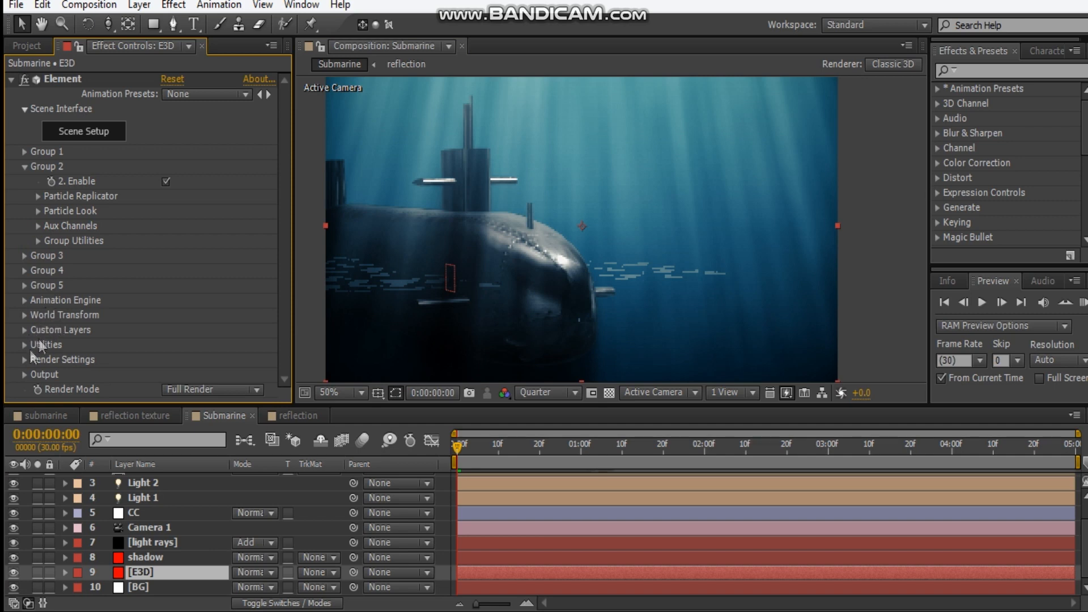
click(25, 360)
scroll(88, 276, down, 3)
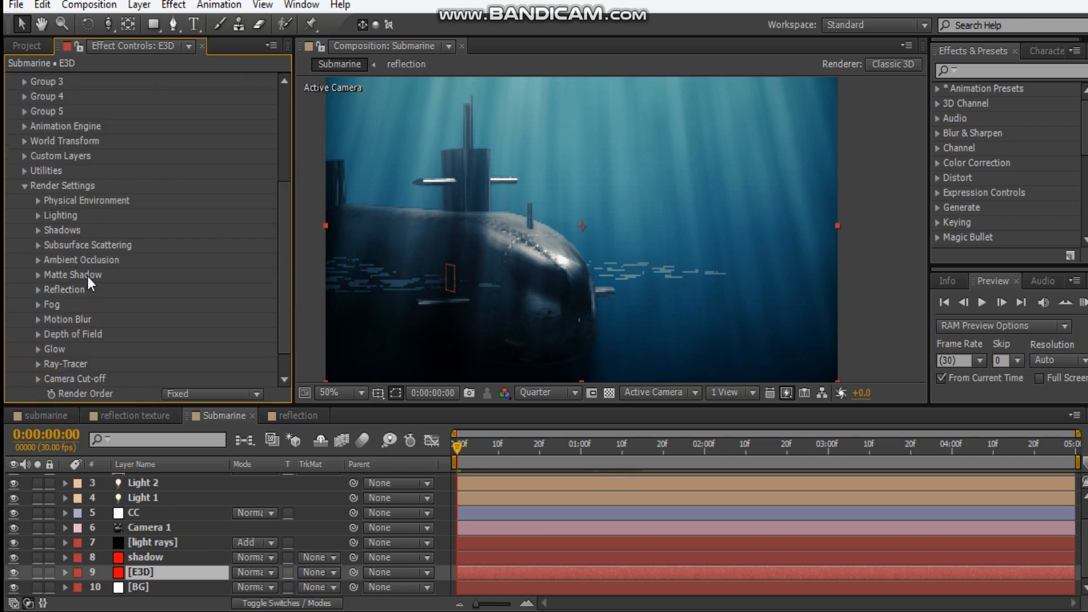
click(38, 231)
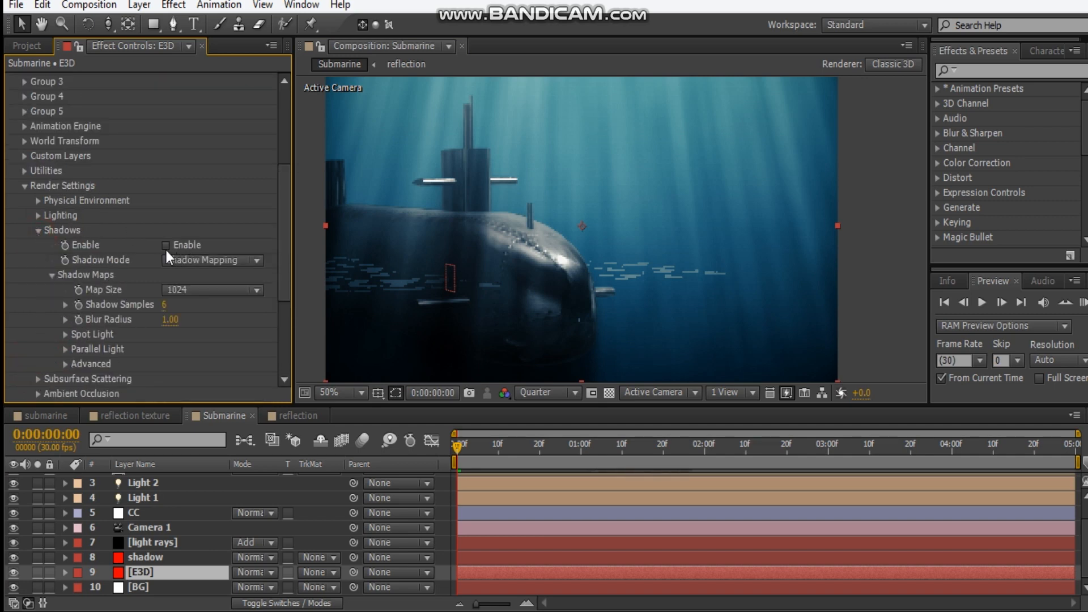
click(166, 245)
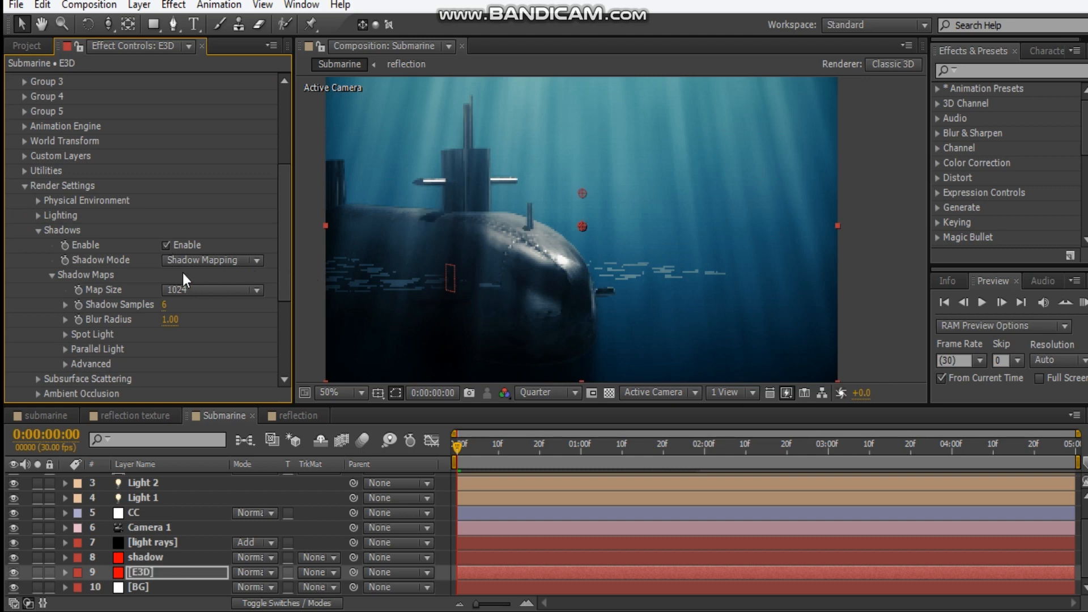
click(212, 263)
click(219, 280)
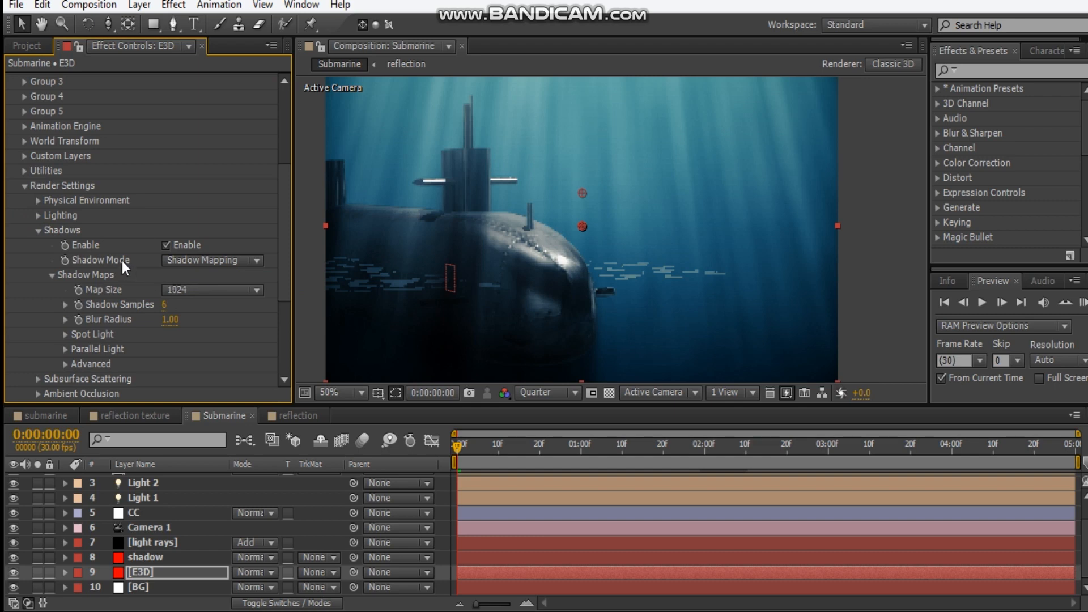
Raise the position reflection null along its Y axis to just above the submarine's tower
scroll(147, 509, up, 2)
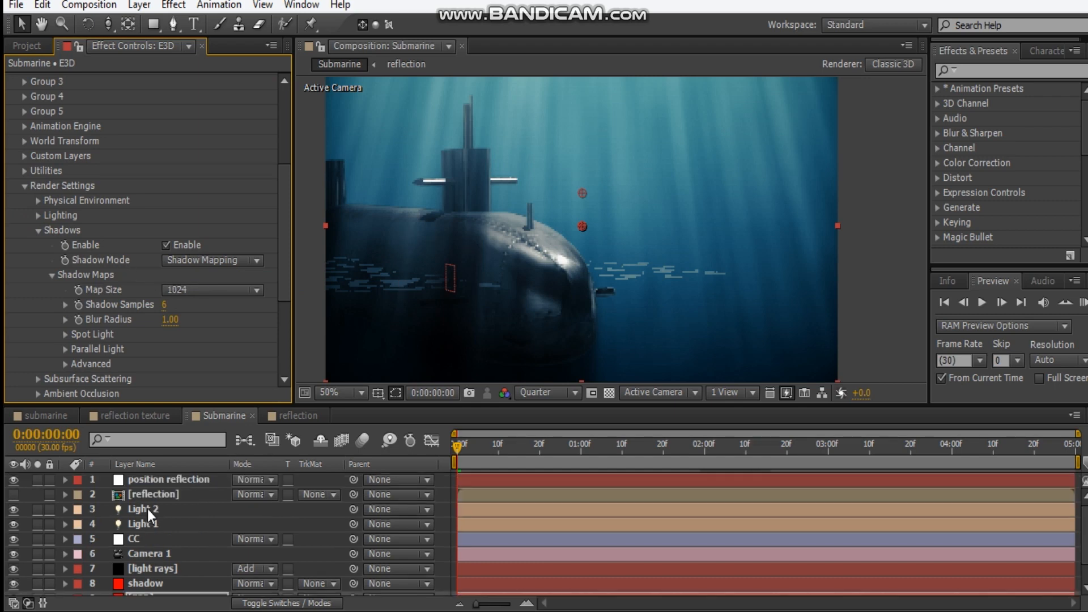
click(166, 487)
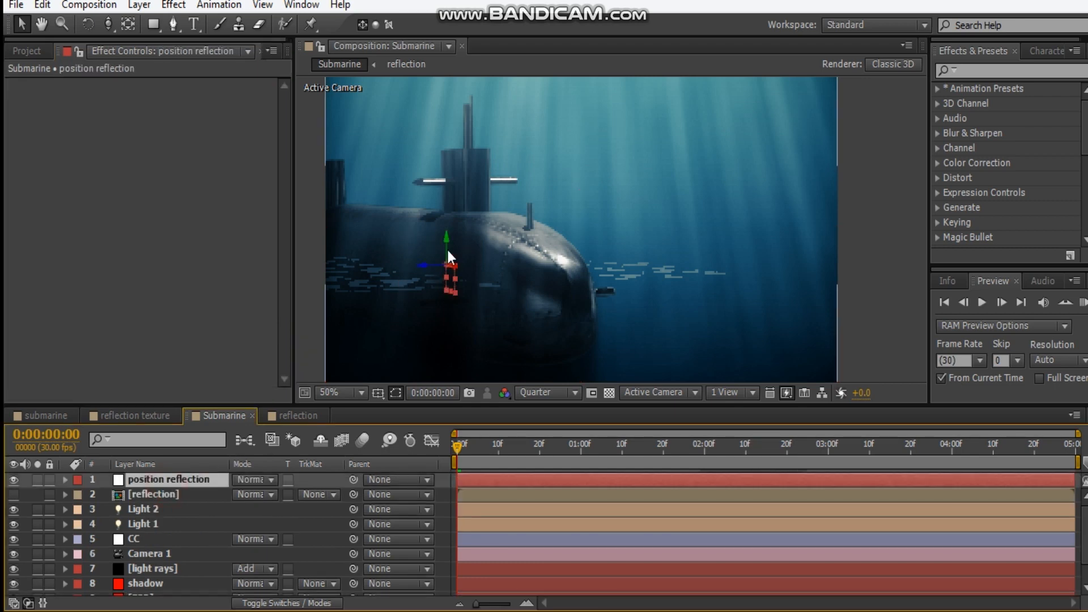
drag(471, 80, 488, 3)
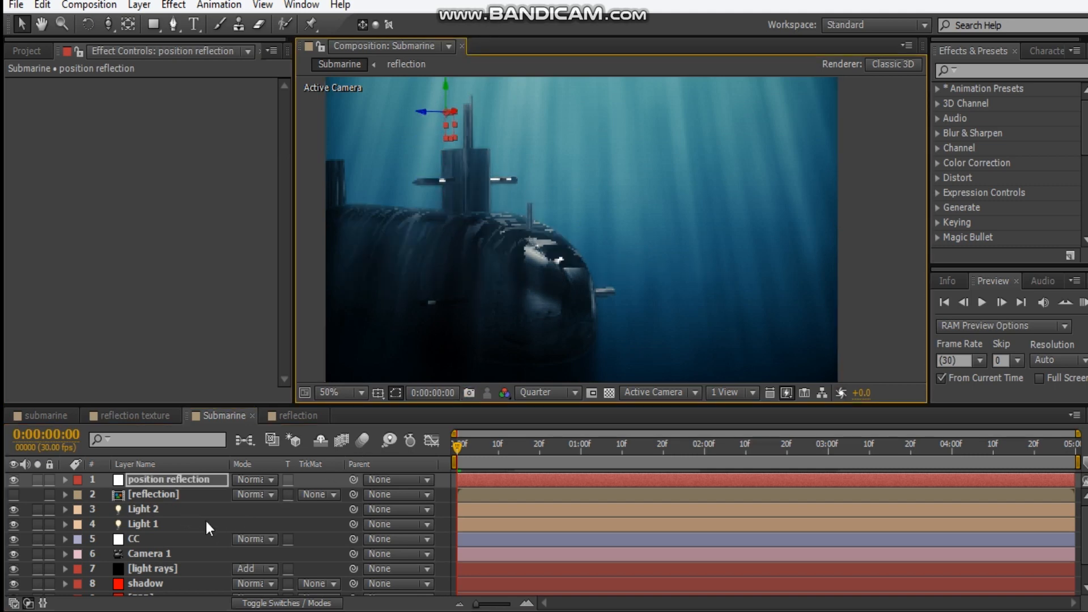
Orbit and track Camera 1 to view the cell-pattern plane and the submarine beneath it from above
scroll(182, 554, down, 2)
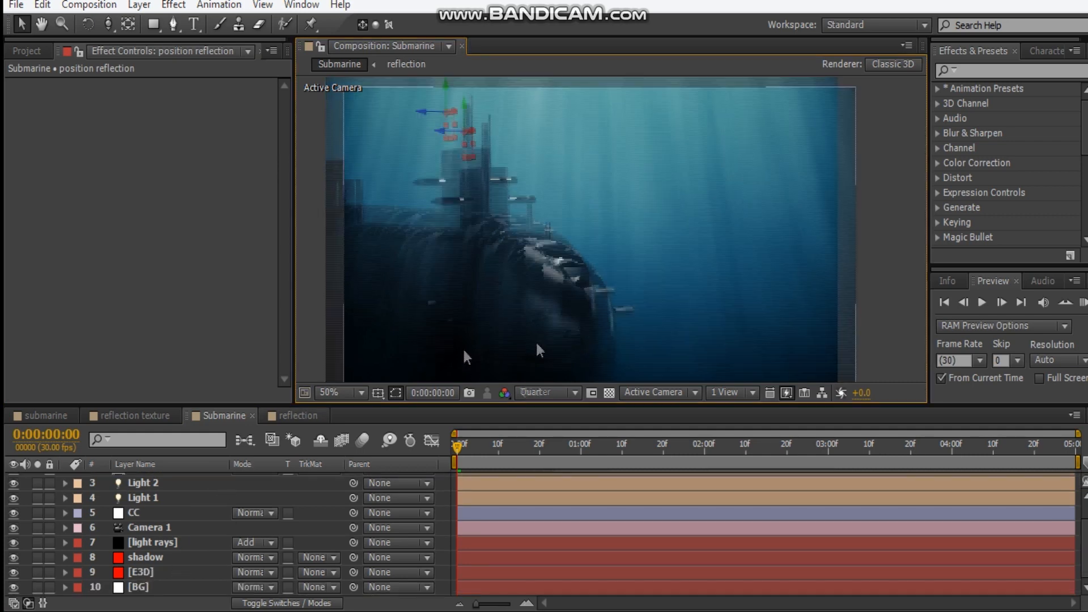
click(142, 527)
key(c)
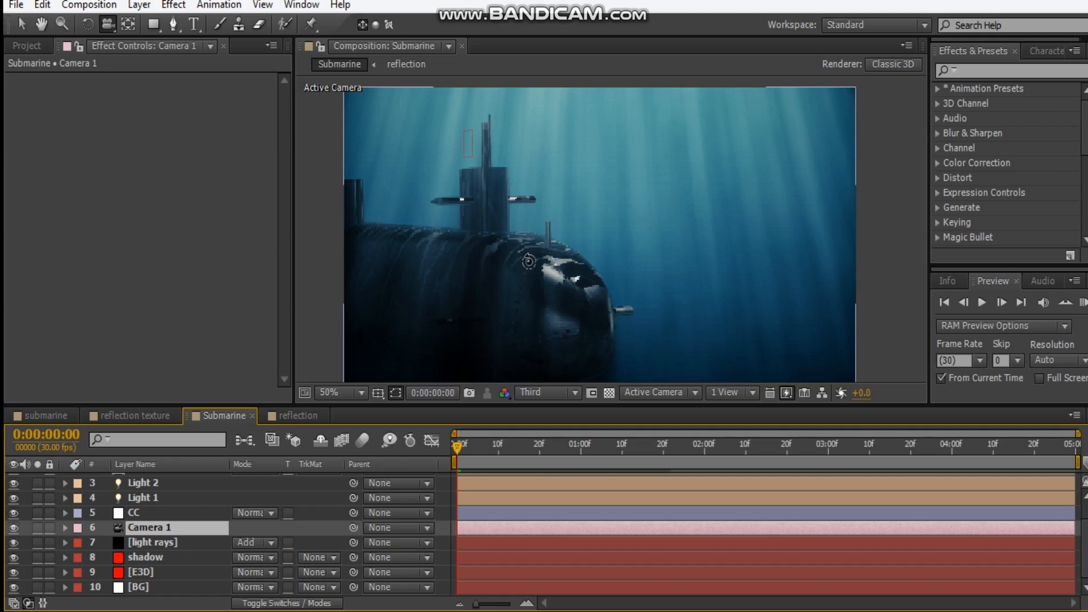
click(536, 305)
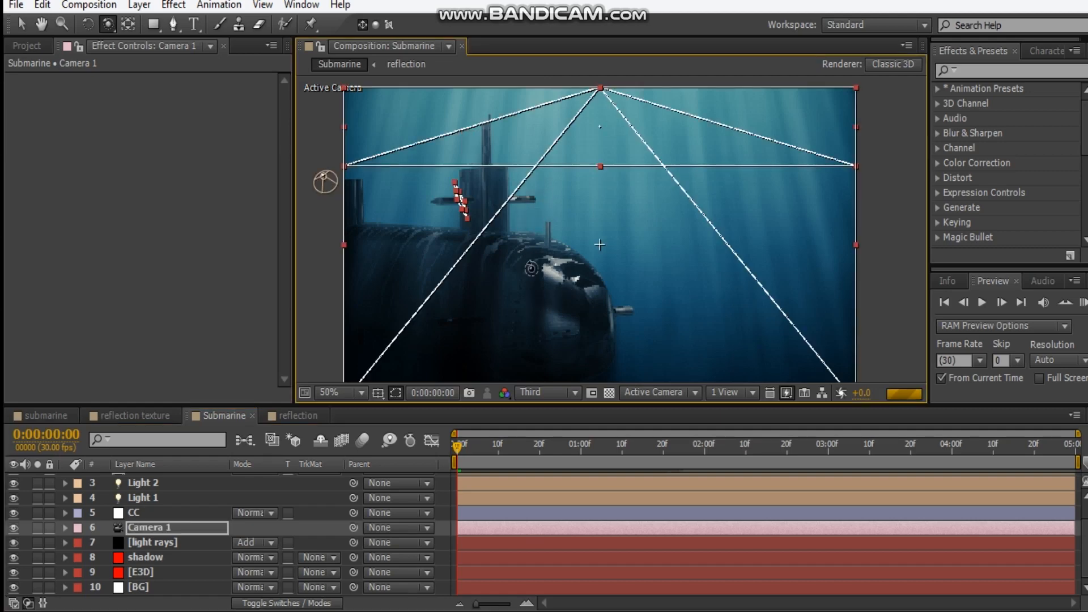
drag(549, 269, 680, 245)
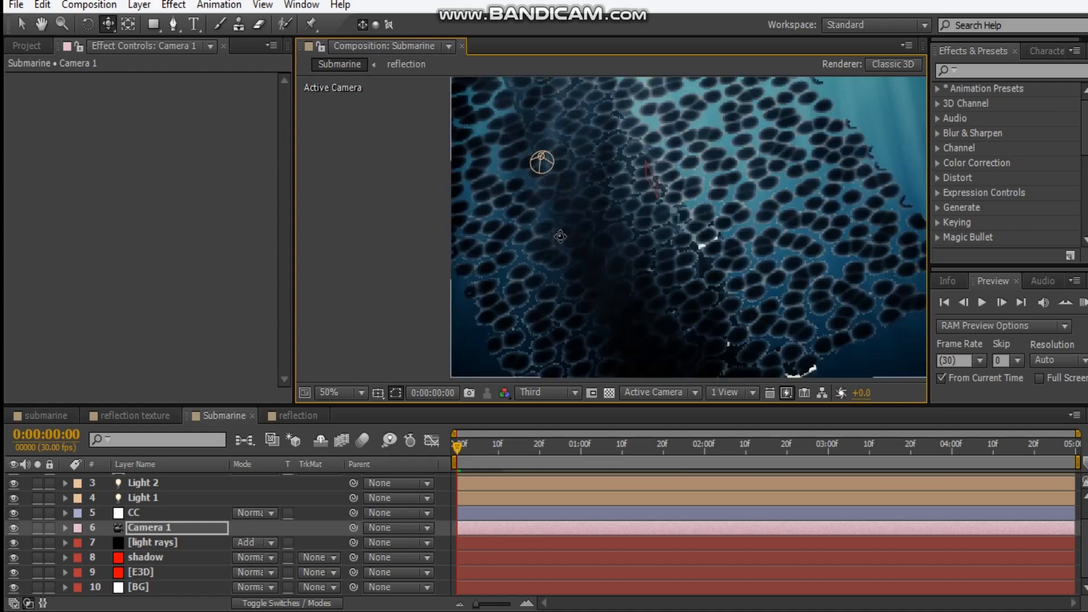
drag(631, 194, 643, 355)
drag(739, 252, 628, 225)
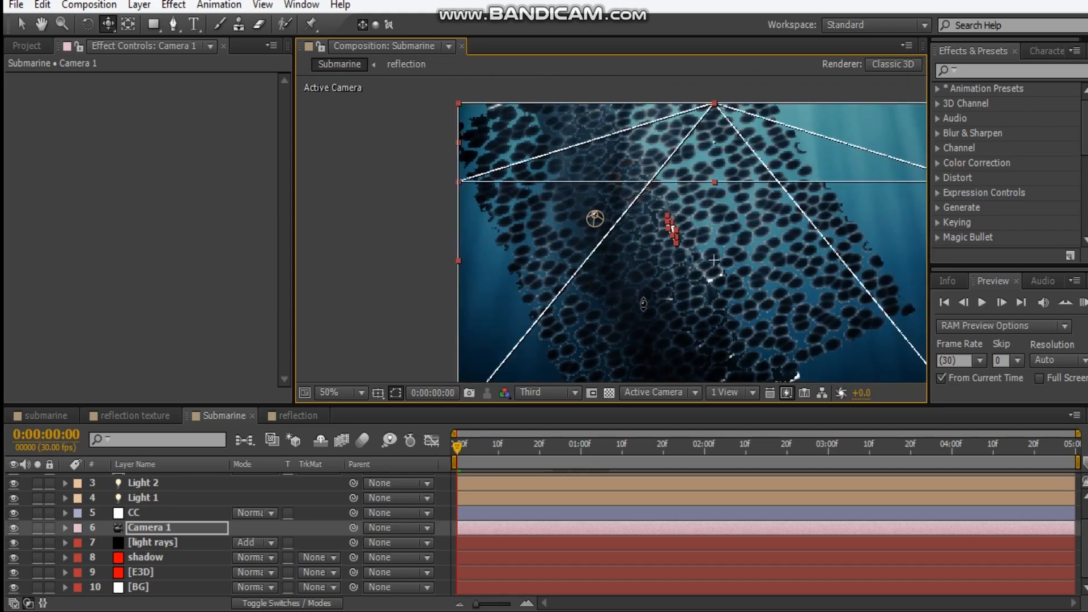
drag(632, 247, 621, 243)
key(c)
Move Light 2's point of interest toward the middle of the submarine beneath the cell-pattern plane
click(157, 491)
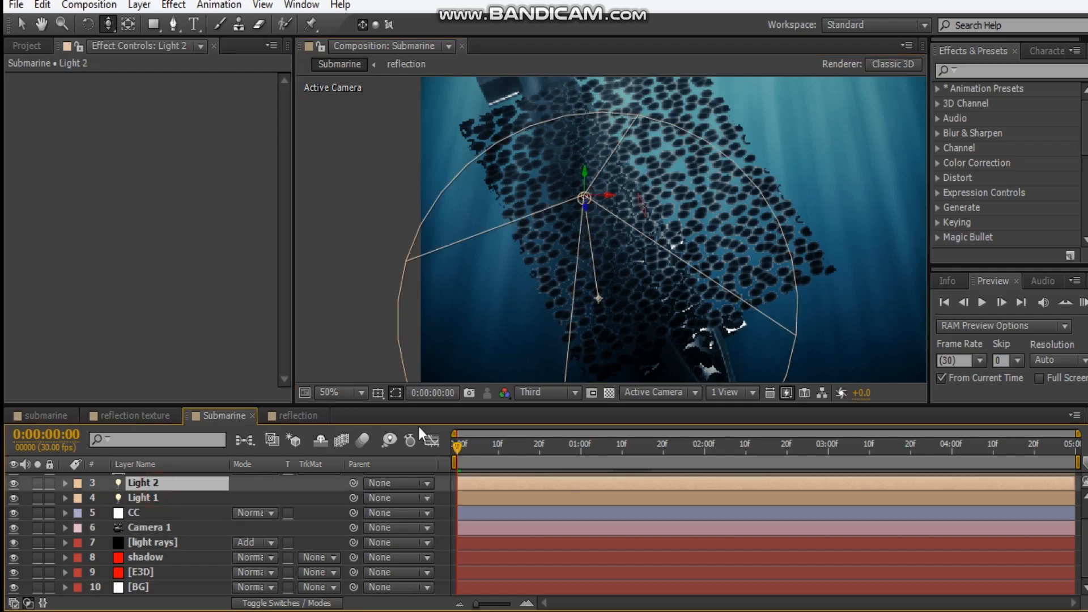
click(145, 502)
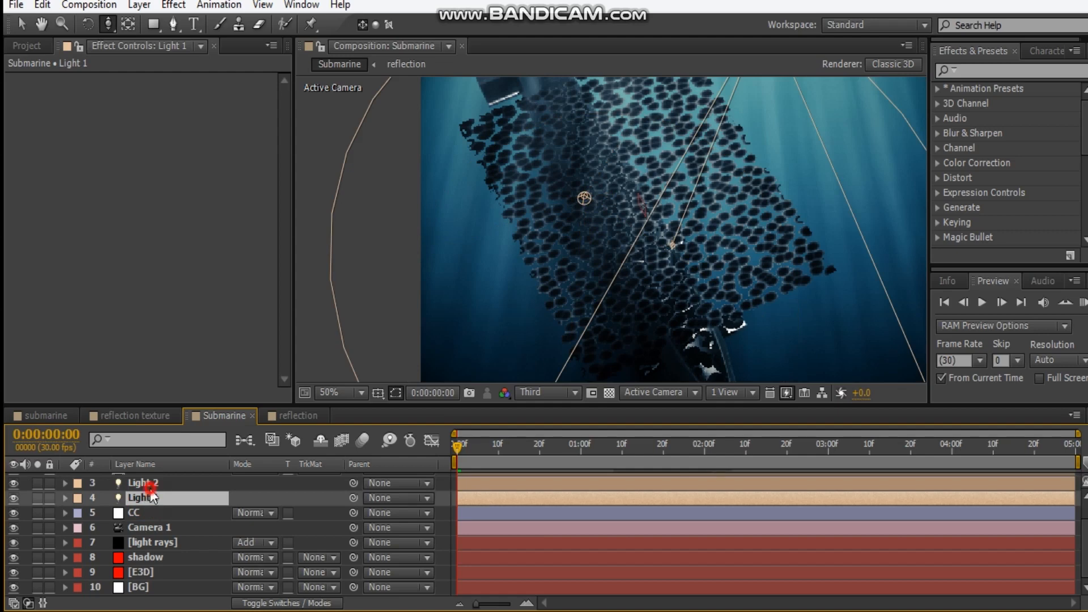
click(149, 487)
key(v)
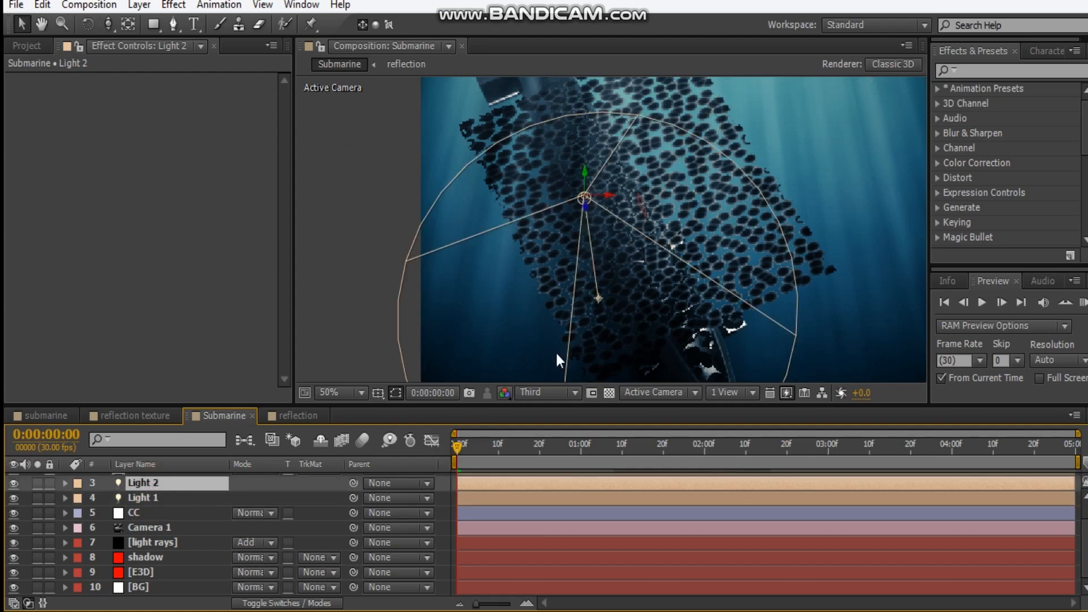
click(600, 300)
drag(694, 312, 652, 296)
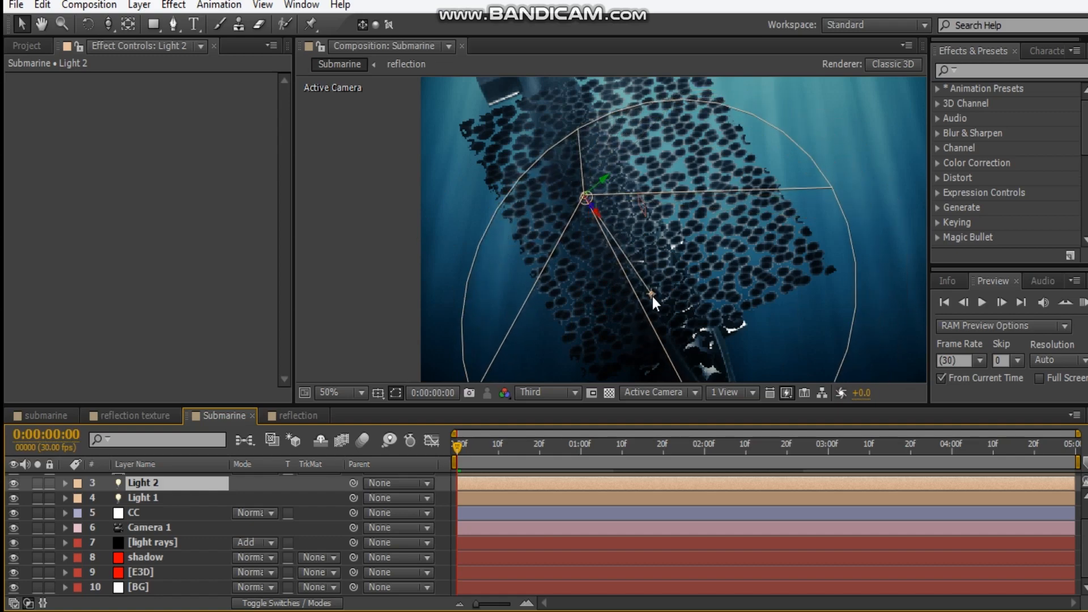
Move Light 1's point of interest toward the rear half of the submarine beneath the cell-pattern plane
click(150, 498)
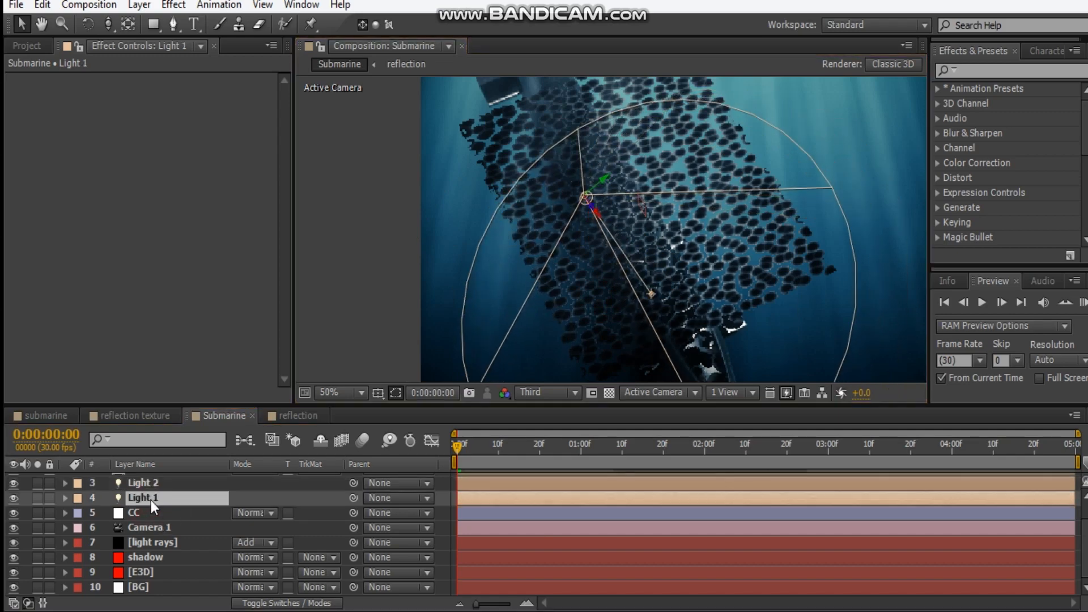
scroll(440, 280, up, 4)
drag(675, 368, 587, 264)
click(588, 264)
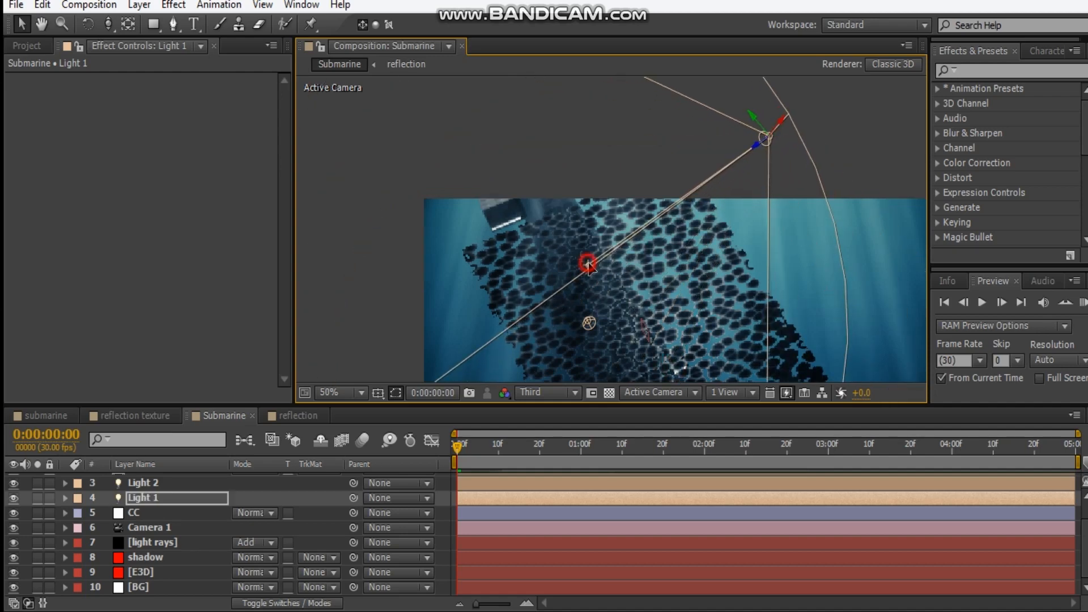
Set the intensity of both Light 1 and Light 2 to 1260%
shift+click(165, 483)
key(t)
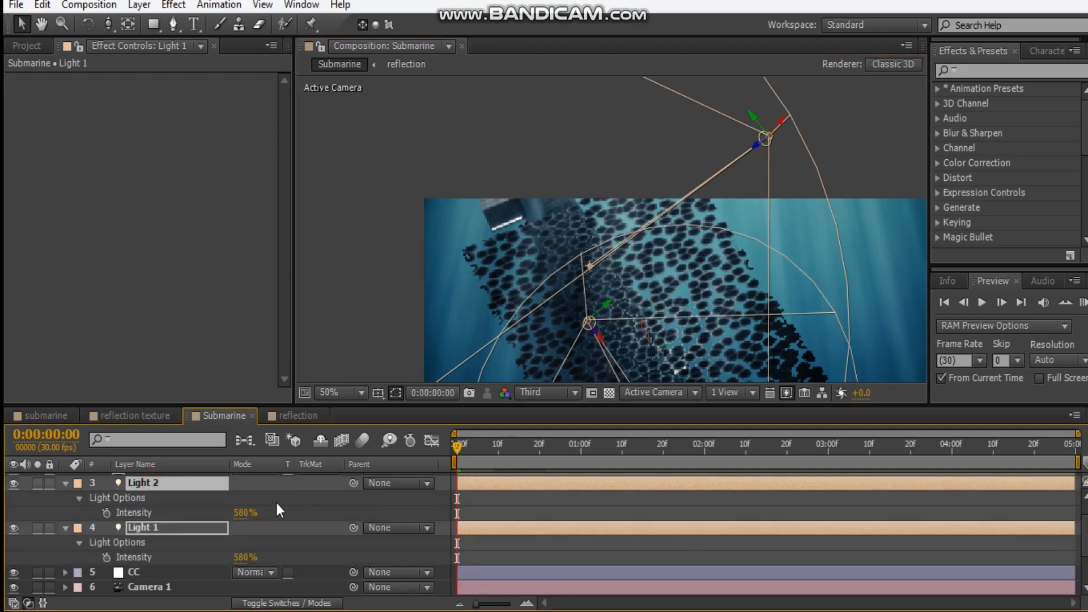
drag(242, 521, 321, 506)
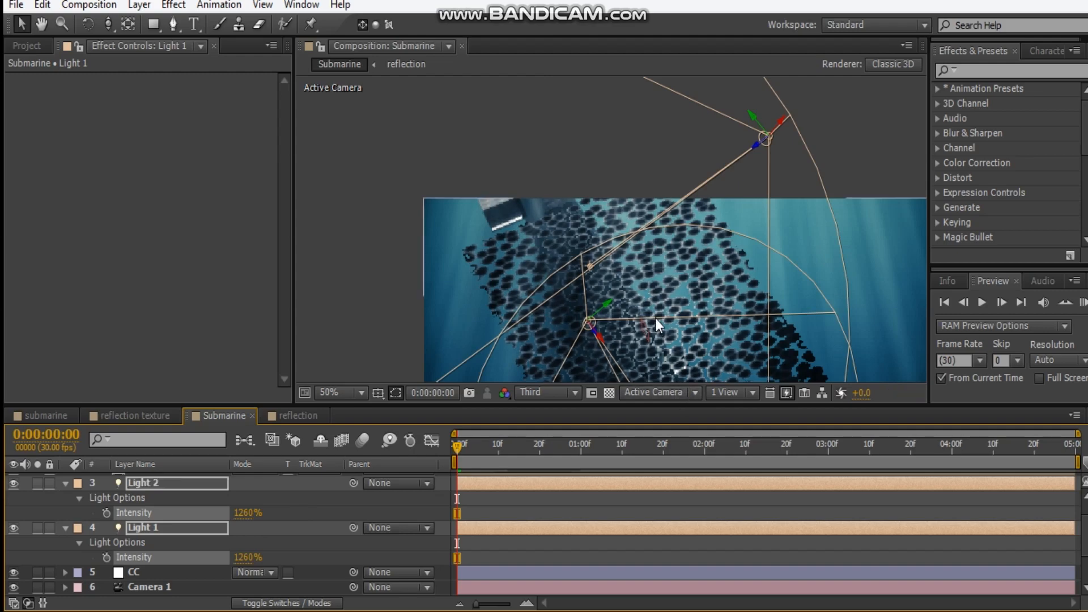
drag(655, 319, 620, 232)
click(848, 325)
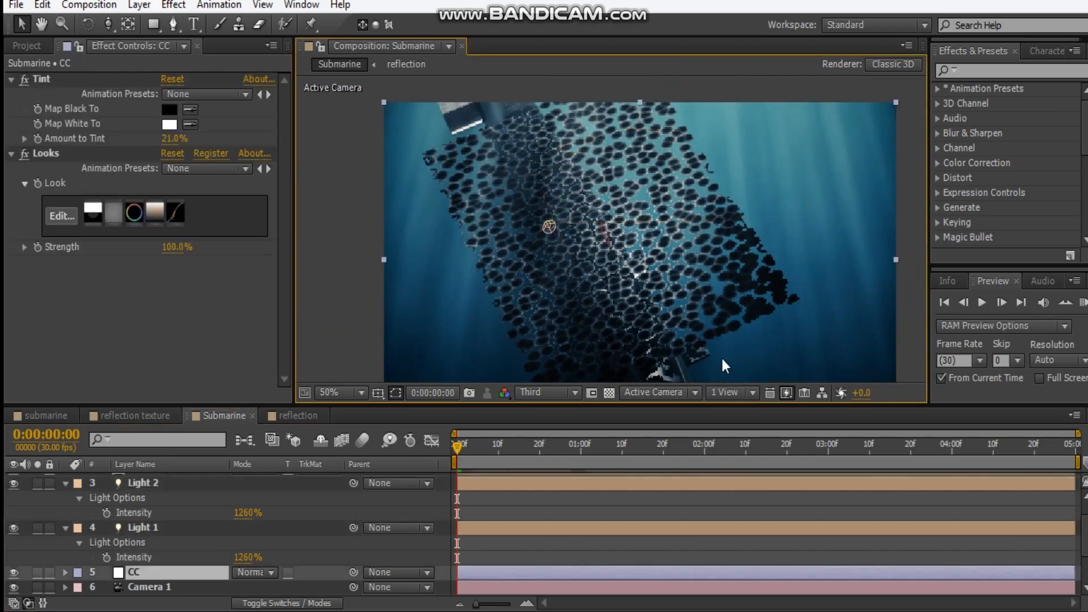
Adjust the position reflection null's height along its Y axis until the cell-pattern plane sits at the top of the submarine's tower
key(c)
drag(645, 351, 622, 289)
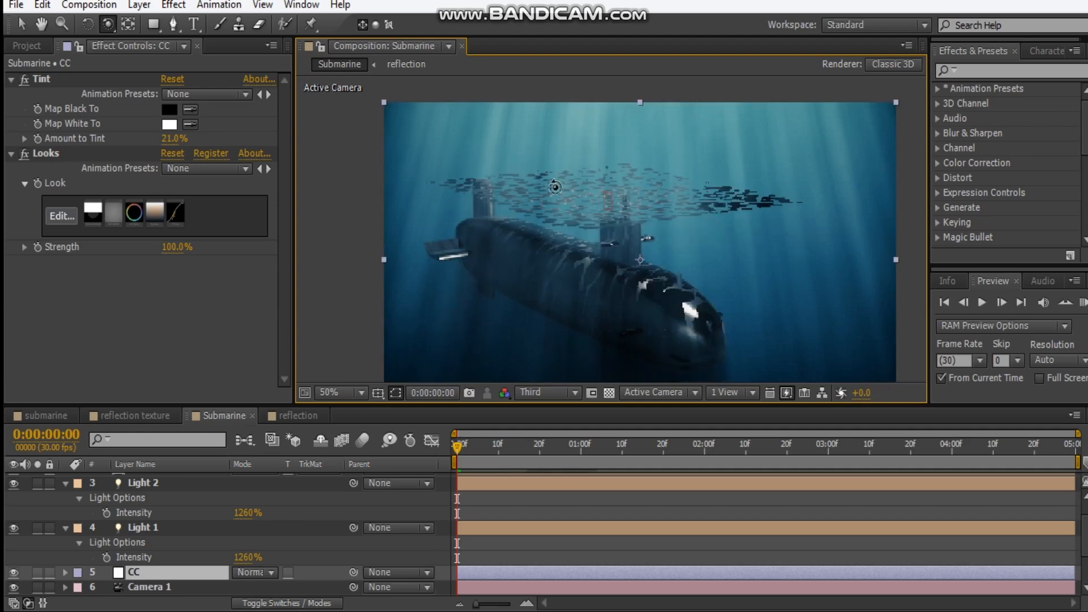
scroll(167, 505, up, 2)
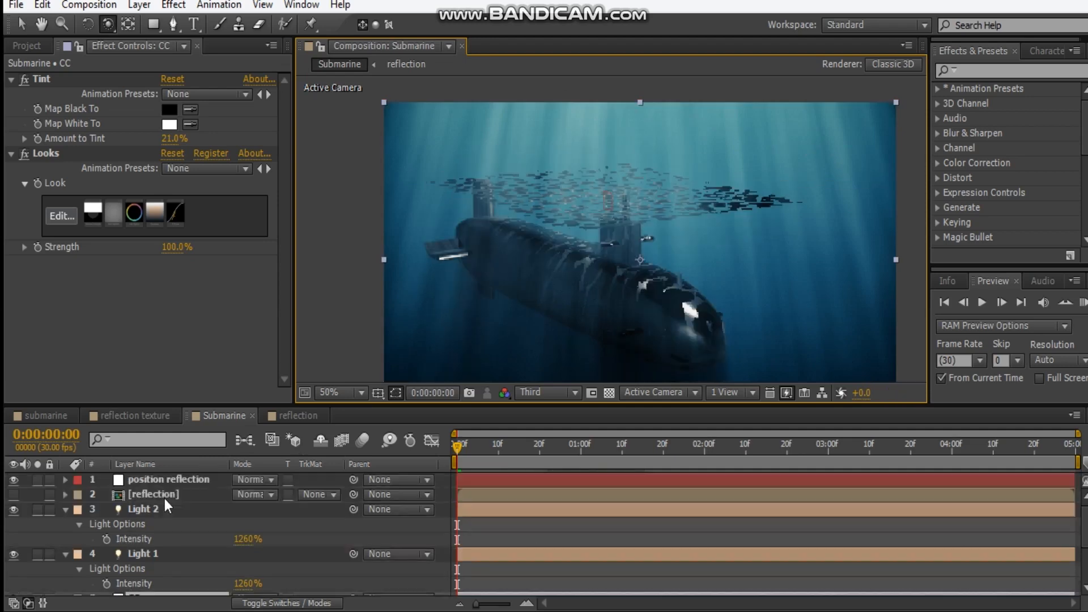
click(168, 481)
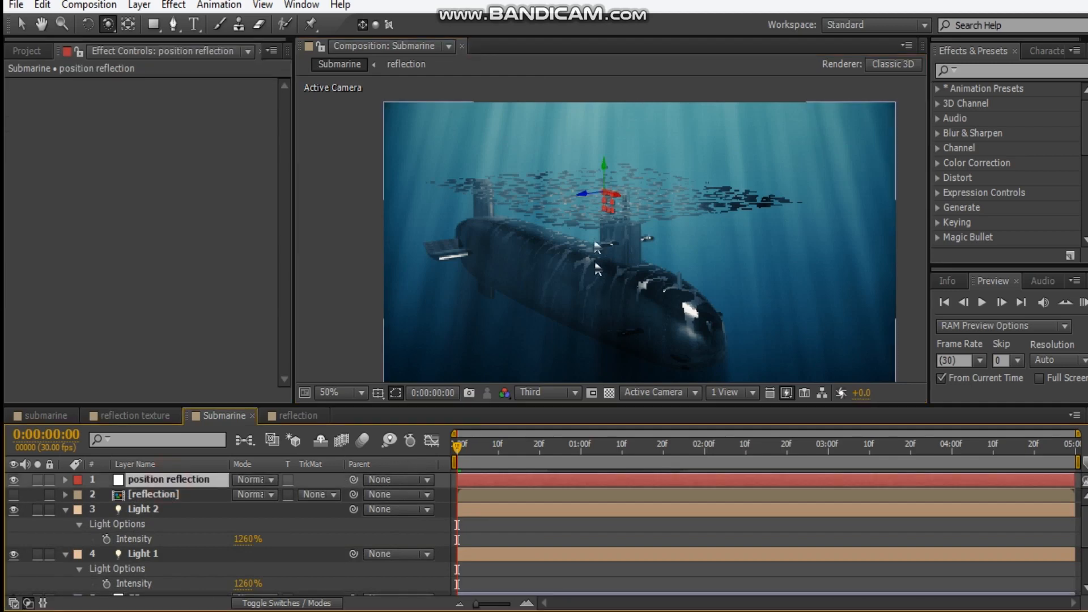
key(v)
drag(605, 170, 611, 104)
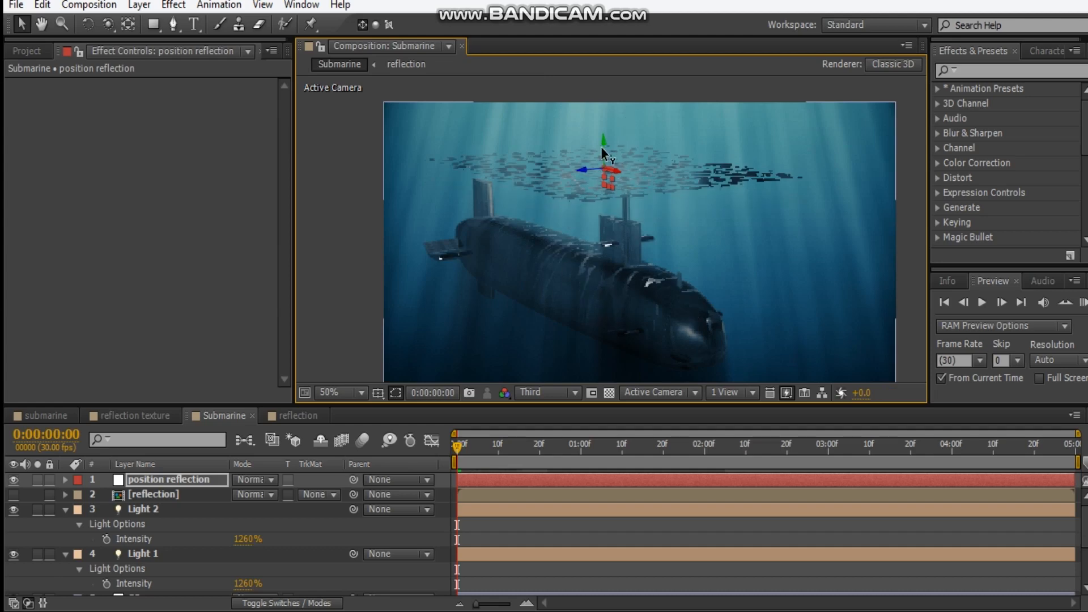
drag(600, 146, 610, 91)
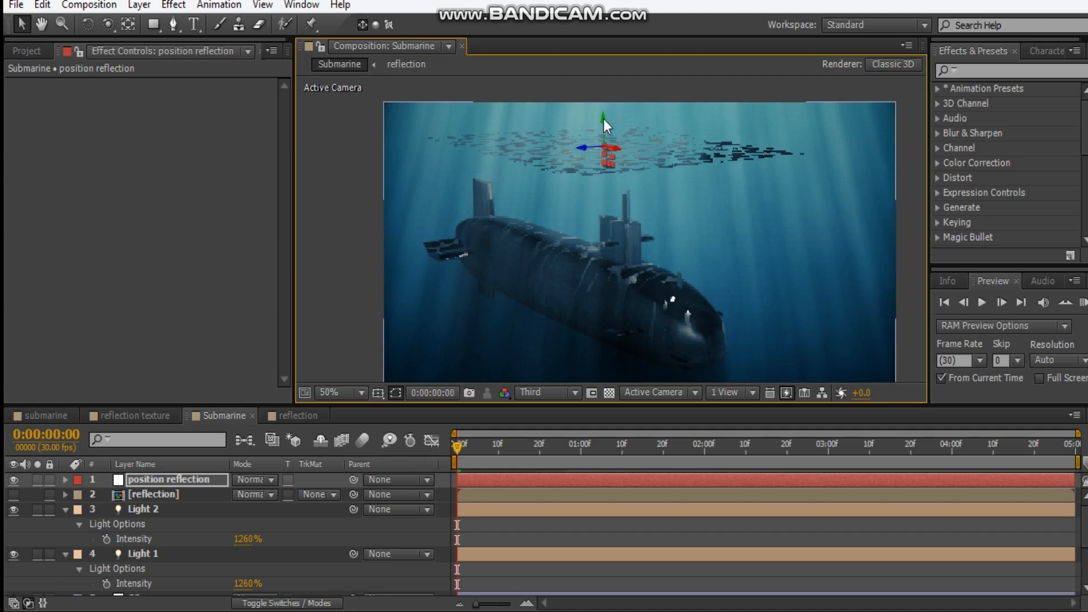
drag(607, 159, 607, 179)
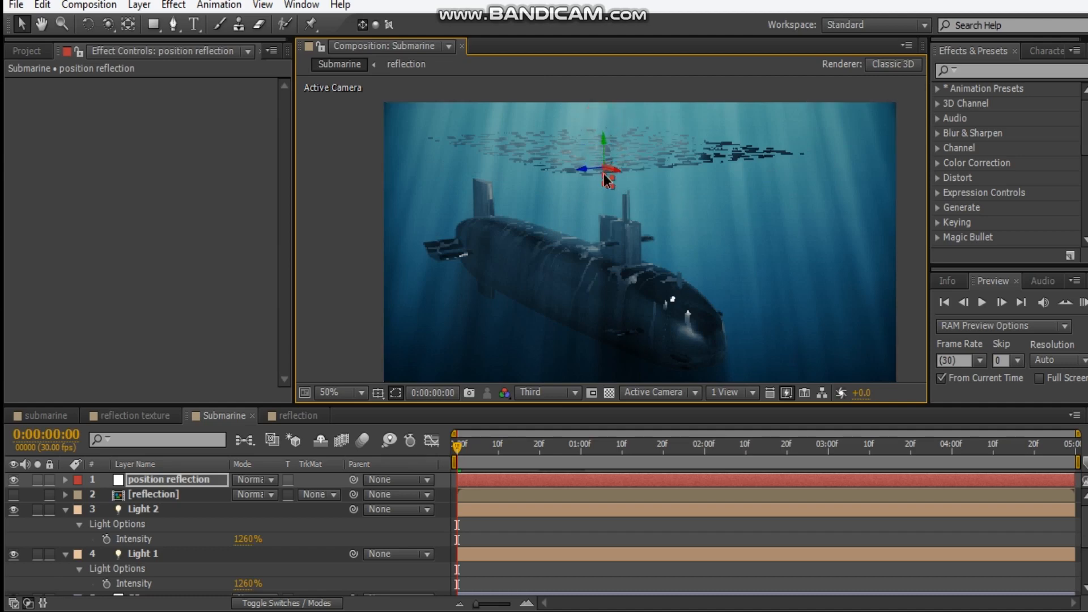
drag(605, 144, 605, 162)
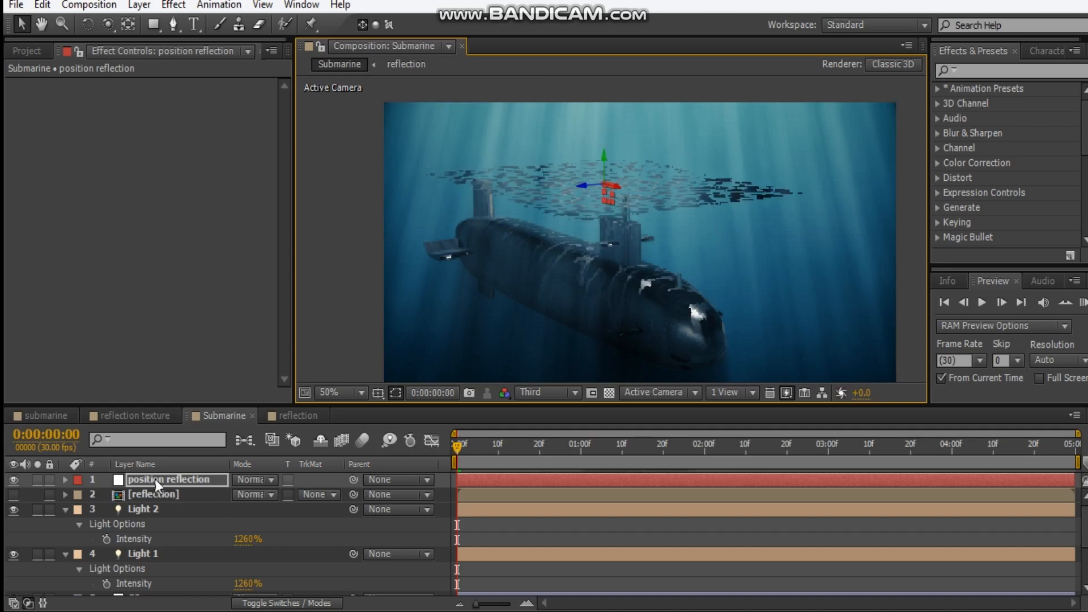
In the E3D layer's Element scene, set the plane material's Alpha Threshold to 0.00 and apply the scene
scroll(168, 564, down, 3)
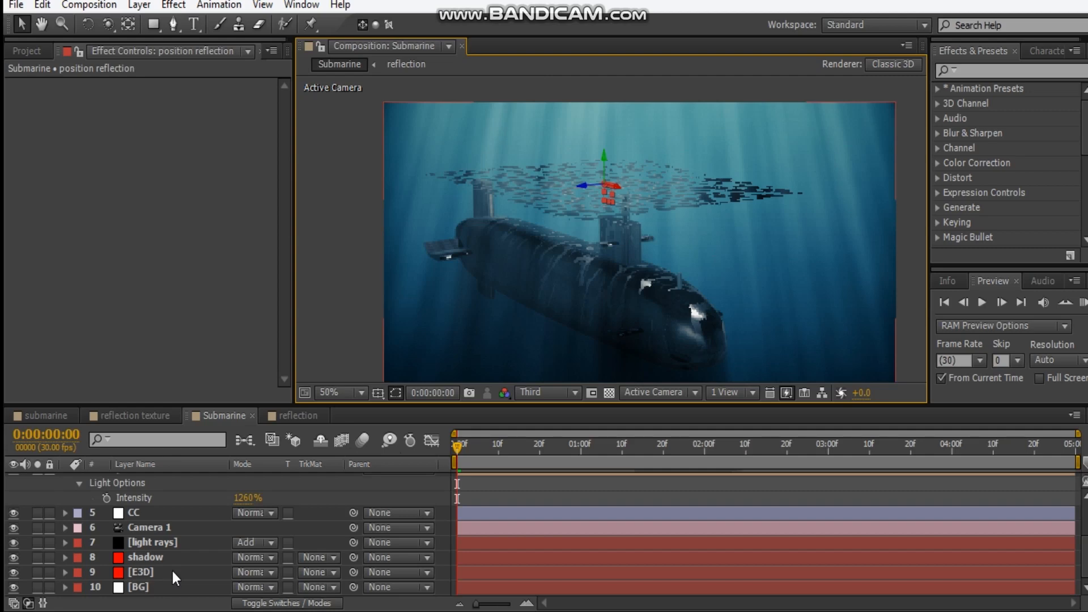
click(211, 570)
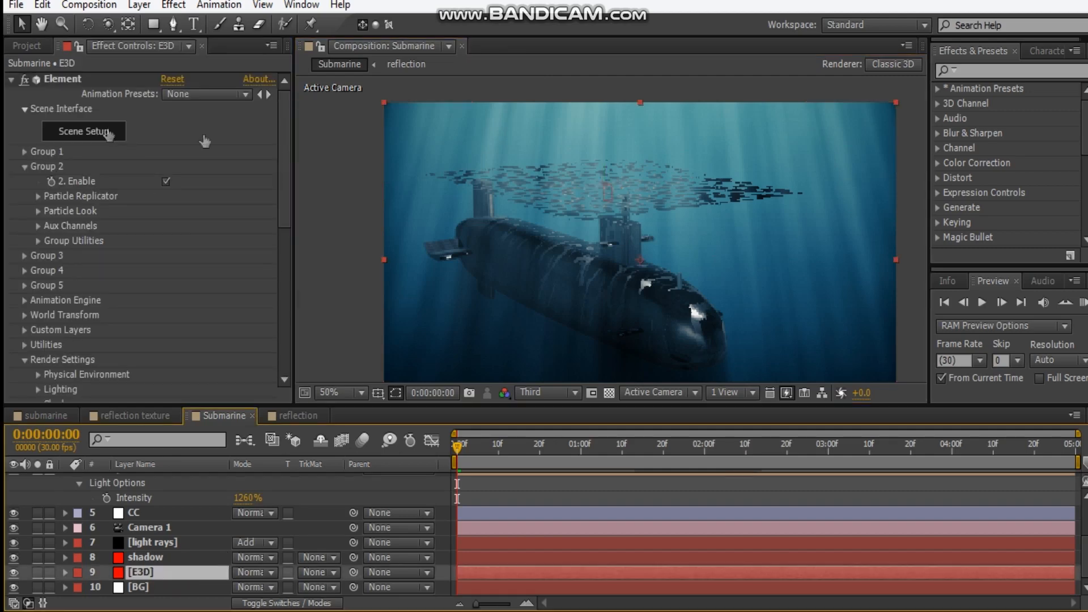
click(107, 134)
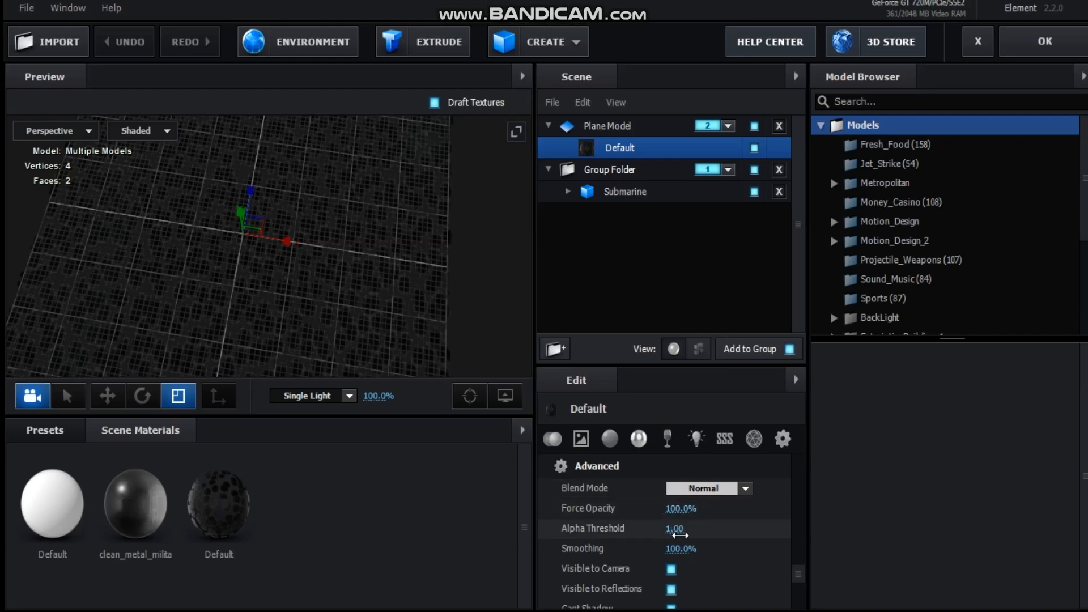
drag(674, 532, 575, 534)
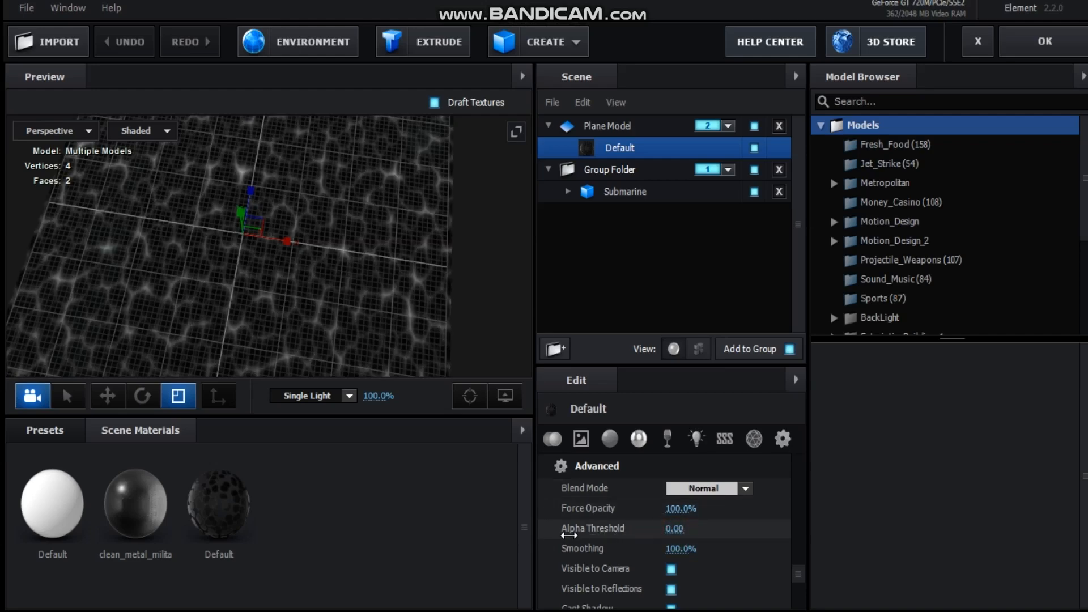
drag(606, 529, 589, 531)
click(1034, 41)
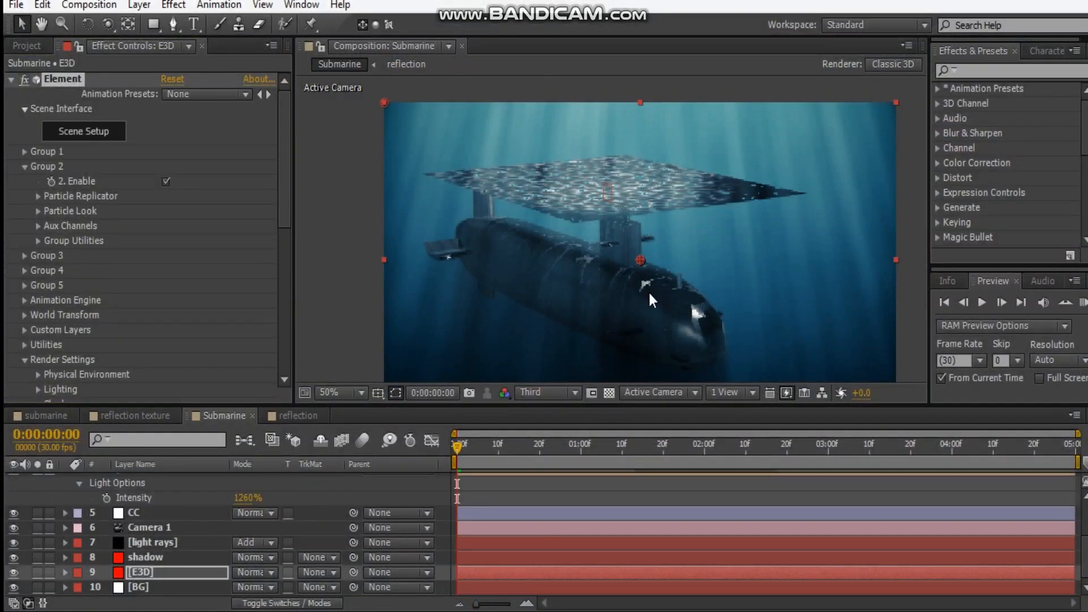
Enlarge the view to 100% and orbit the camera to examine the light reflections on the submarine's hull
scroll(615, 291, up, 2)
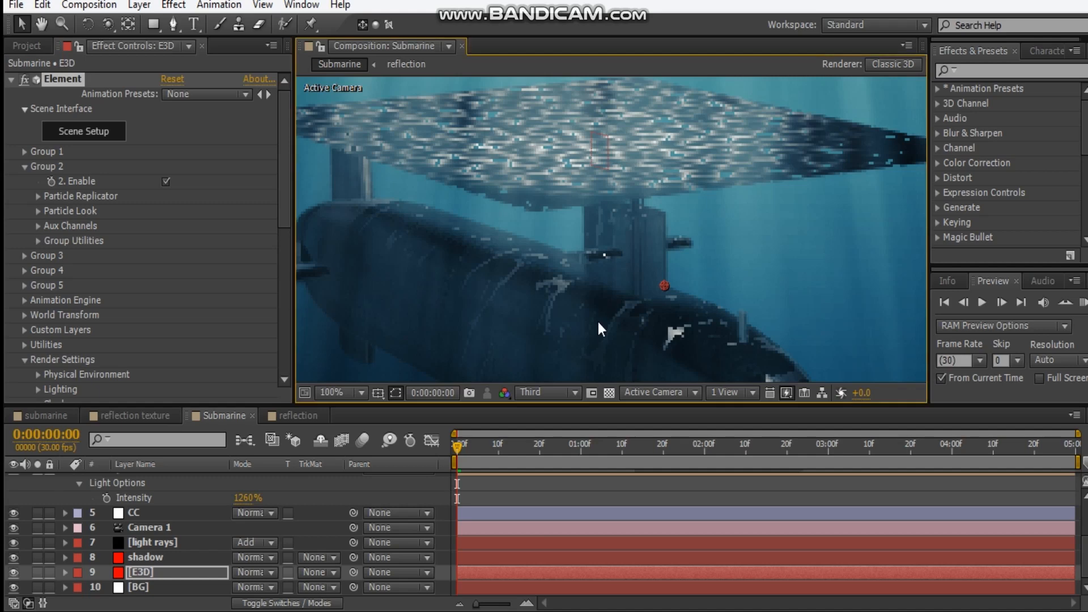
key(c)
drag(608, 322, 612, 299)
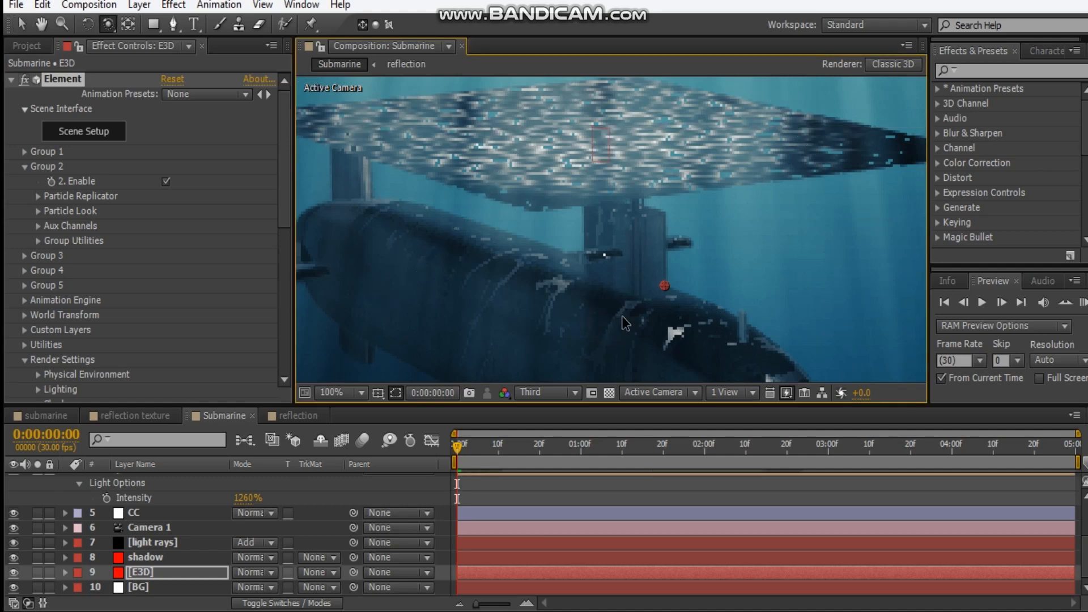
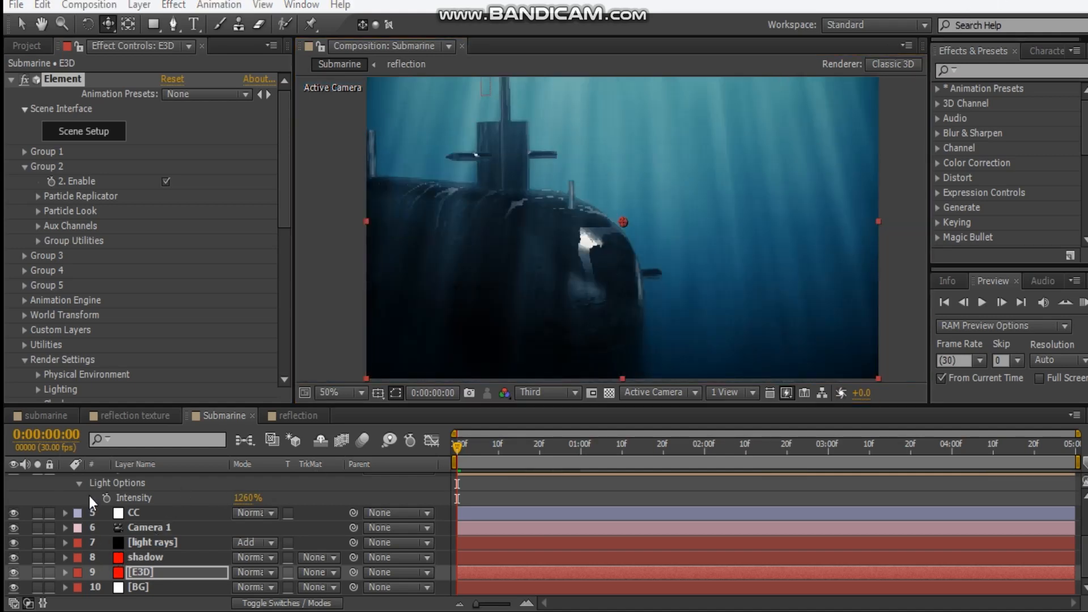
Set the Shadow Diffusion of Light 2 to 68 pixels and of Light 1 to 79 pixels
click(187, 514)
scroll(110, 542, up, 3)
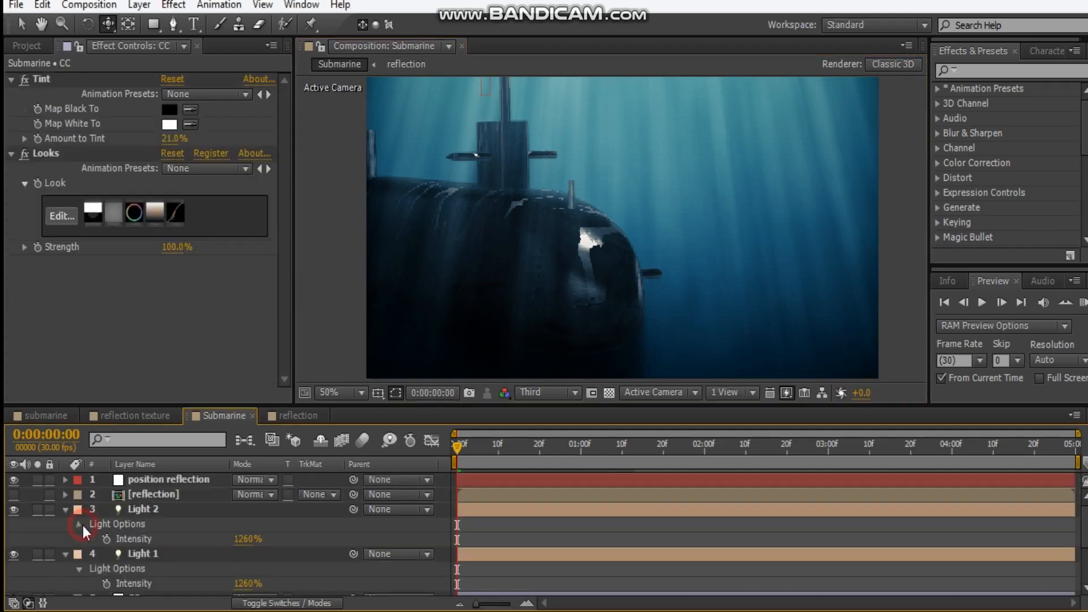
click(79, 523)
scroll(152, 531, down, 1)
scroll(152, 530, down, 2)
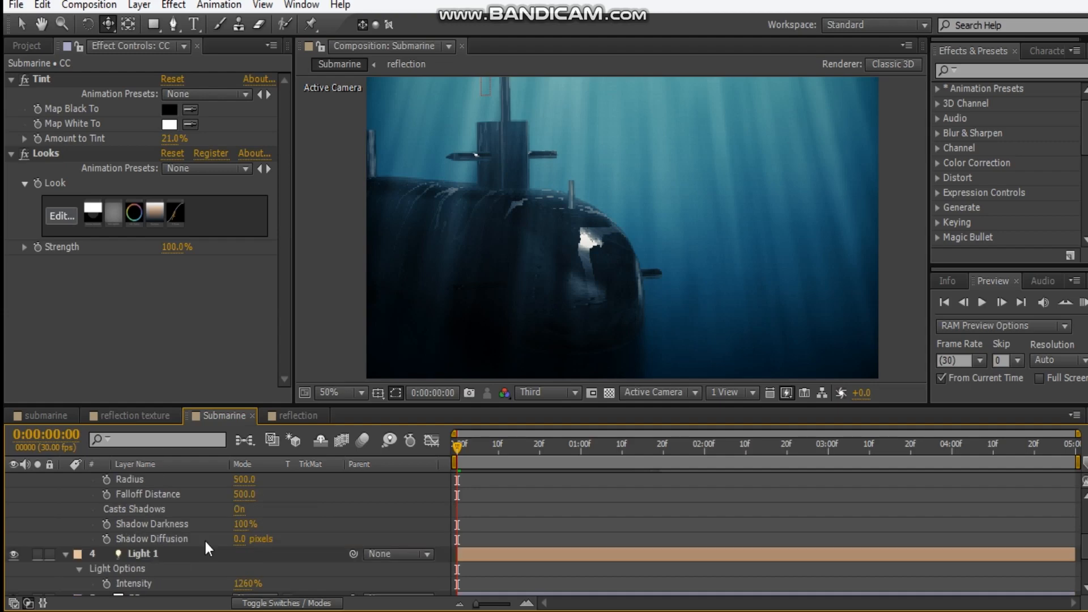
drag(238, 540, 260, 539)
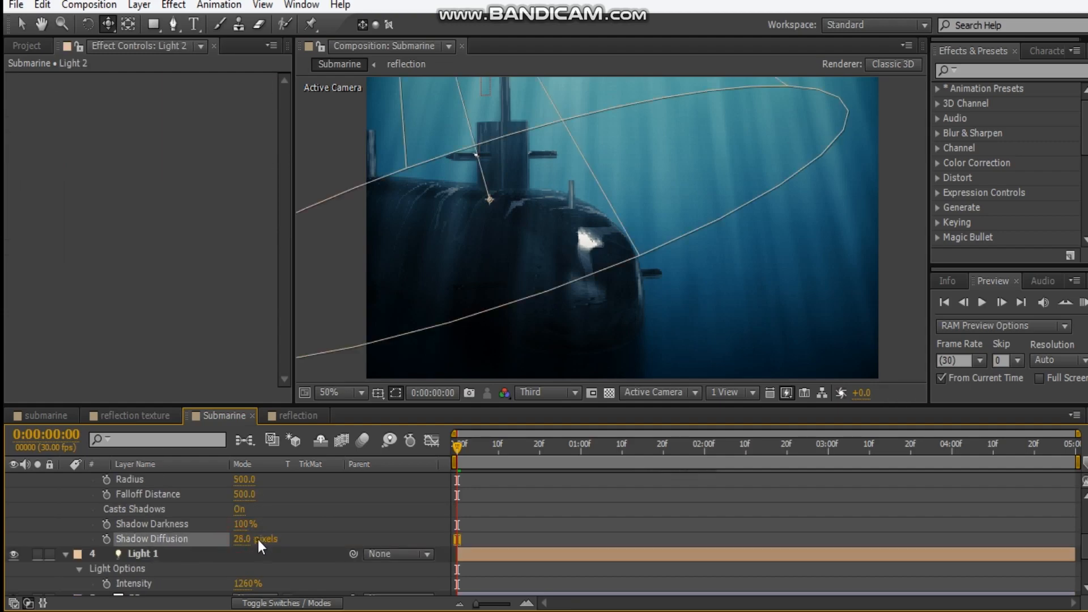
click(241, 539)
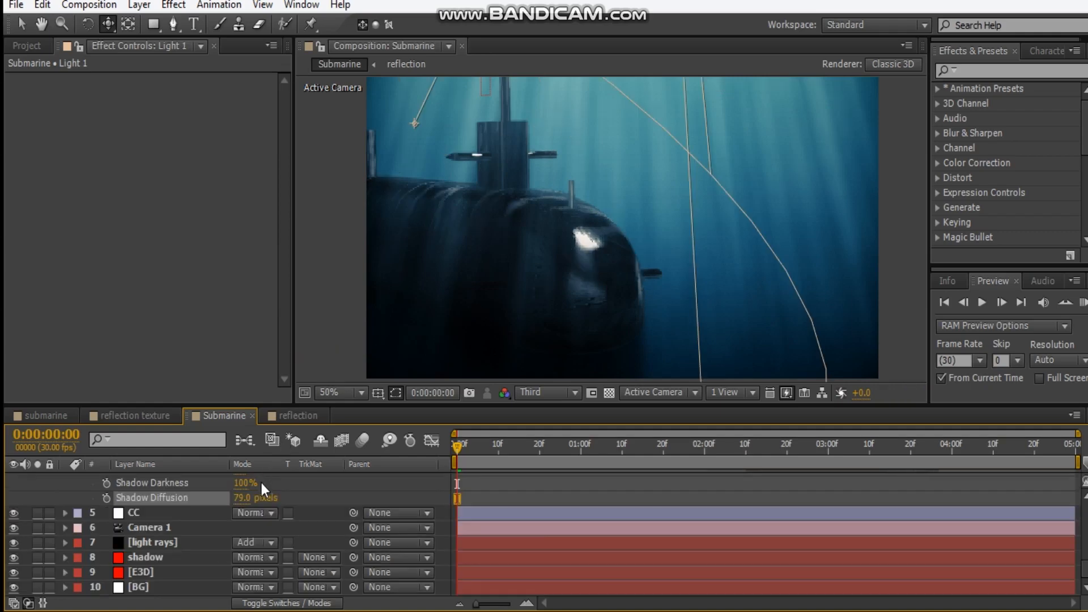
Set Light 2's Shadow Diffusion to 80 pixels and collapse the properties of both lights
scroll(260, 482, up, 3)
scroll(255, 510, up, 1)
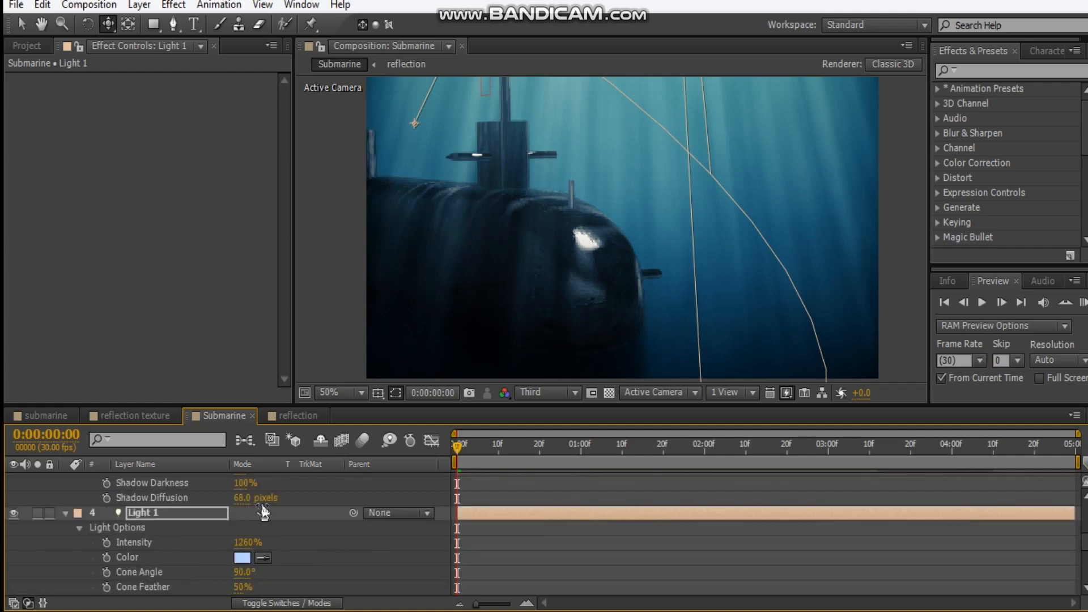
drag(245, 498, 276, 498)
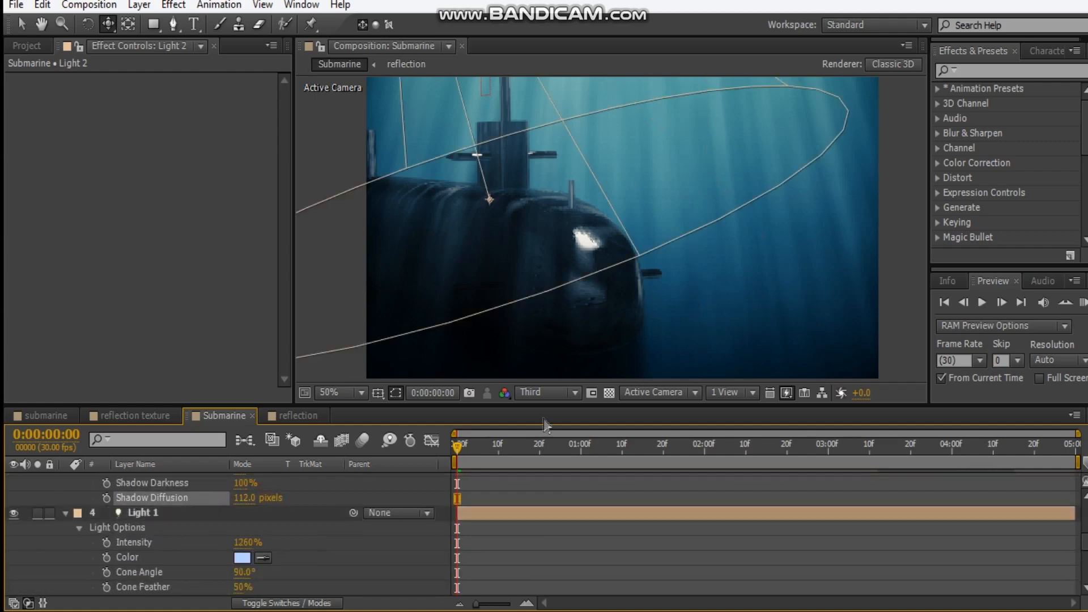
click(245, 498)
text(80)
key(Return)
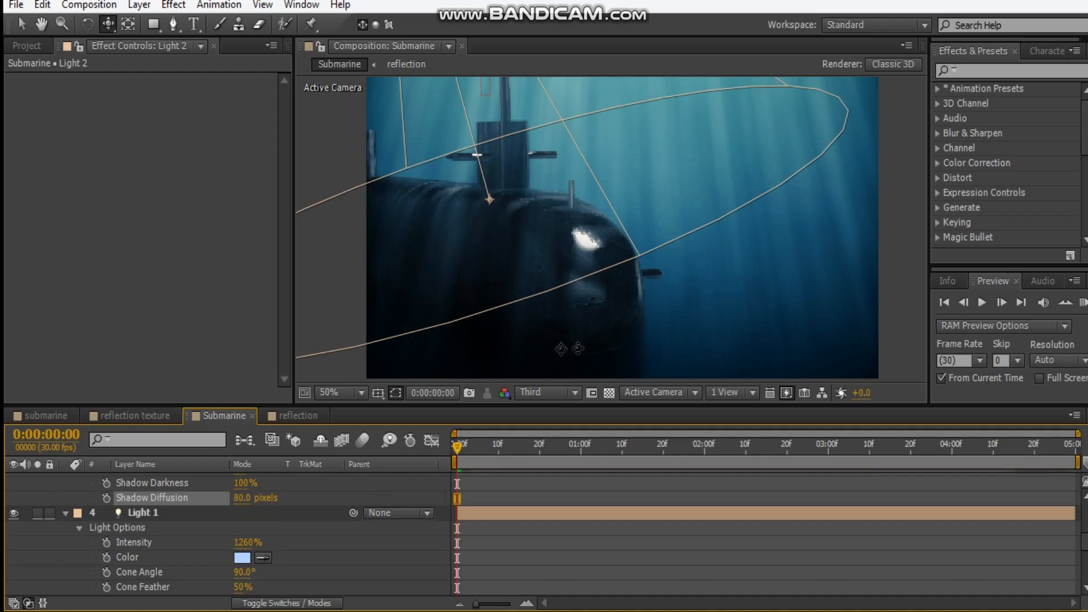
scroll(229, 559, up, 5)
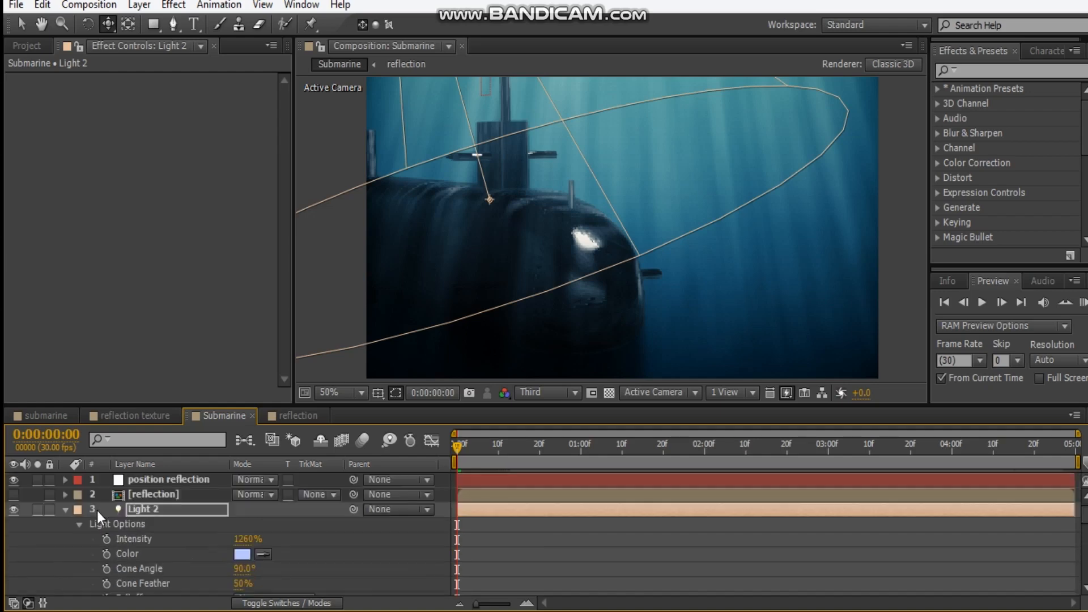
click(67, 511)
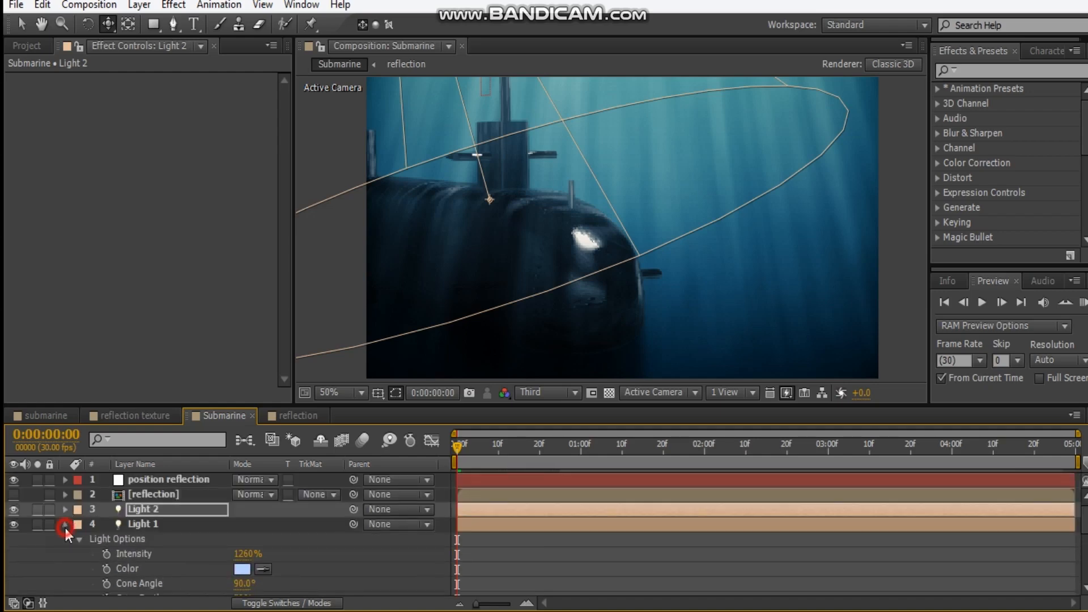
click(66, 527)
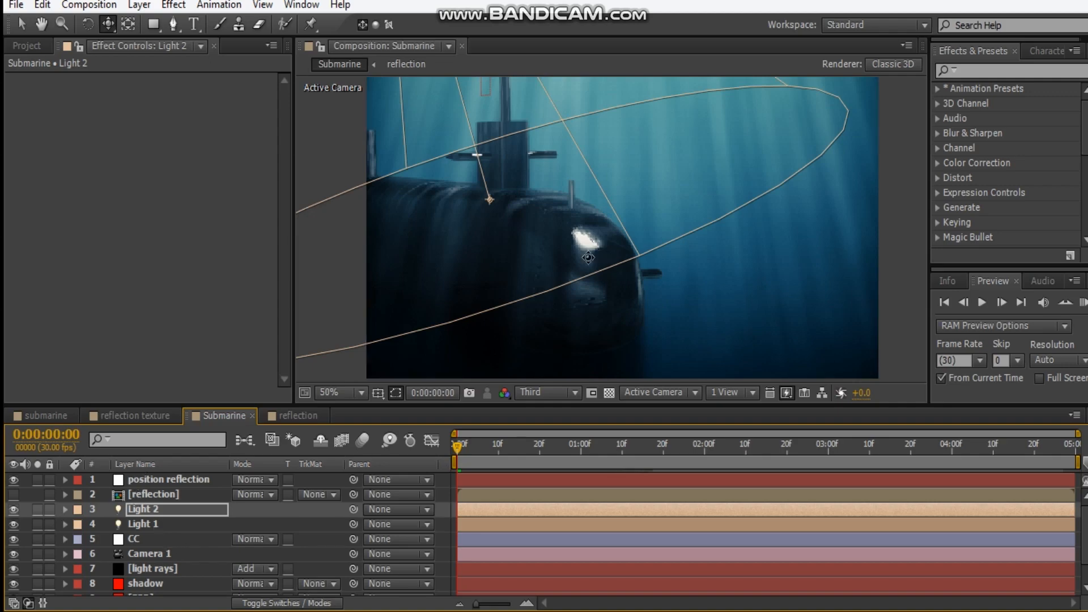
Create a group null for Group 1 in the E3D layer's Element effect
drag(575, 252, 554, 273)
scroll(554, 272, down, 1)
scroll(554, 271, up, 1)
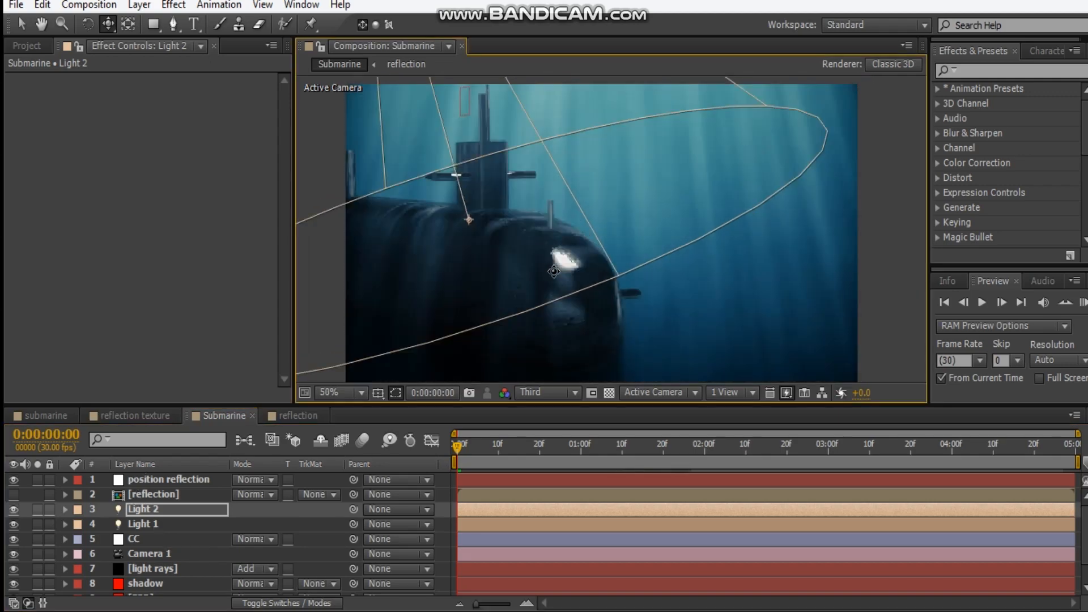
scroll(144, 587, down, 1)
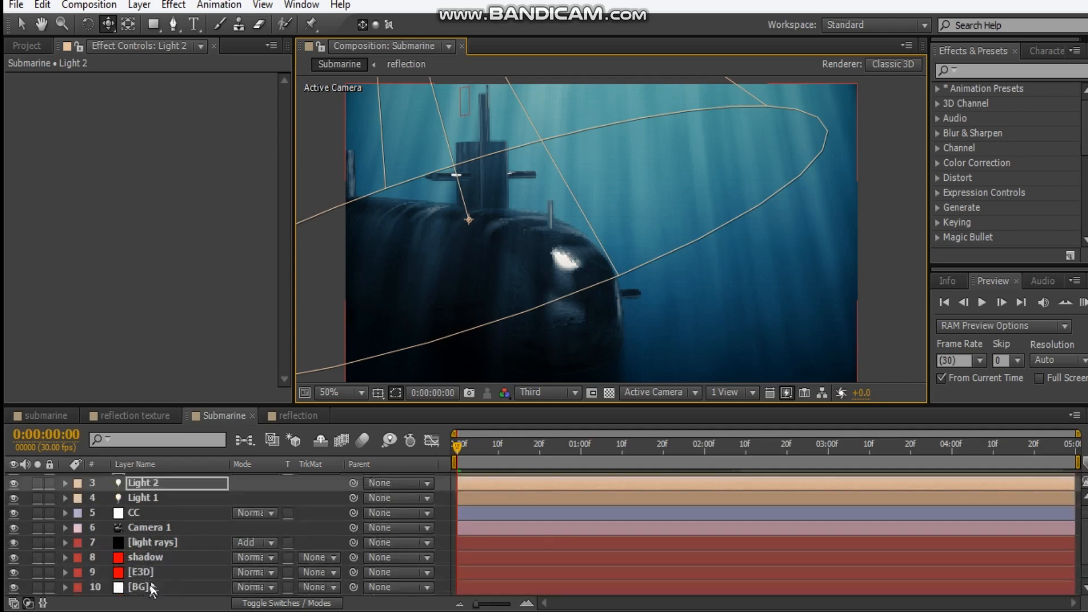
click(140, 571)
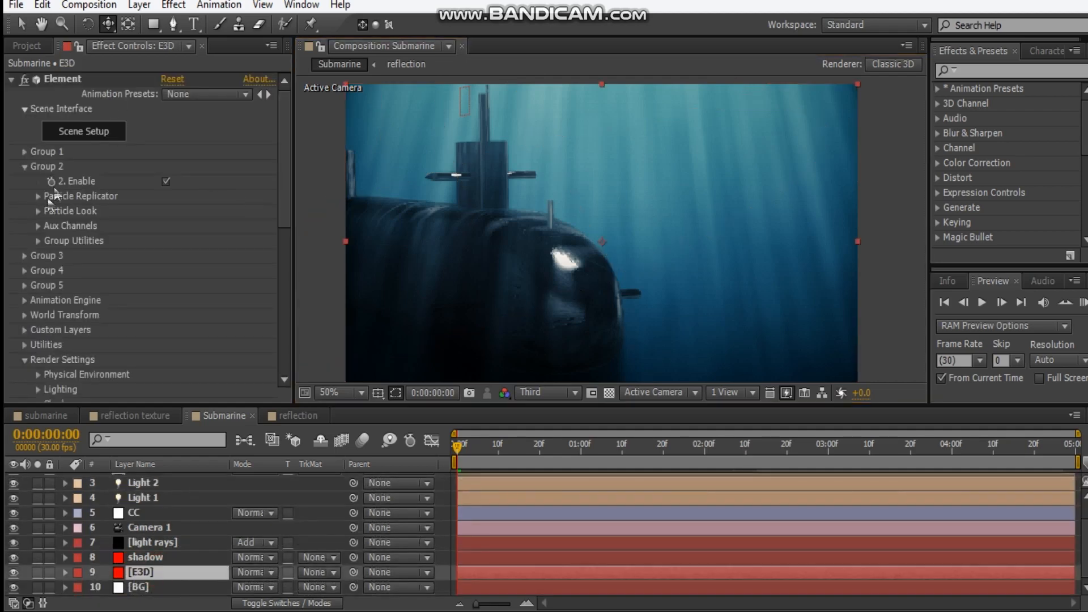
click(24, 166)
click(24, 151)
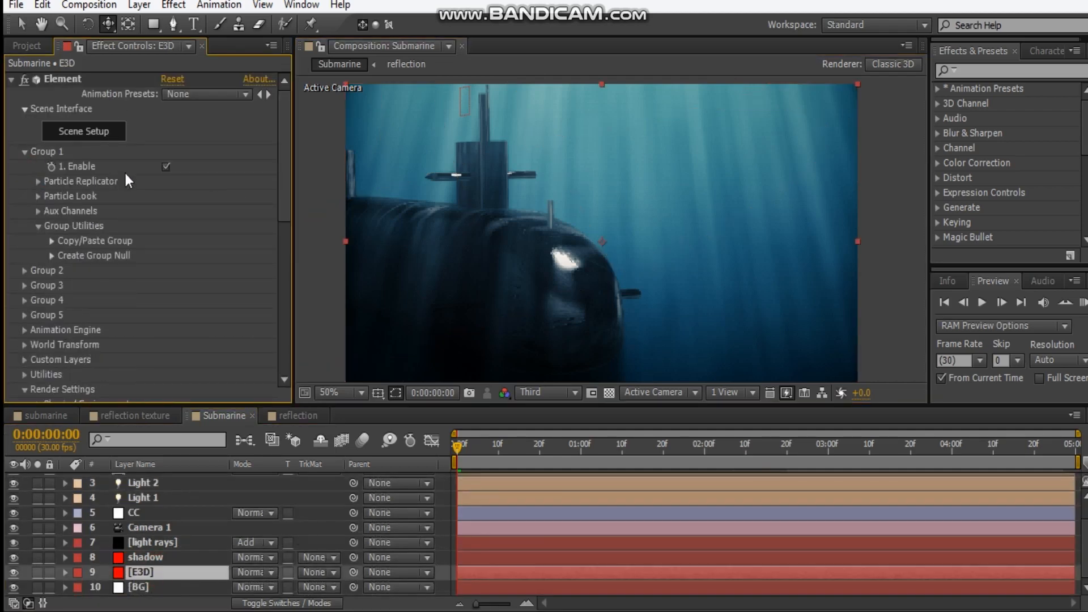
click(51, 258)
click(101, 278)
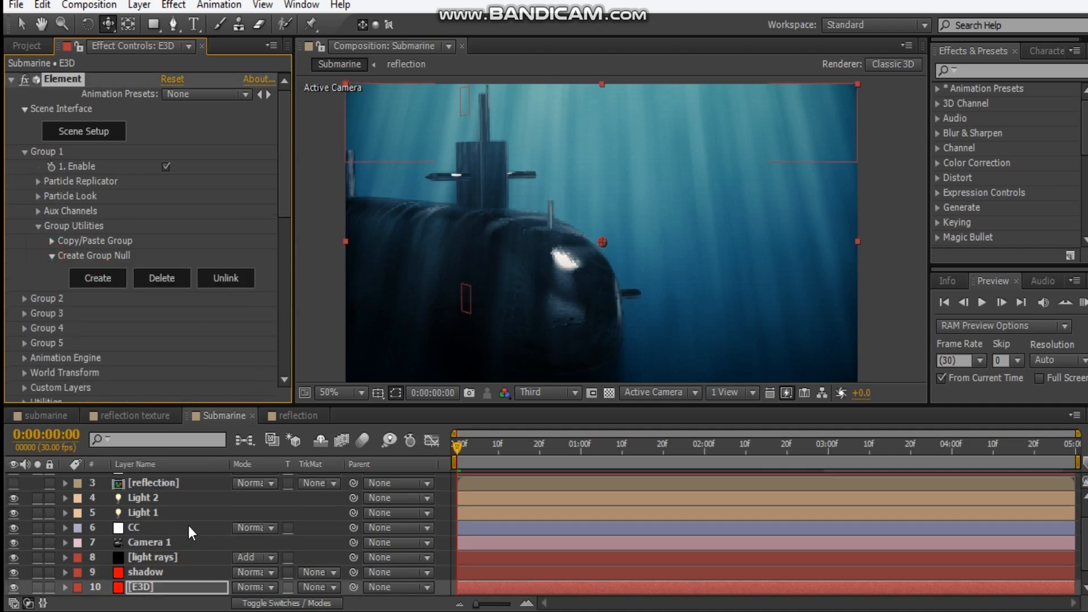
Rename the new E3D group null as submarine
scroll(171, 485, up, 2)
click(171, 478)
key(Return)
text(submarine)
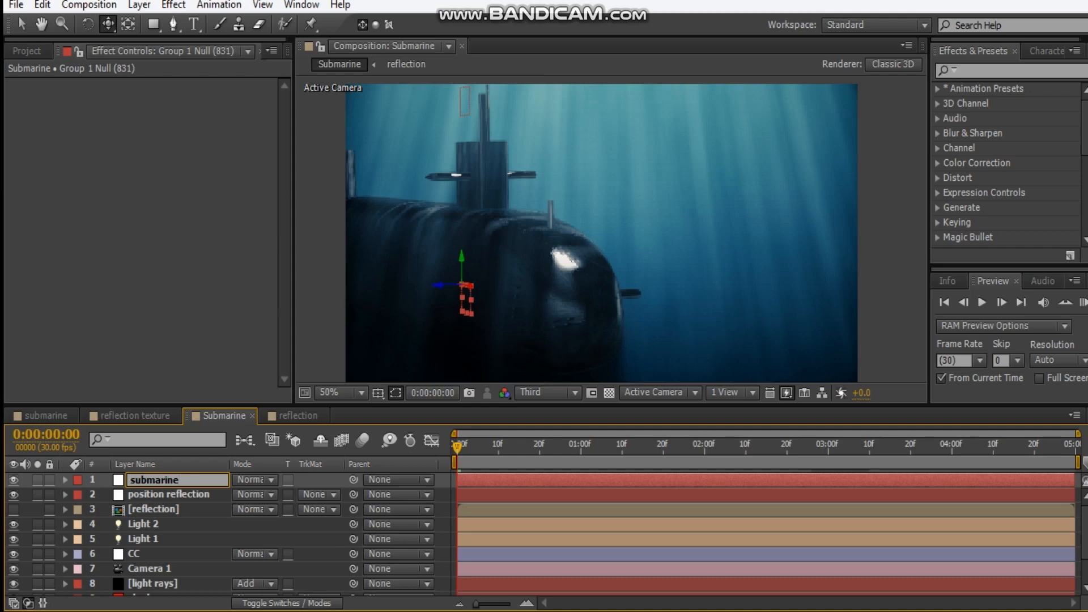
click(162, 555)
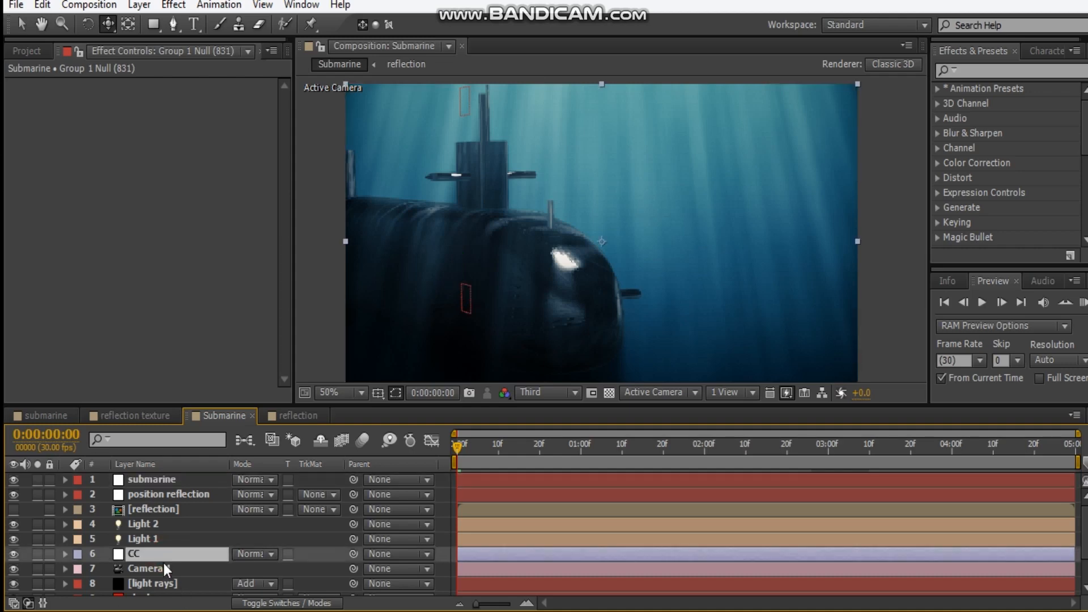
Create a group null for Group 1 in the shadow layer's Element effect
scroll(163, 563, down, 3)
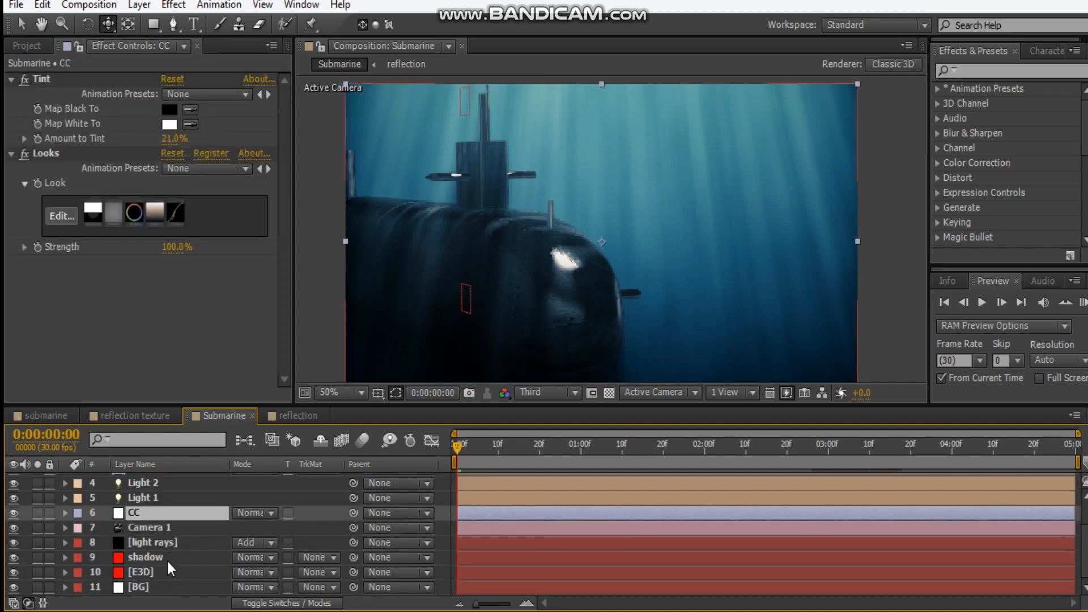
click(438, 557)
click(11, 78)
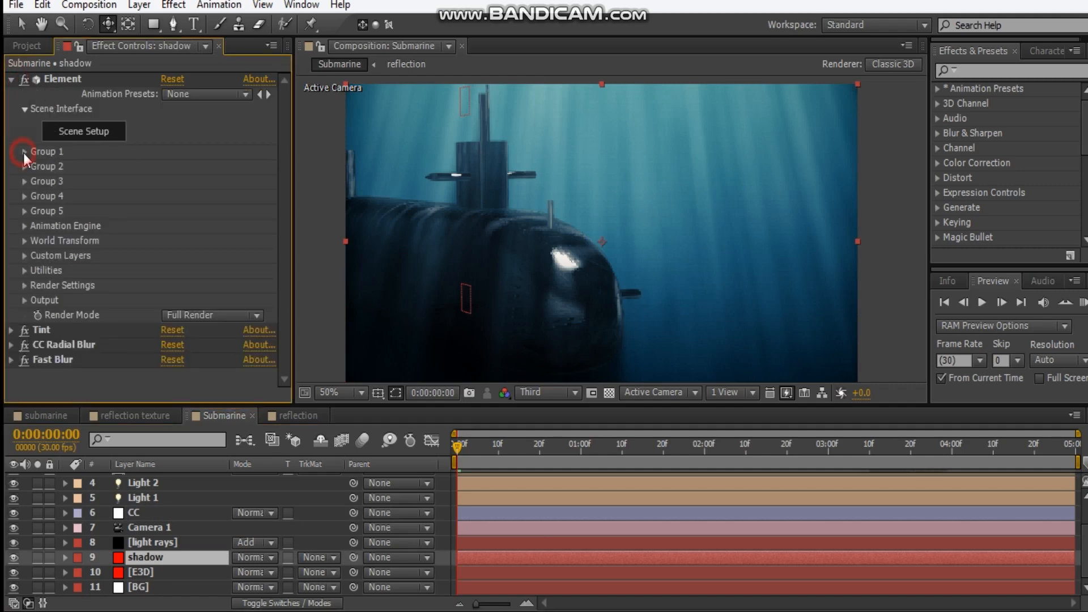
click(24, 152)
click(52, 257)
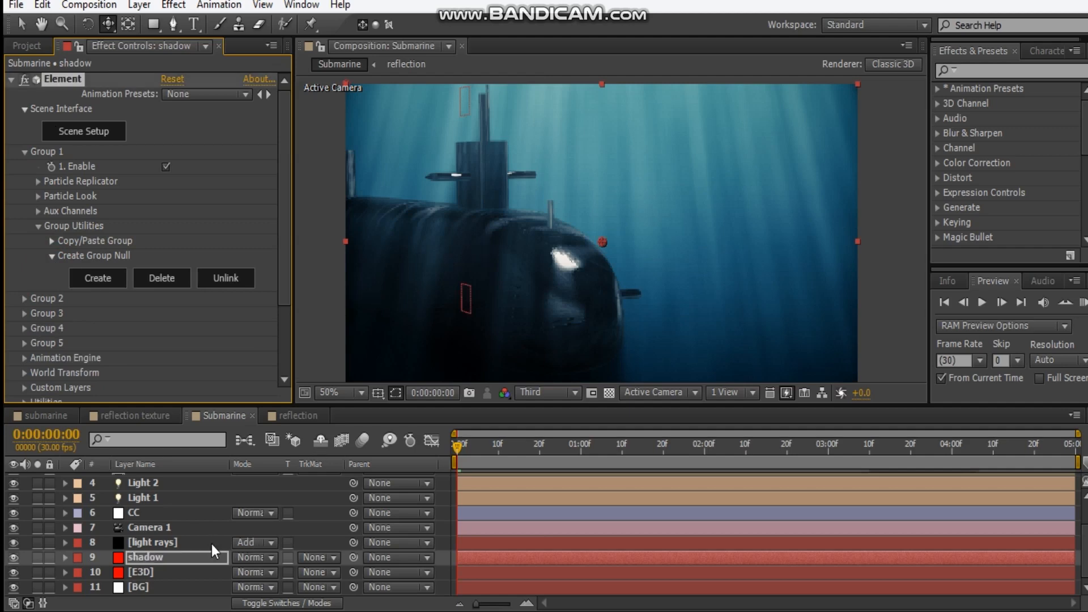
Rename the shadow layer's new group null as shadow
scroll(192, 510, up, 2)
click(181, 480)
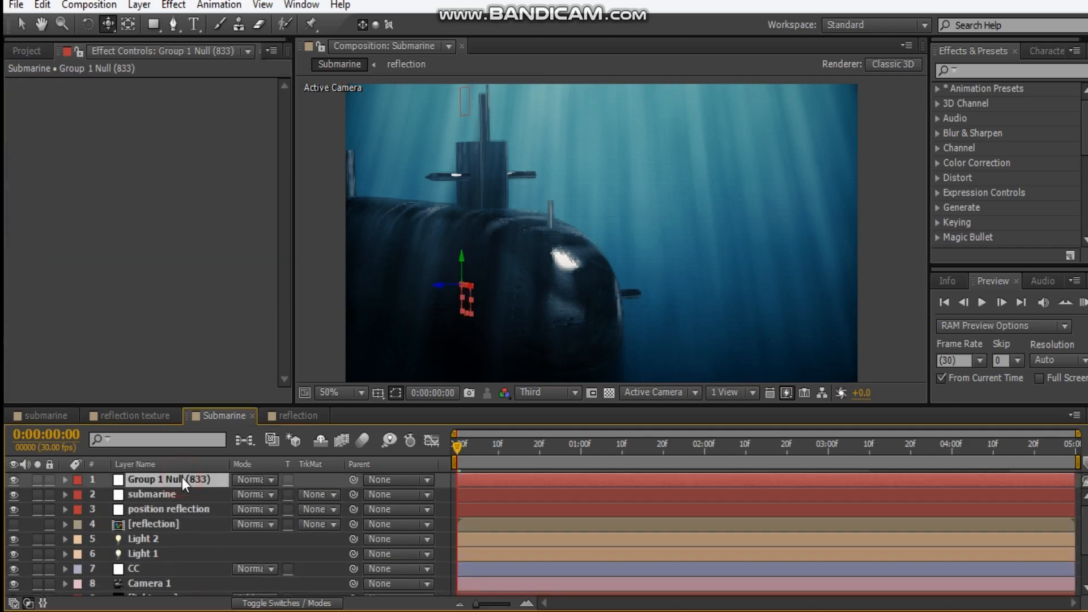
key(Return)
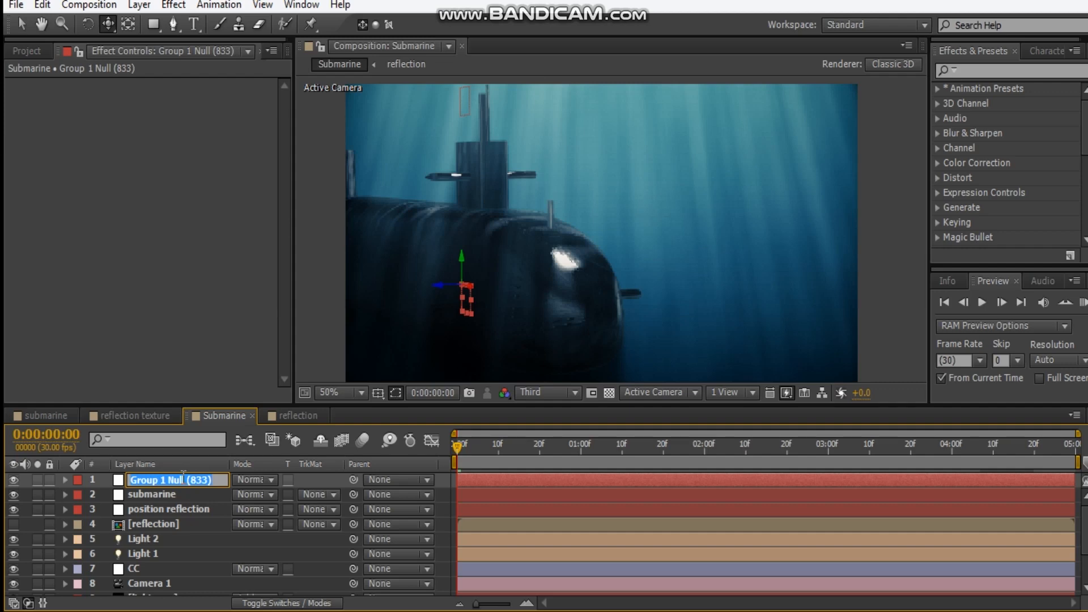
text(shadow)
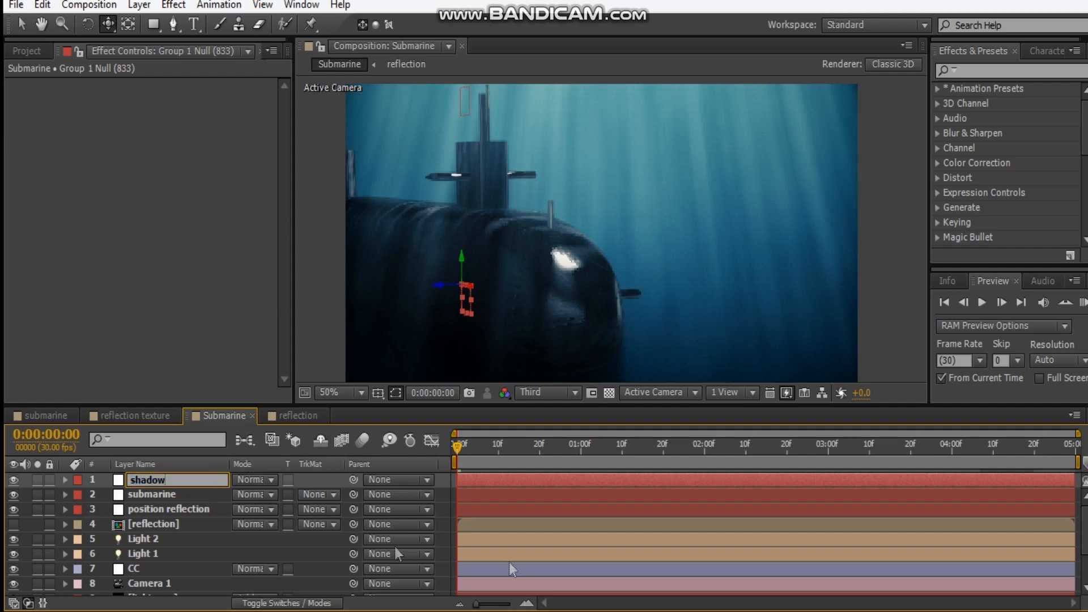
click(562, 552)
Set the label color of the shadow, submarine and position reflection nulls to Yellow
click(174, 507)
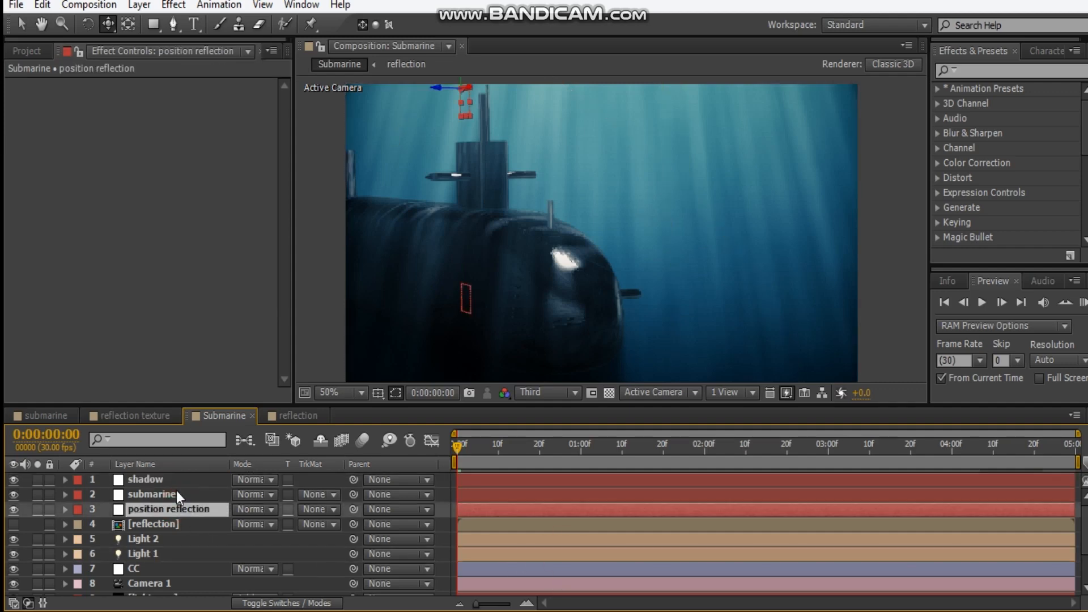
shift+click(169, 479)
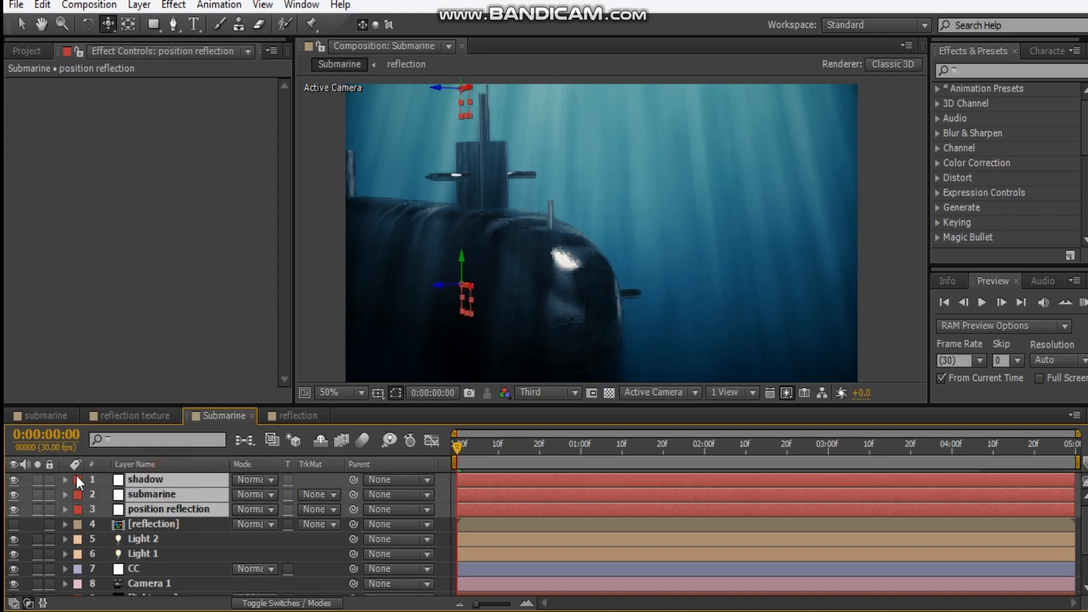
click(77, 493)
click(148, 204)
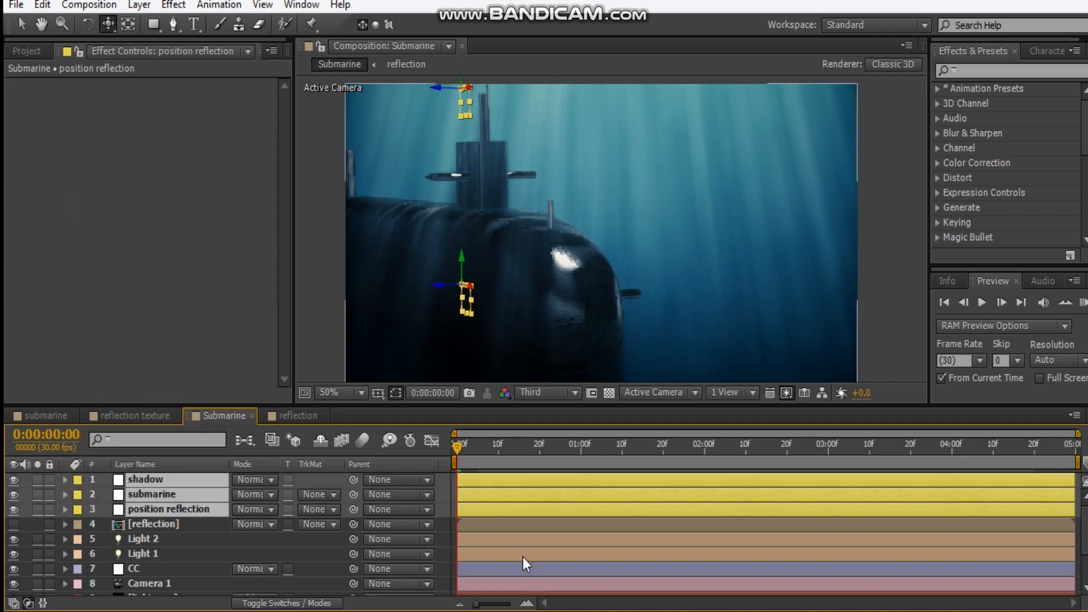
Set the label color of the light rays layer to Aqua and of the BG layer to Purple
scroll(522, 557, down, 4)
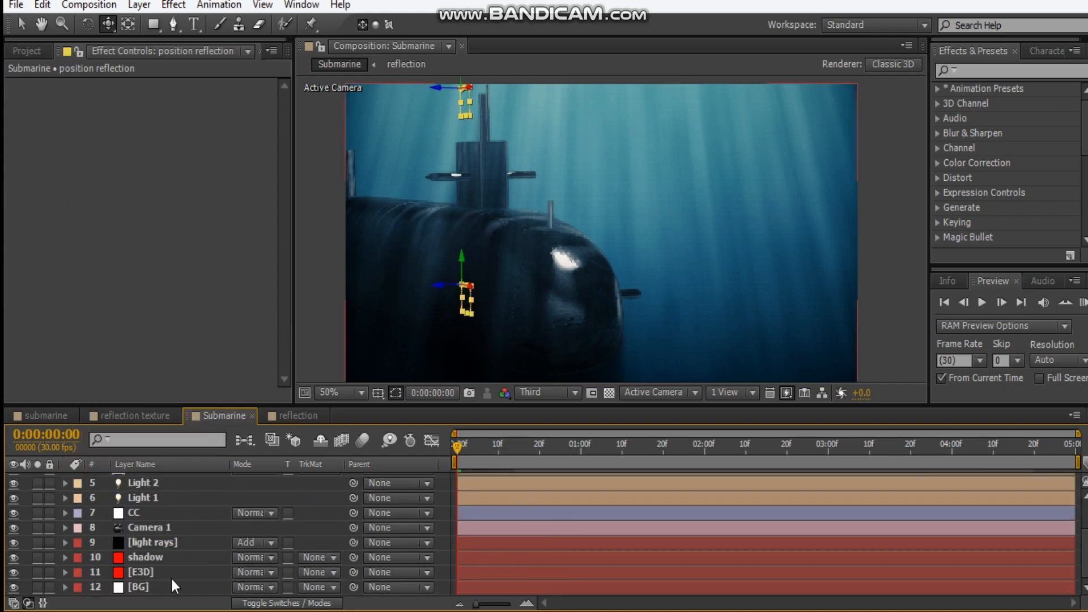
click(77, 541)
click(146, 286)
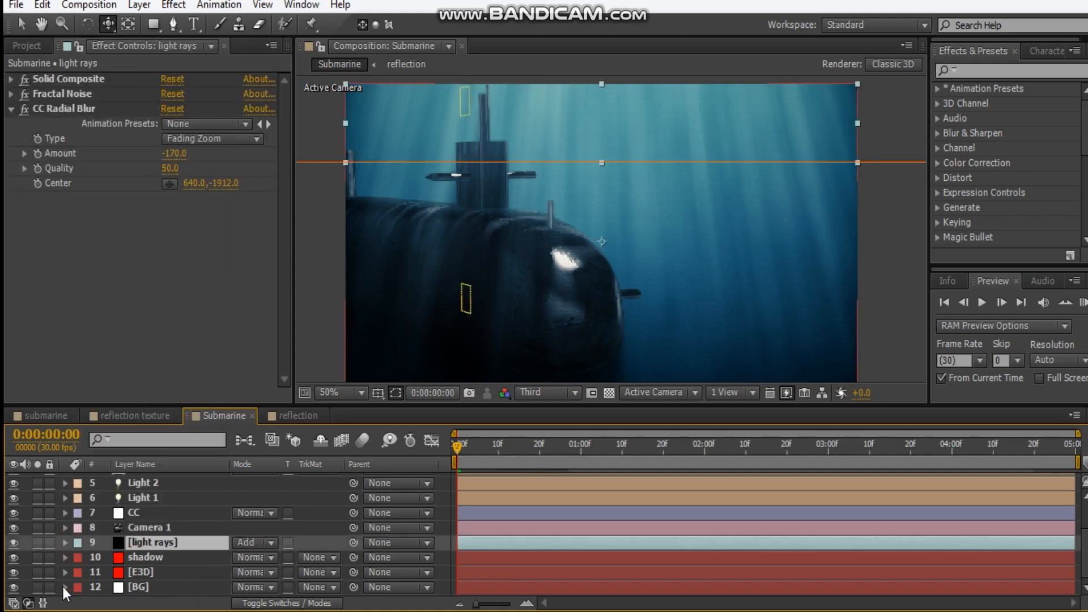
click(77, 588)
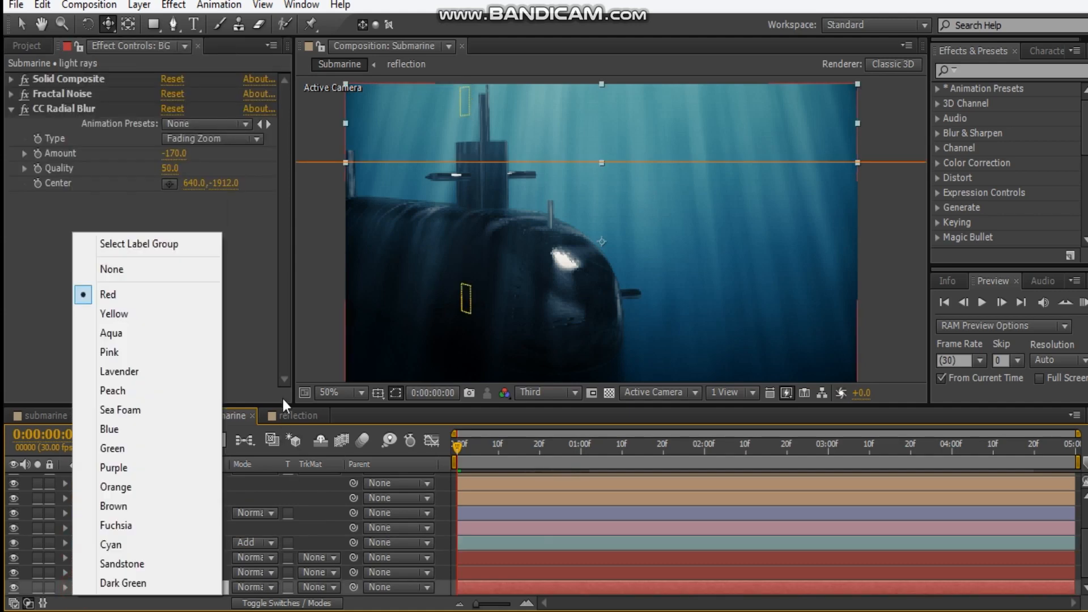
click(163, 355)
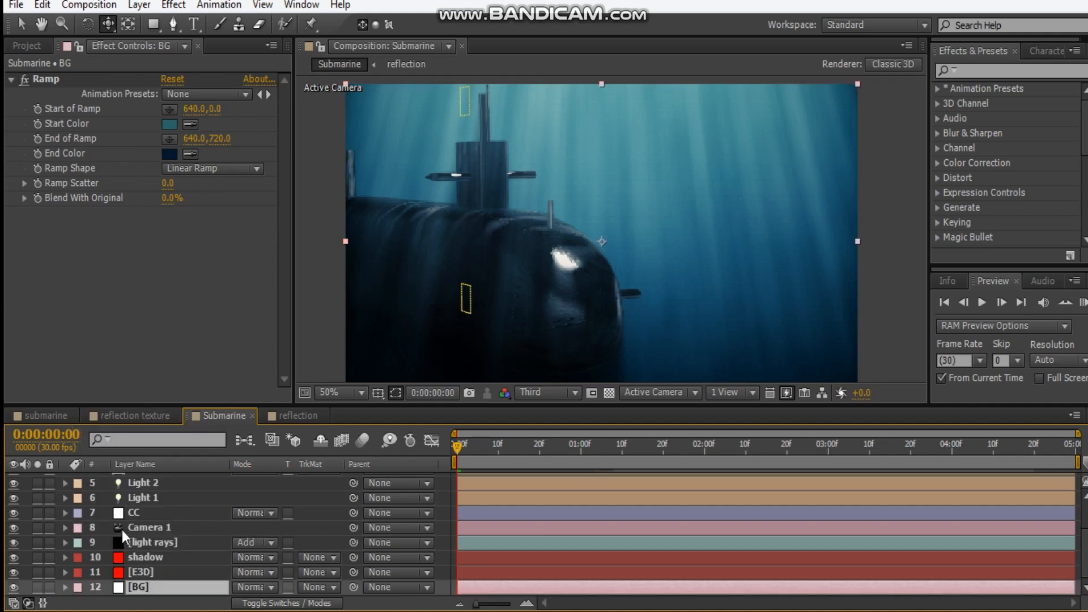
click(77, 587)
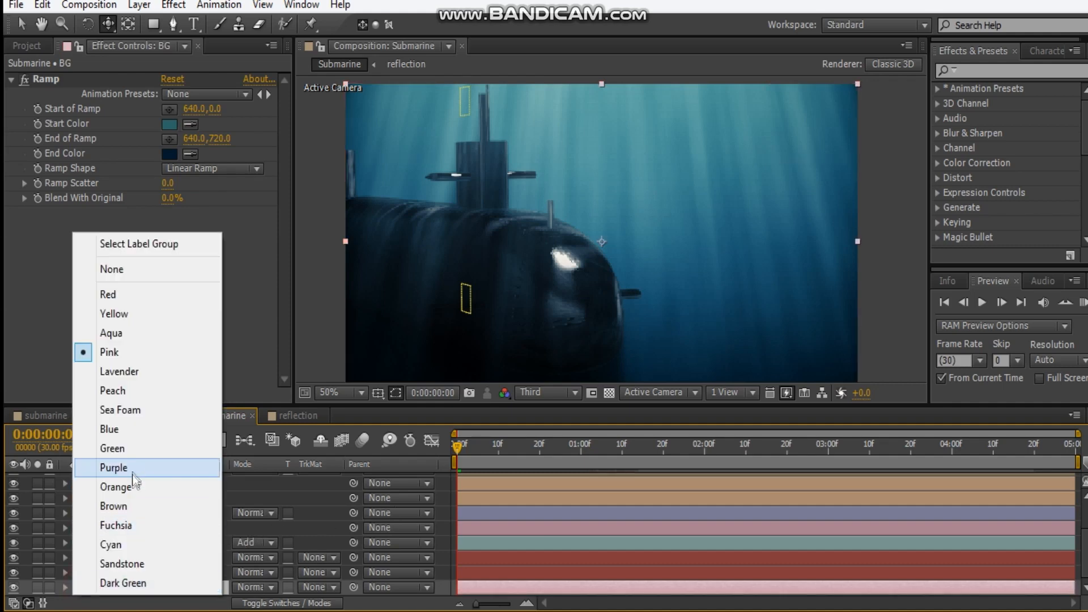
click(132, 475)
Parent the shadow null to the submarine null
scroll(303, 554, up, 3)
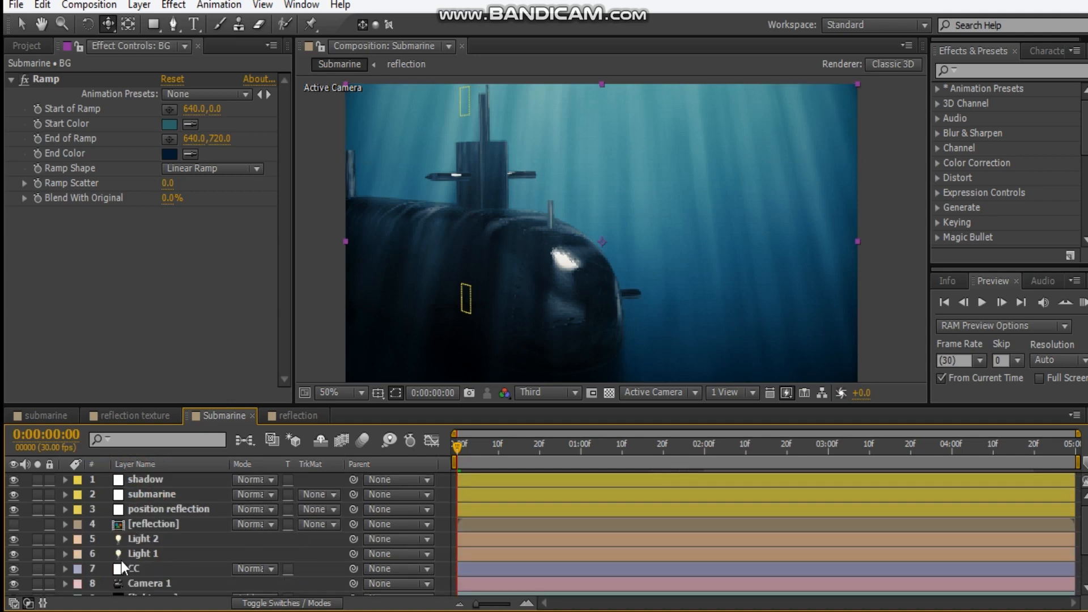
click(169, 483)
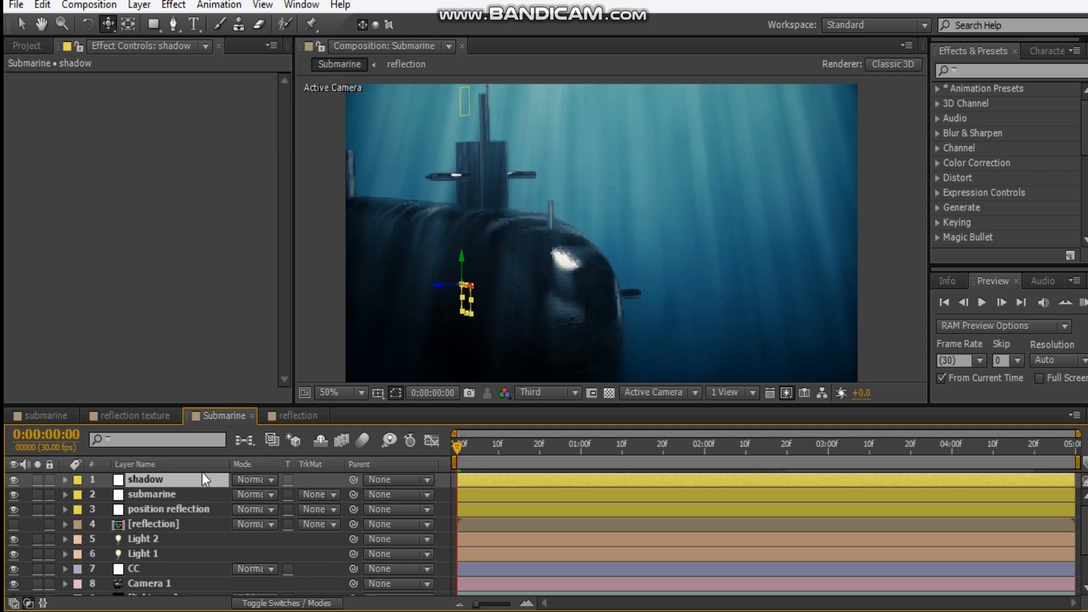
ctrl+click(173, 493)
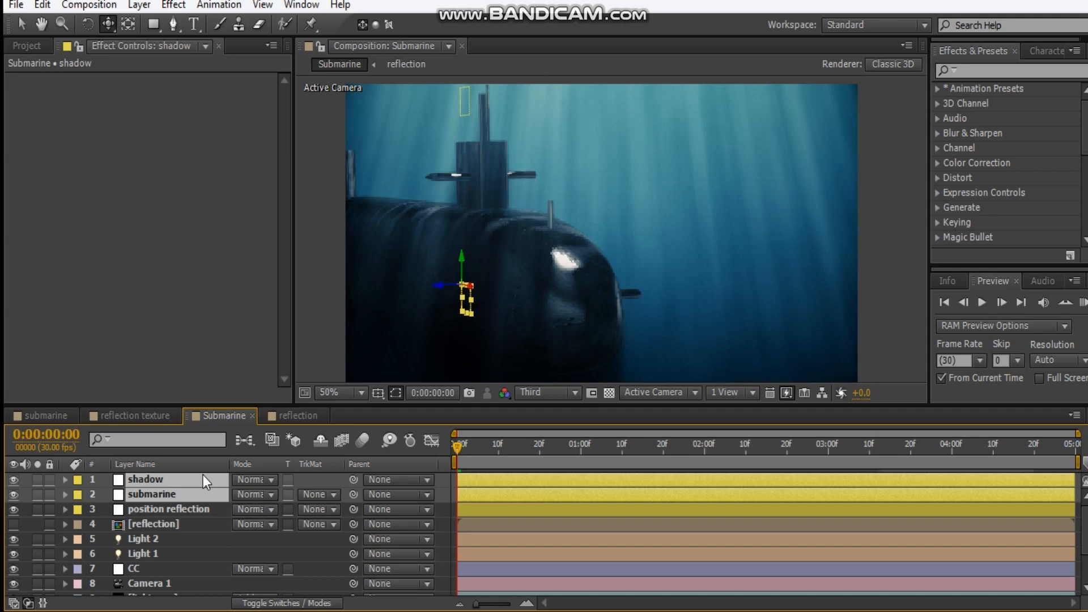
click(168, 538)
click(153, 480)
drag(352, 479, 126, 499)
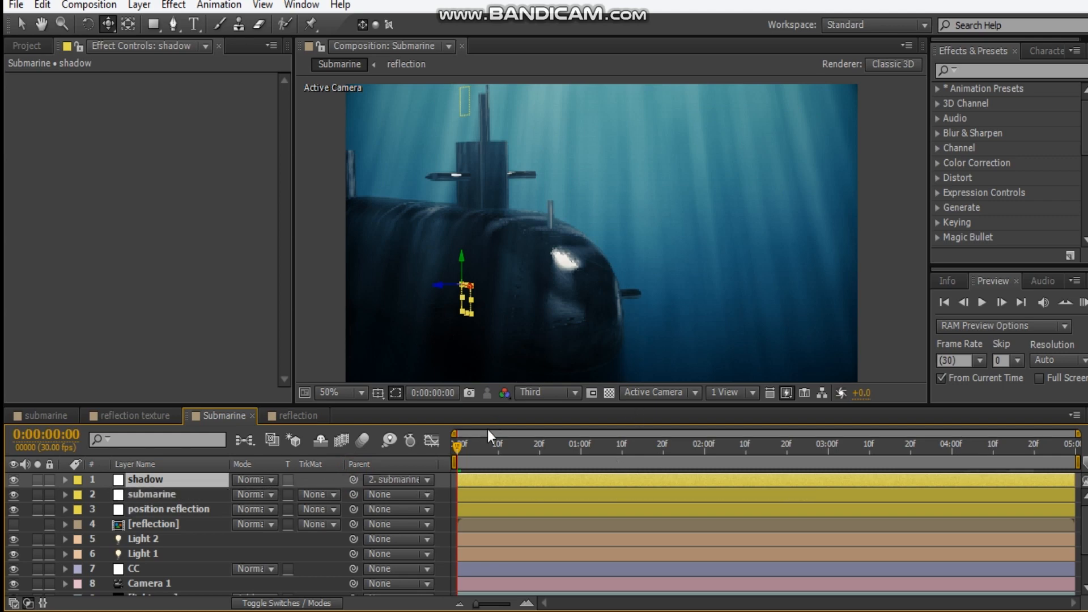
Animate the submarine null's Position with a keyframe at the first frame and one at X 3945 at 0:00:04:29
click(175, 495)
key(p)
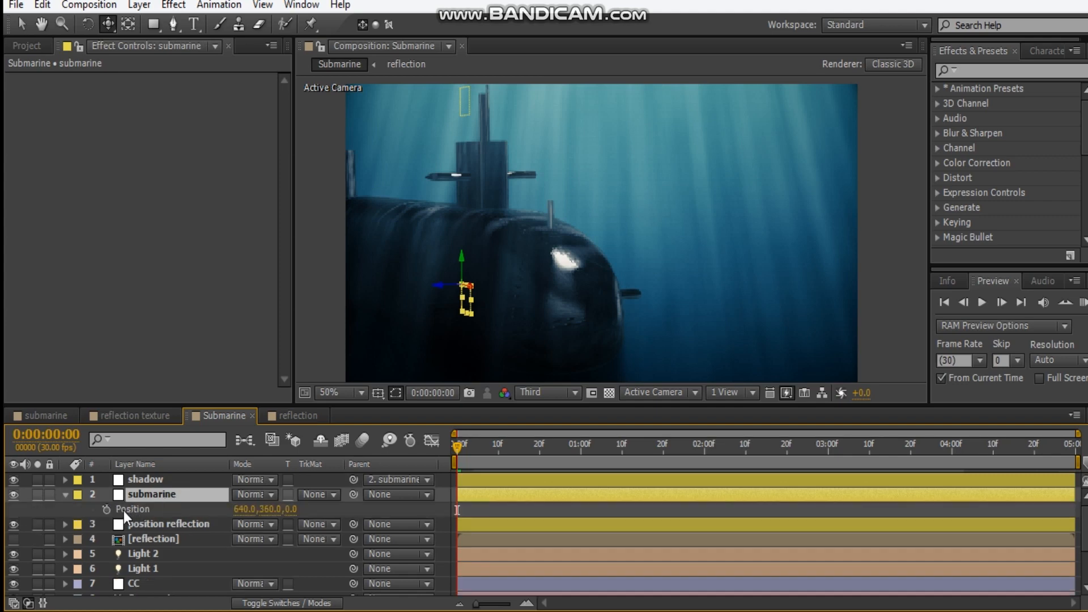
click(104, 510)
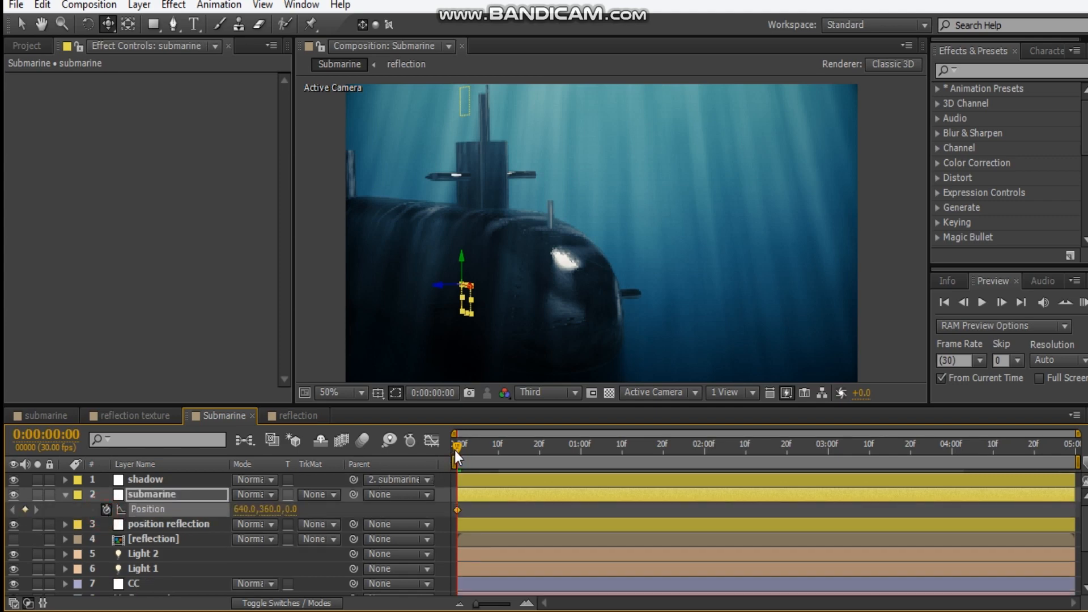
key(End)
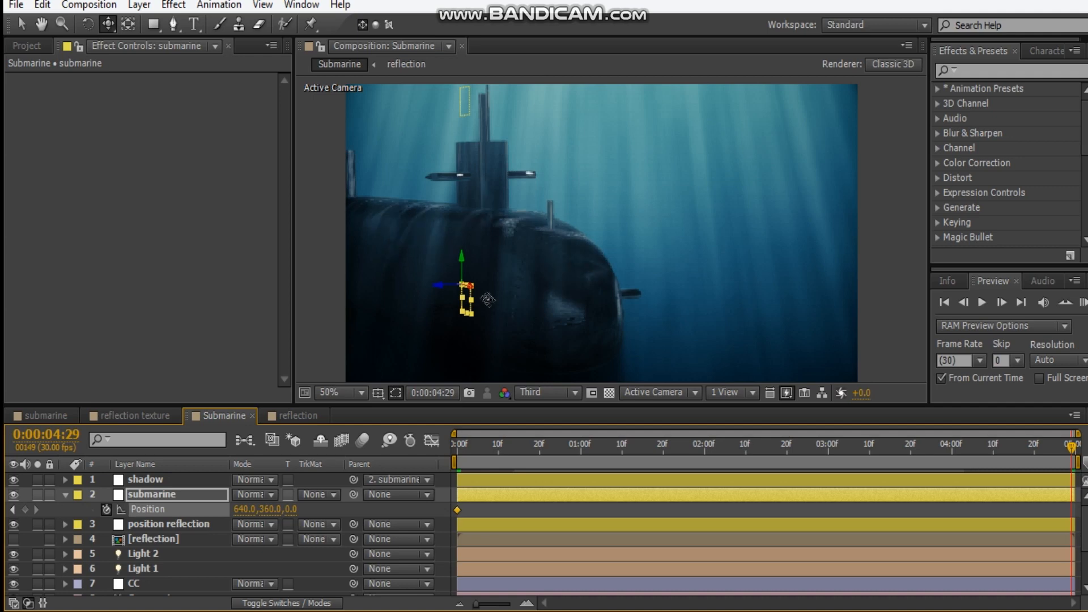
key(v)
drag(462, 291, 631, 316)
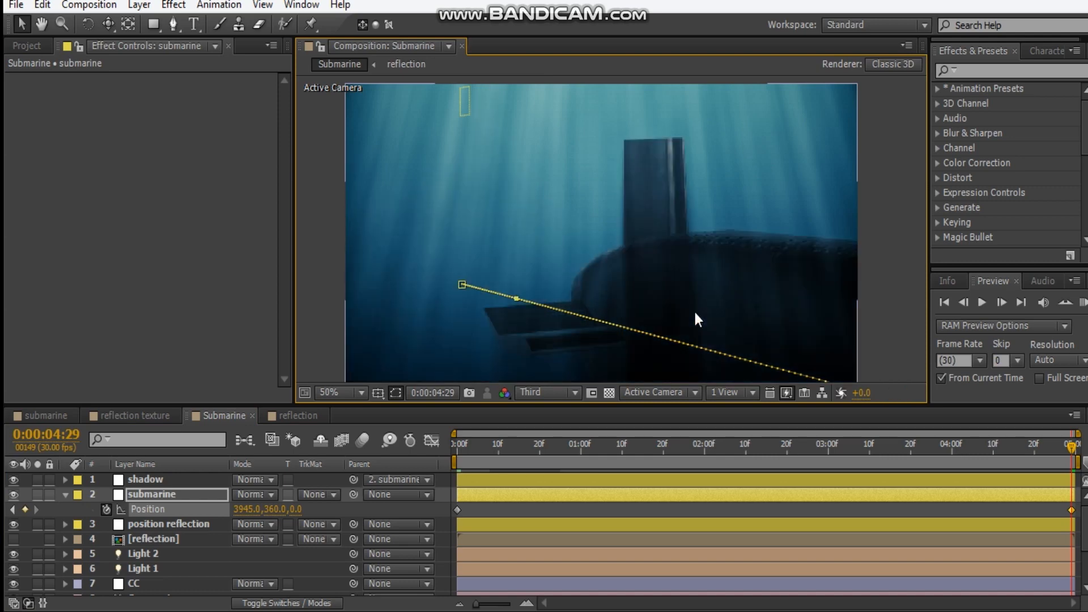
scroll(694, 311, down, 1)
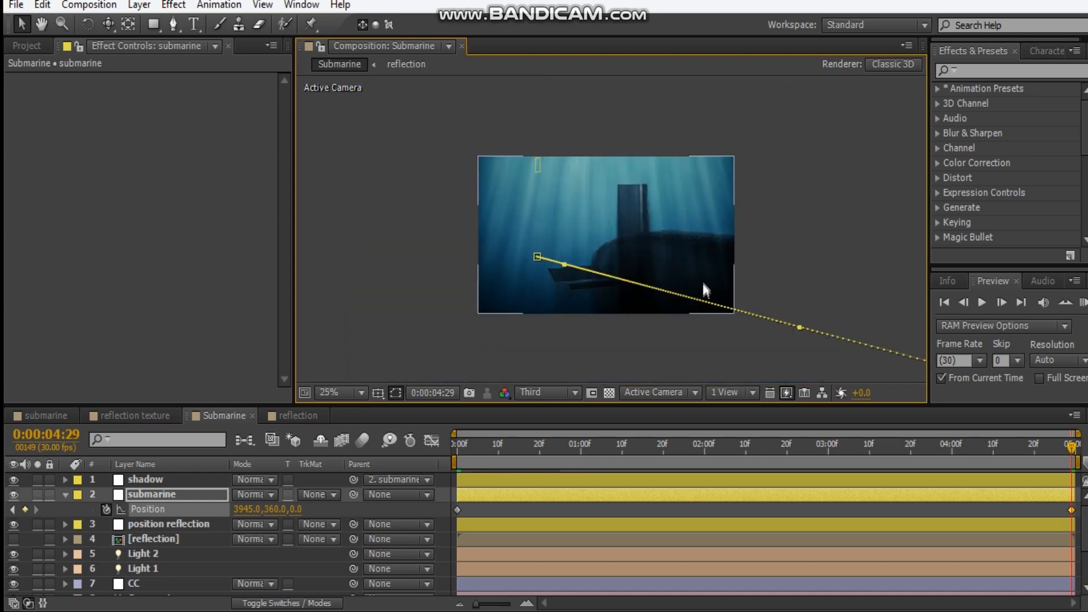
drag(719, 274, 599, 288)
drag(833, 448, 517, 437)
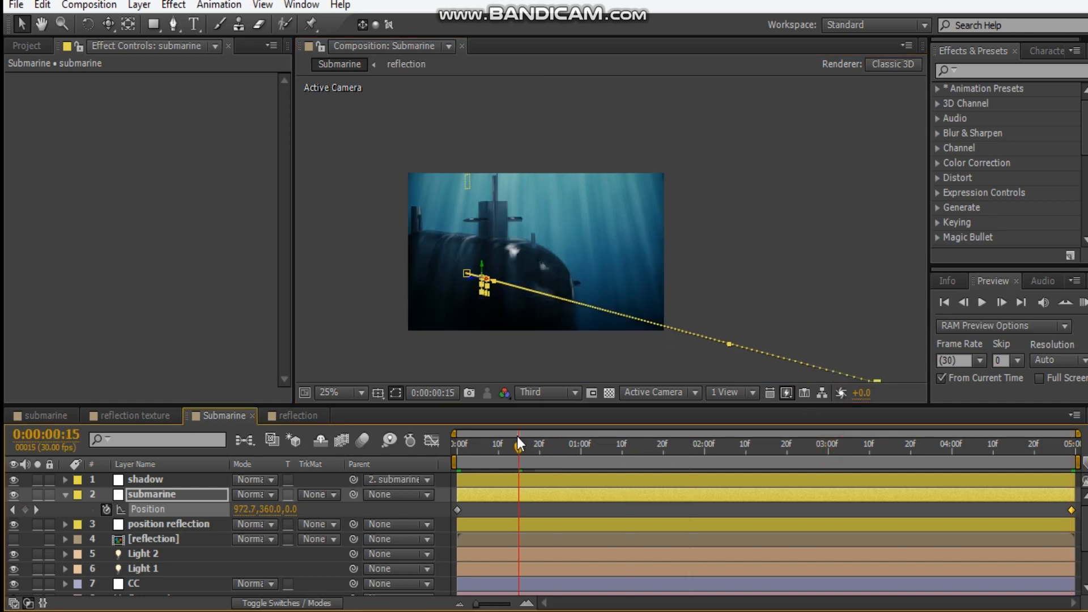
drag(517, 436, 447, 444)
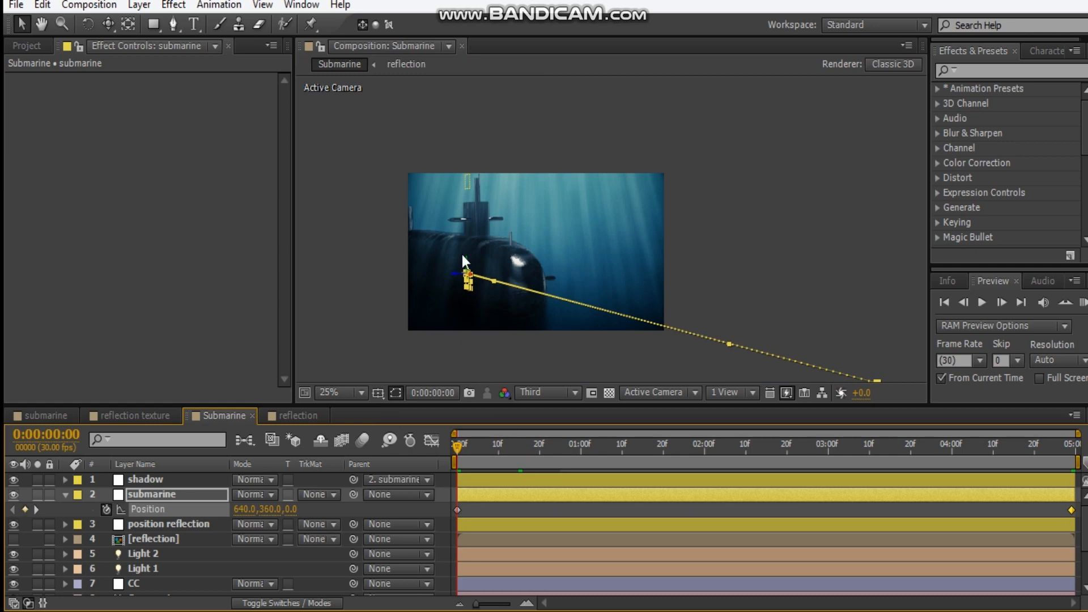
scroll(461, 254, up, 2)
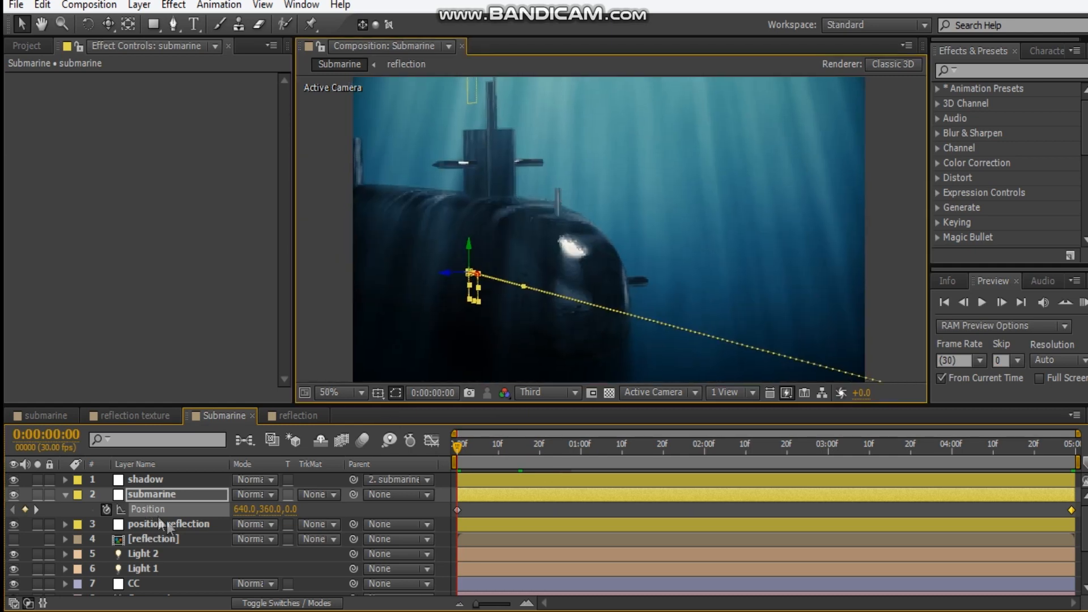
Parent the position reflection null to the submarine null and scrub the timeline to check the movement
click(170, 539)
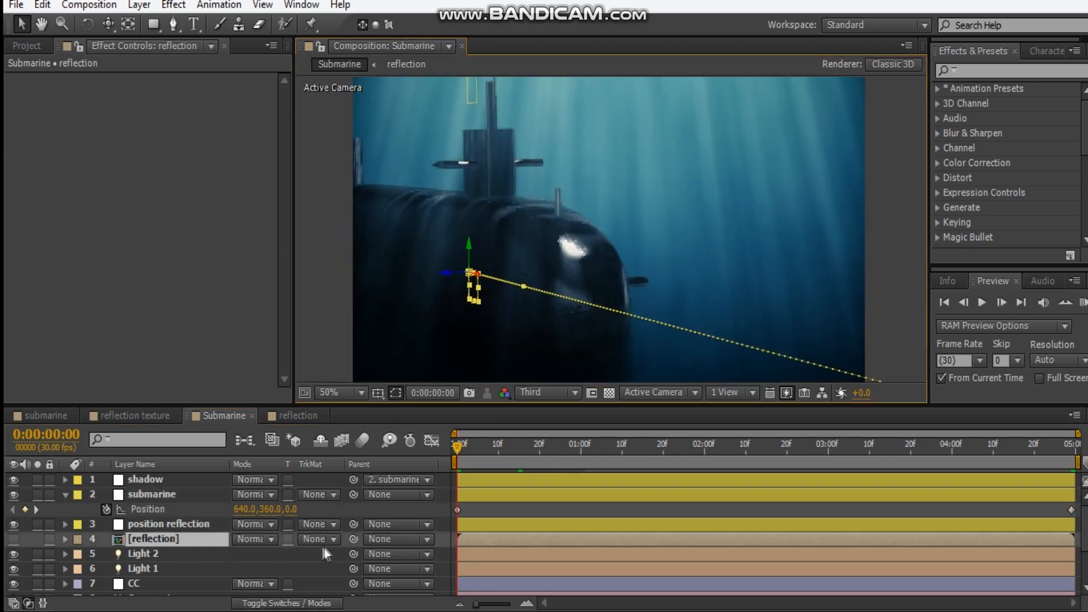
click(152, 525)
drag(351, 526, 147, 494)
drag(456, 445, 558, 446)
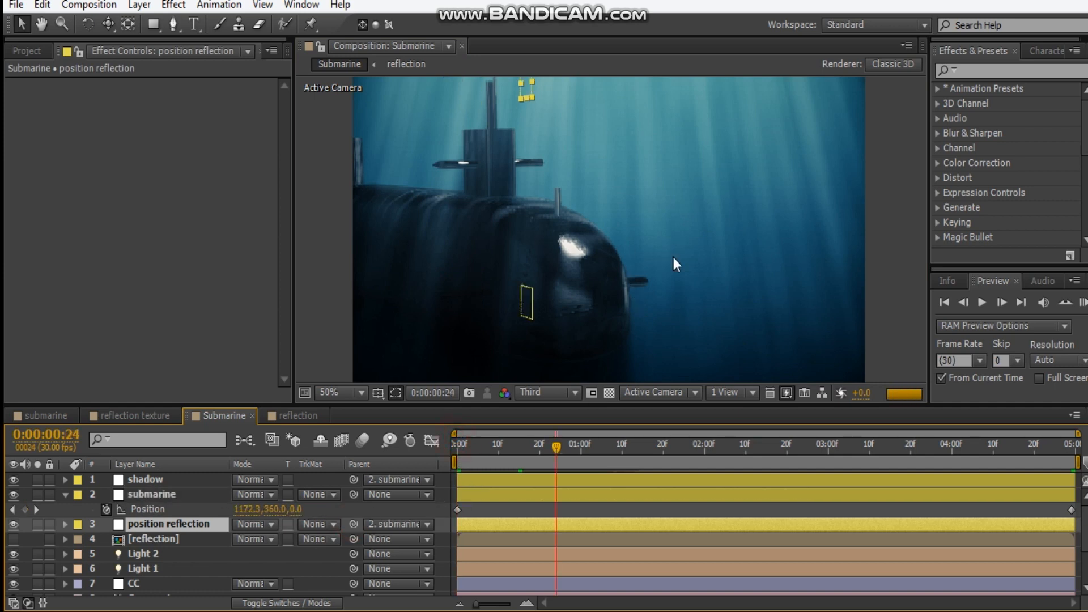
drag(556, 449, 745, 456)
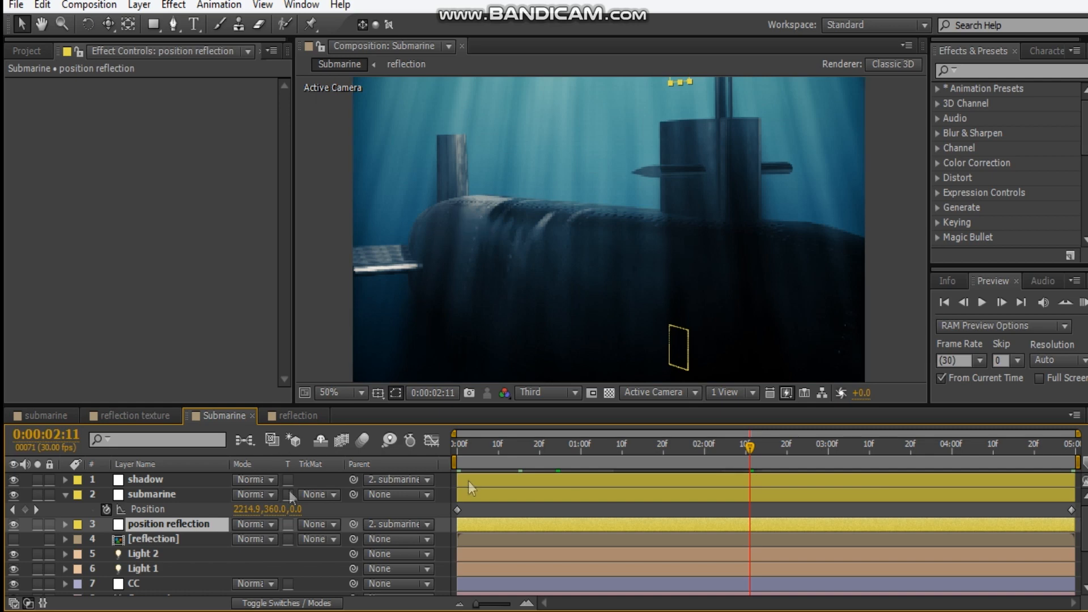
drag(738, 447, 233, 479)
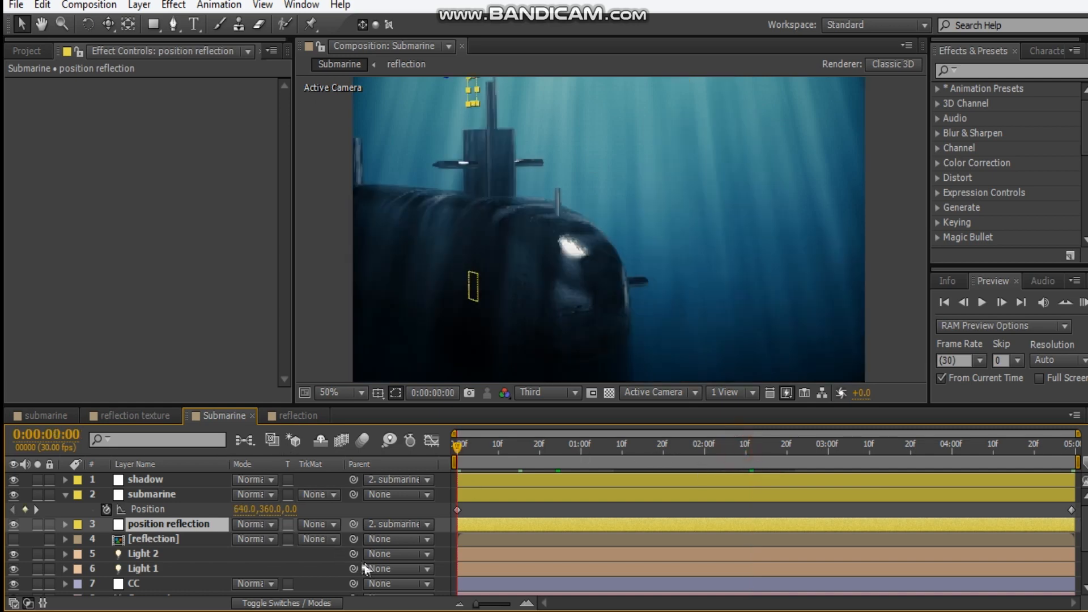
Parent Light 2, the CC layer and Light 1 to the submarine null, and scrub through the lighting
drag(354, 554, 154, 496)
drag(354, 583, 169, 493)
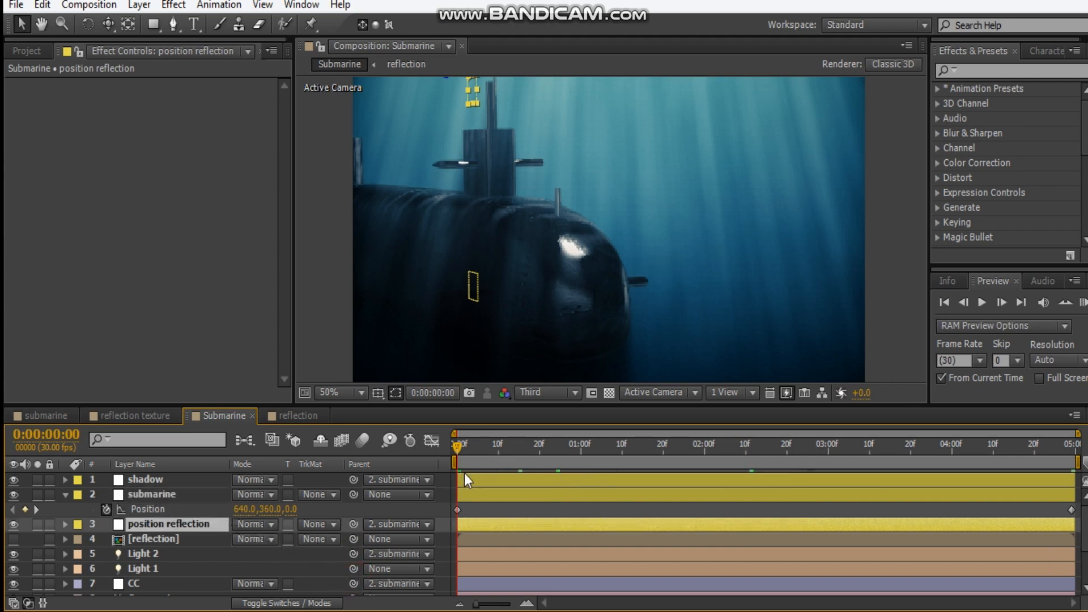
drag(355, 568, 312, 554)
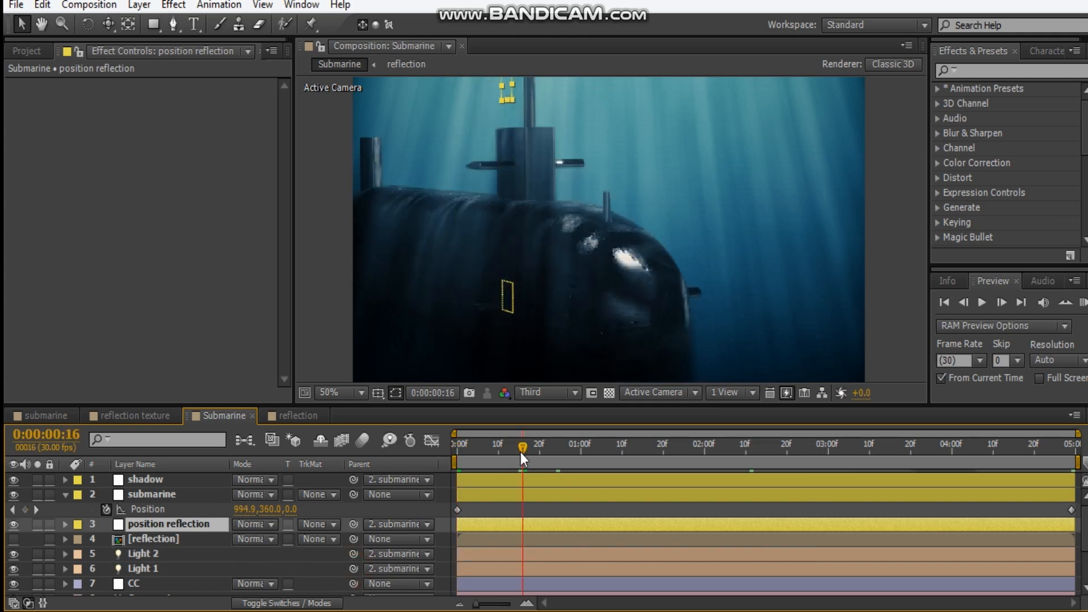
drag(520, 452, 686, 462)
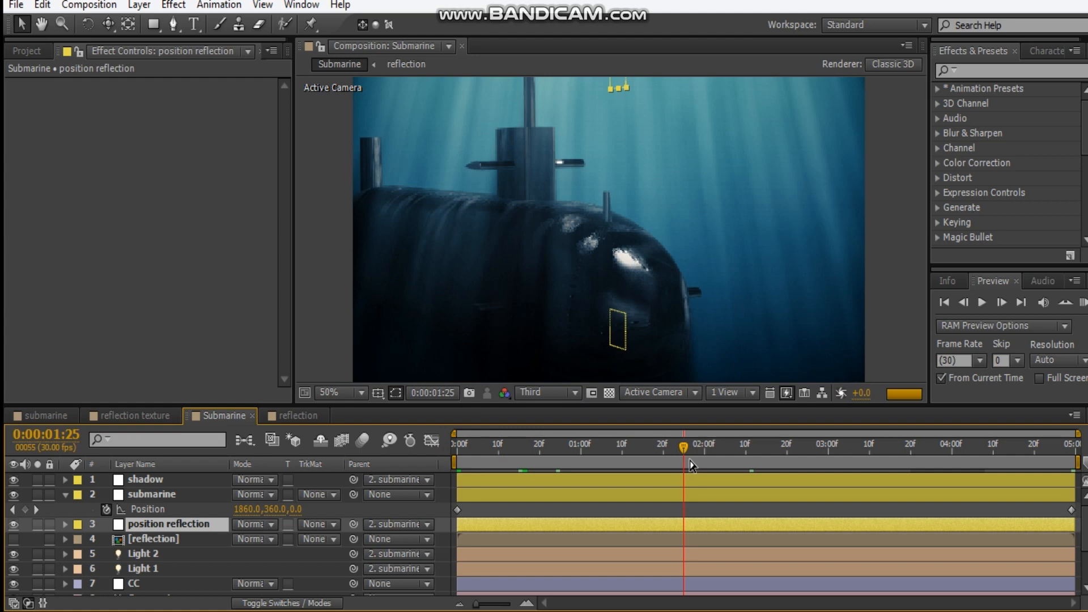
drag(802, 451, 837, 451)
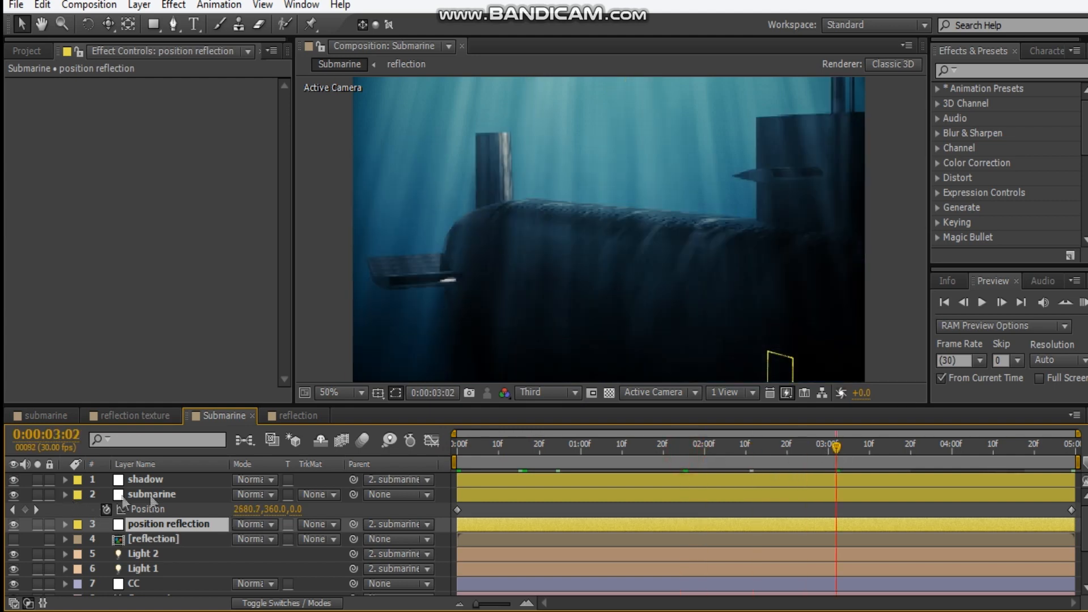
click(65, 494)
key(Home)
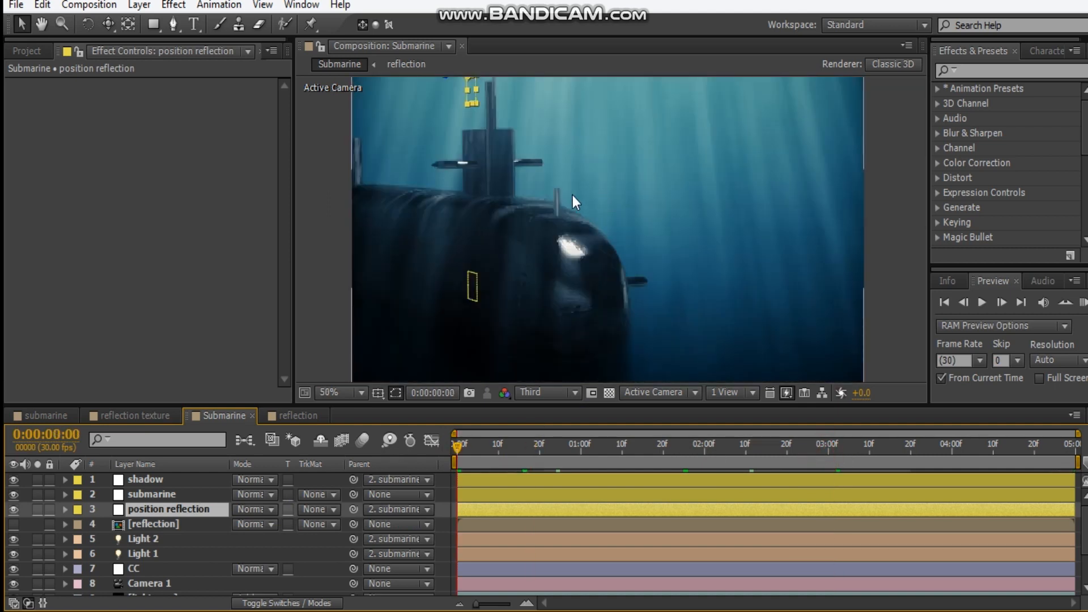
Show the CC layer's effects and collapse Tint and Looks
drag(571, 196, 550, 215)
click(144, 484)
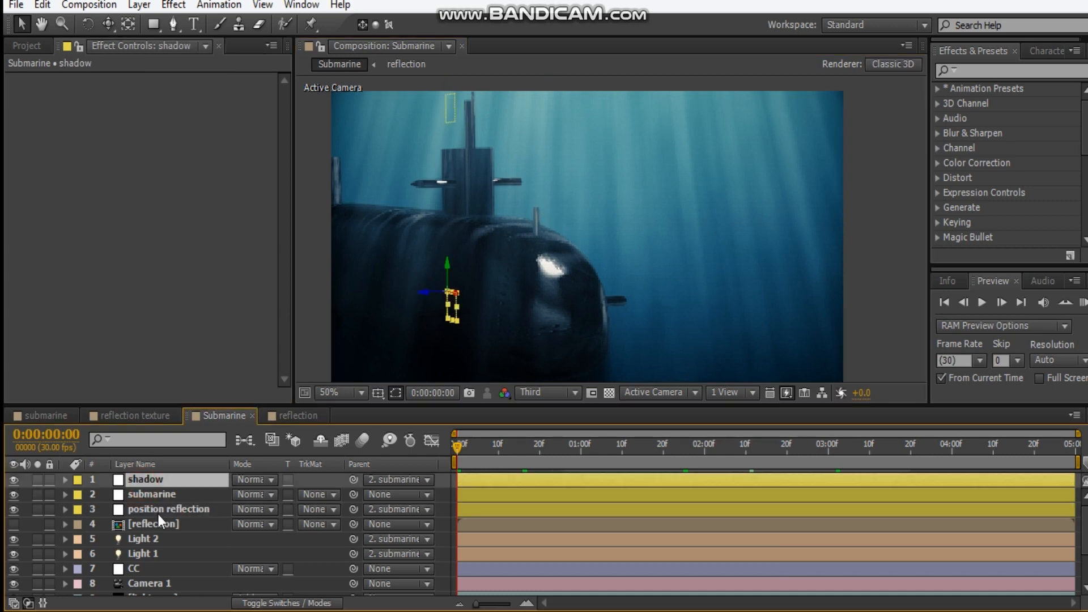
click(160, 564)
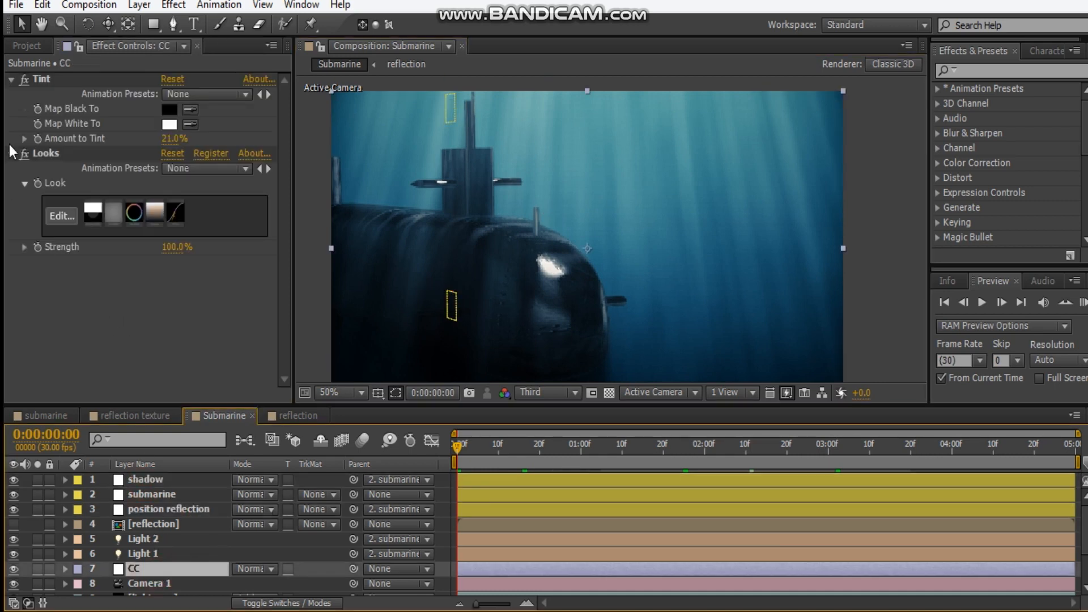
click(11, 79)
click(11, 93)
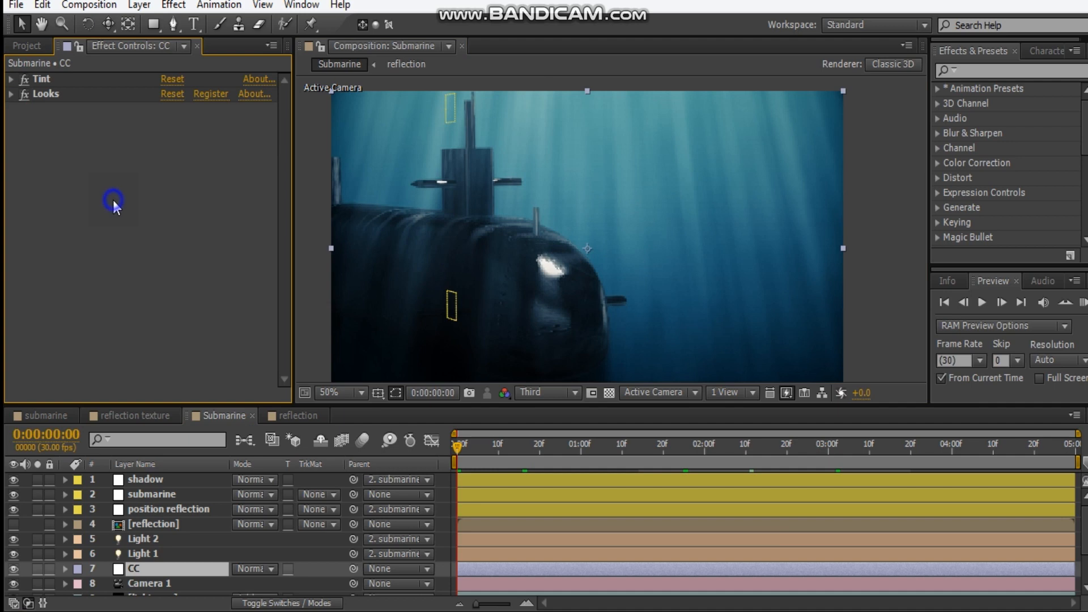
Add a Fast Blur effect to the CC layer with Blurriness 1 and Repeat Edge Pixels enabled
right_click(113, 199)
mouse_move(238, 176)
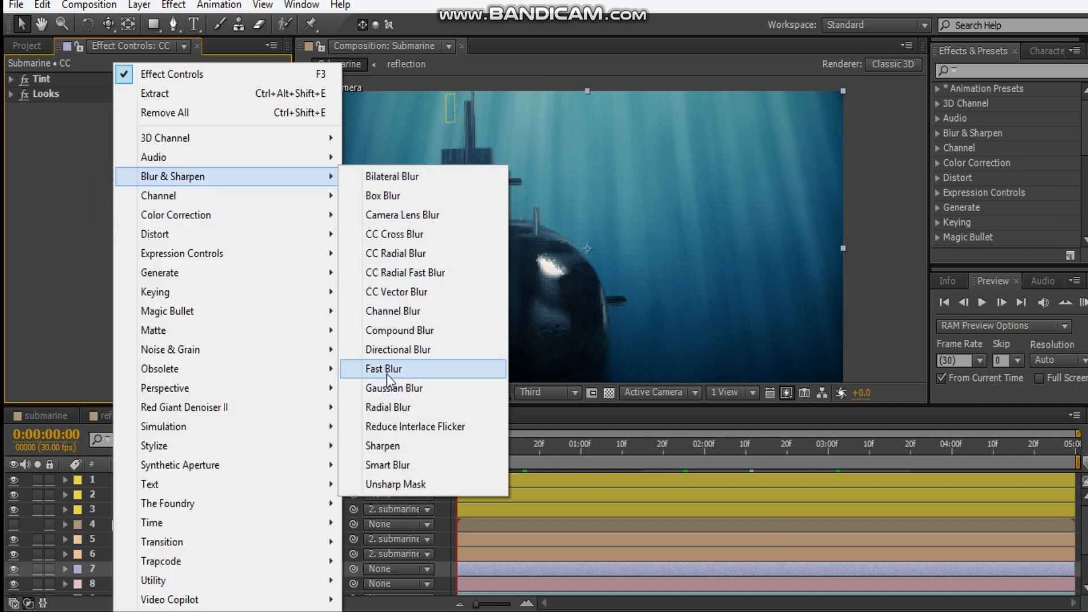
click(388, 369)
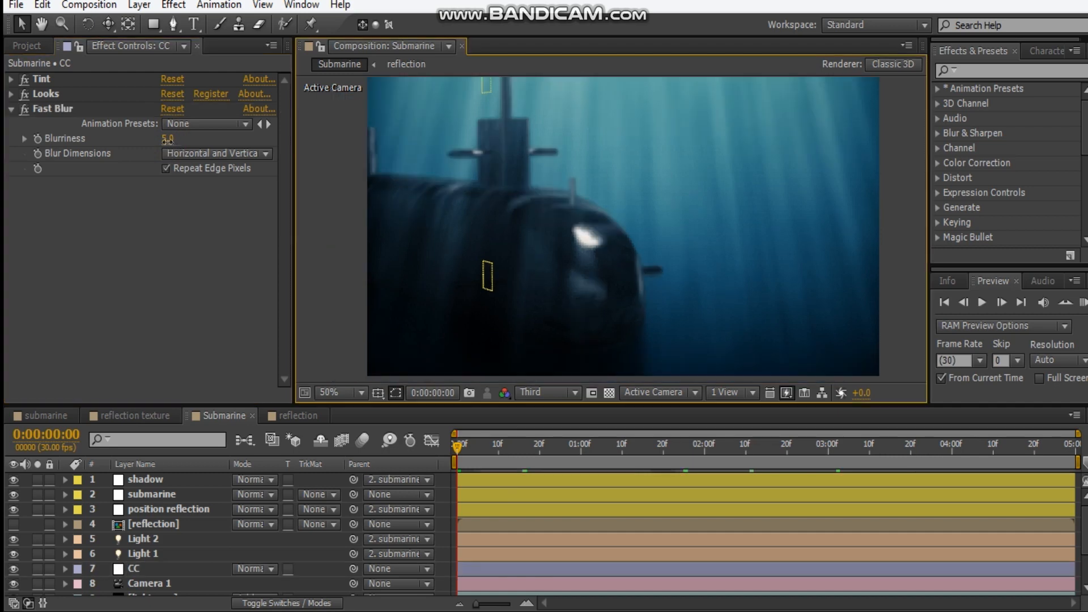
click(169, 138)
text(1)
key(Return)
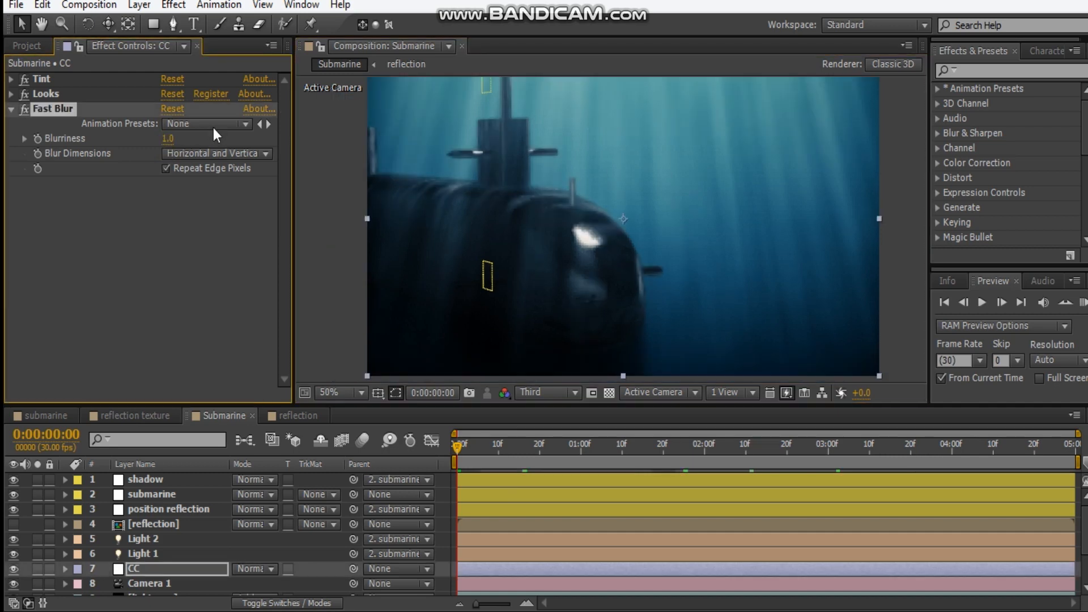
click(10, 108)
click(96, 211)
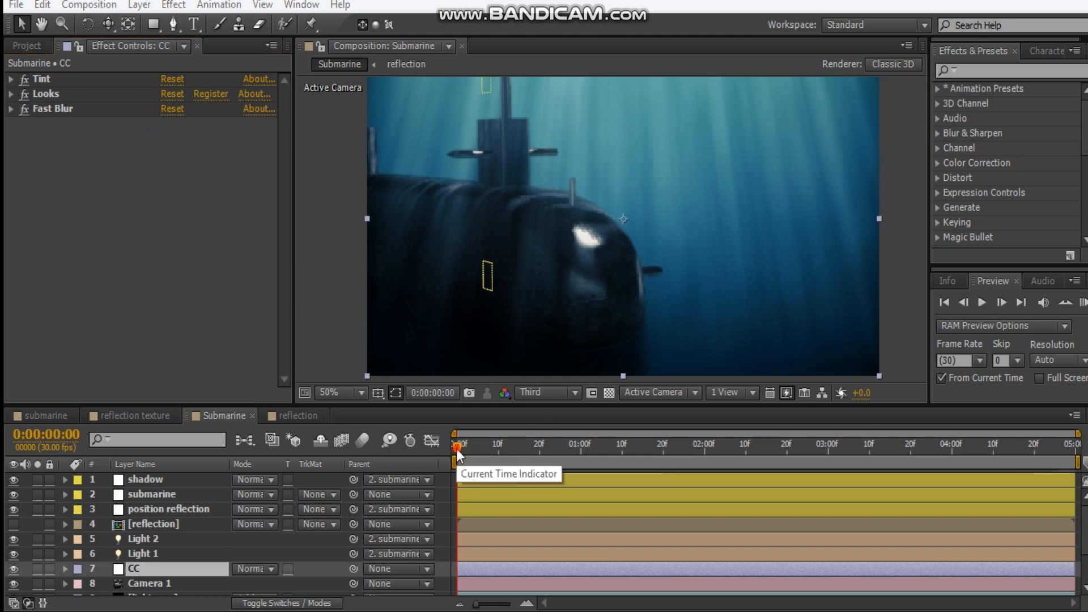
Try orbiting Camera 1 to a side view of the submarine at 0:00:01:19
drag(457, 447, 778, 448)
drag(613, 443, 659, 445)
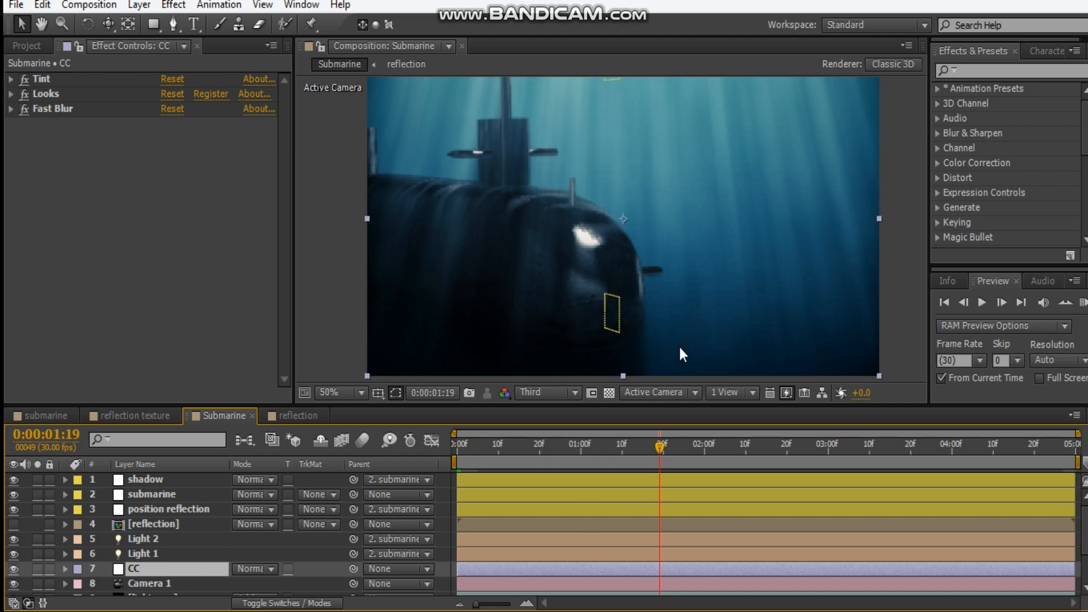
drag(715, 257, 670, 223)
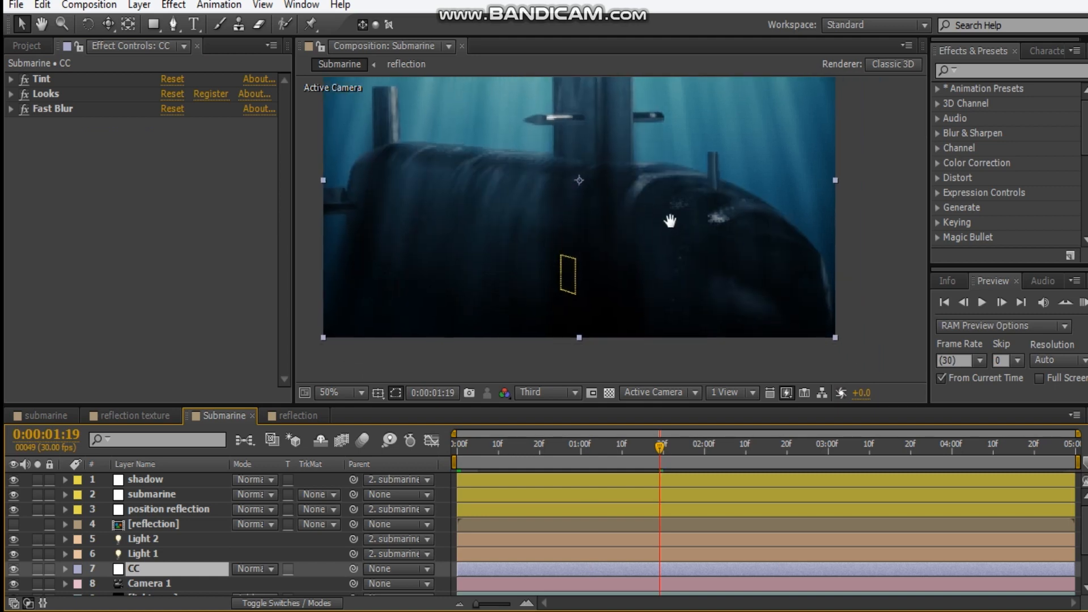
click(175, 584)
key(c)
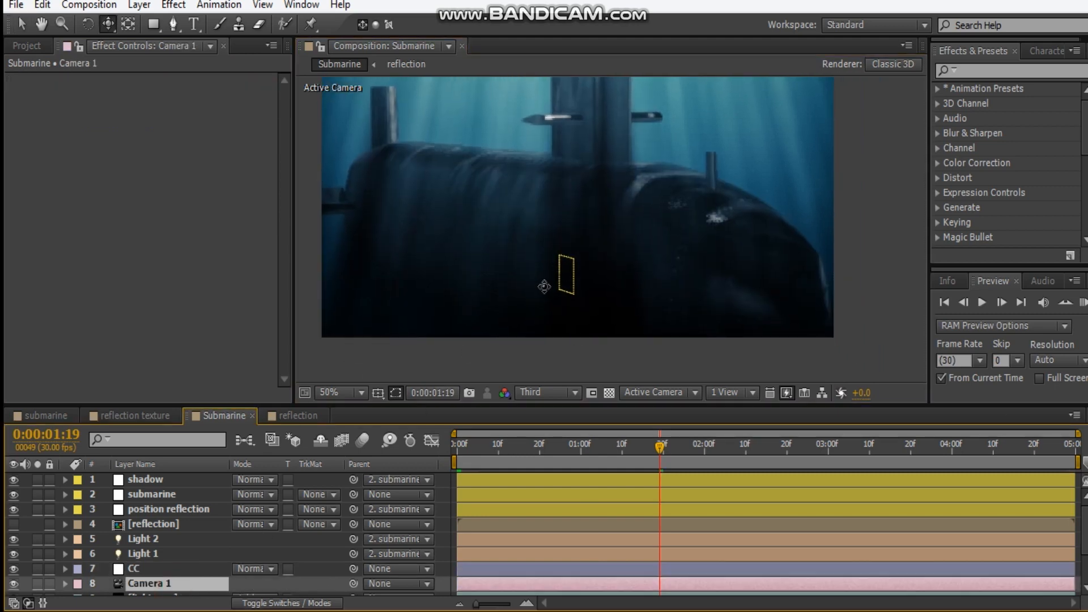
click(539, 280)
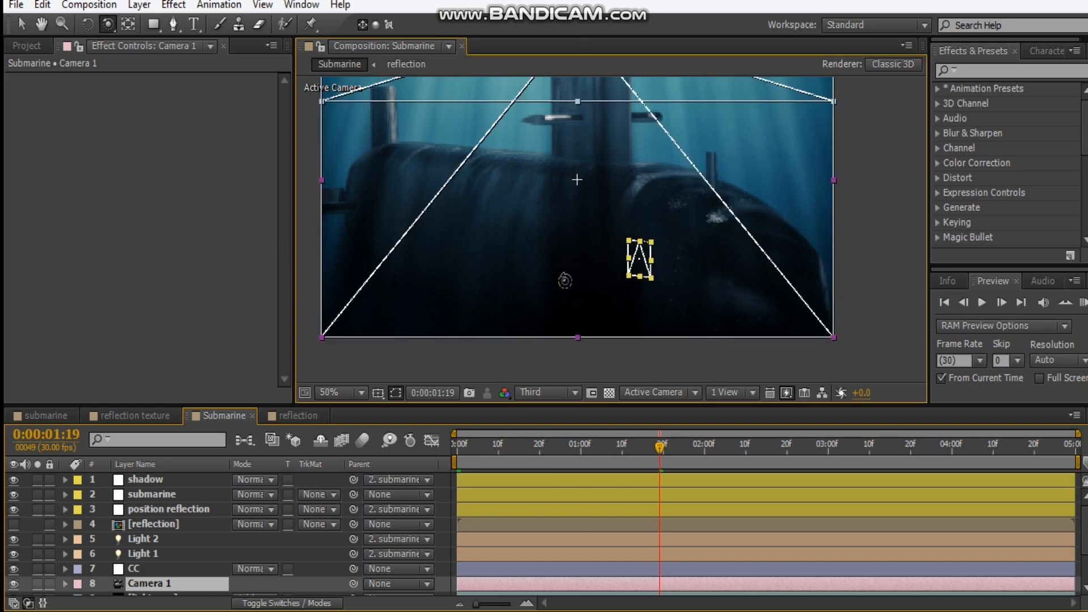
drag(583, 287, 608, 278)
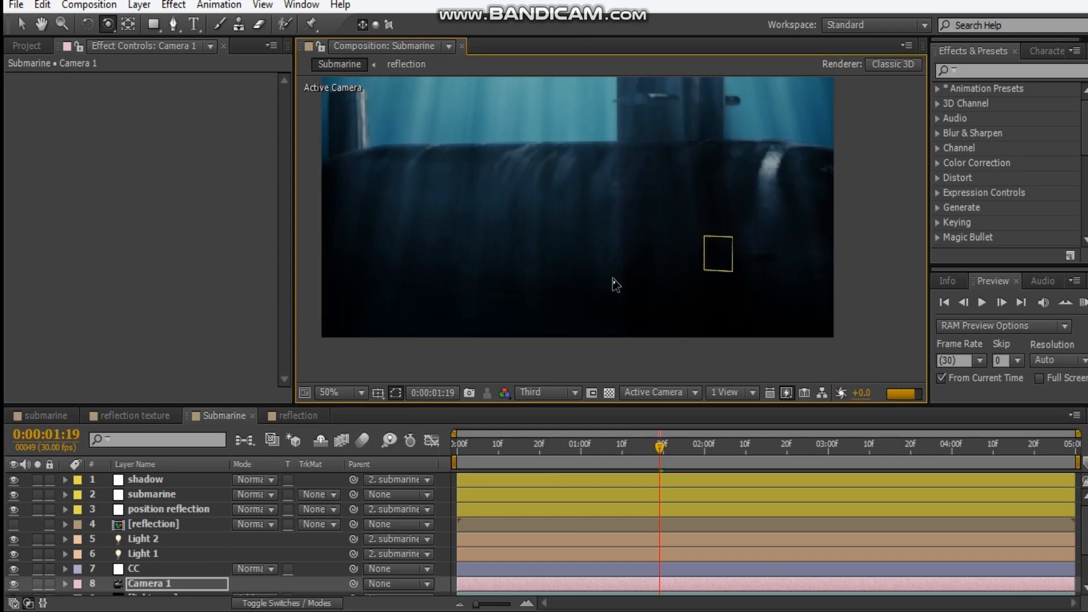
drag(615, 198, 615, 291)
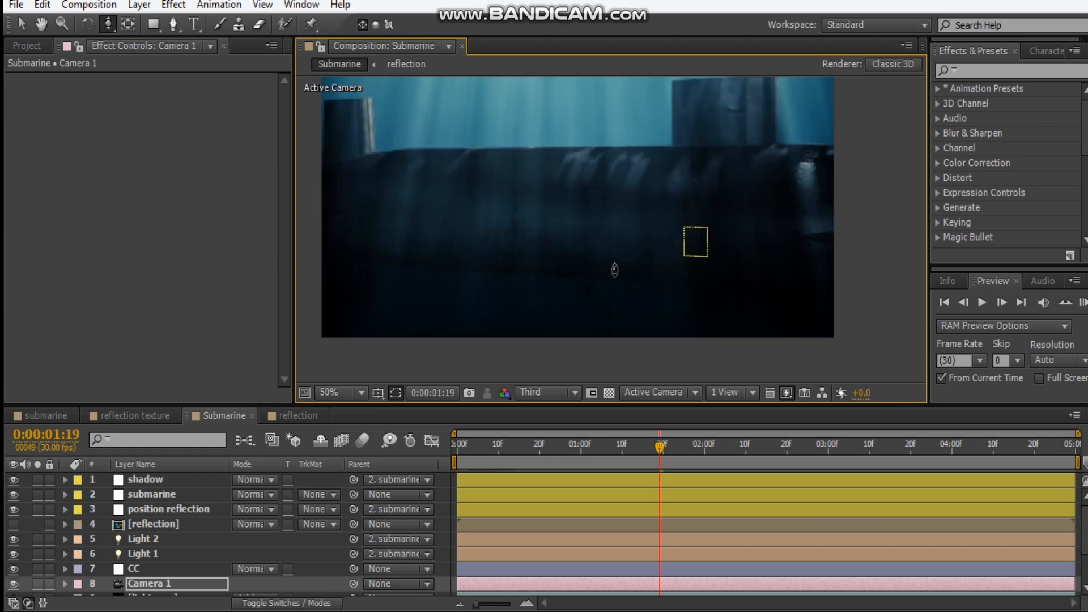
Set keyframes for Camera 1's Point of Interest and Position at the first frame
key(Home)
key(a)
click(106, 571)
key(shift+p)
click(106, 585)
Orbit Camera 1 to a side view of the submarine at about 0:00:01:22 to keyframe the move
drag(457, 447, 671, 450)
drag(618, 256, 701, 260)
key(c)
key(c)
Keyframe a new Camera 1 angle on the submarine's tail at 0:00:03:21, and shift those keyframes to about 0:00:03:29
click(914, 447)
key(c)
drag(736, 306, 794, 277)
key(c)
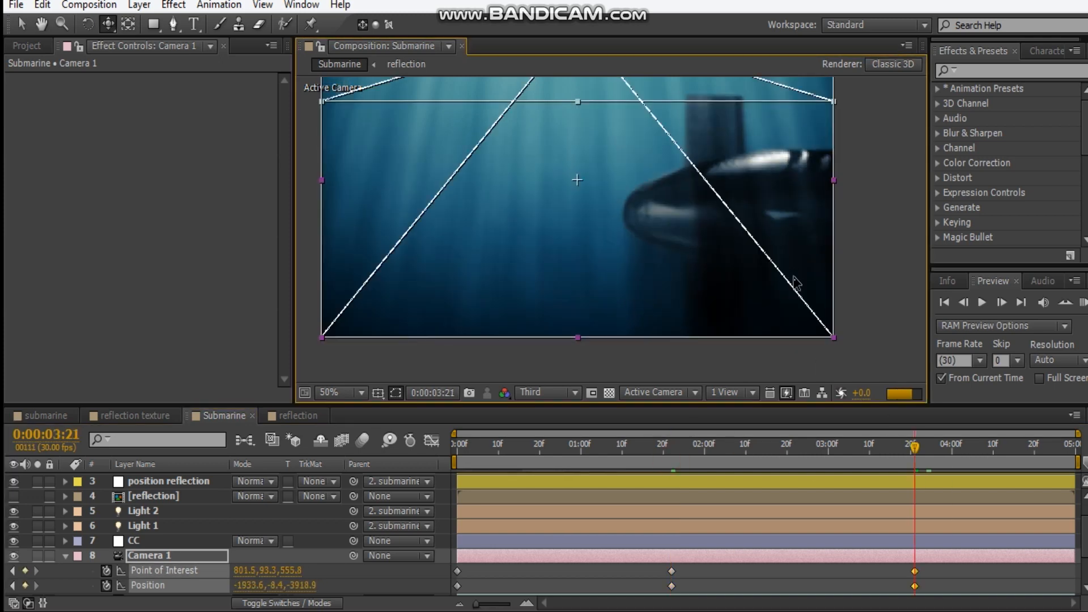
key(c)
key(c)
drag(721, 289, 774, 284)
mouse_move(929, 575)
mouse_down()
mouse_move(895, 590)
mouse_move(947, 586)
mouse_up()
Set the preview resolution to Quarter and scrub through the camera animation up to 0:00:03:29
key(Home)
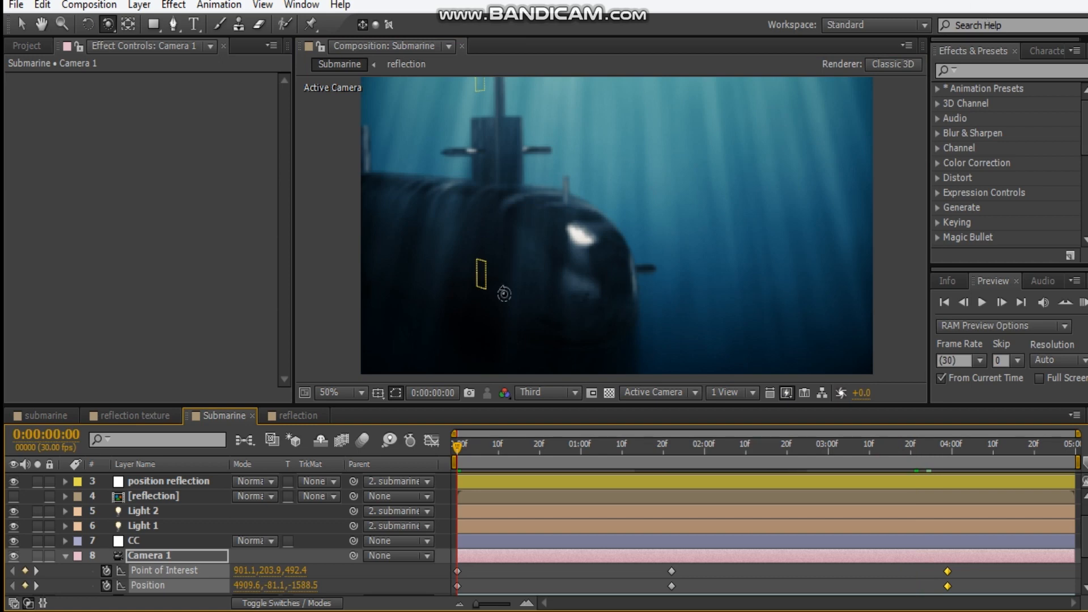
click(559, 447)
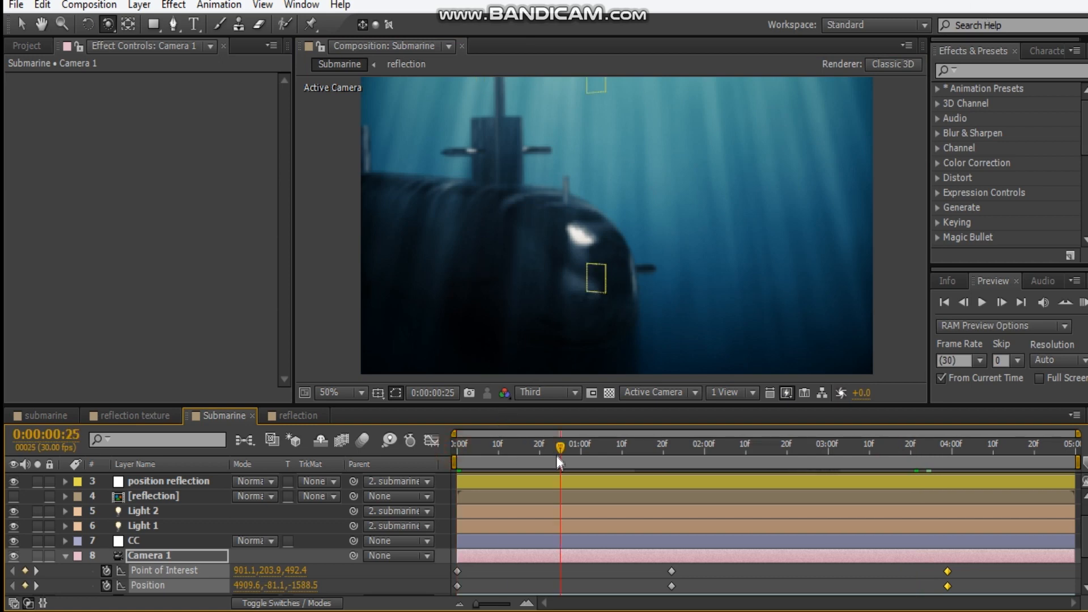
drag(587, 444, 678, 439)
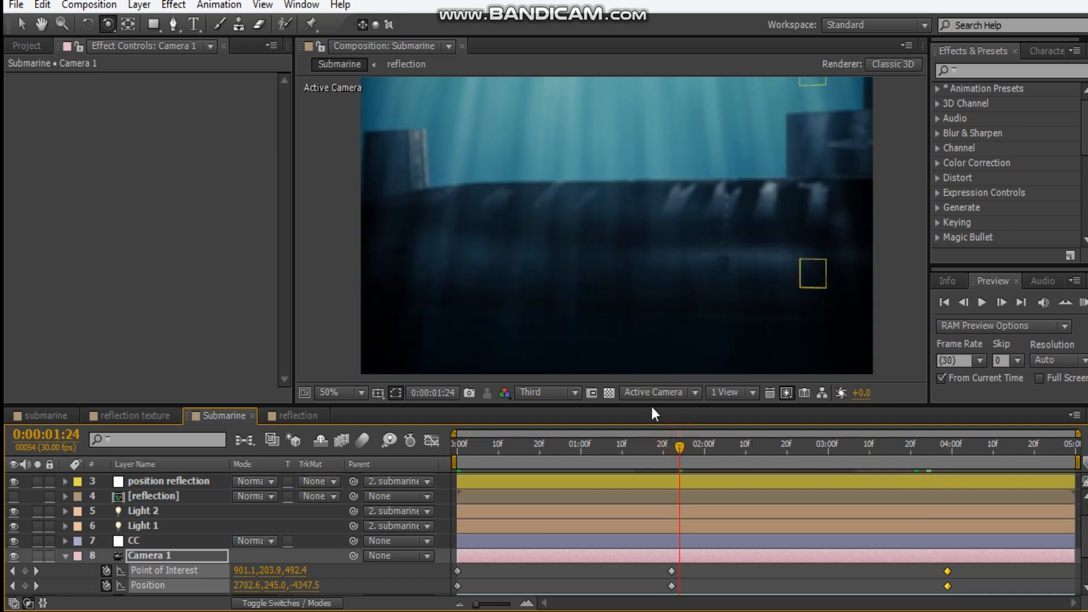
click(543, 401)
drag(676, 447, 437, 447)
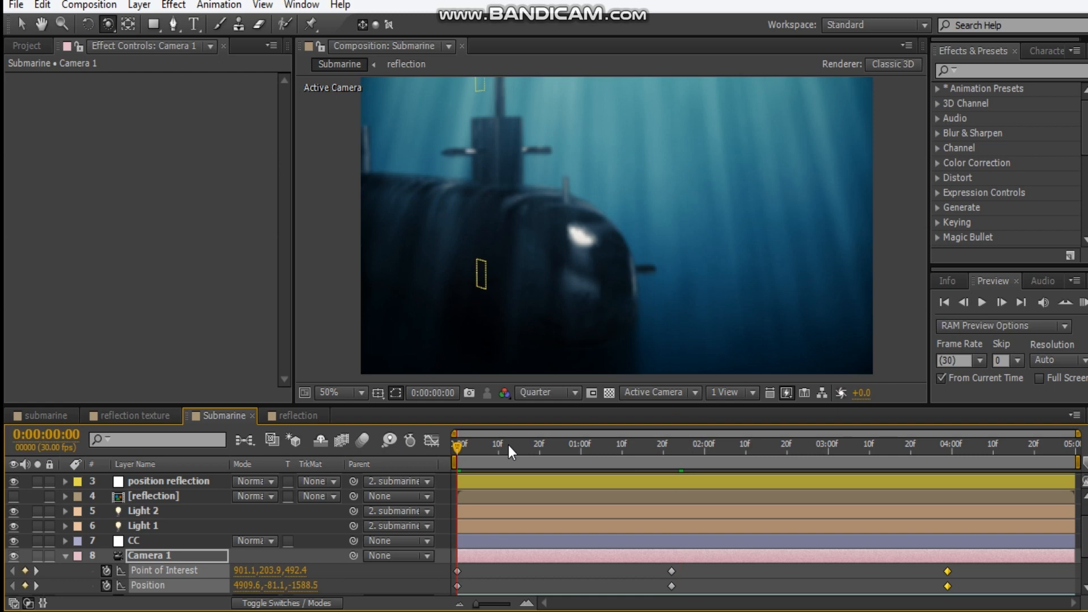
drag(458, 448, 947, 491)
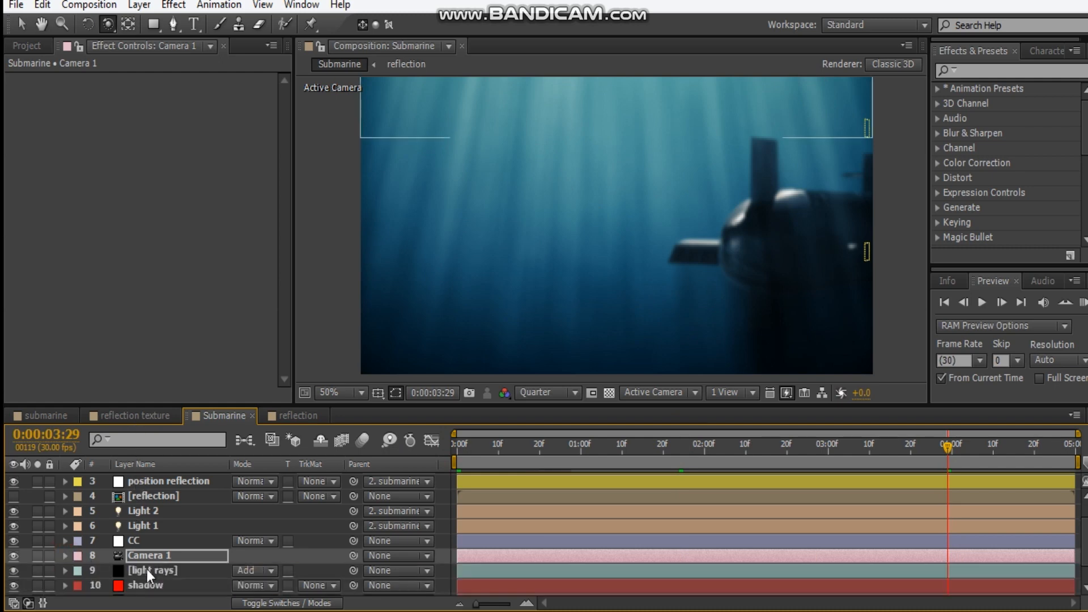
Create a new composition-sized solid coloured yellow (FFDE00)
key(ctrl+y)
click(455, 381)
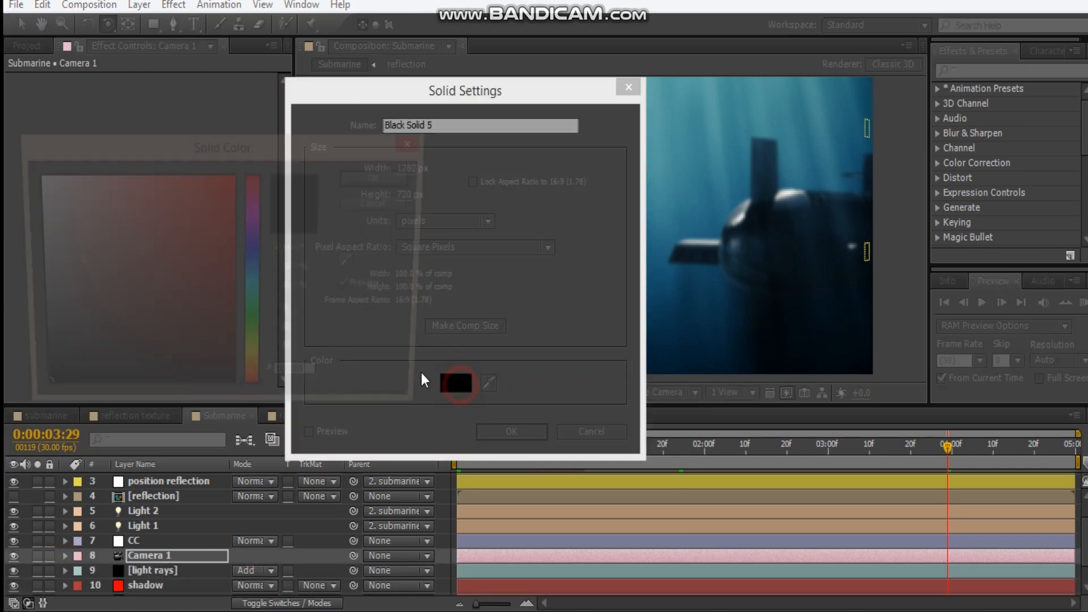
click(256, 366)
drag(173, 338, 236, 173)
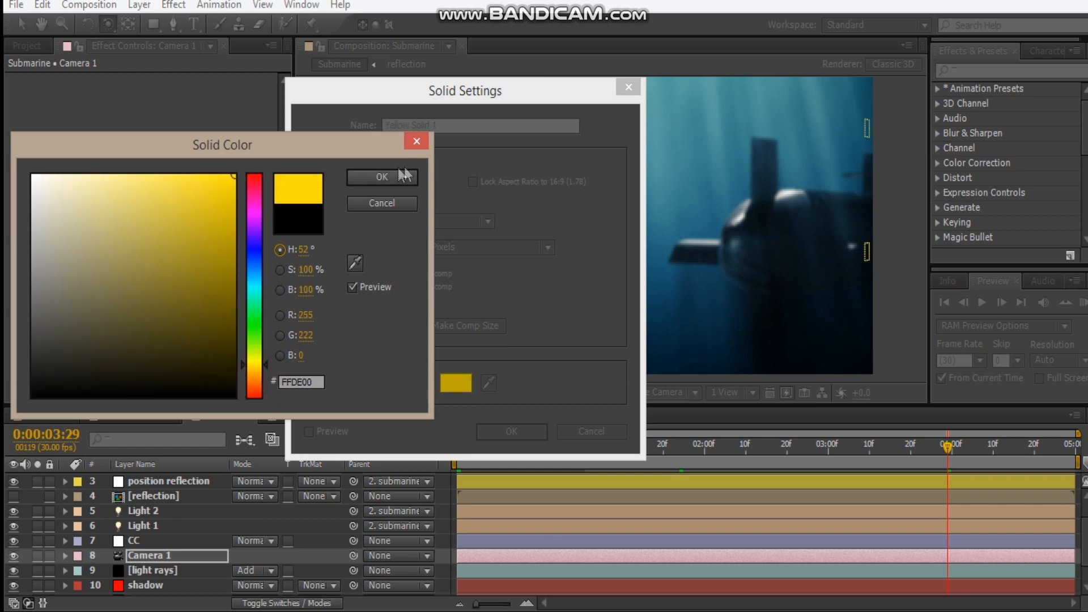
click(405, 179)
click(529, 433)
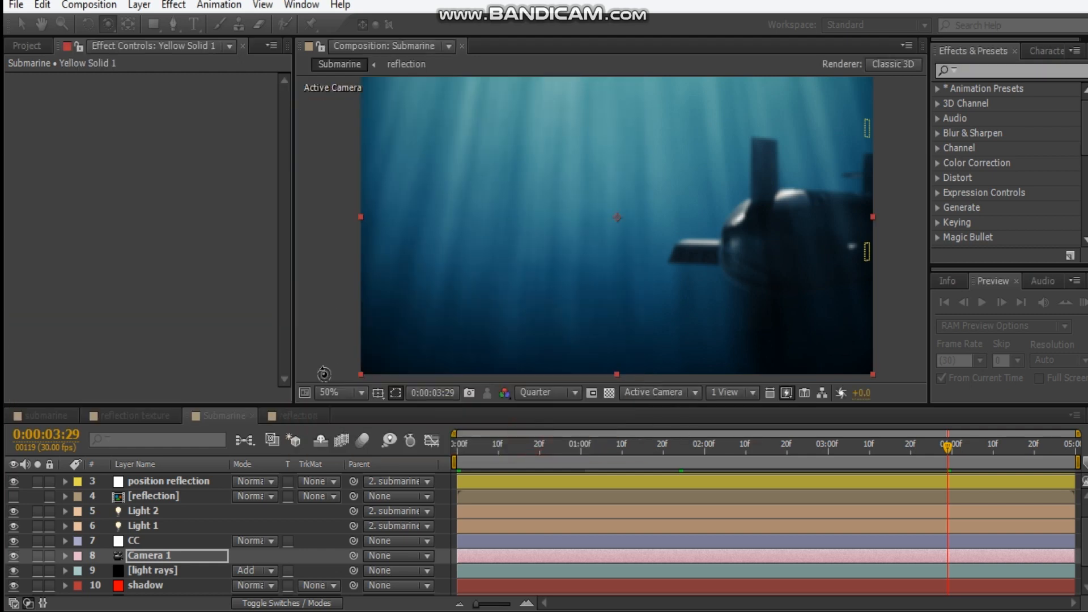
Apply the Trapcode Particular effect to the yellow solid
right_click(133, 242)
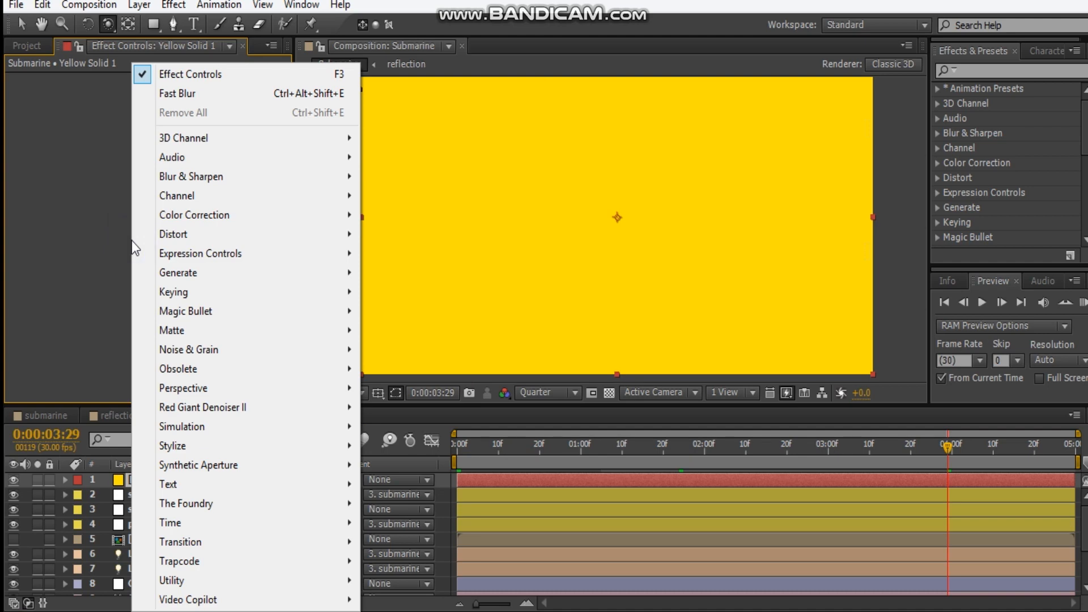
mouse_move(200, 549)
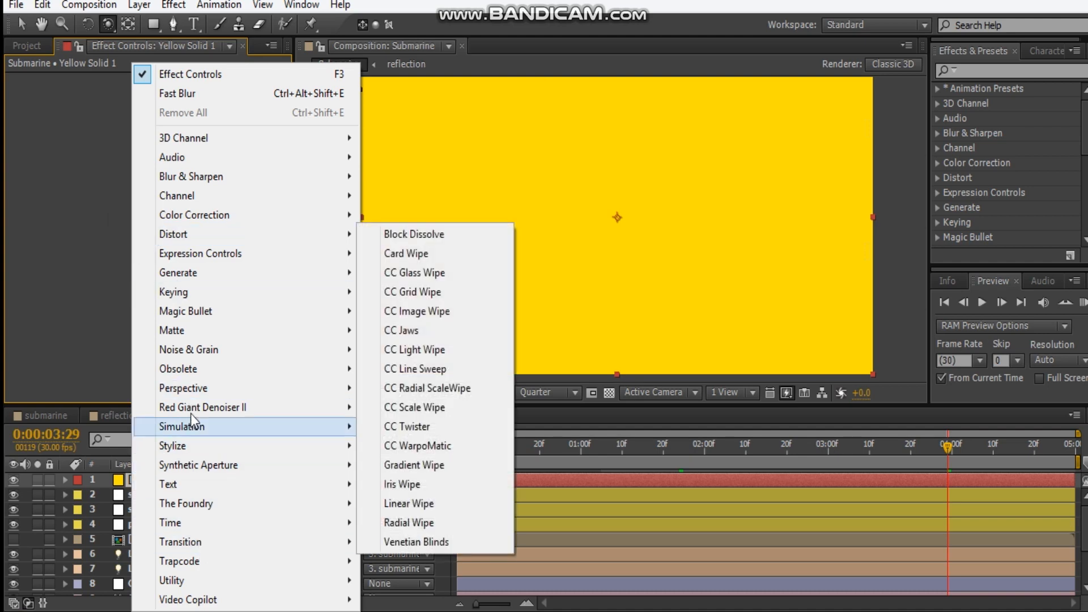
mouse_move(202, 406)
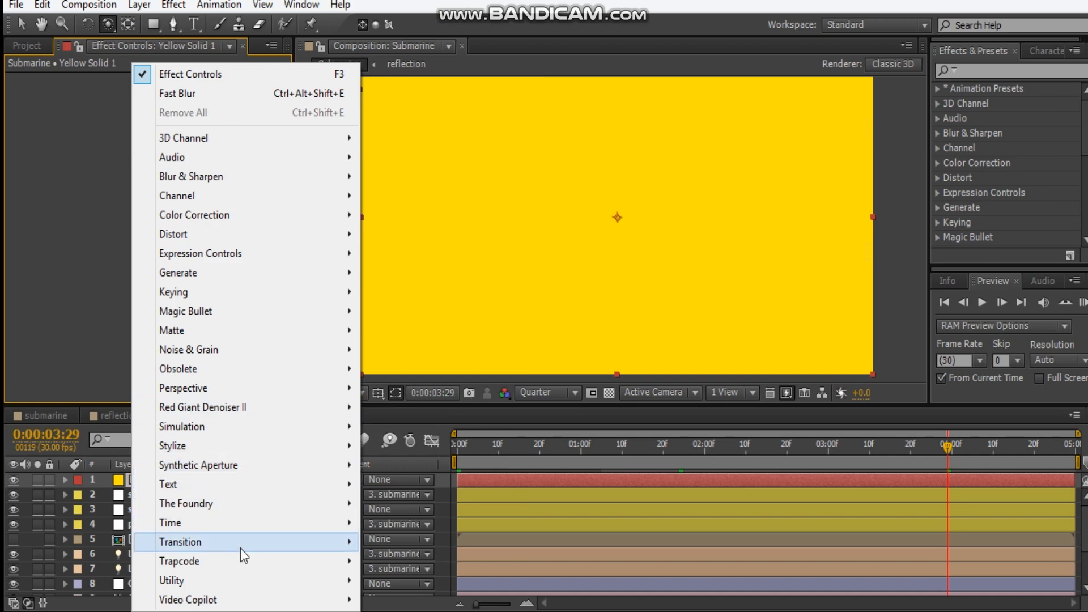
mouse_move(238, 561)
click(443, 483)
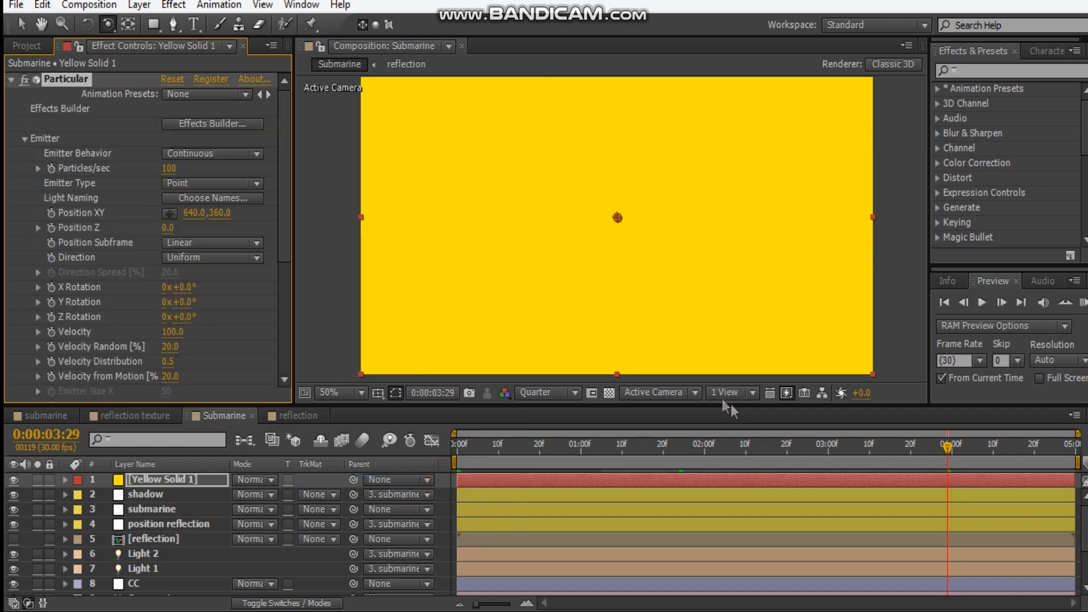
Assign the Bubble 02 sprite as the particle in Particular's Effects Builder and apply it
key(v)
click(212, 123)
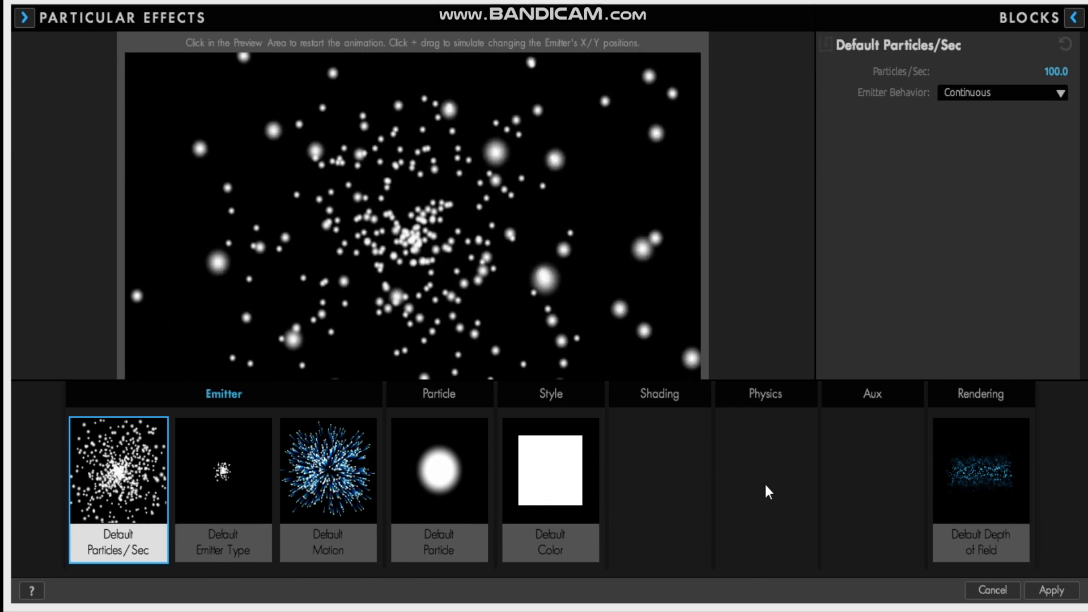
click(440, 394)
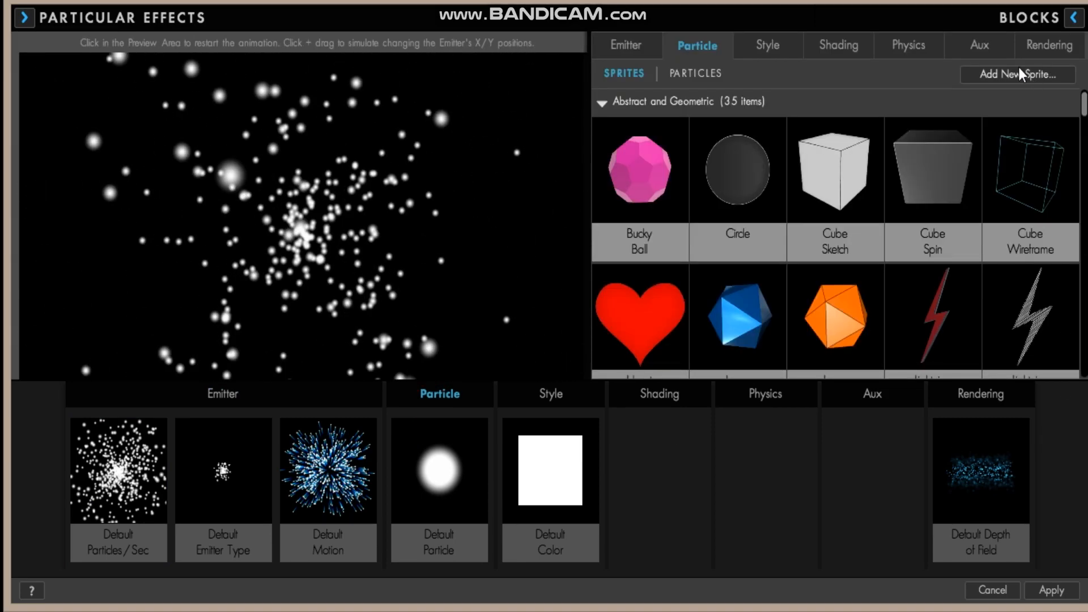
drag(1083, 110, 1075, 356)
click(730, 219)
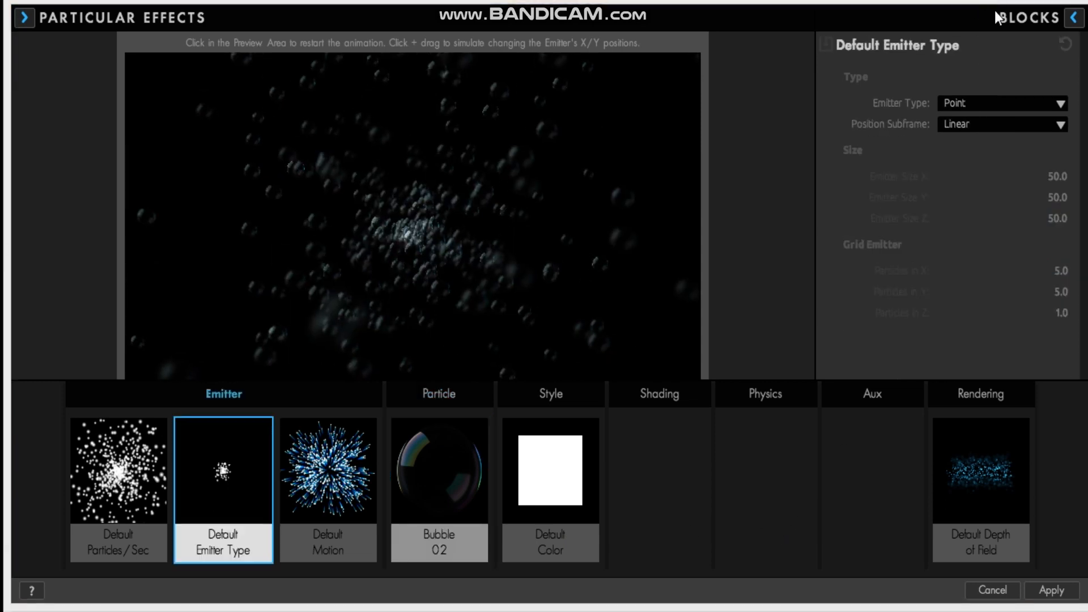
click(1052, 592)
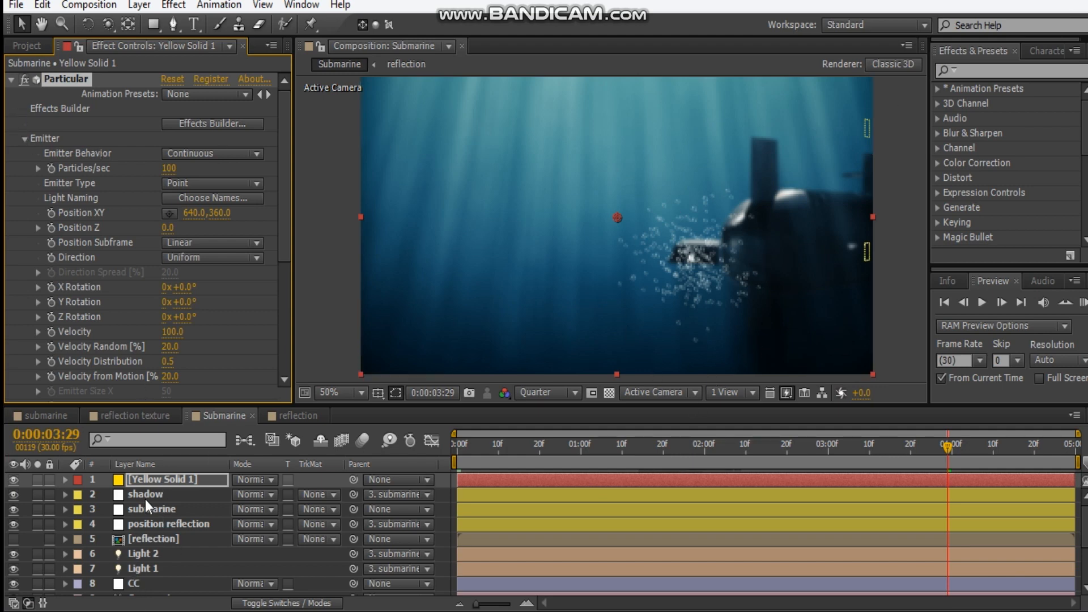
Generate a 3D null from the E3D layer's Element effect at 2D position 922, 392 on the submarine's tail
scroll(145, 499, down, 1)
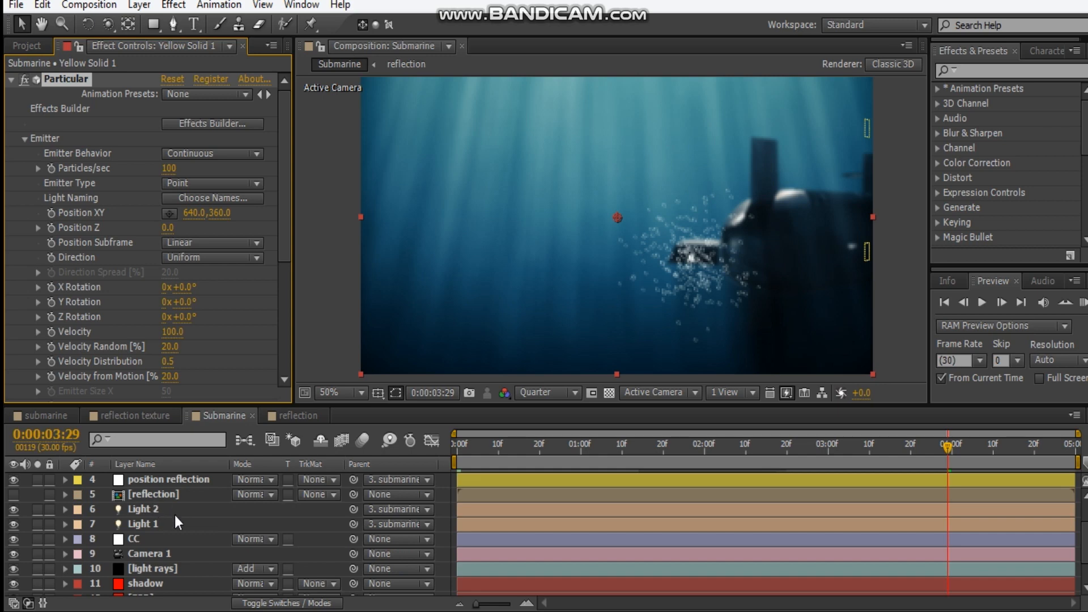
scroll(149, 577, down, 1)
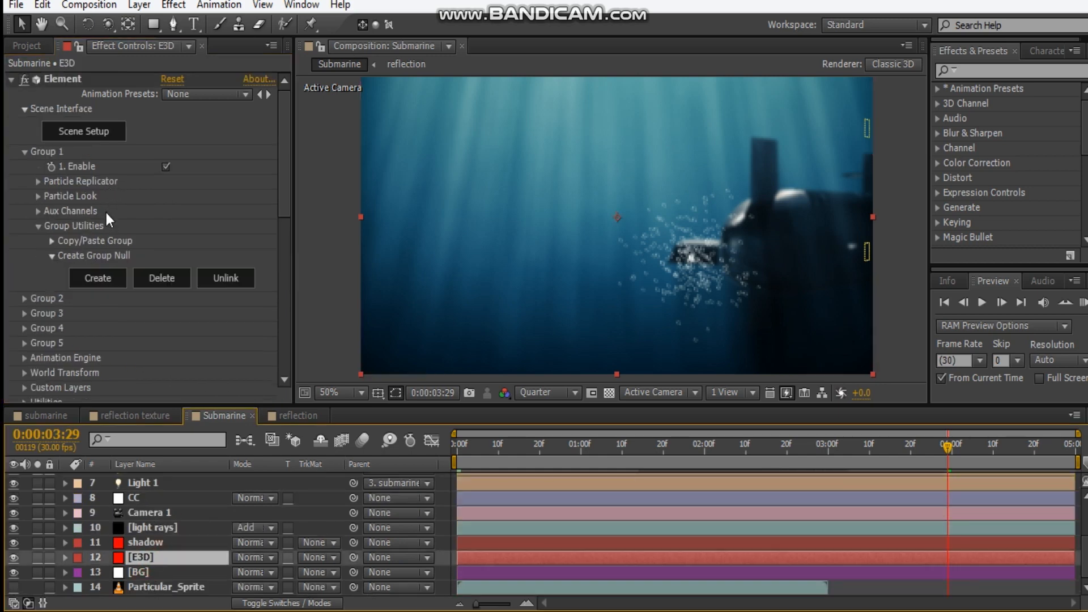
scroll(108, 215, down, 8)
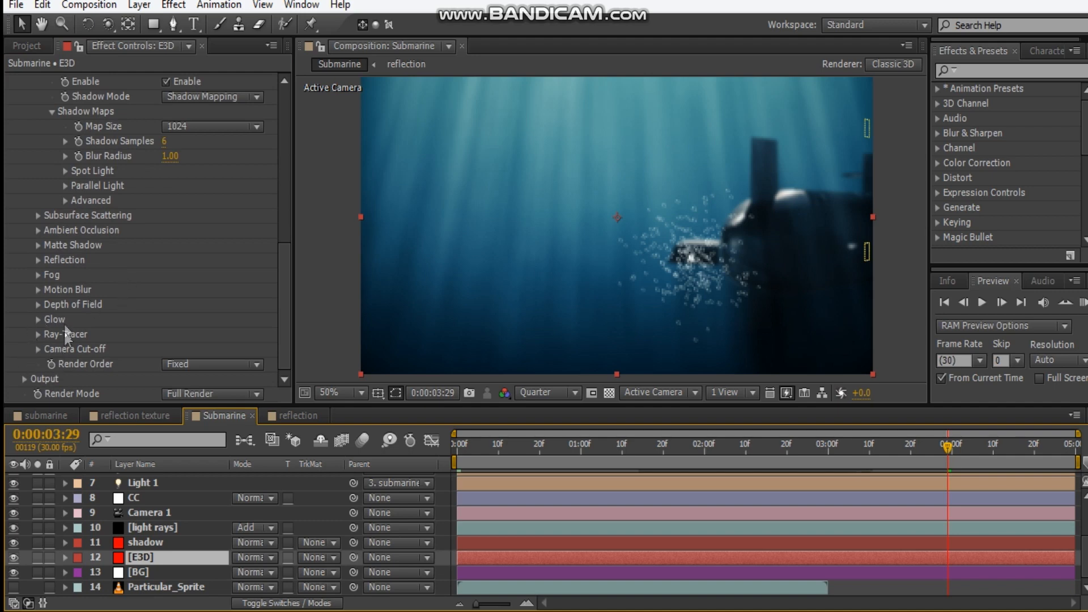
scroll(34, 227, up, 4)
click(23, 164)
scroll(23, 165, down, 1)
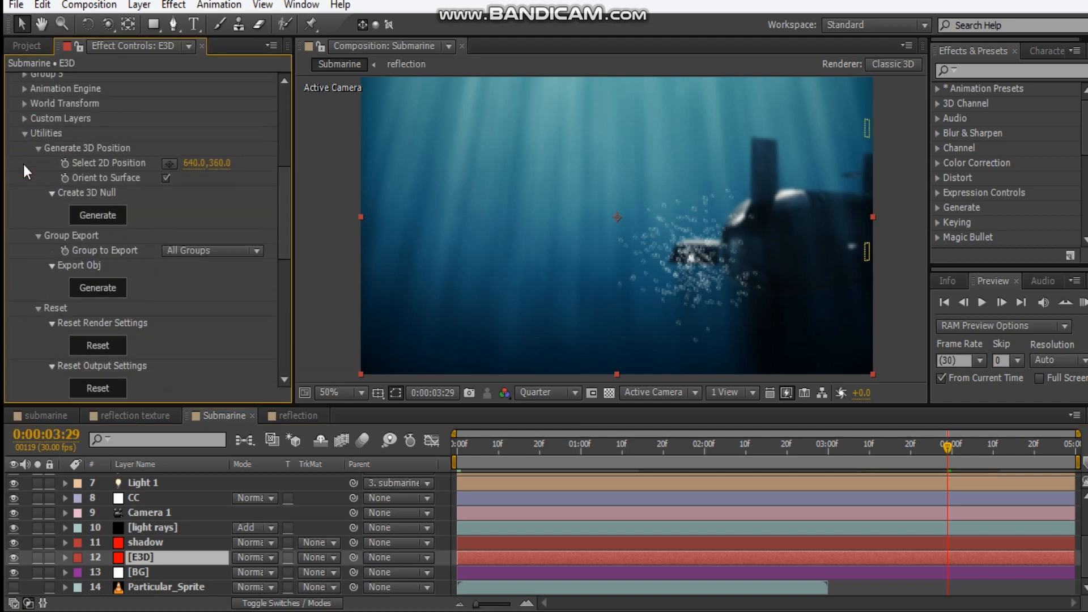
click(163, 161)
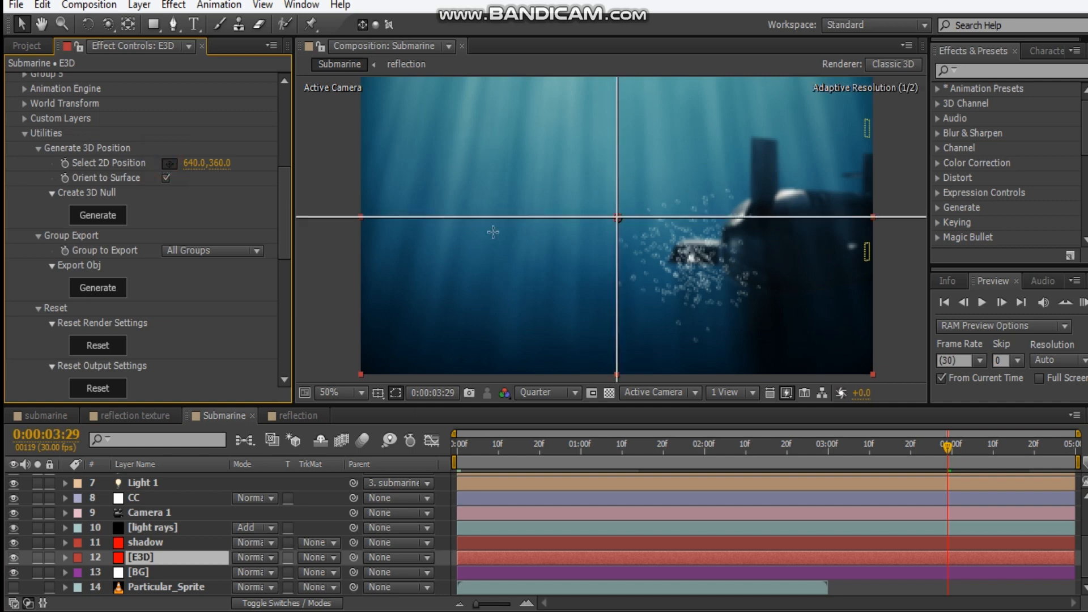
click(729, 232)
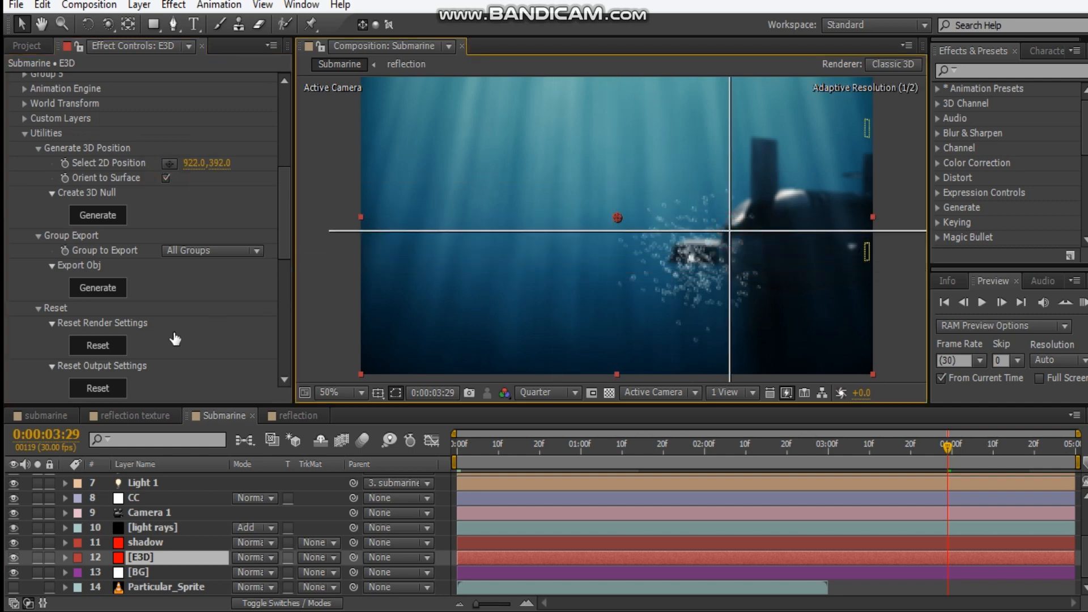
click(99, 217)
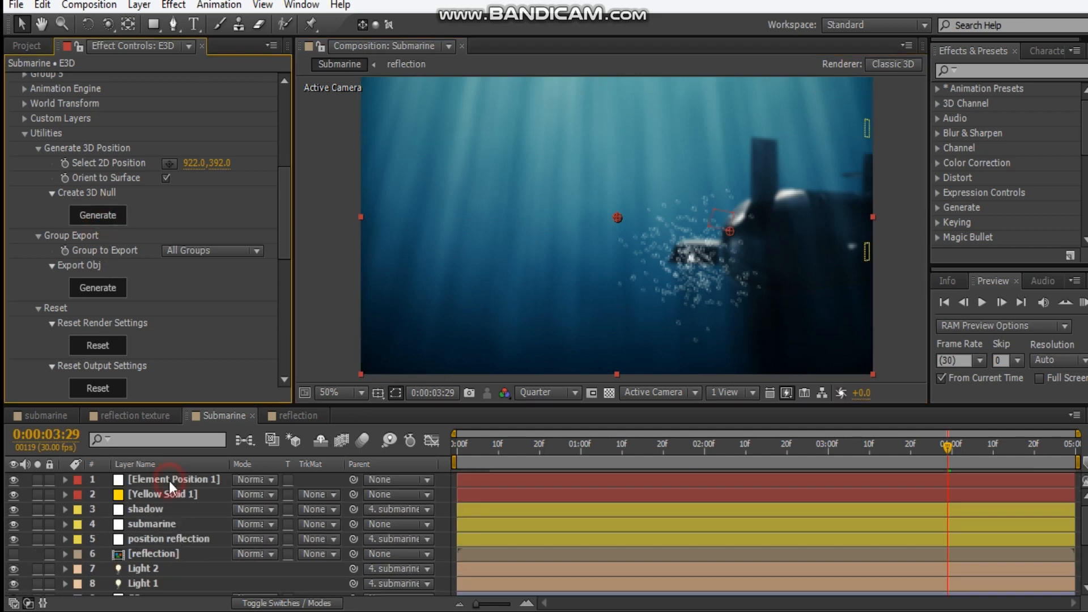
Rename the generated Element null to "position" and give it a green label
click(169, 481)
key(Return)
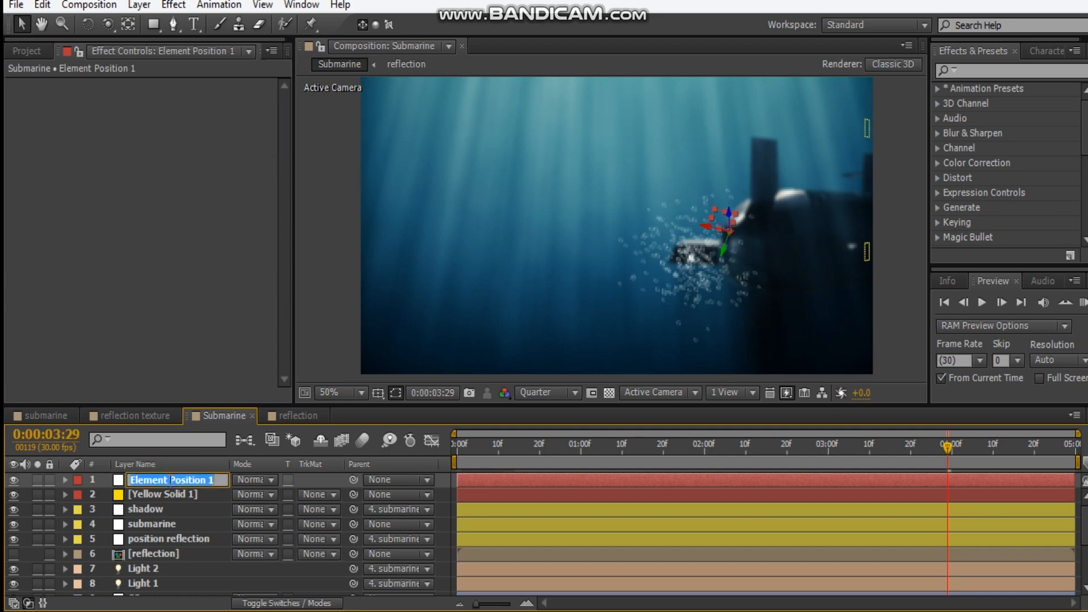
text(position)
key(Return)
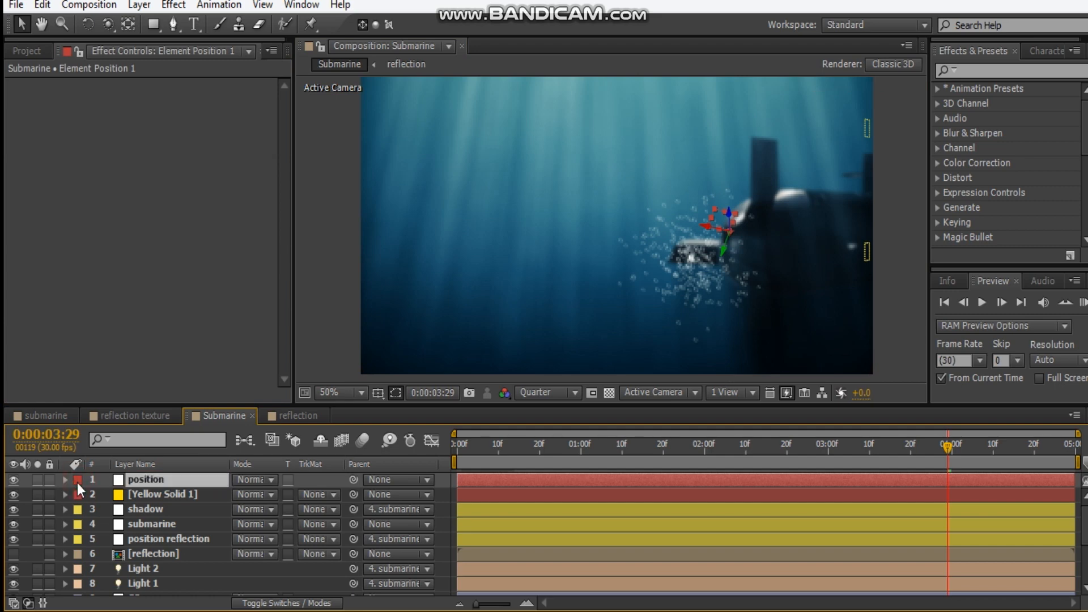
click(77, 483)
click(119, 341)
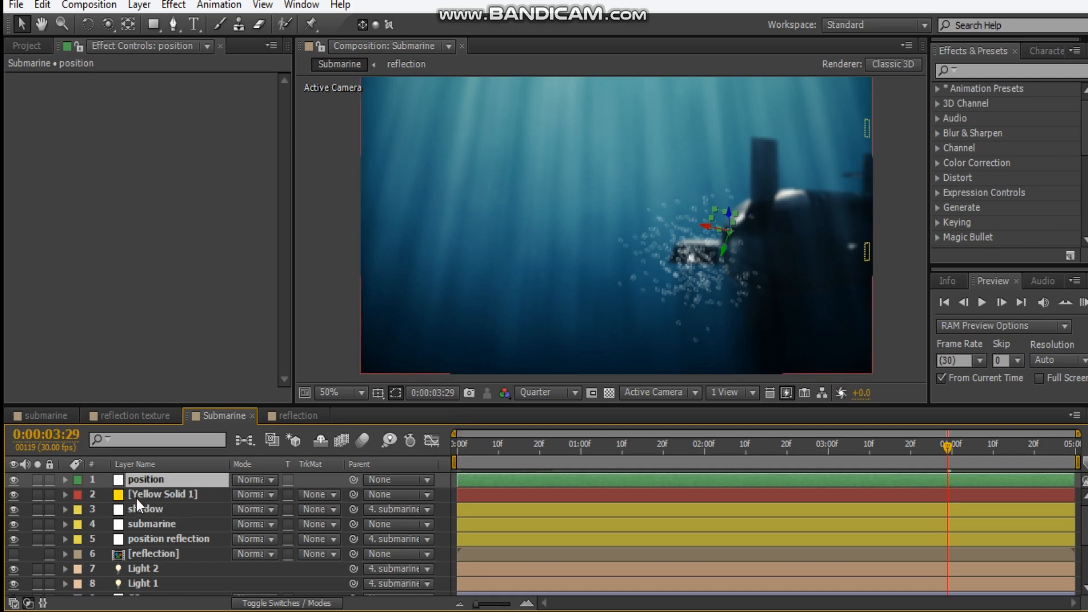
Add a Point light with its intensity set to 0%
click(131, 5)
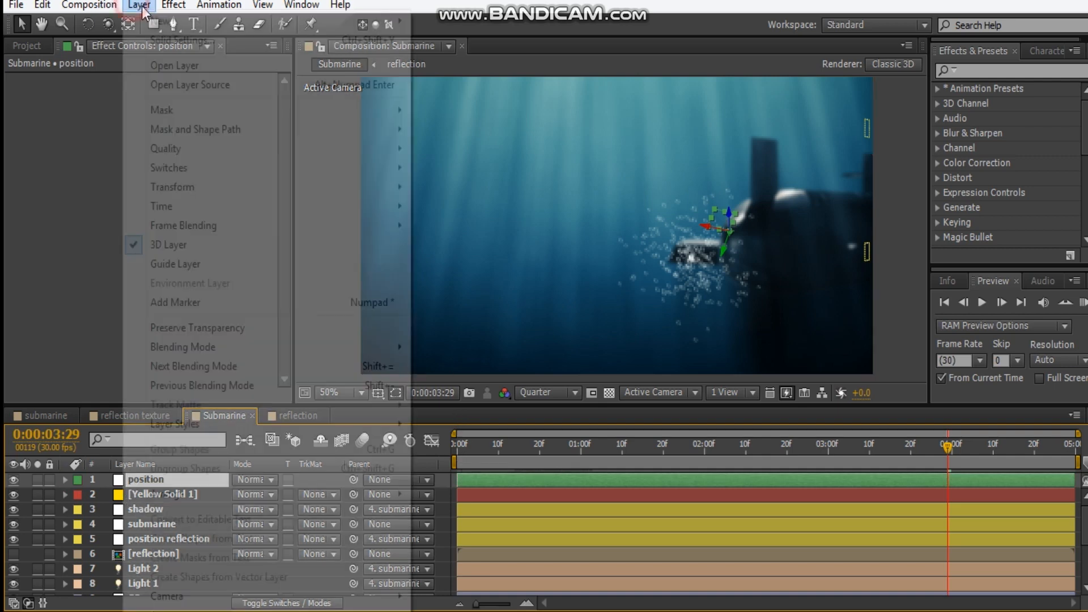
mouse_move(164, 21)
click(495, 59)
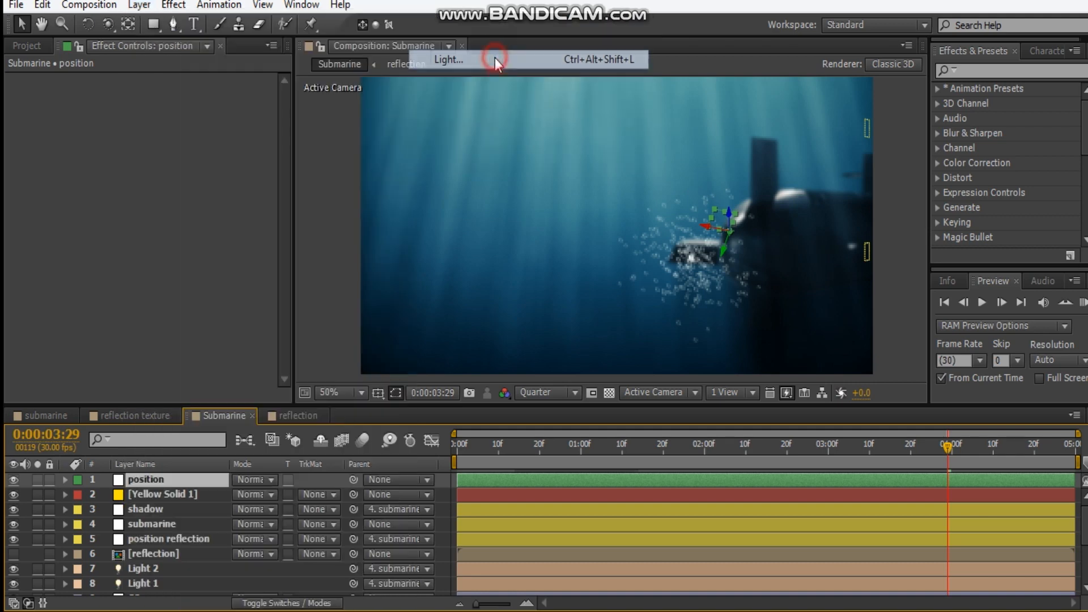
click(296, 141)
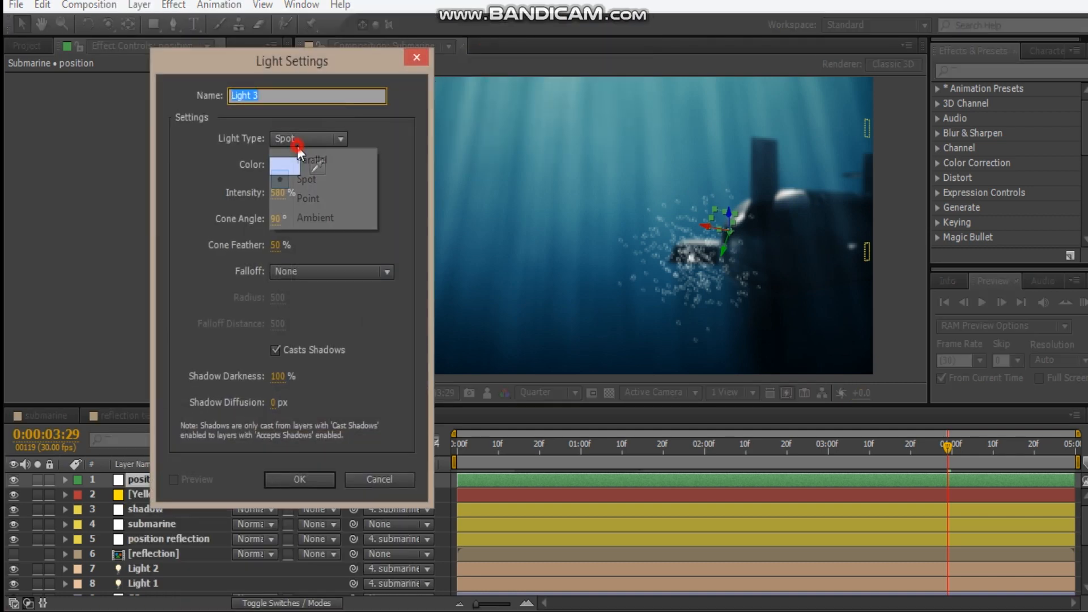
click(311, 198)
drag(284, 198, 3, 201)
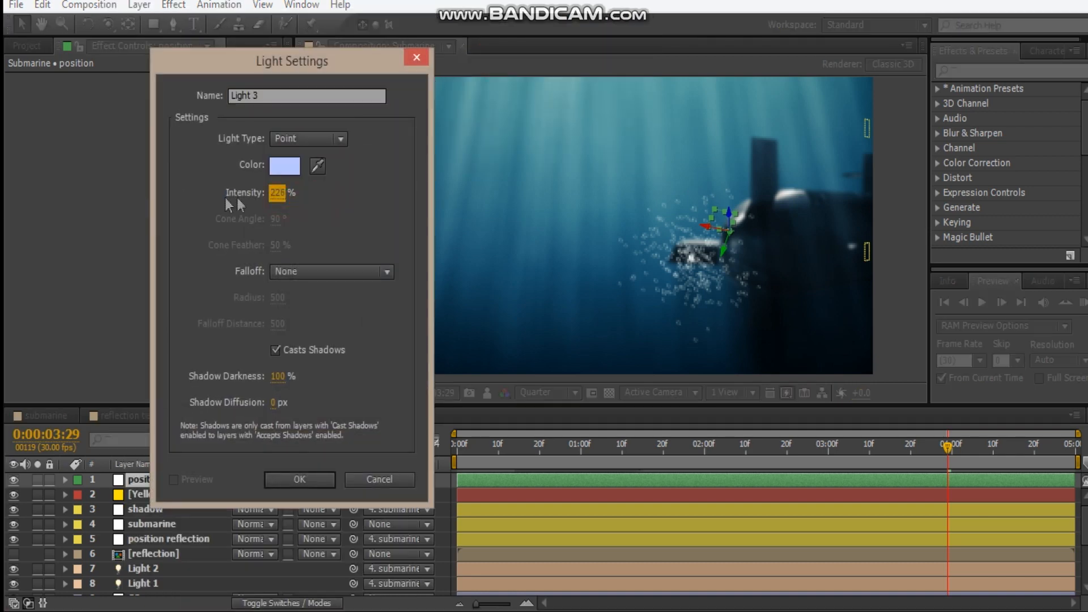
click(277, 193)
text(0)
key(Return)
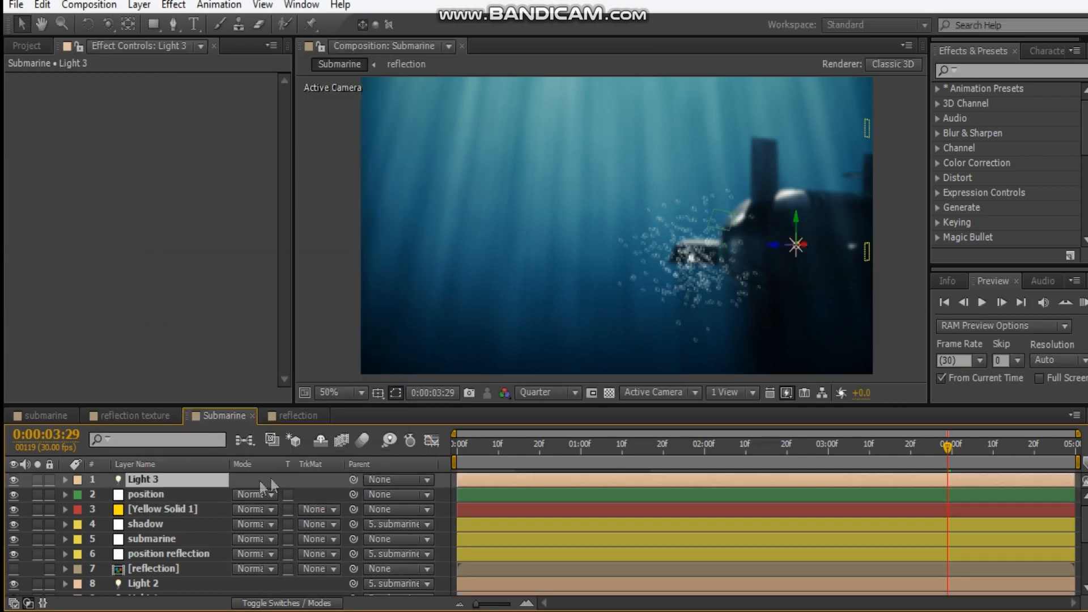
Copy the position null's Position value onto Light 3, and delete the null
click(158, 496)
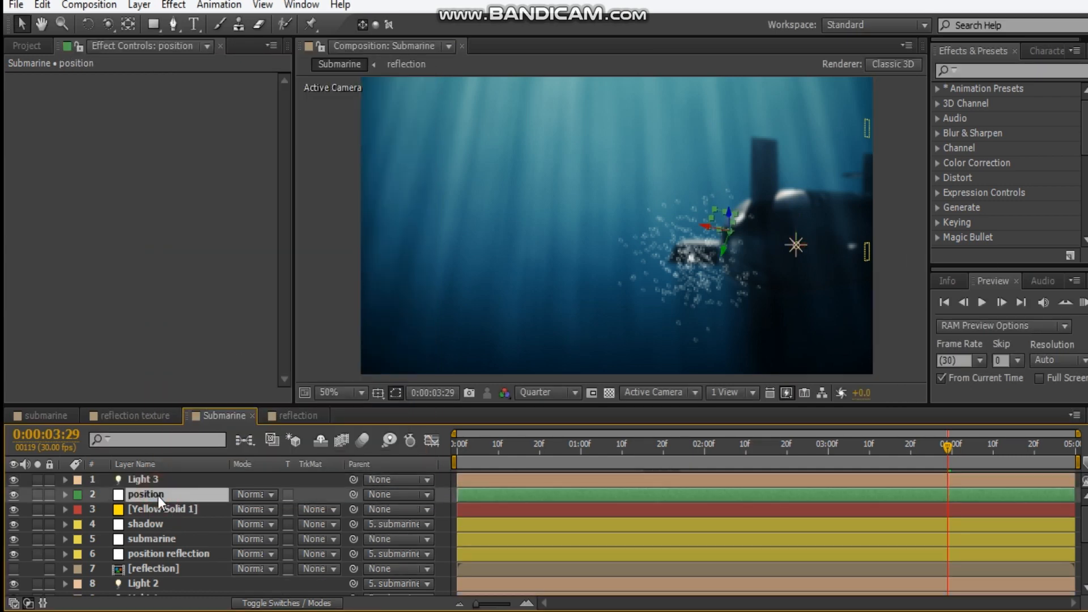
key(p)
click(153, 478)
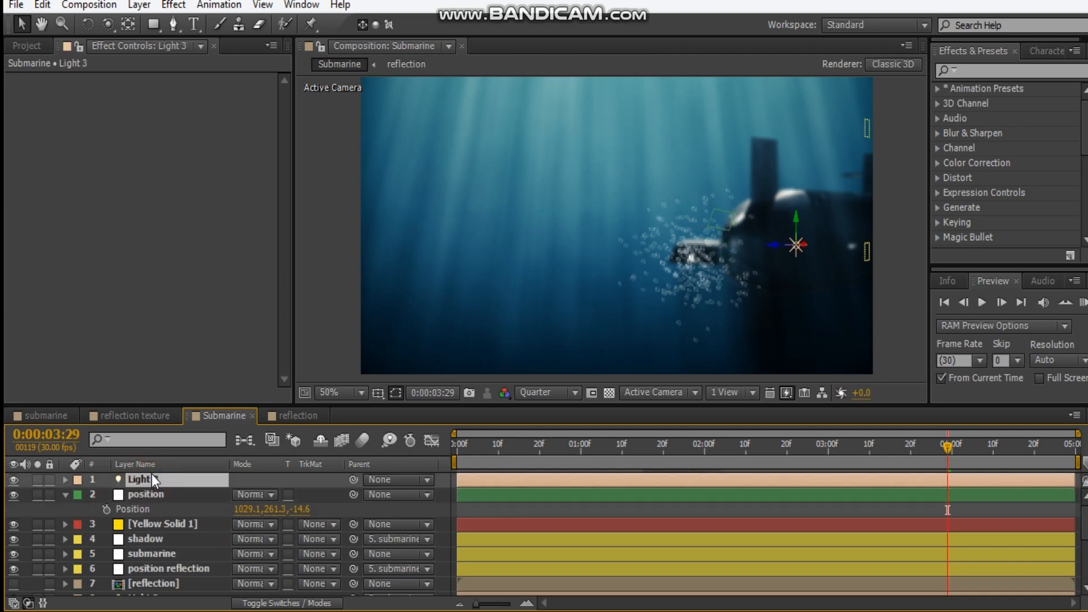
key(p)
click(132, 526)
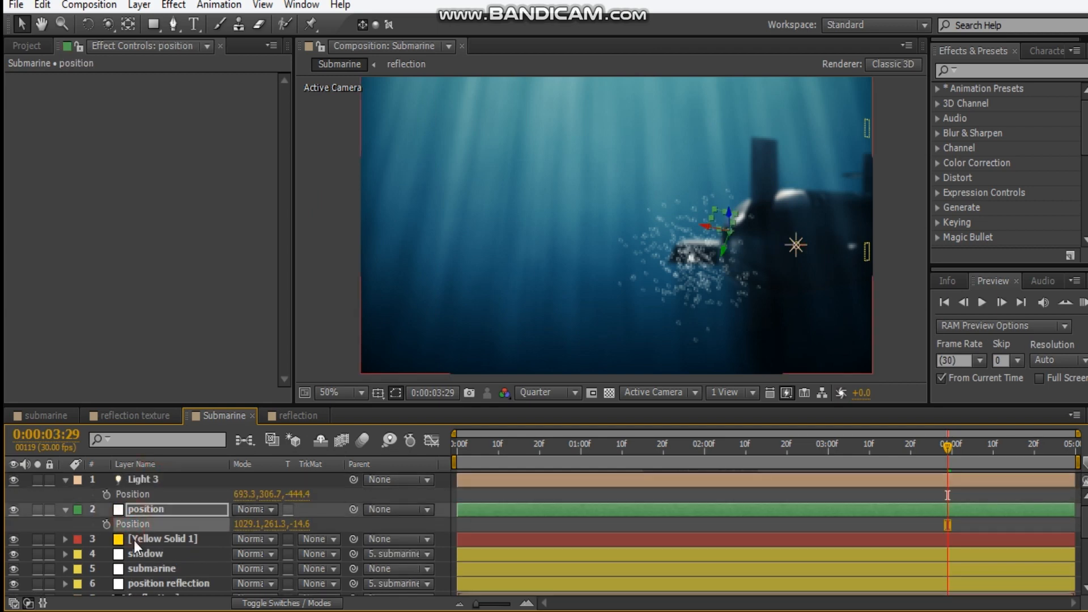
click(160, 494)
key(ctrl+v)
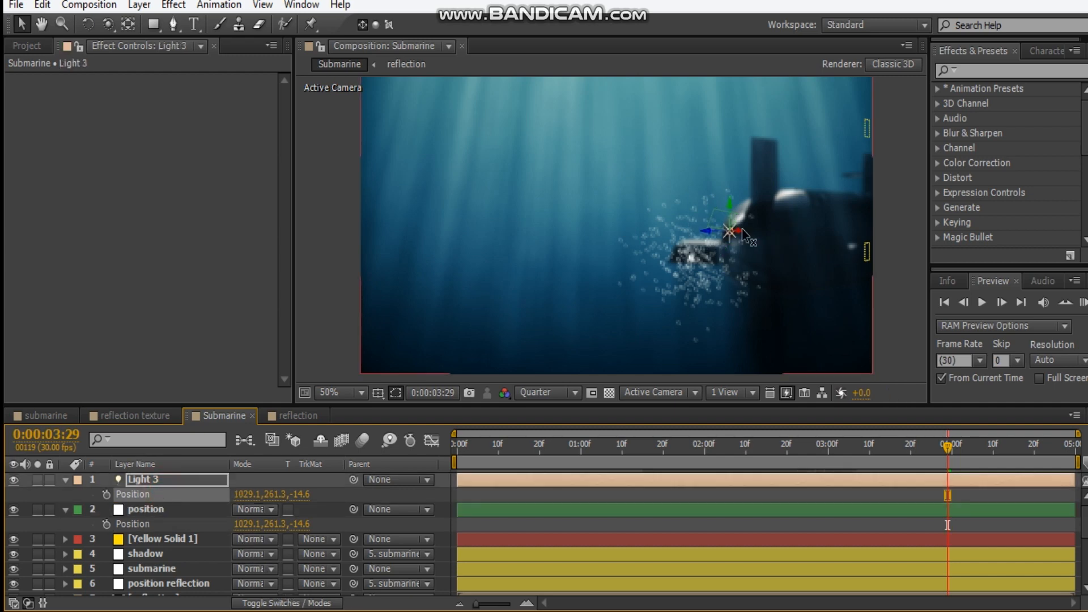
click(144, 511)
key(Delete)
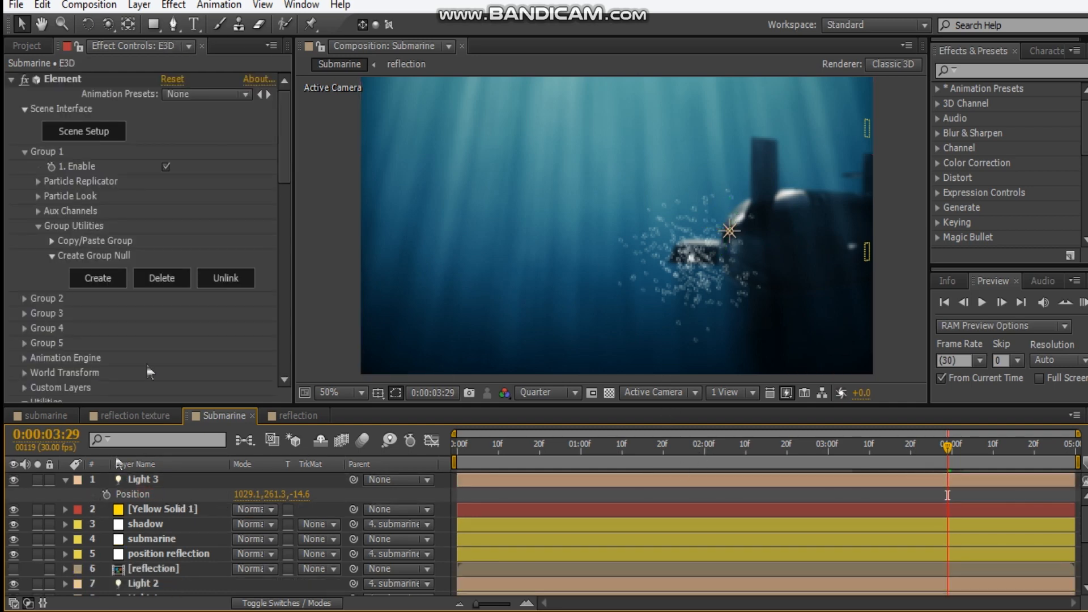
Set the emitter light name in Yellow Solid 1's Particular effect to match Light 3, and set Emitter Type to Light(s)
click(173, 508)
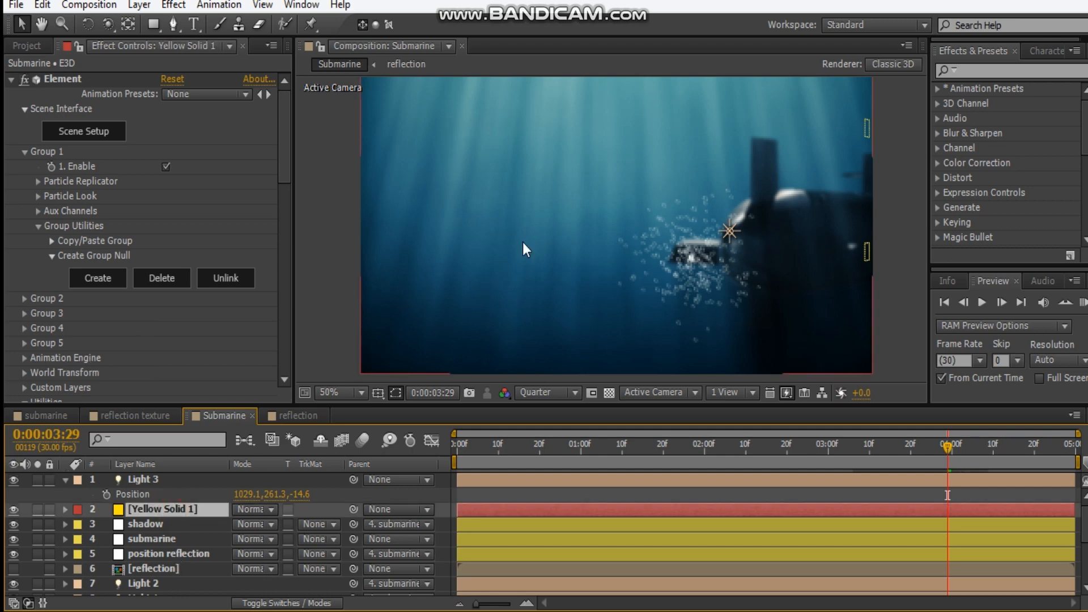
click(218, 198)
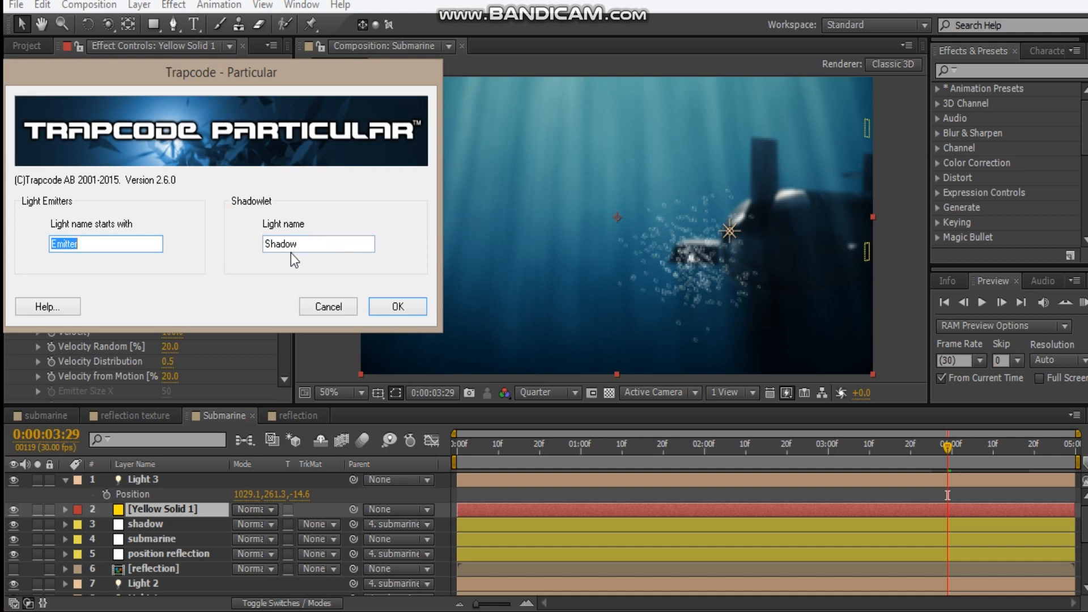
text(Light 3)
click(404, 311)
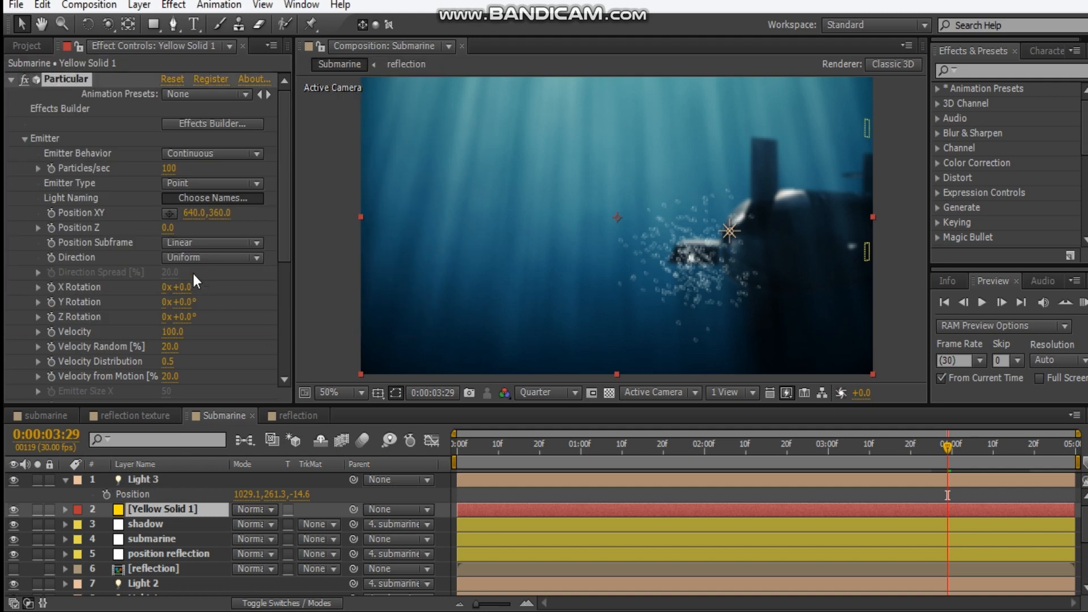
click(192, 184)
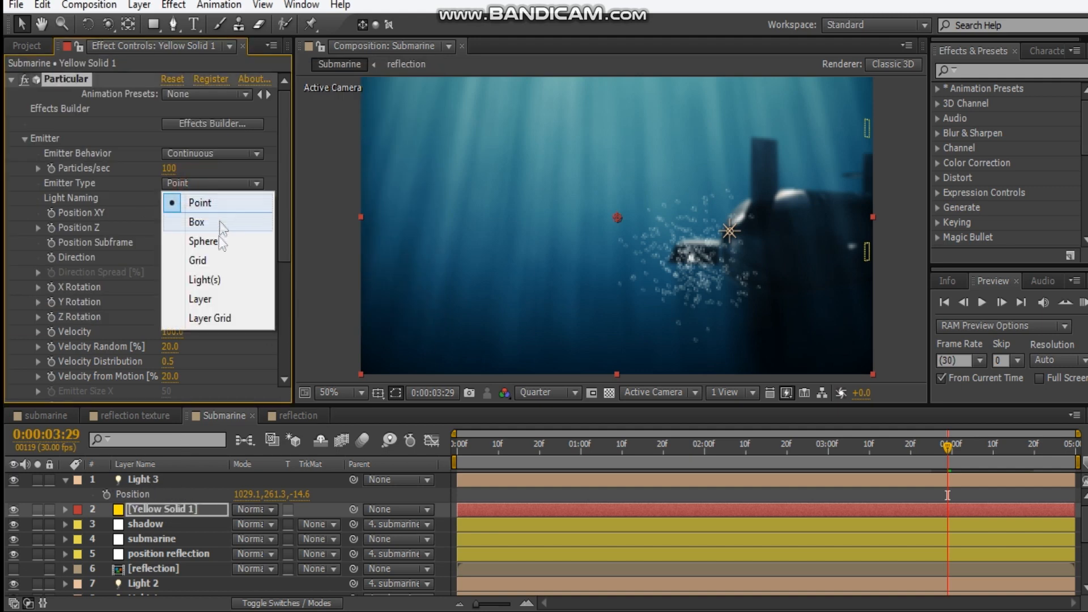
click(227, 283)
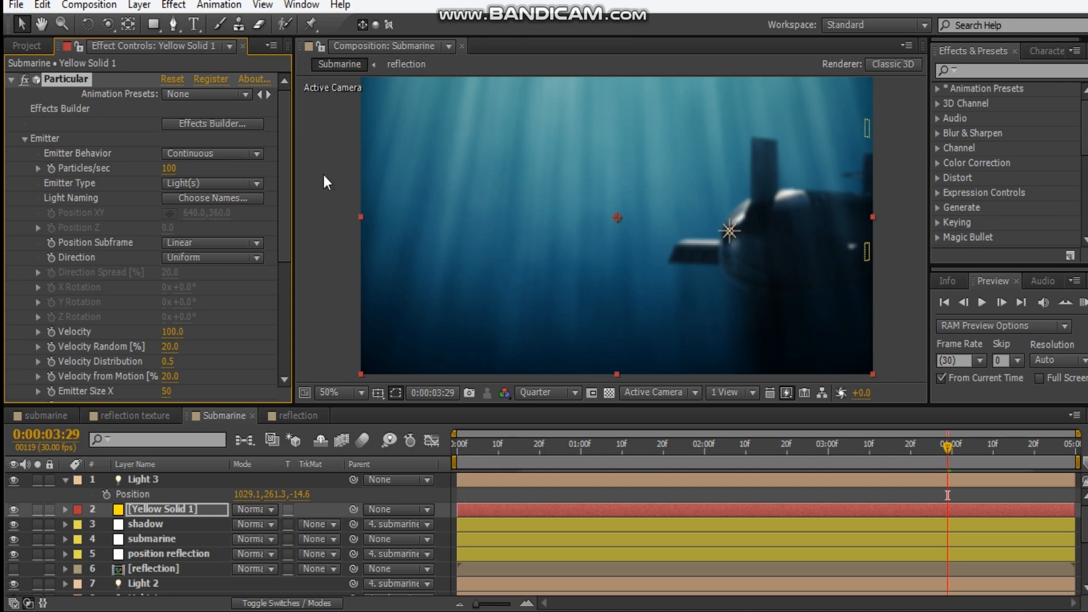
Set the Particular emitter's Particles/sec modifier to None
drag(287, 160, 238, 285)
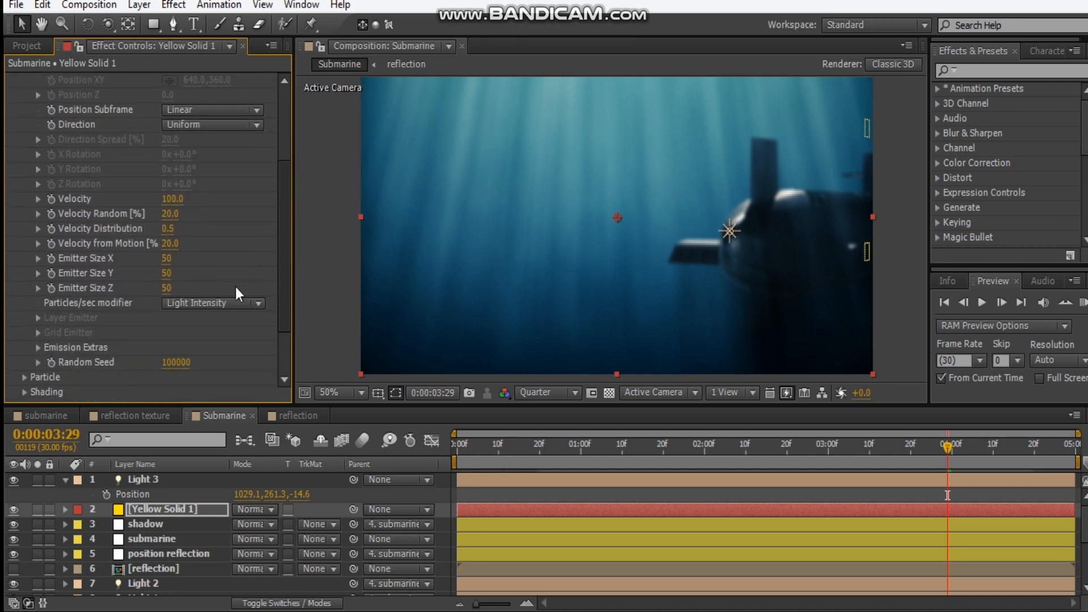
click(220, 304)
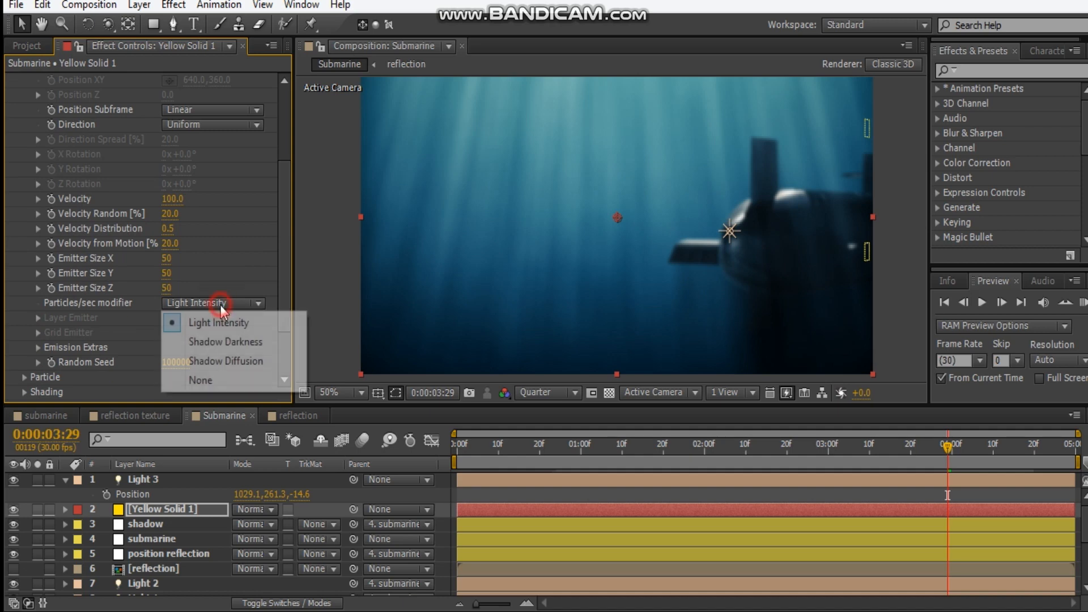
click(233, 380)
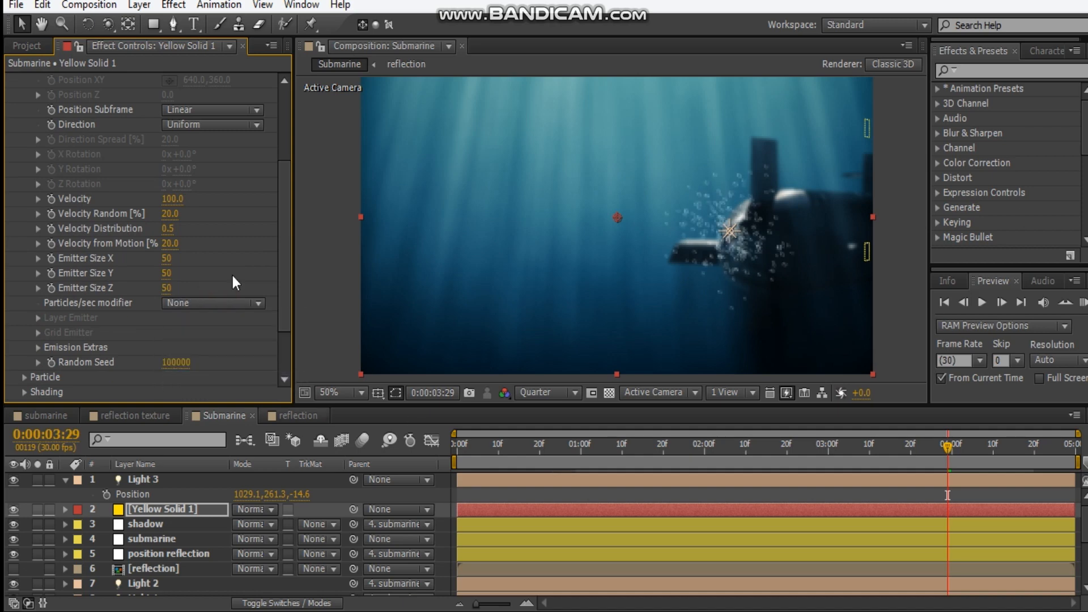
Set the Particular emitter's Direction to Directional
scroll(233, 275, up, 5)
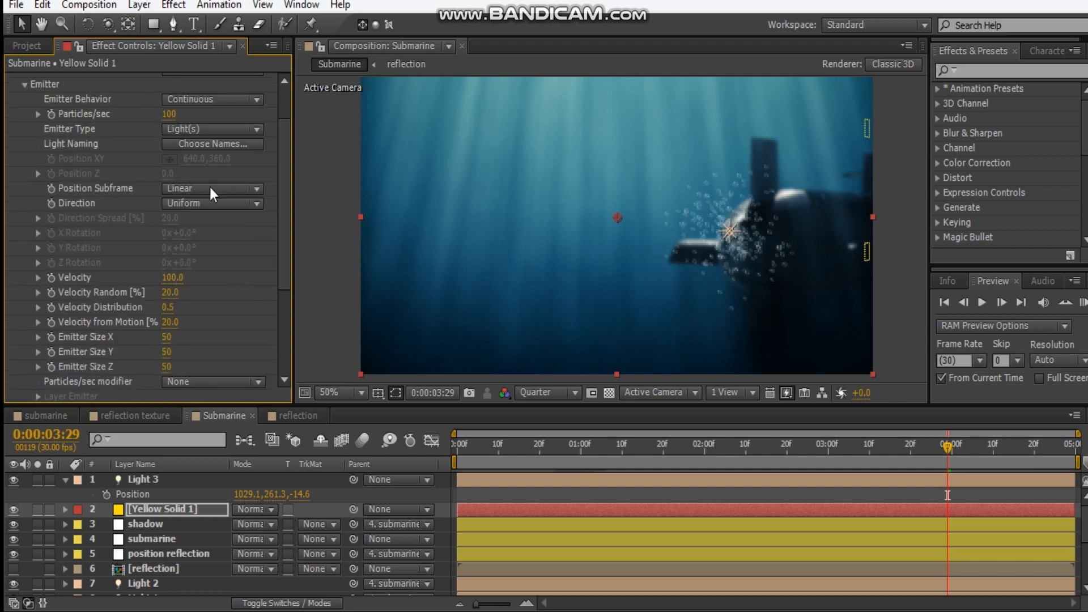
click(210, 187)
click(196, 211)
click(200, 202)
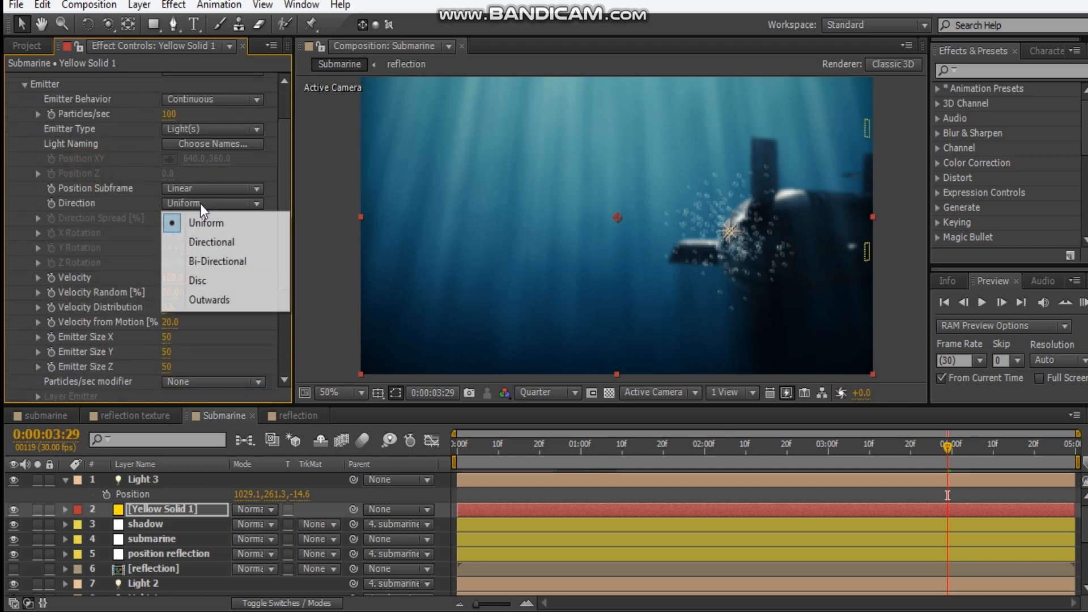
click(239, 241)
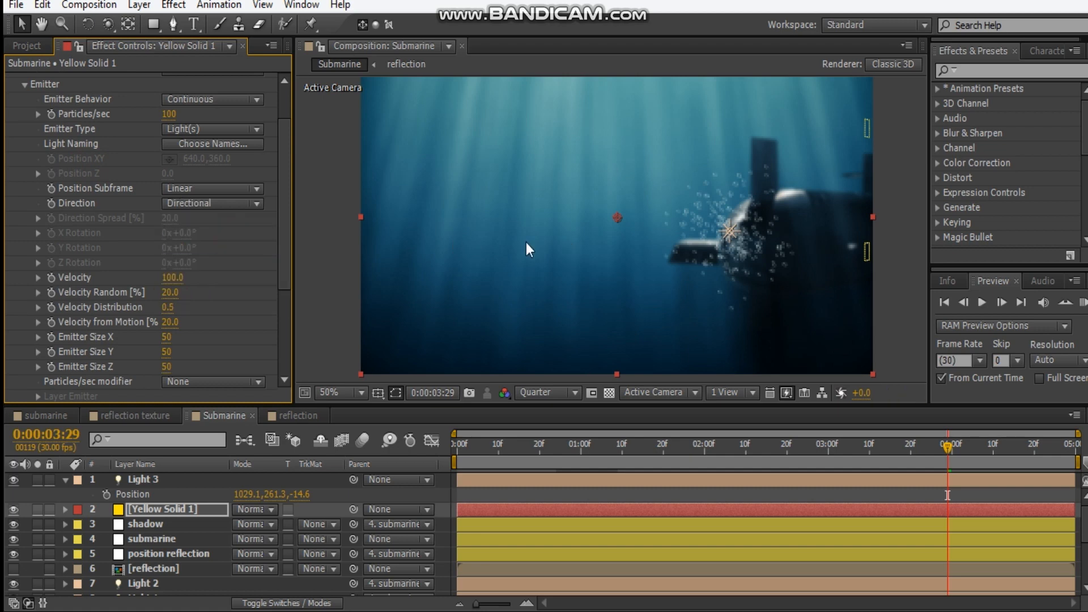
Set the Particular emitter's Particles/sec to 5000 and adjust the particles' velocity
scroll(203, 274, up, 3)
click(169, 169)
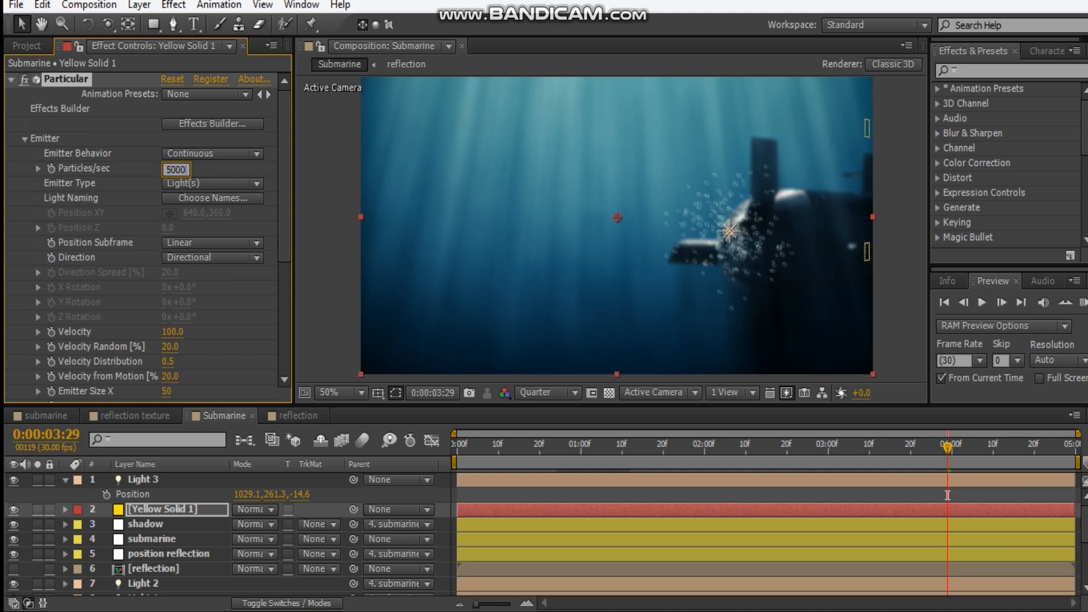
key(Return)
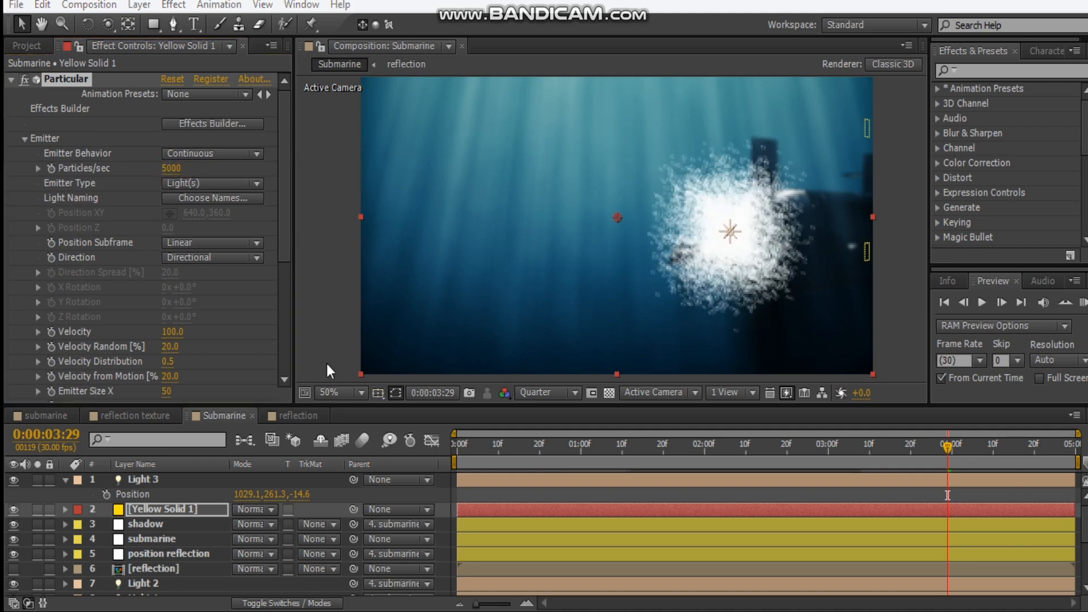
drag(173, 332, 200, 333)
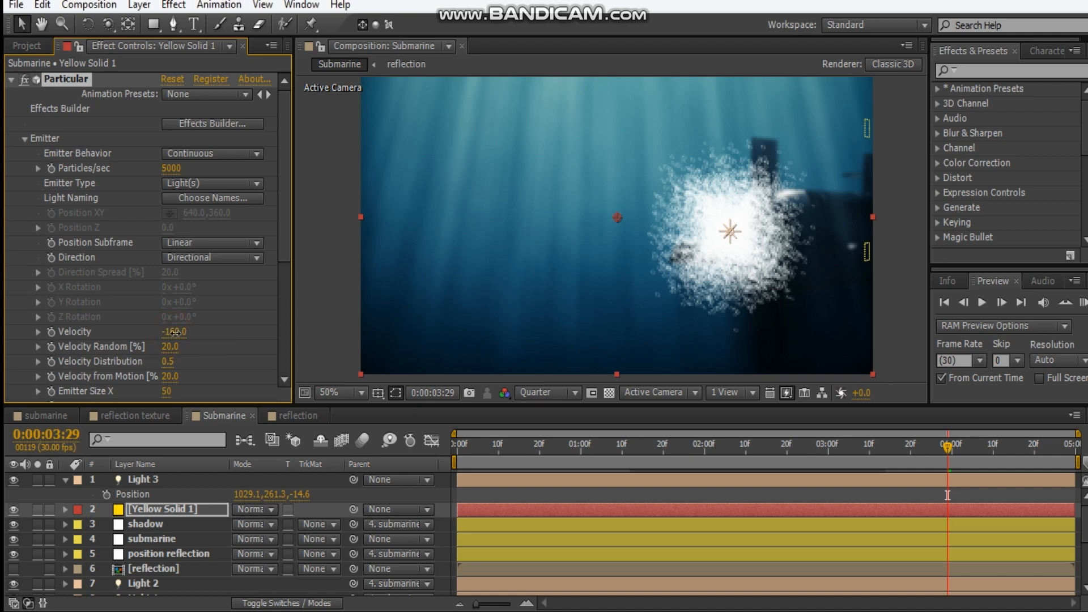
drag(146, 344, 246, 350)
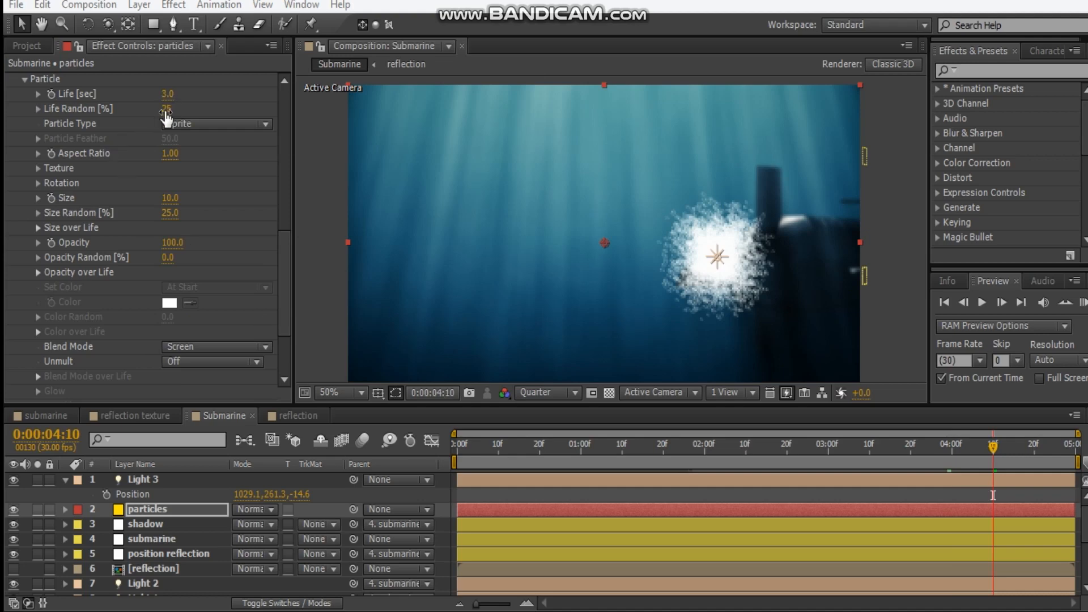
Set the bubble particles' Size to 12 and Opacity Random to 69%
drag(176, 201, 183, 199)
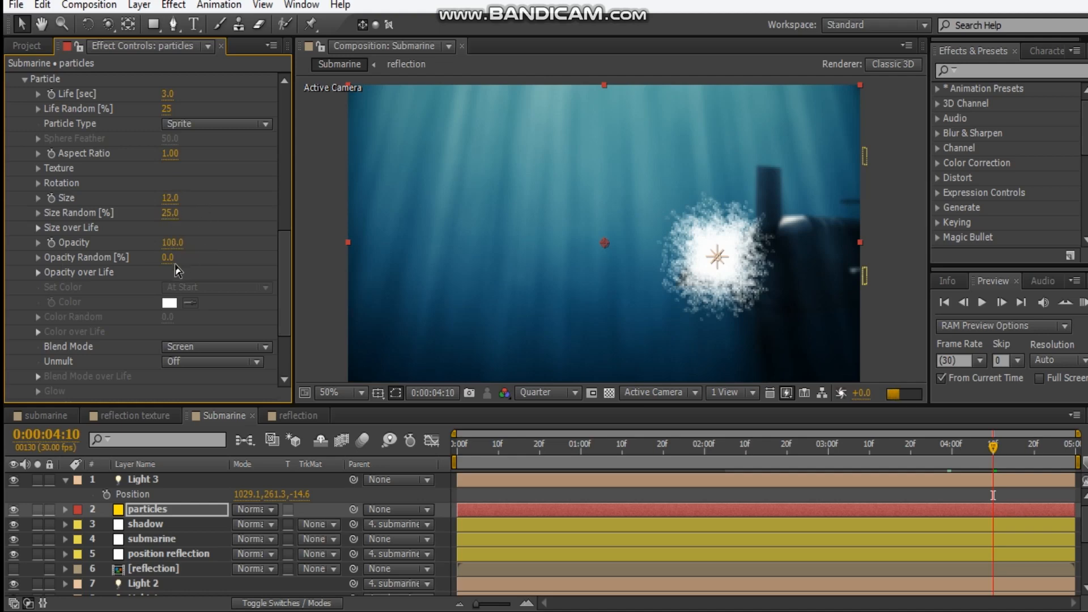
drag(168, 262, 225, 254)
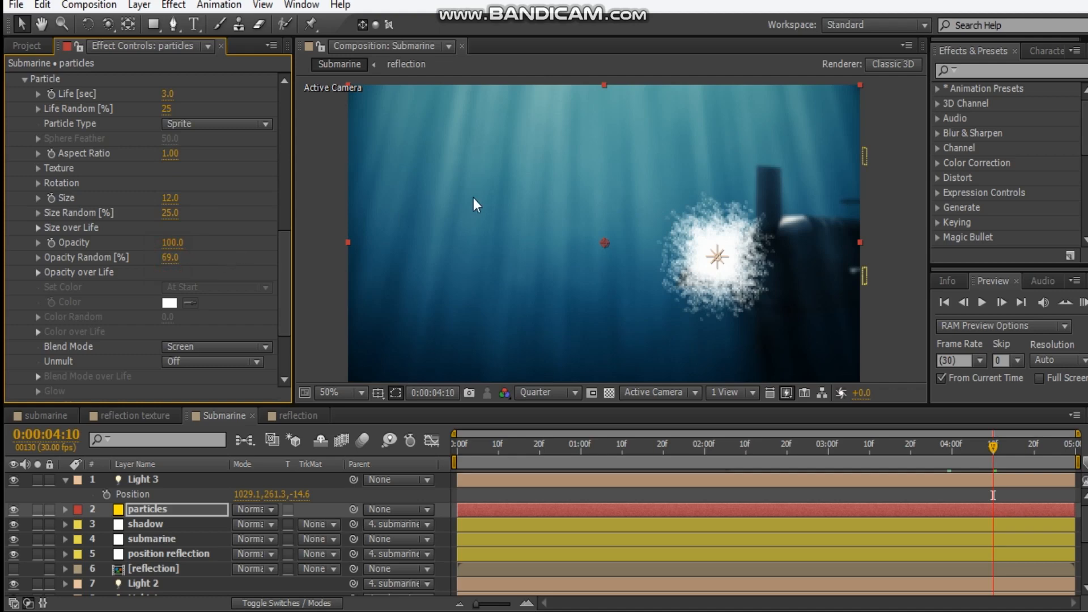
In Particular's Air physics, set Spin Frequency to 15.1 and Spin Amplitude to 101
scroll(39, 346, down, 3)
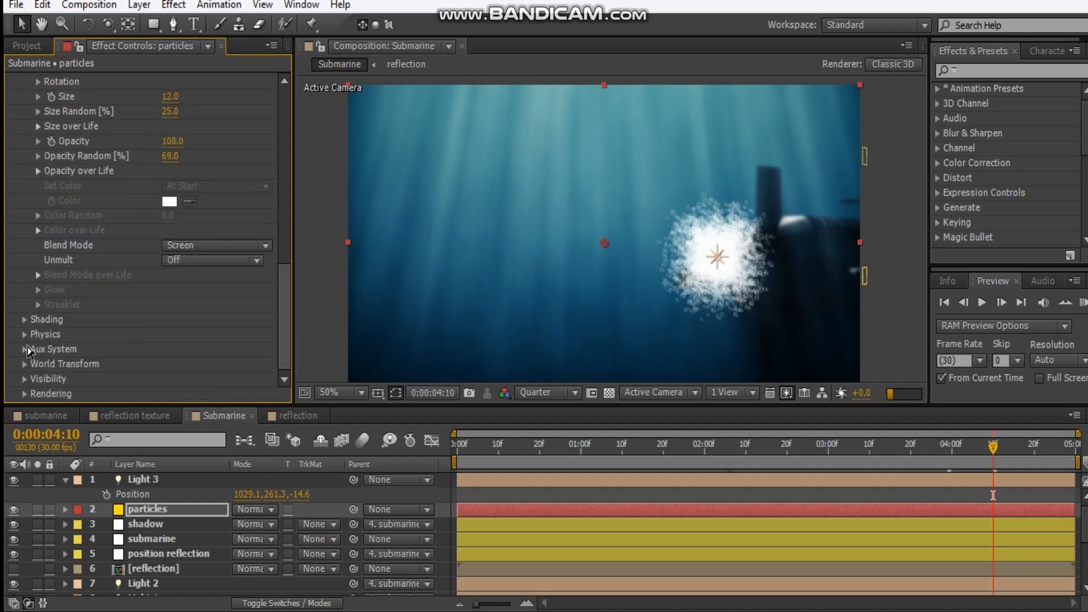
click(25, 335)
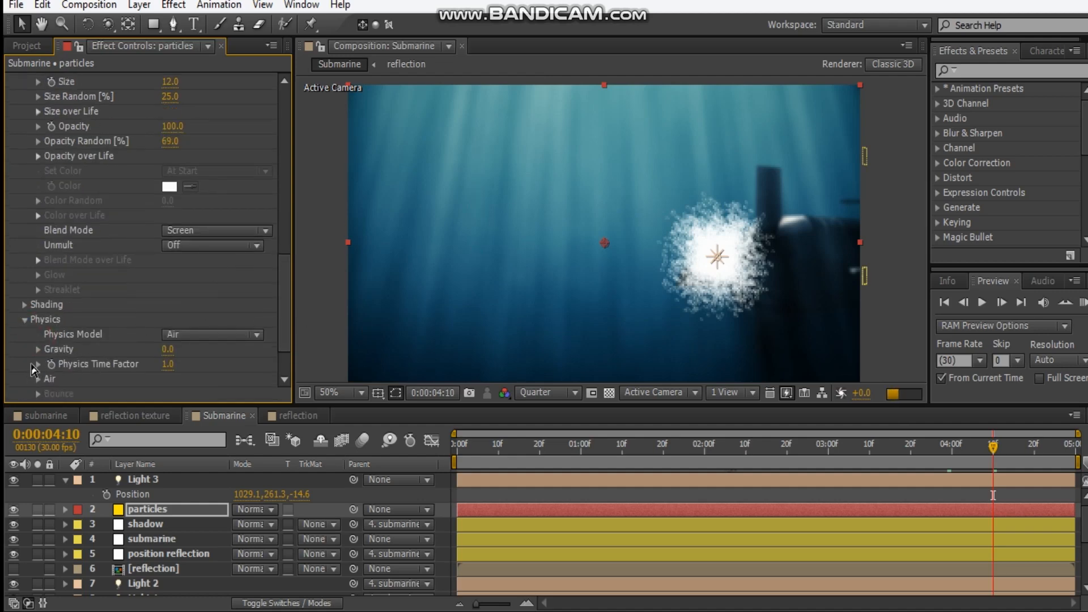
click(39, 379)
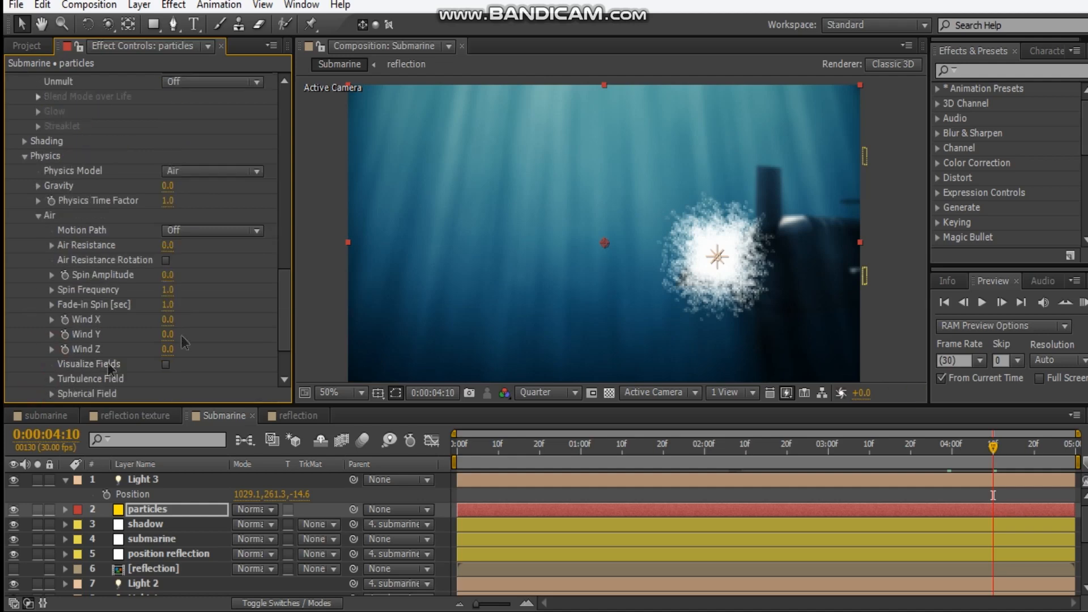
click(169, 292)
drag(227, 290, 274, 283)
drag(171, 275, 247, 272)
Increase the Affect Position value of the particles' Turbulence Field
click(52, 379)
scroll(100, 361, down, 4)
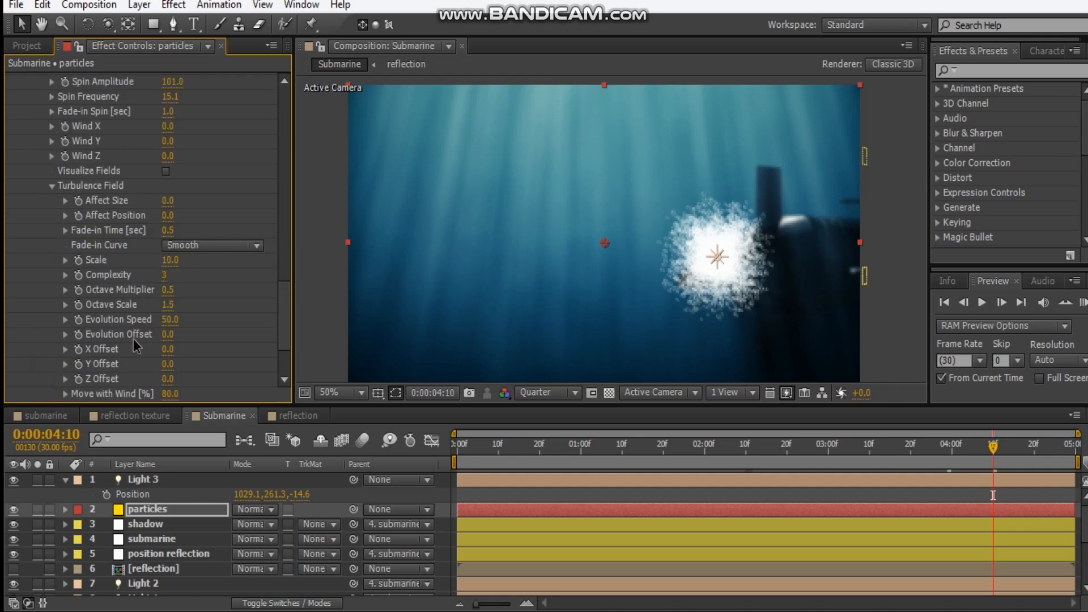
drag(167, 216, 209, 212)
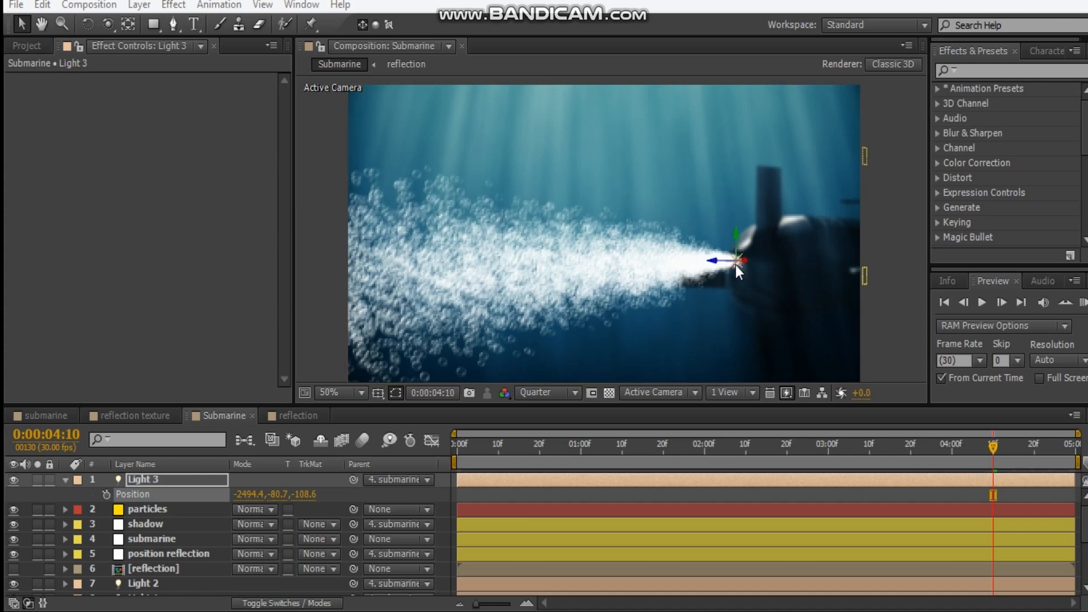
Examine the emitter, particle color and physics settings of Particular on the particles layer
click(155, 513)
click(154, 509)
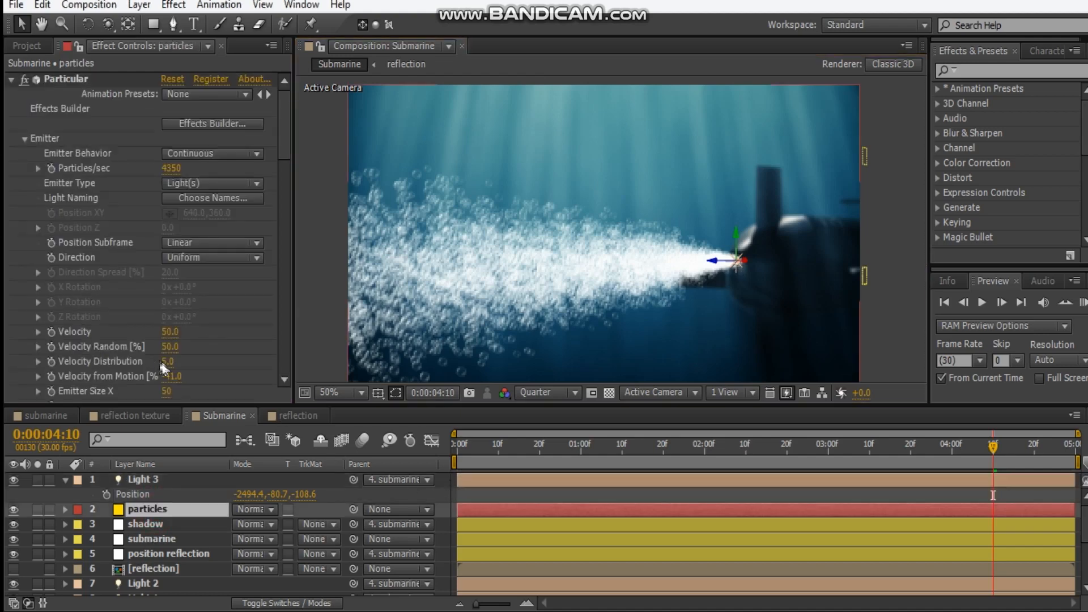
scroll(216, 379, down, 2)
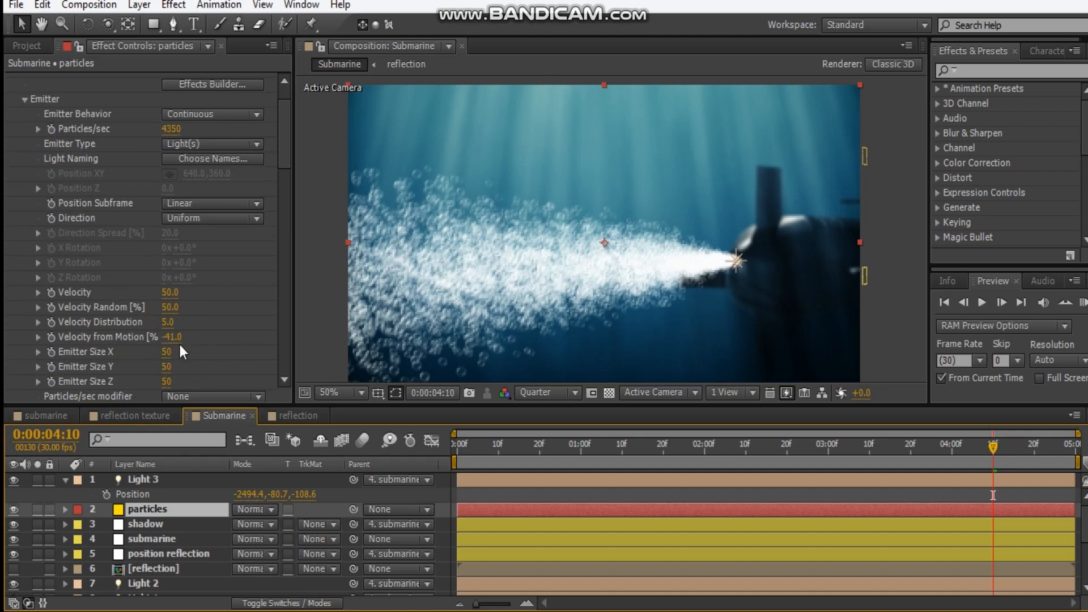
scroll(229, 249, down, 10)
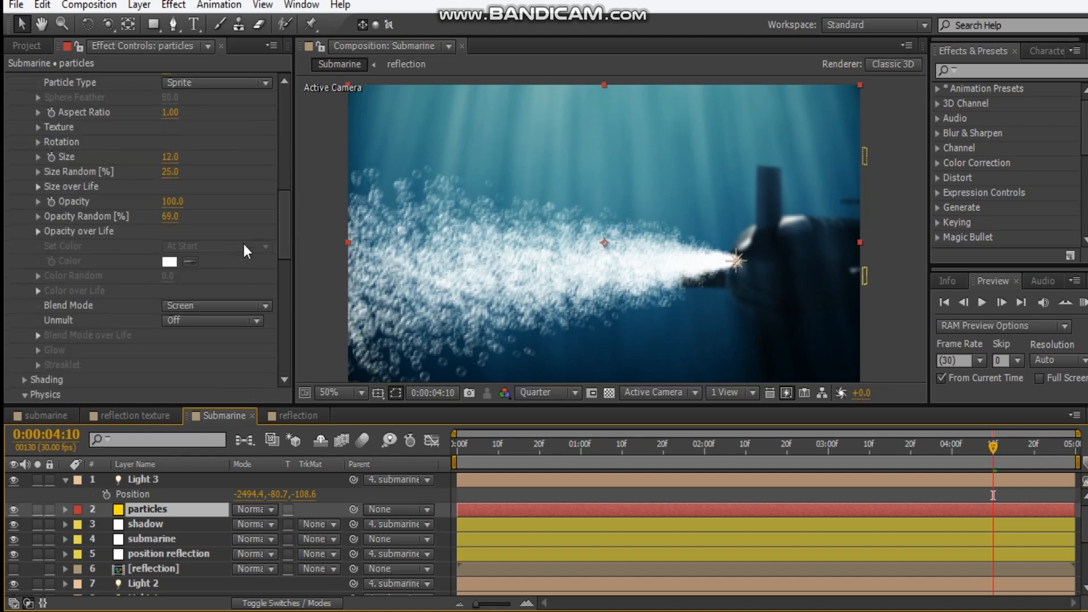
scroll(196, 232, up, 5)
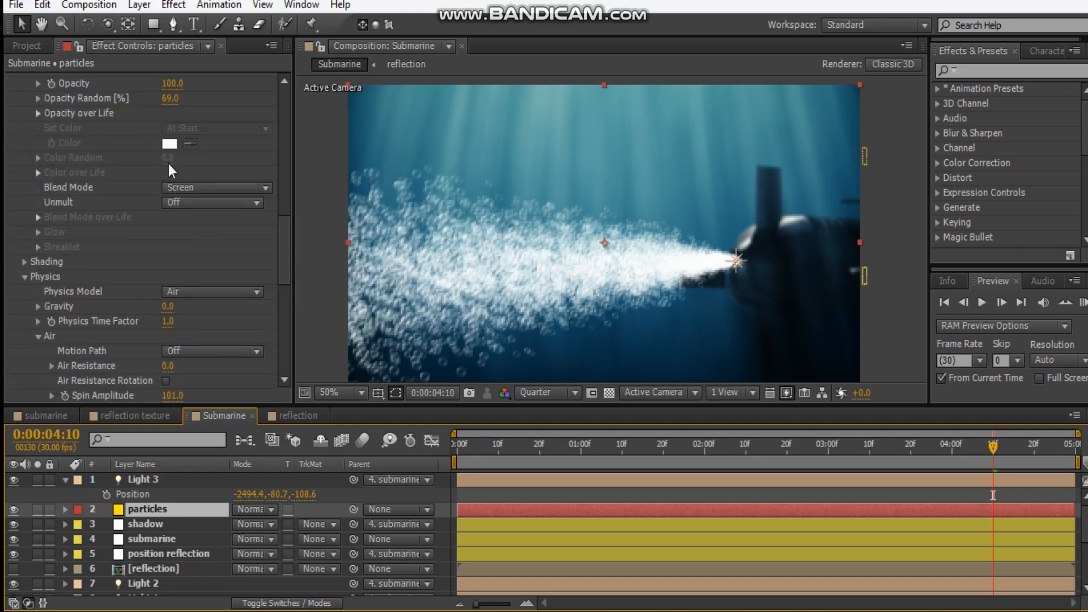
click(164, 146)
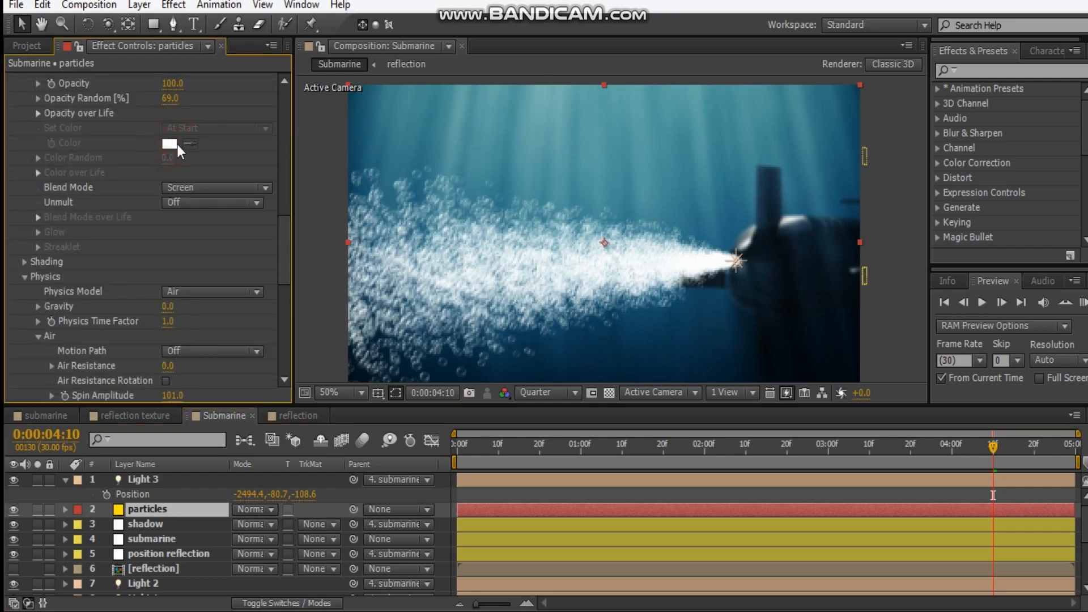
scroll(192, 249, down, 8)
scroll(165, 274, up, 20)
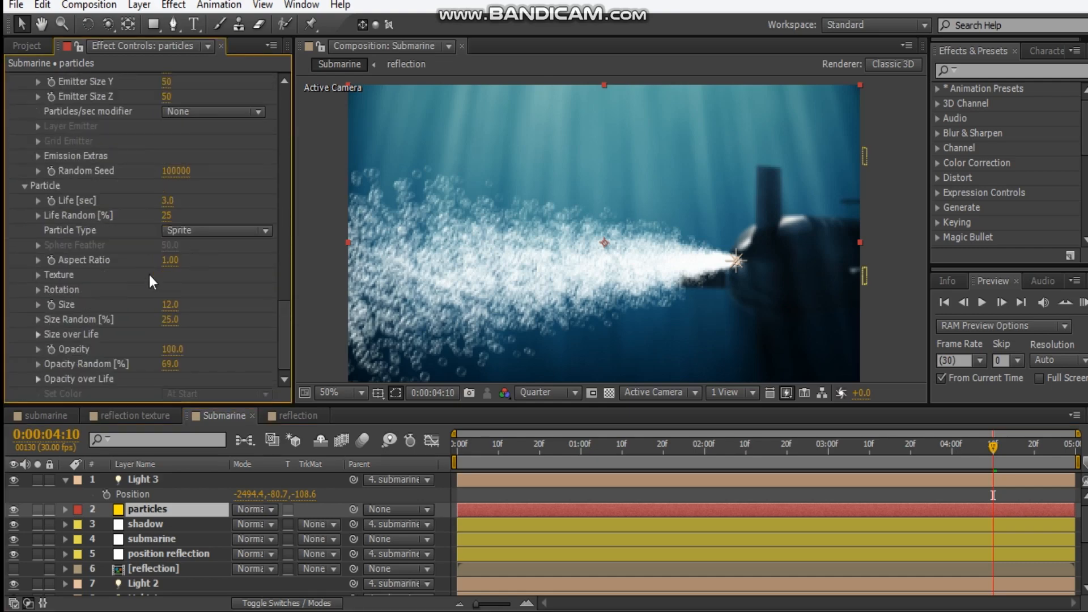
Collapse the Particular effect and add a Tint color correction effect to the particles layer
click(11, 79)
right_click(53, 133)
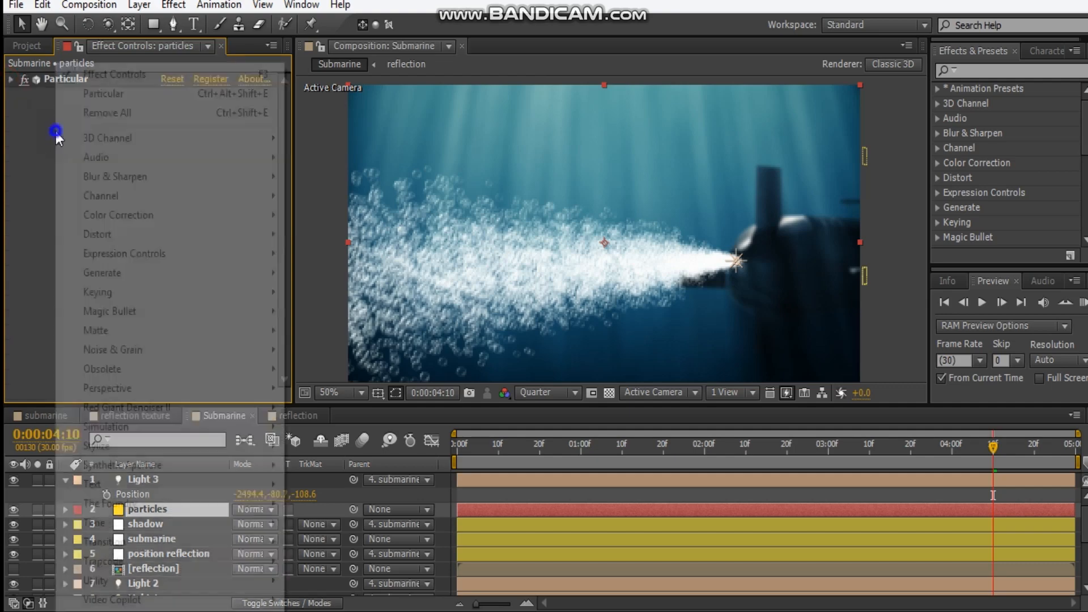
mouse_move(207, 219)
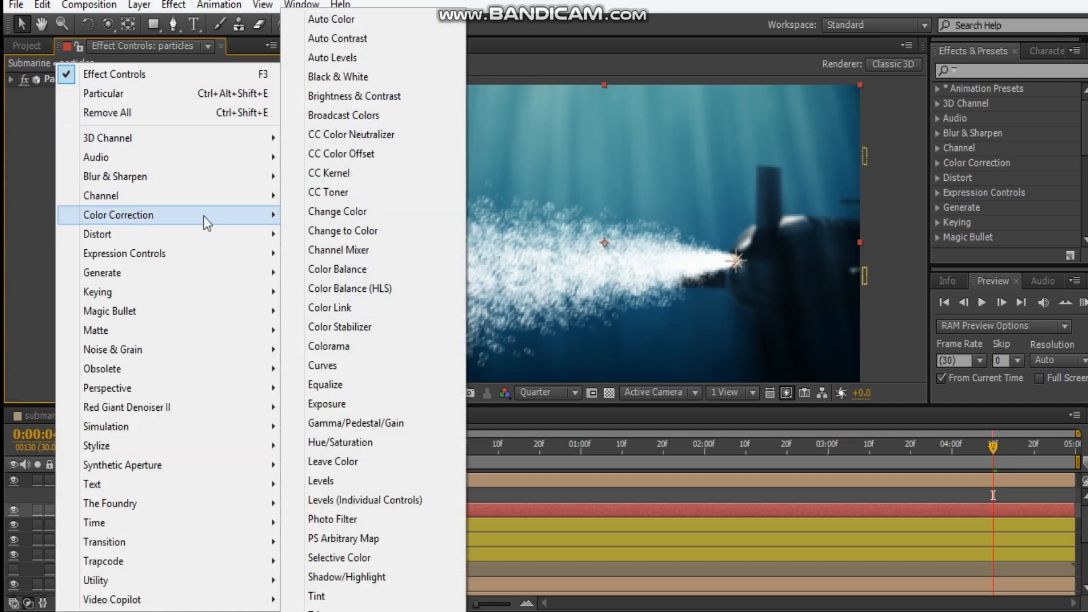
click(338, 596)
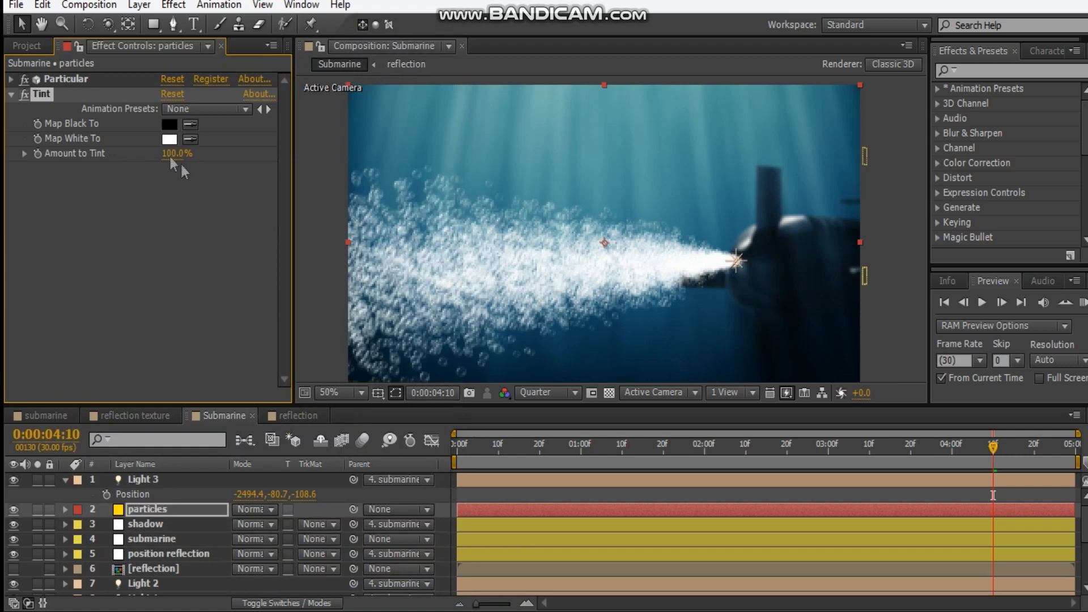
Map the Tint effect's white to a teal-blue sampled from the water and set Amount to Tint to 41%
click(190, 139)
click(577, 173)
drag(182, 155, 138, 161)
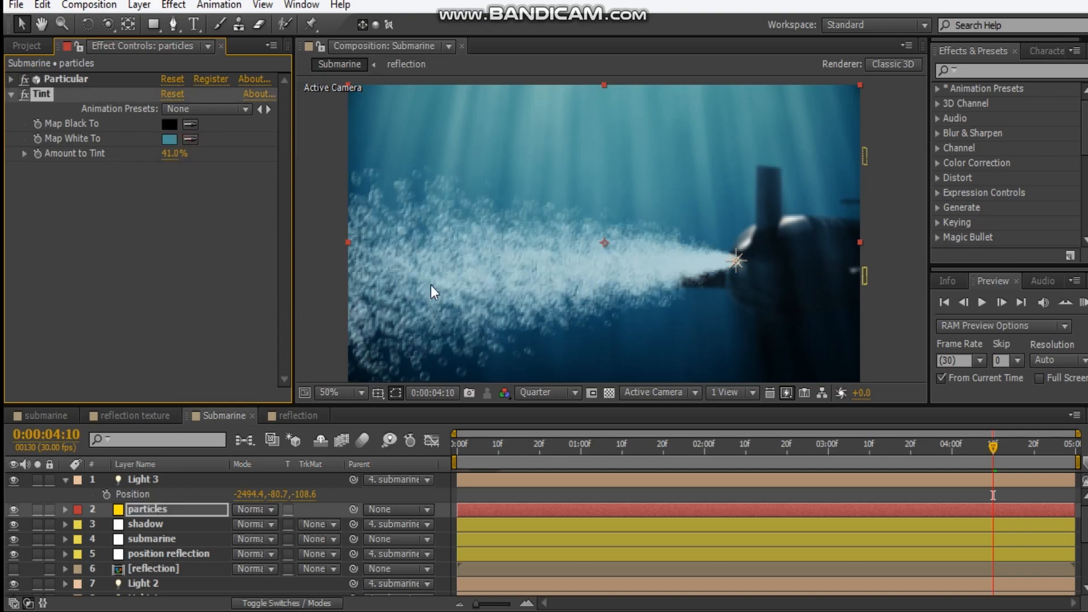
Set the particles layer's blending mode to Screen and expand its Particular settings again
click(264, 510)
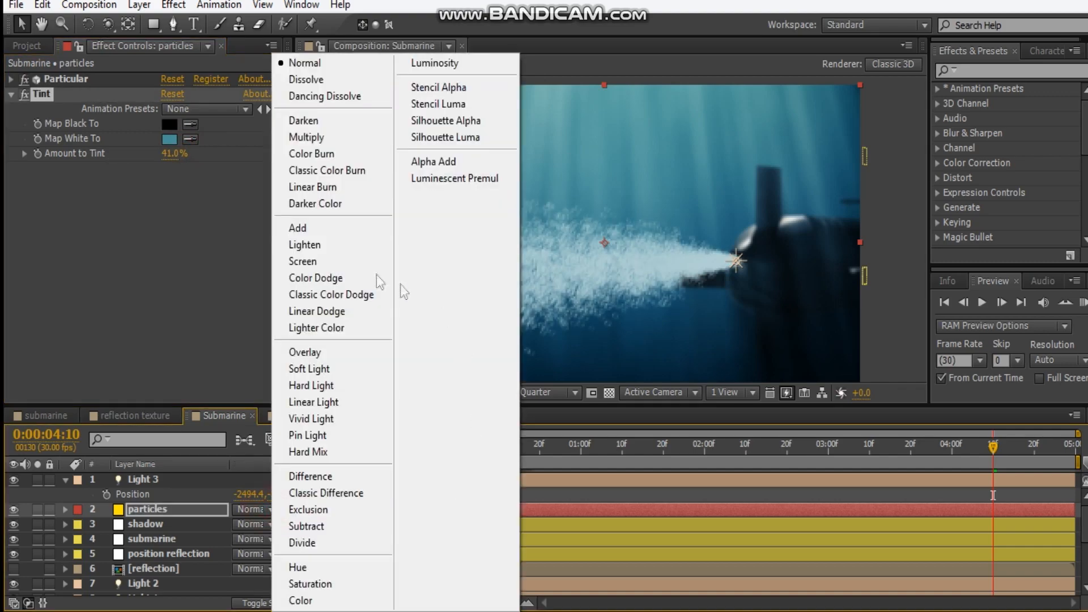
click(344, 258)
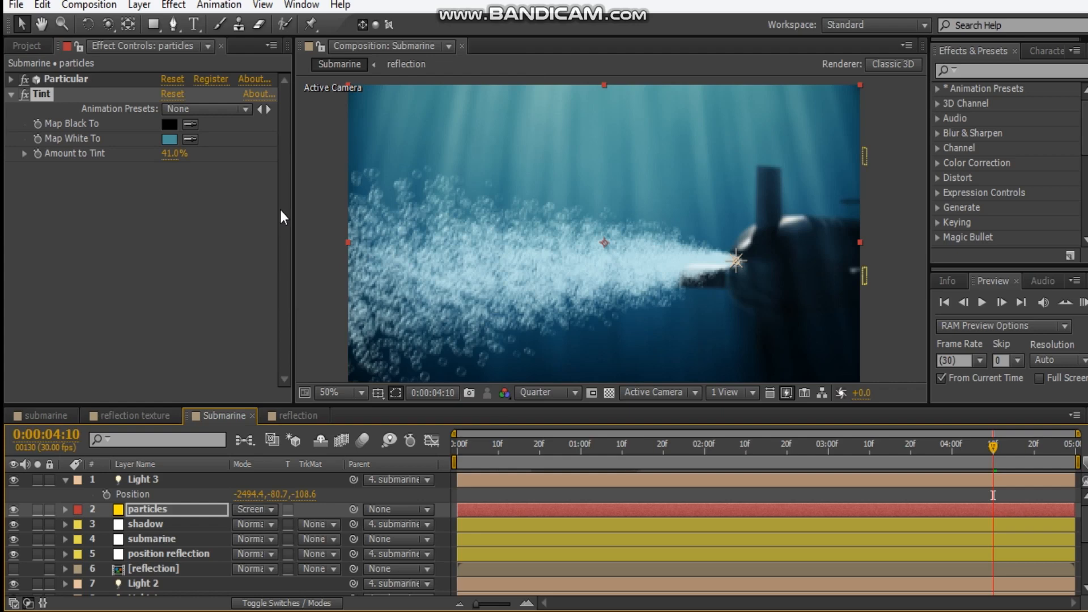
click(11, 79)
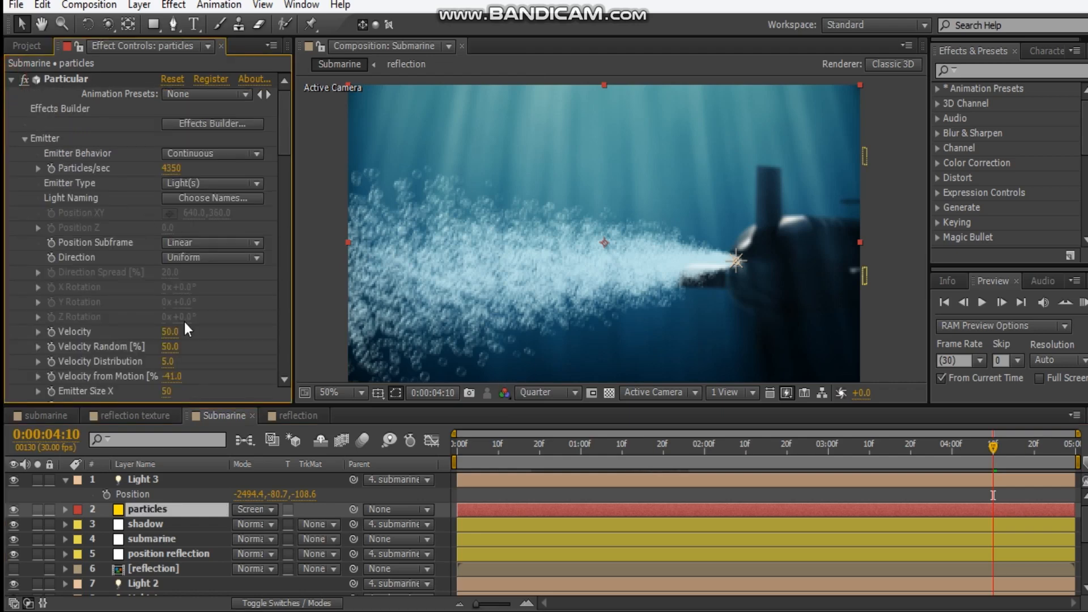
Set Particular's emitter Velocity to 20 on the particles layer and the composition preview resolution to Half
mouse_move(169, 338)
mouse_down()
mouse_move(146, 339)
mouse_move(163, 340)
mouse_up()
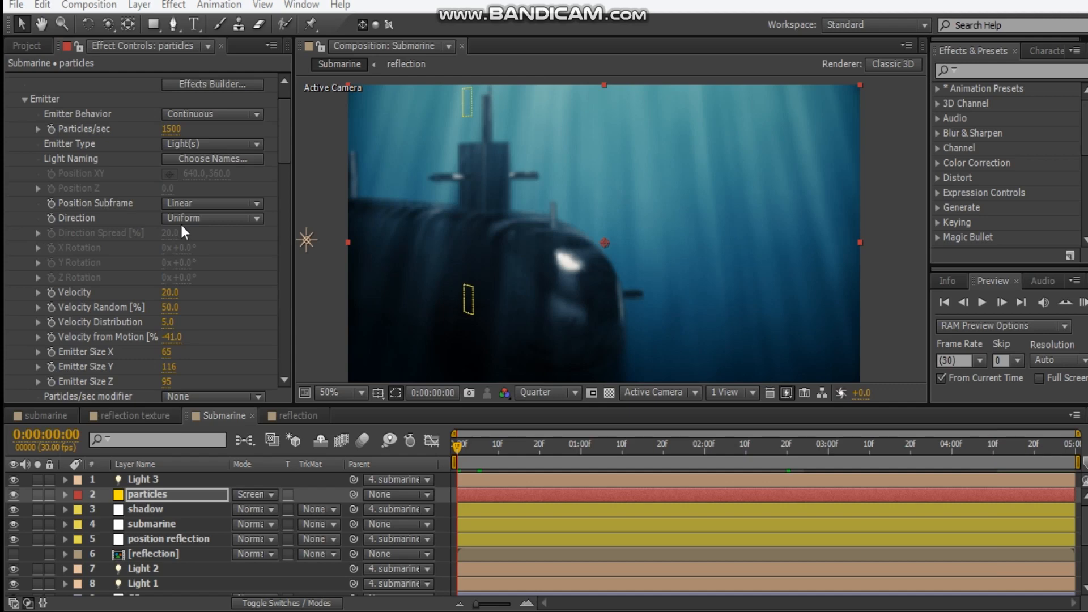
click(528, 395)
click(564, 457)
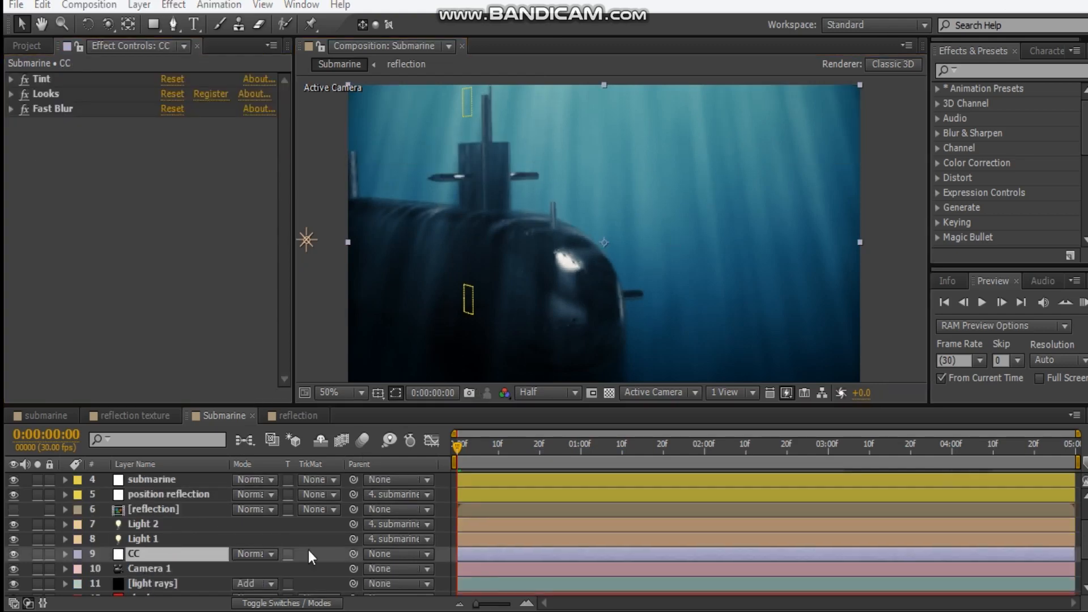
Enable Ambient Occlusion in the render settings of the E3D layer's Element effect and set SSAO Intensity to 5.4
scroll(308, 550, down, 2)
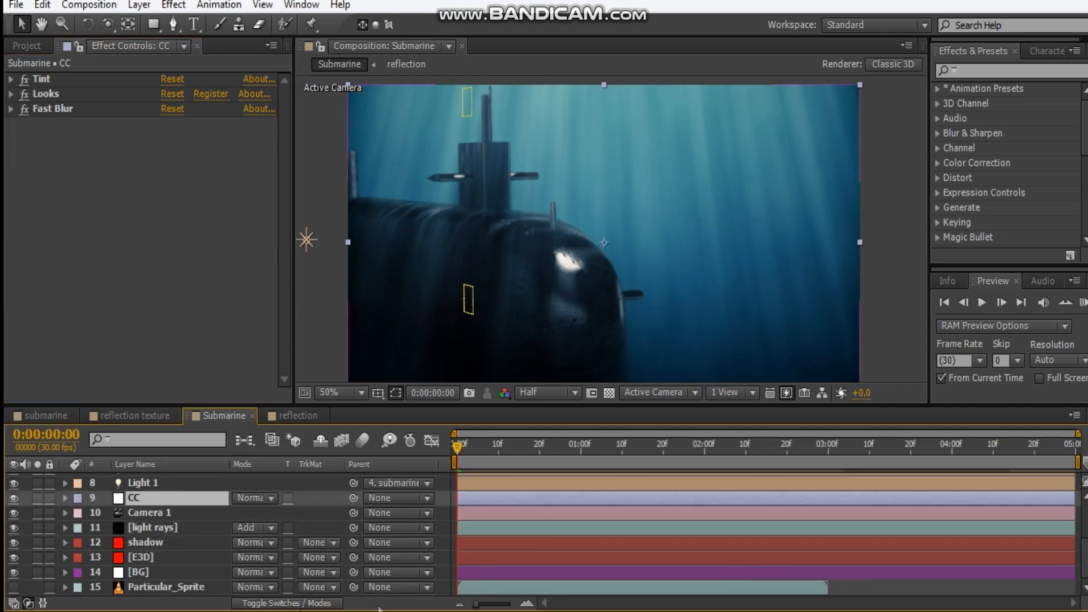
click(164, 558)
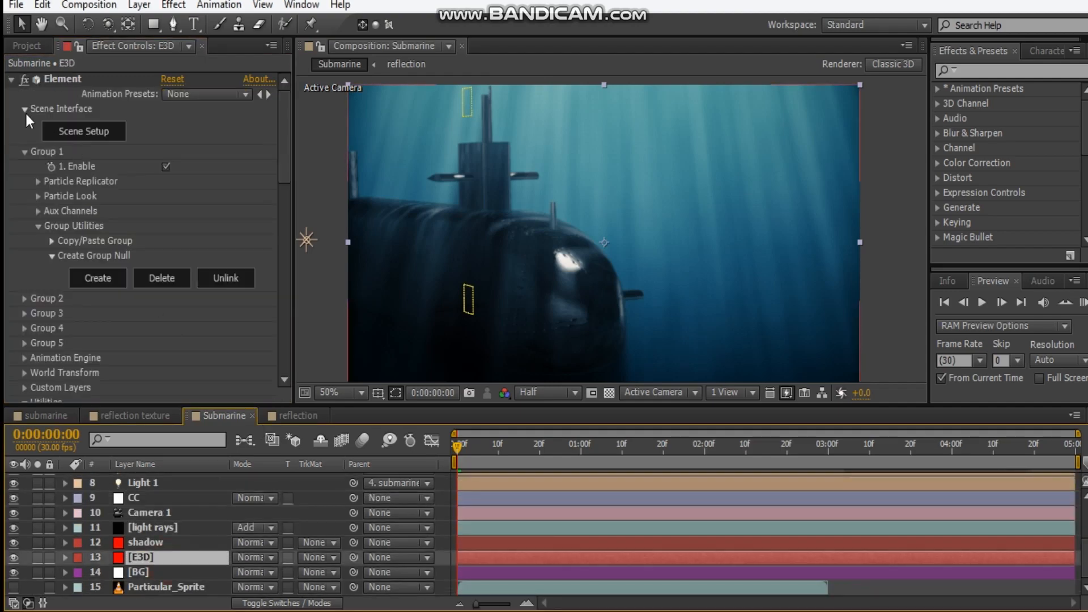
scroll(80, 276, down, 5)
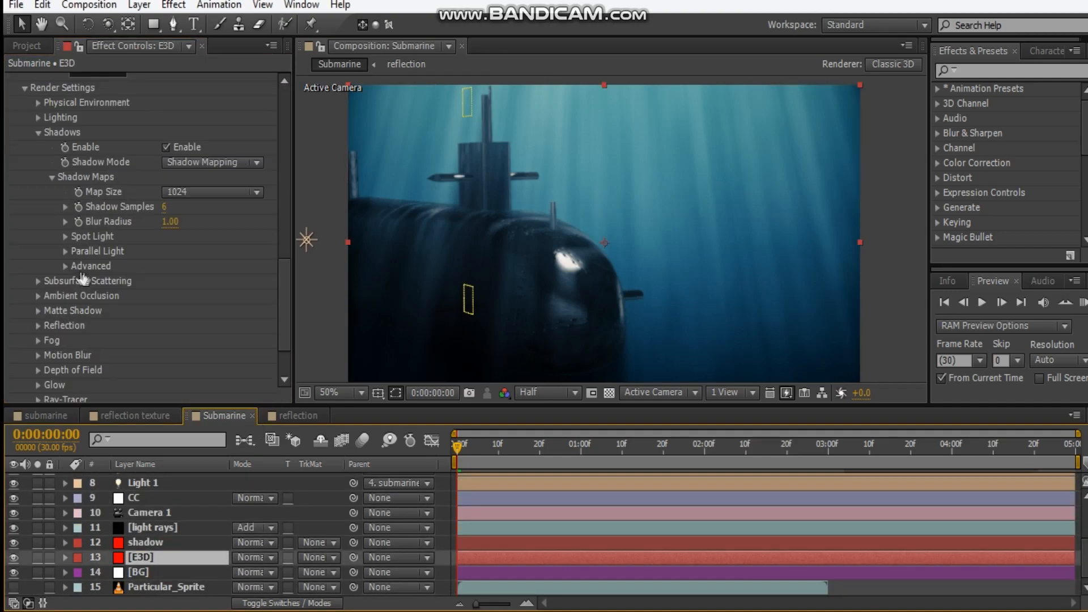
click(38, 295)
scroll(46, 295, down, 3)
click(166, 201)
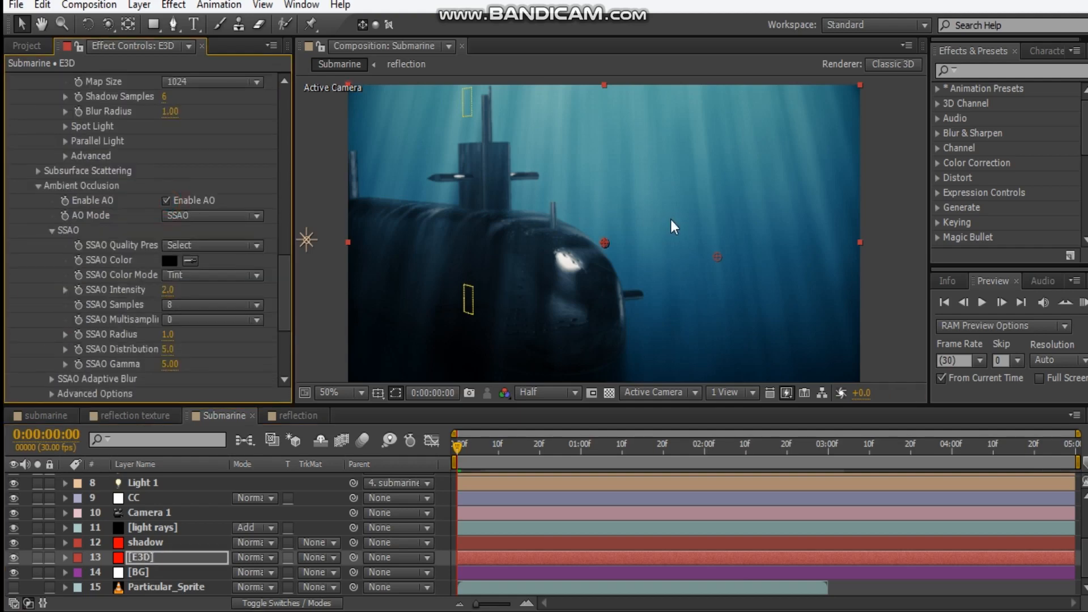
drag(166, 290, 192, 292)
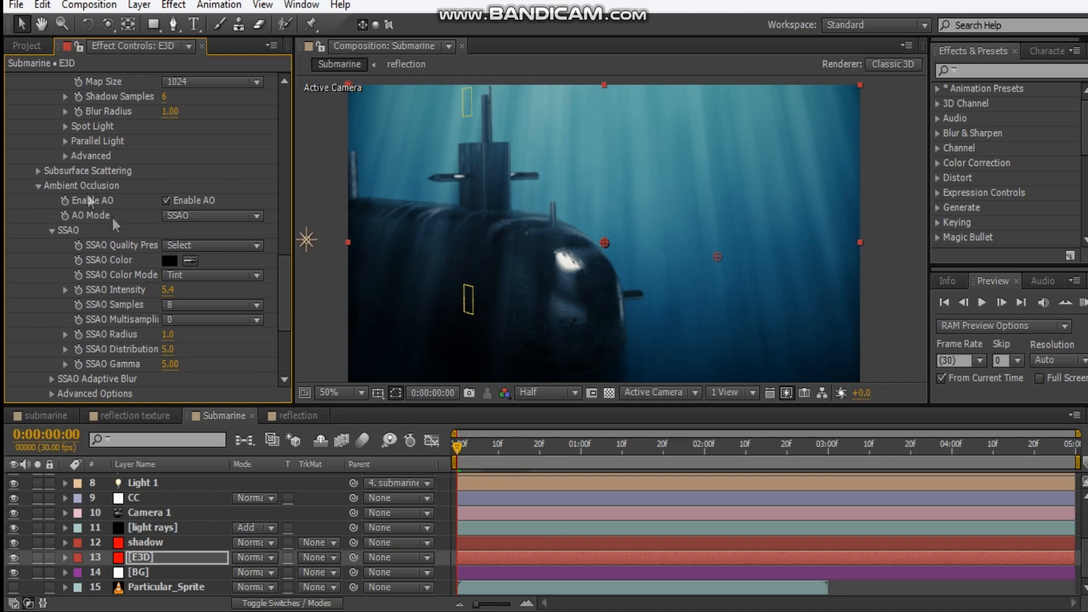
click(38, 185)
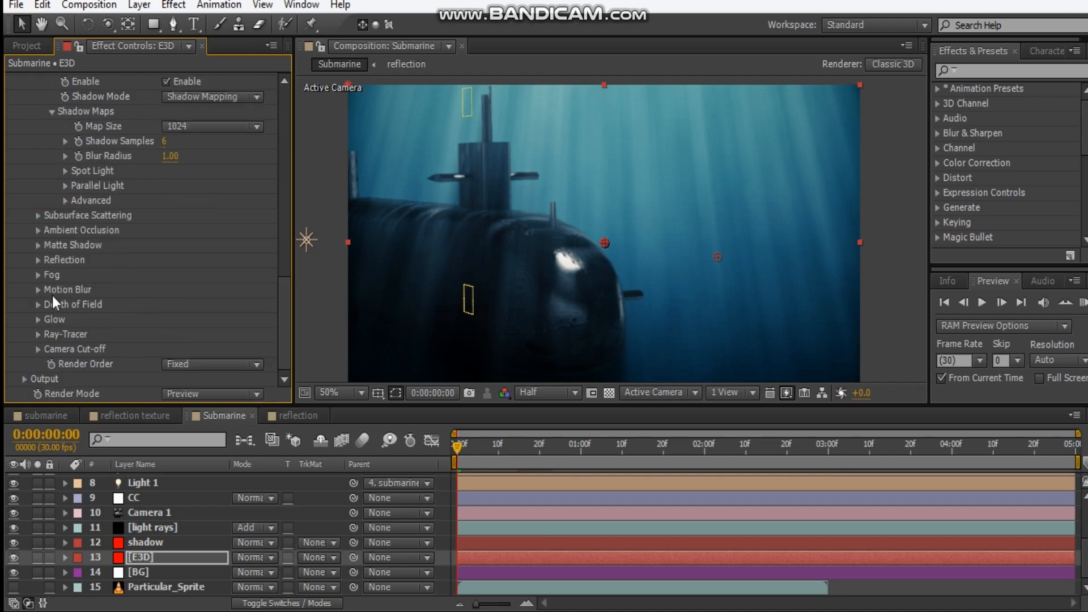
Enable Fog in the E3D layer's Element render settings with a dark blue Fog Color and 10% Fog Opacity
click(38, 274)
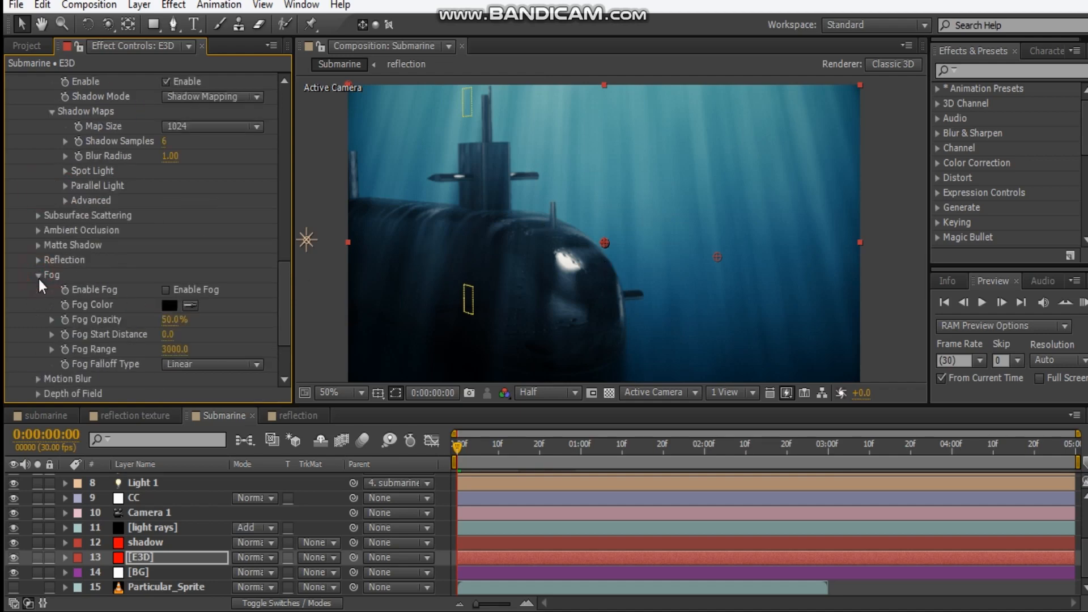
click(165, 290)
drag(163, 323, 137, 323)
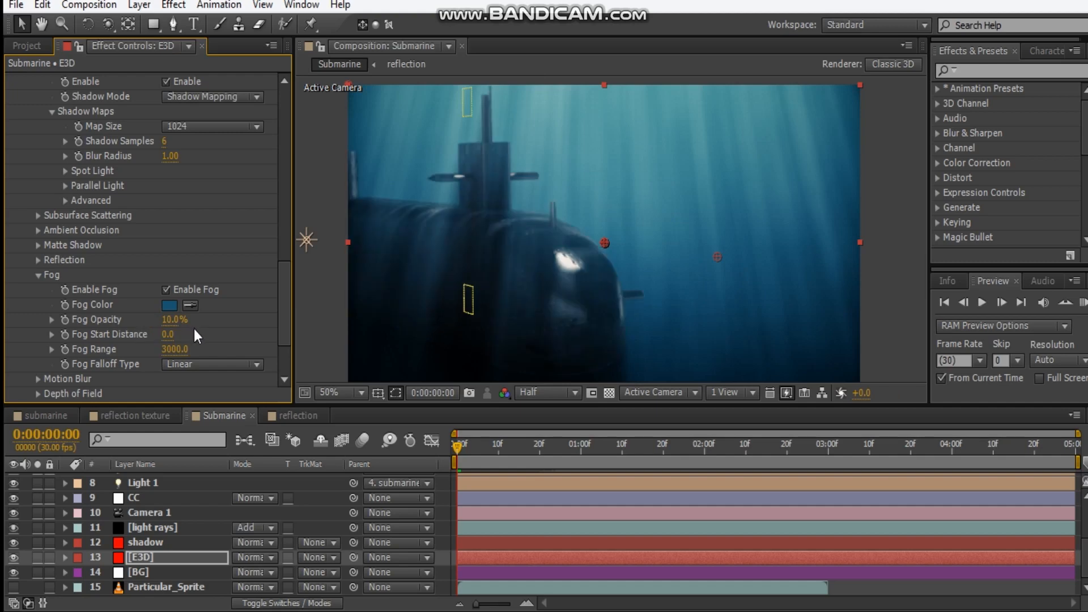
drag(174, 320, 180, 321)
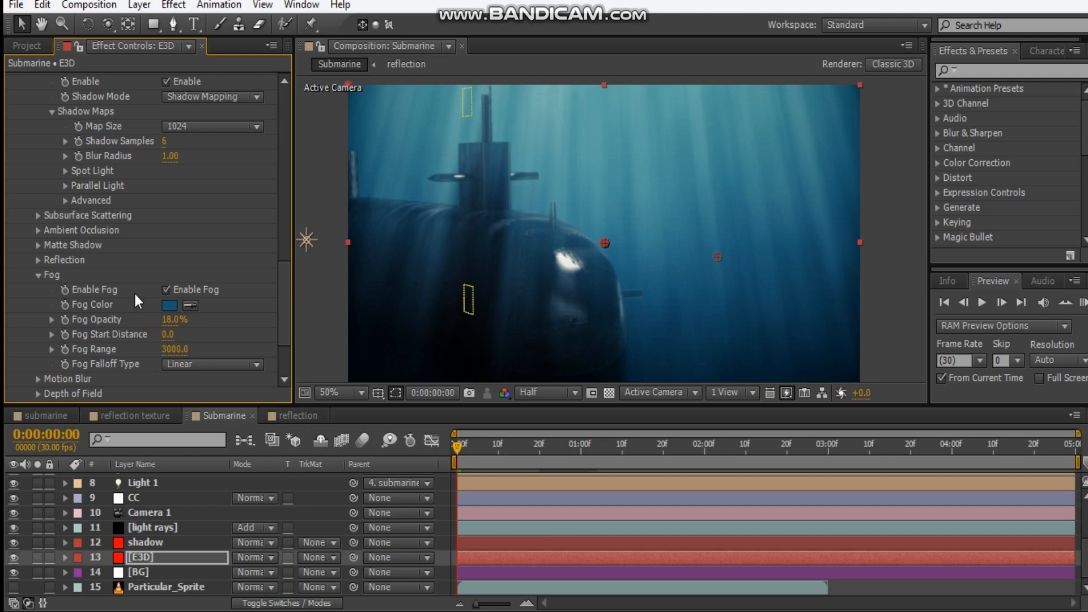
click(168, 290)
drag(164, 325, 160, 324)
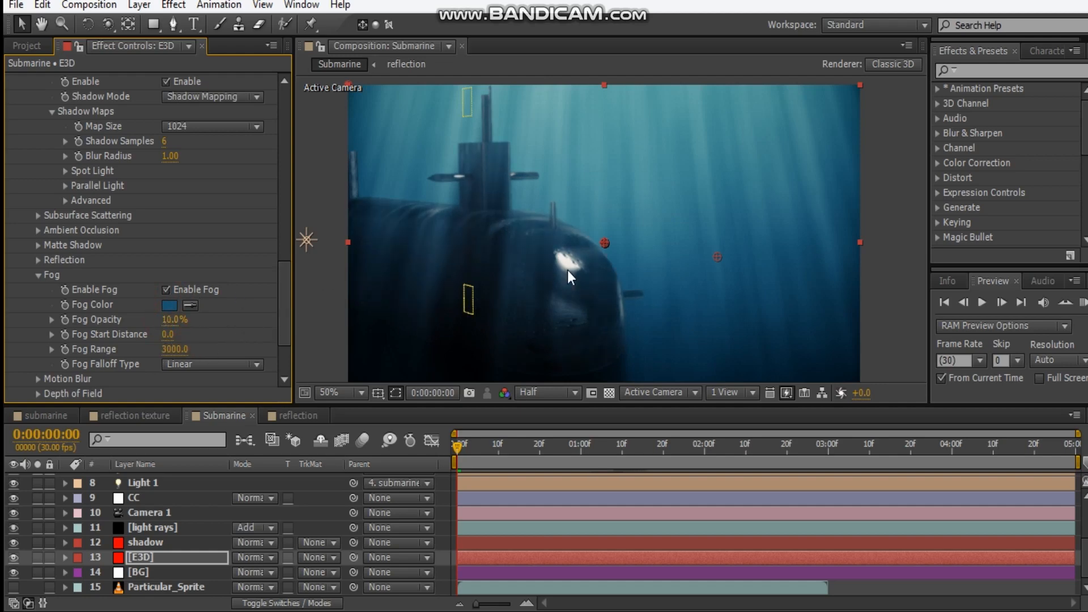
Select the CC layer and set the composition preview resolution to Full
click(409, 254)
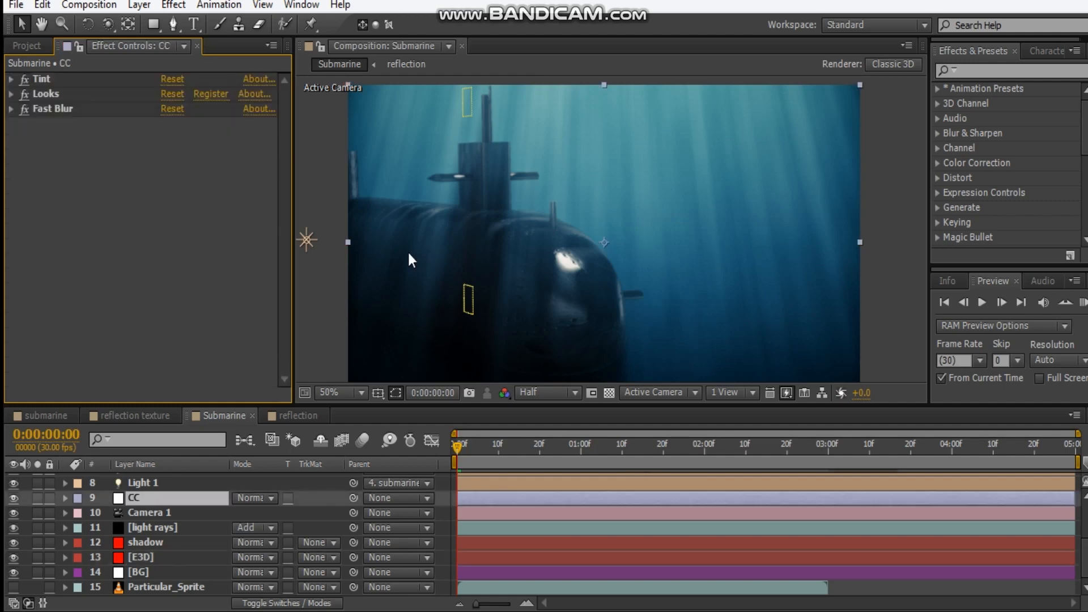
key(ctrl+j)
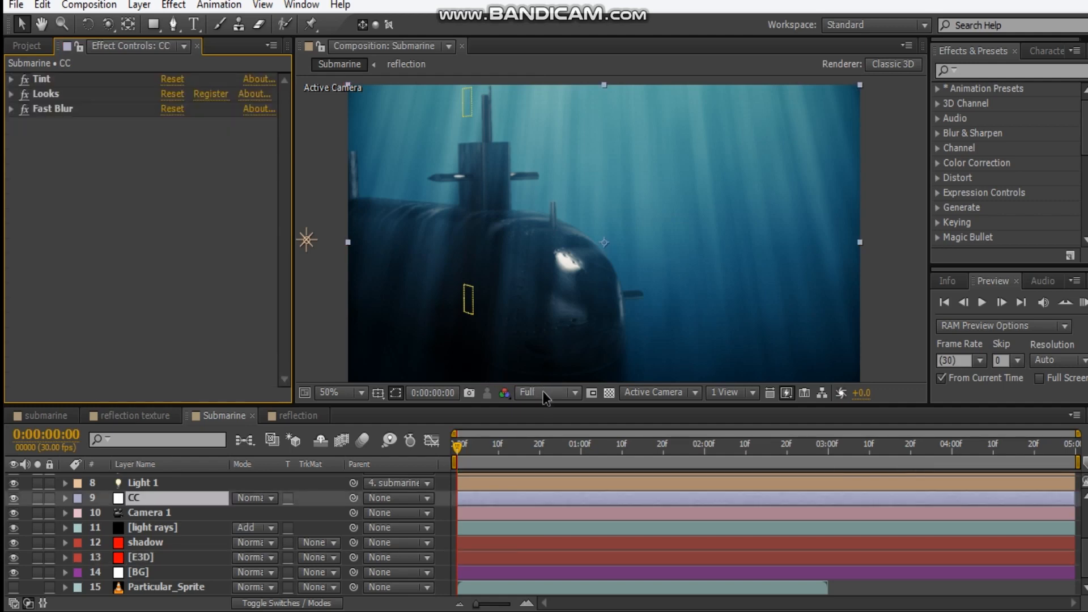